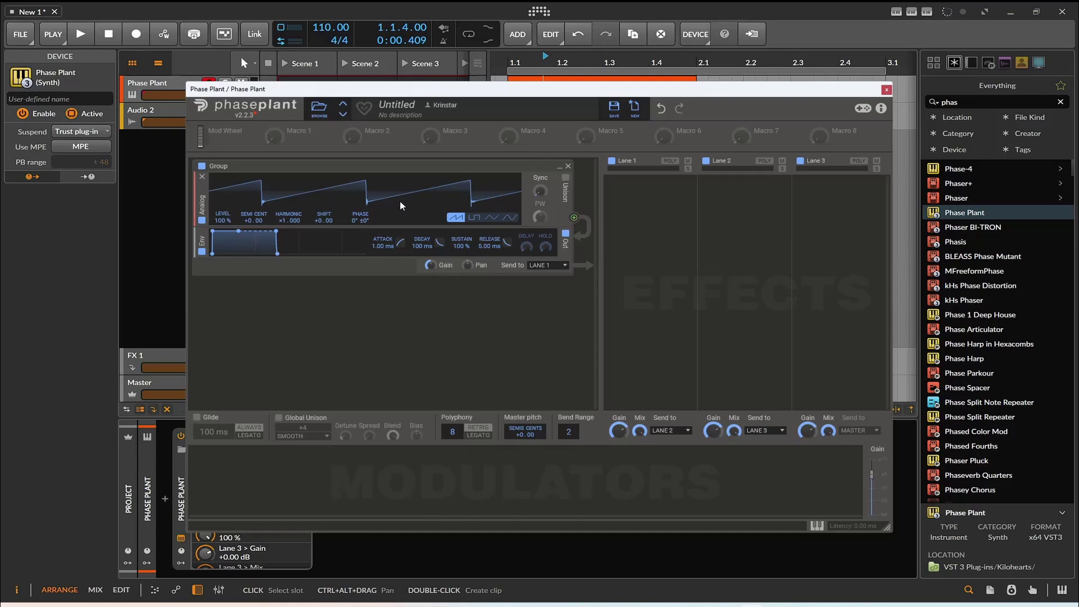
- Open the Phase Plant clip on the arranger track in the note editor and move the plugin window clear of its notes
left_click_drag(410, 91, 440, 158)
left_click(558, 84)
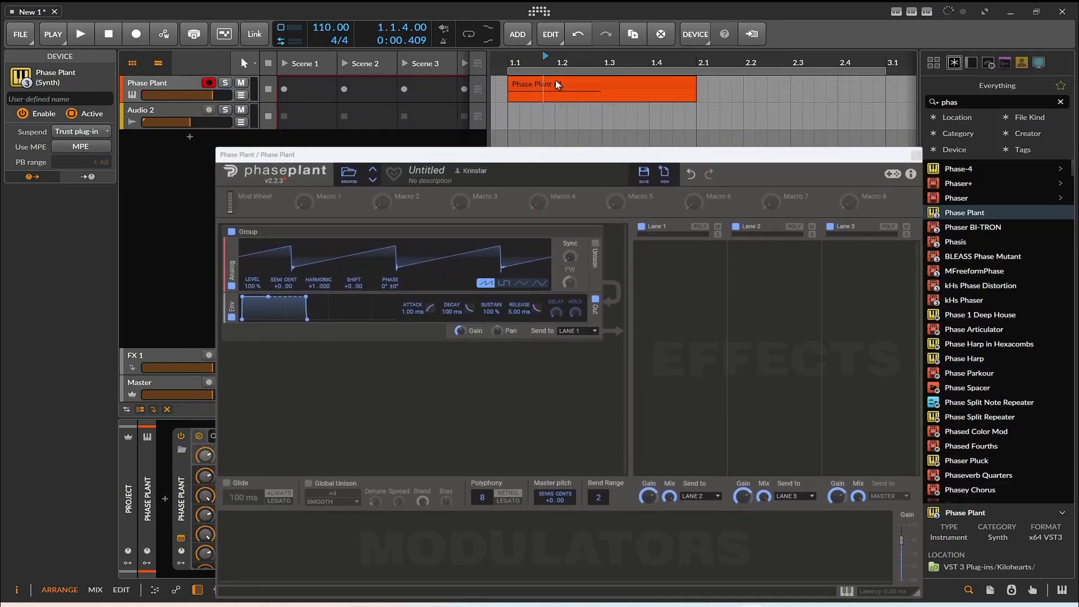
double_click(558, 85)
left_click_drag(432, 160, 395, 32)
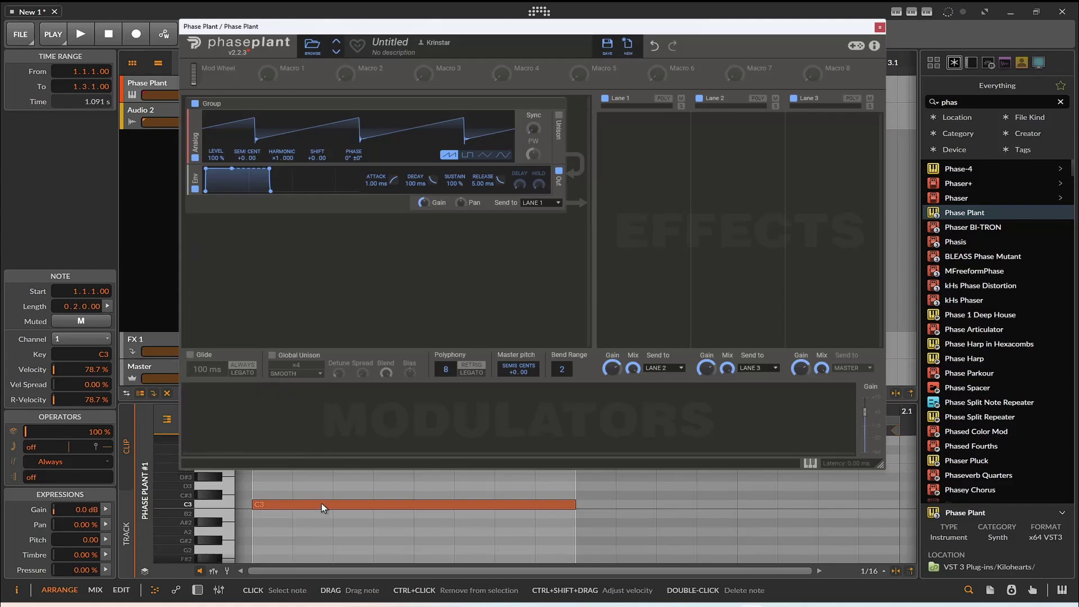
- Transpose the clip's C3 note down to F1 and play the clip to audition it
left_click_drag(321, 505, 323, 523)
scroll(315, 506, "down", 3)
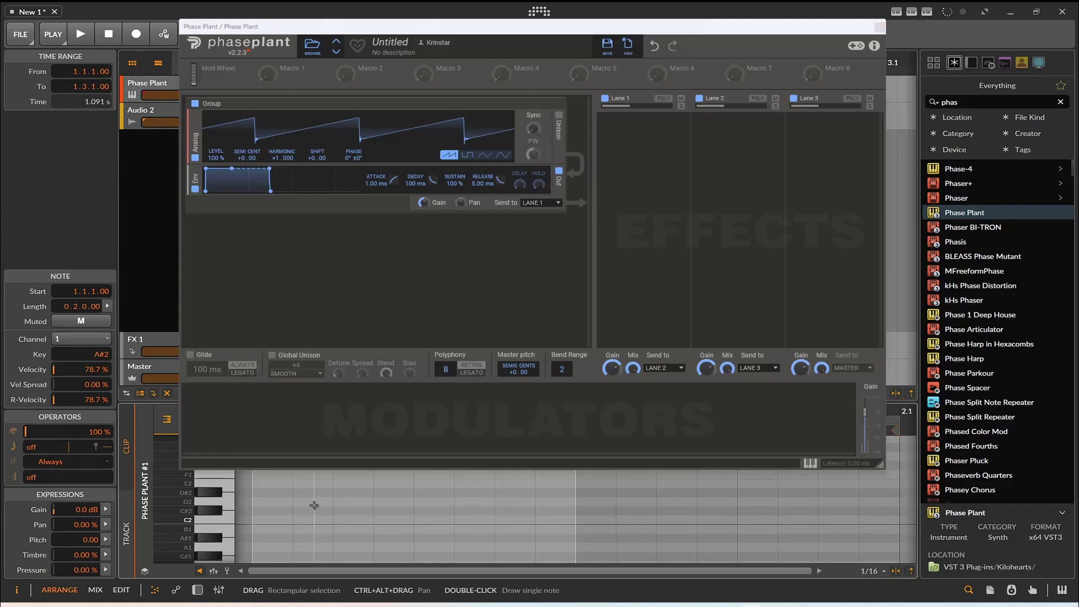
scroll(314, 504, "up", 2)
left_click_drag(319, 478, 315, 557)
scroll(311, 503, "down", 3)
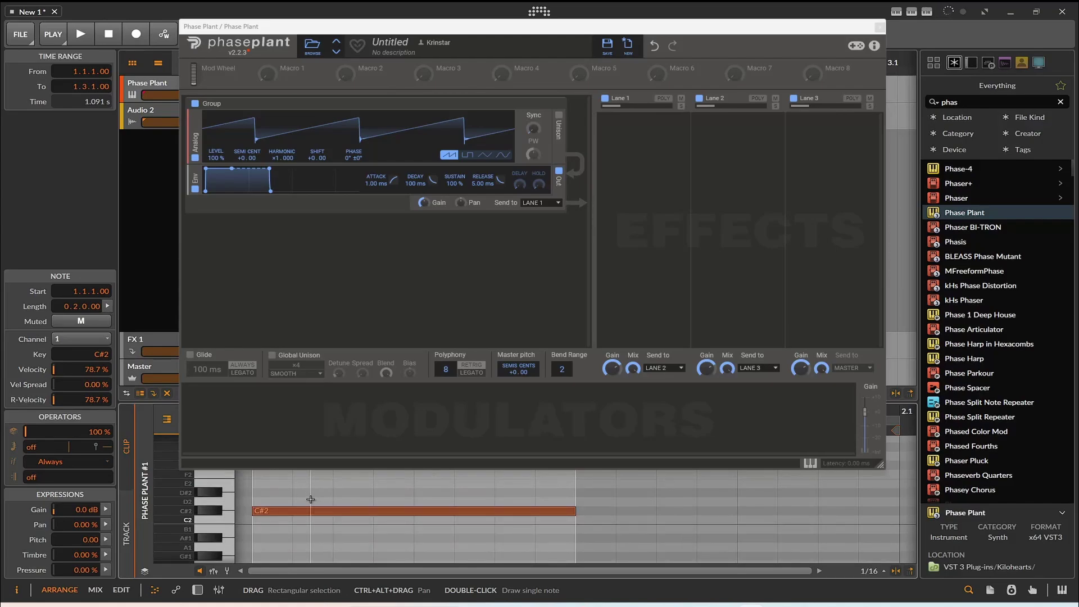
left_click_drag(311, 512, 310, 549)
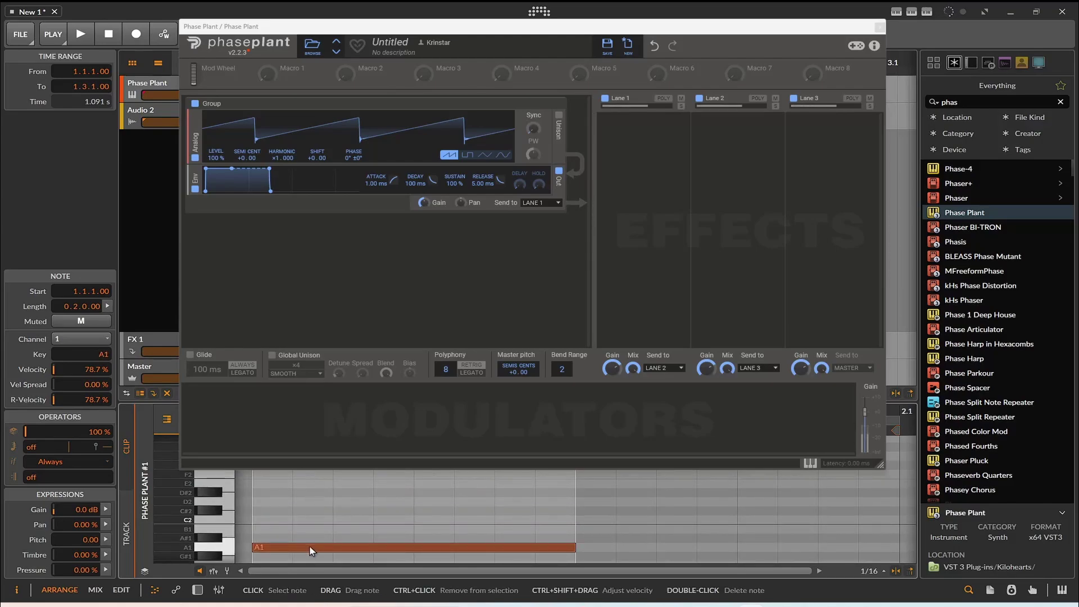
scroll(312, 549, "down", 3)
left_click_drag(311, 501, 313, 538)
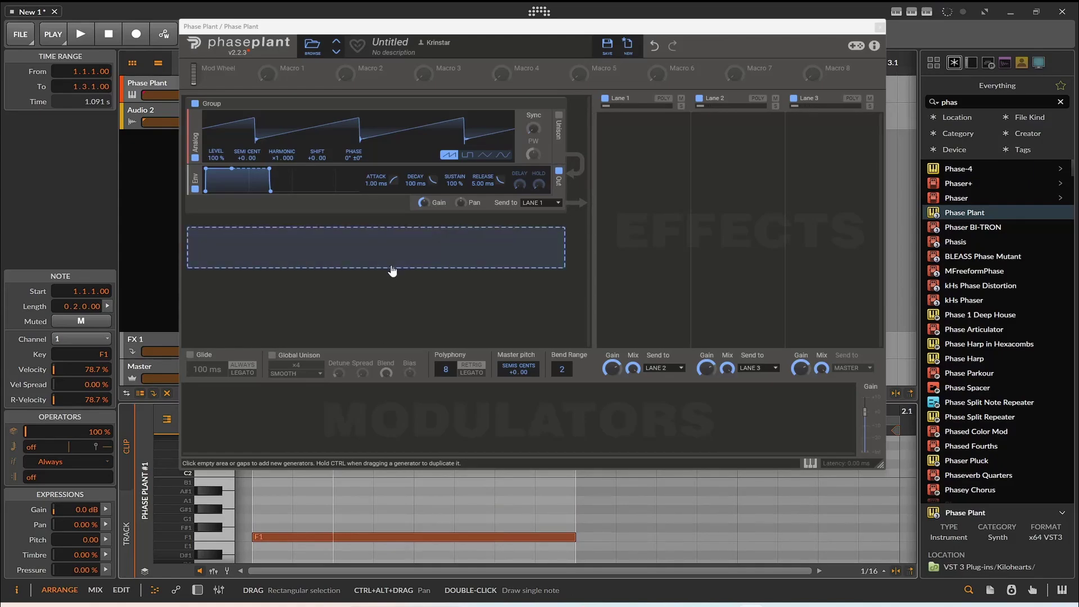
left_click(84, 36)
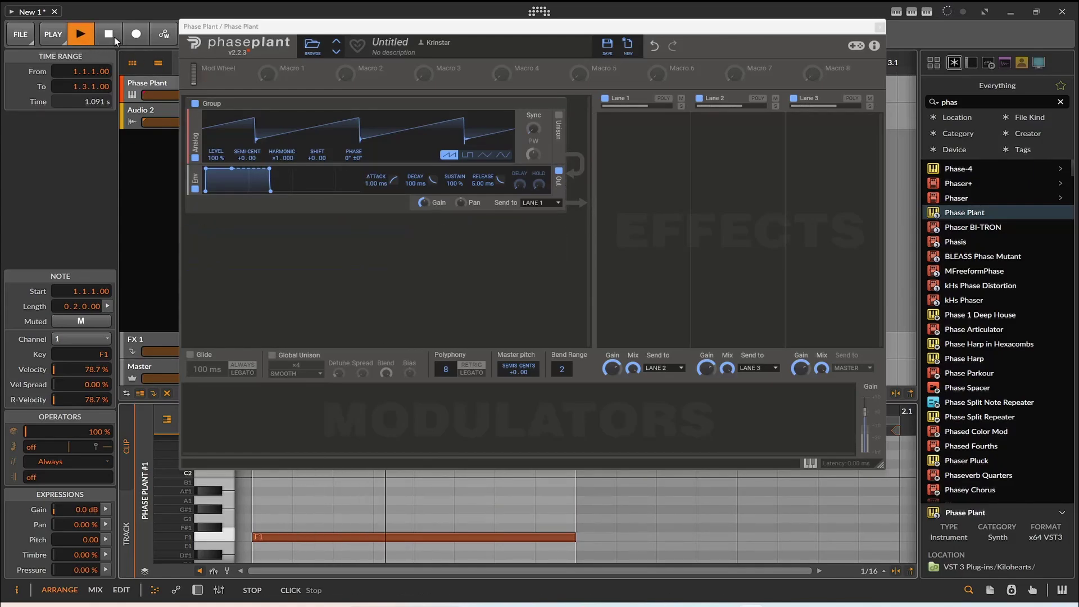
left_click(114, 36)
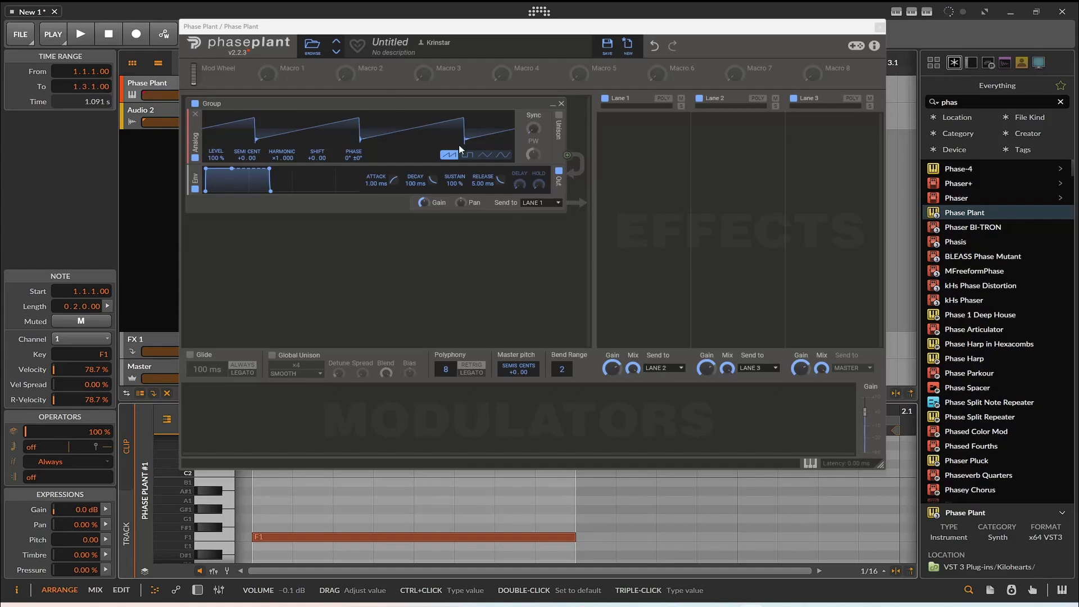
- Add a Distortion effect to Lane 1 and raise its Drive
left_click(657, 186)
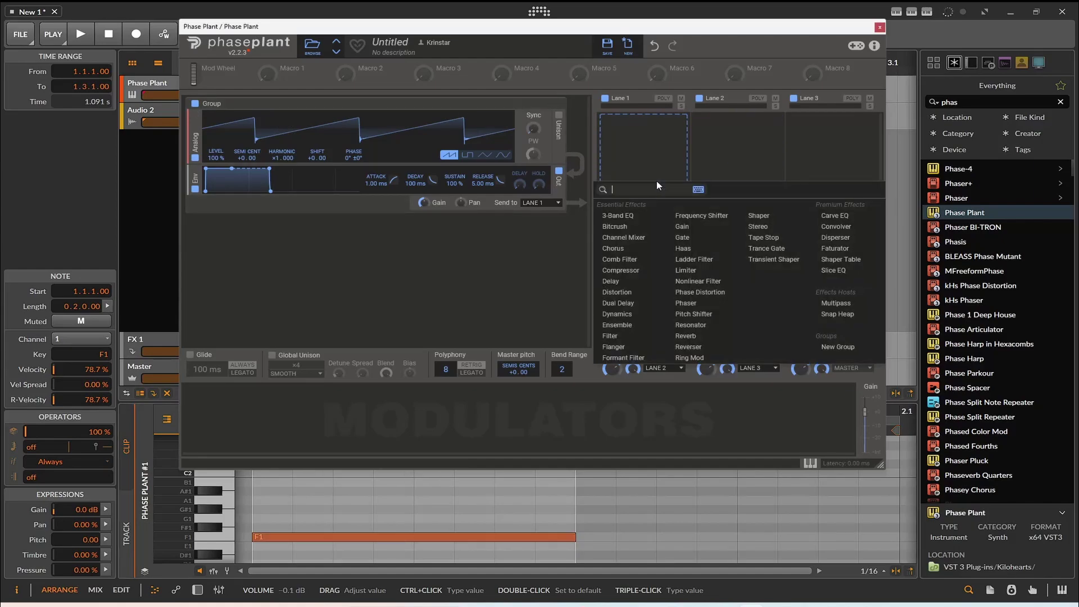
type("dis")
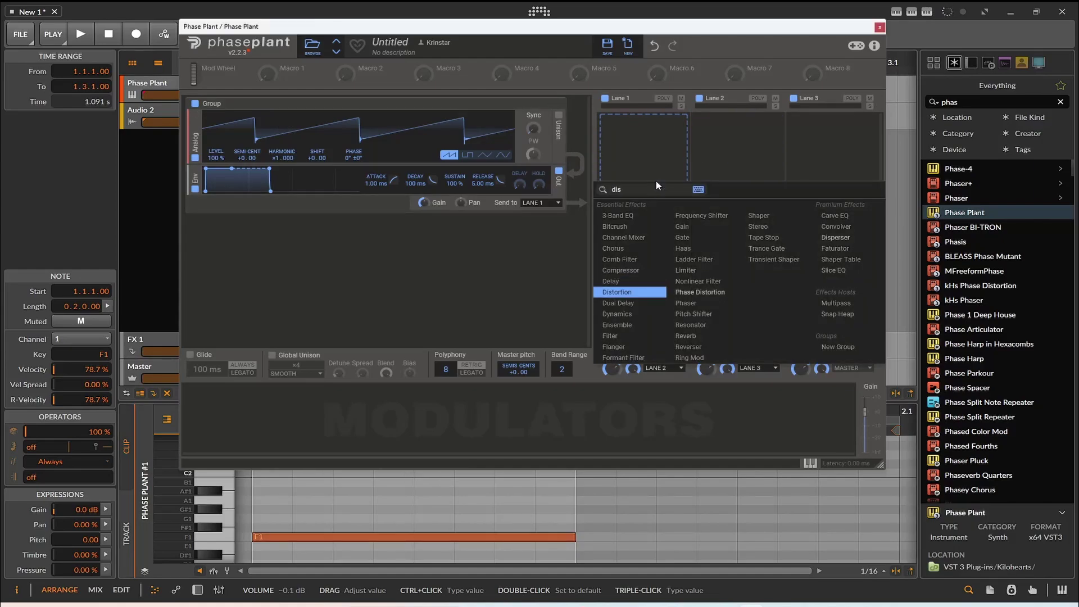
left_click(628, 291)
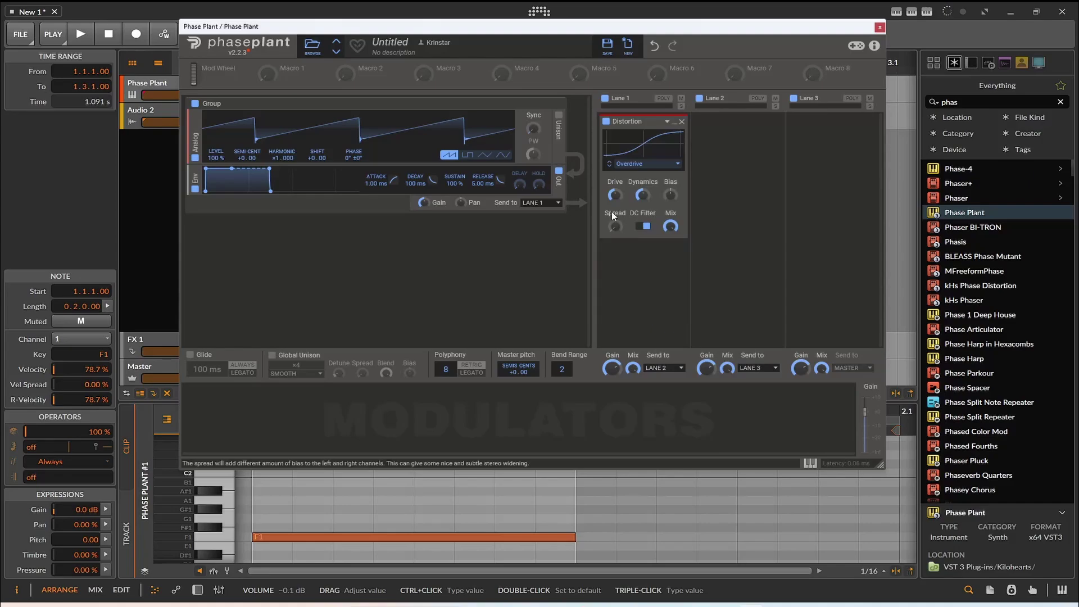
left_click_drag(613, 198, 613, 172)
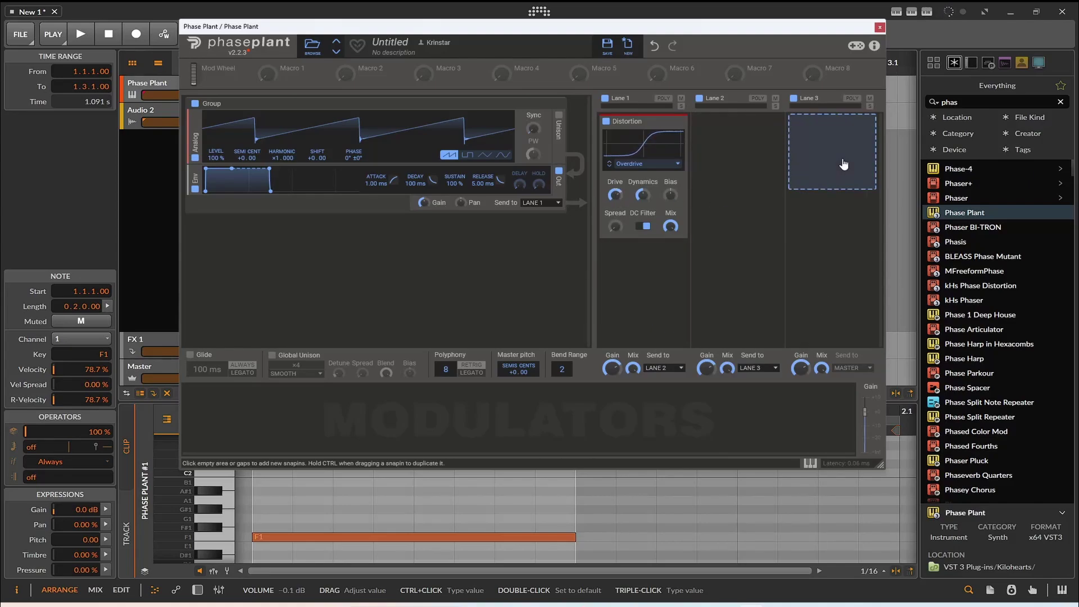
- Add a Limiter effect to Lane 3
left_click(822, 137)
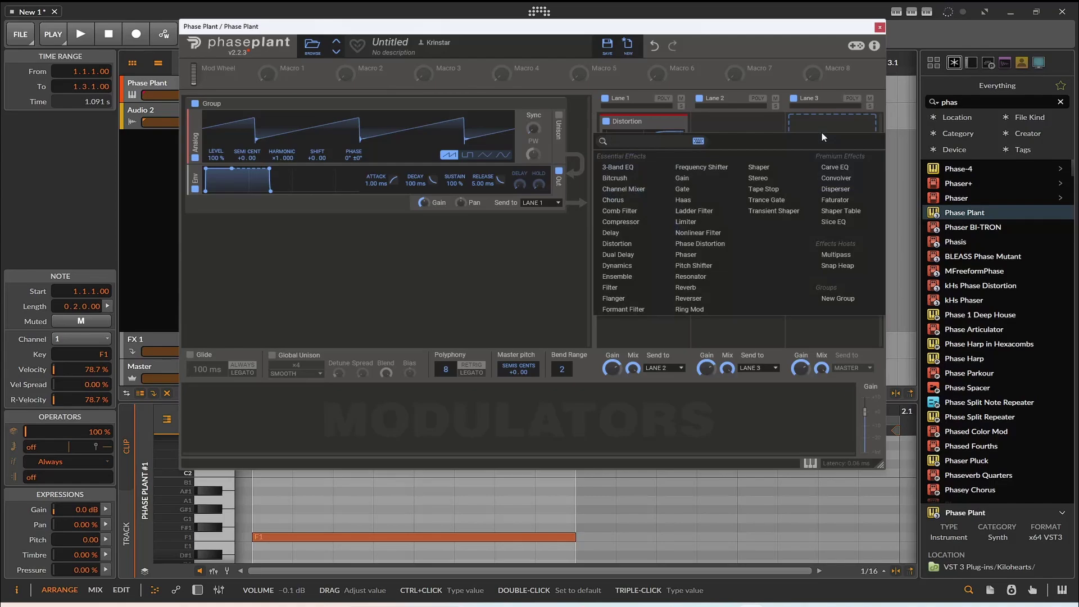
type("lim")
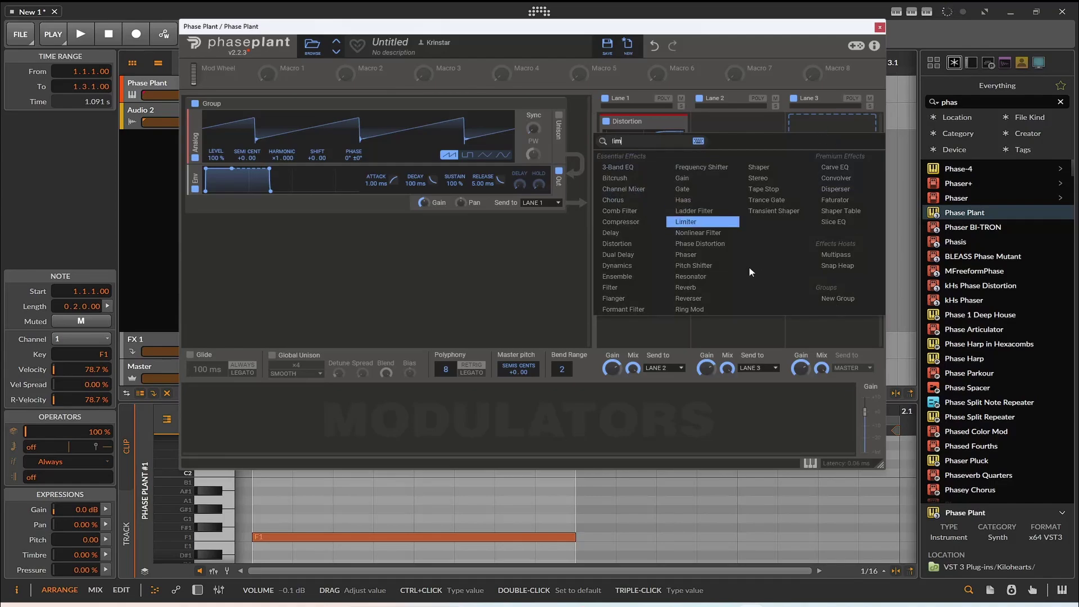
left_click(692, 221)
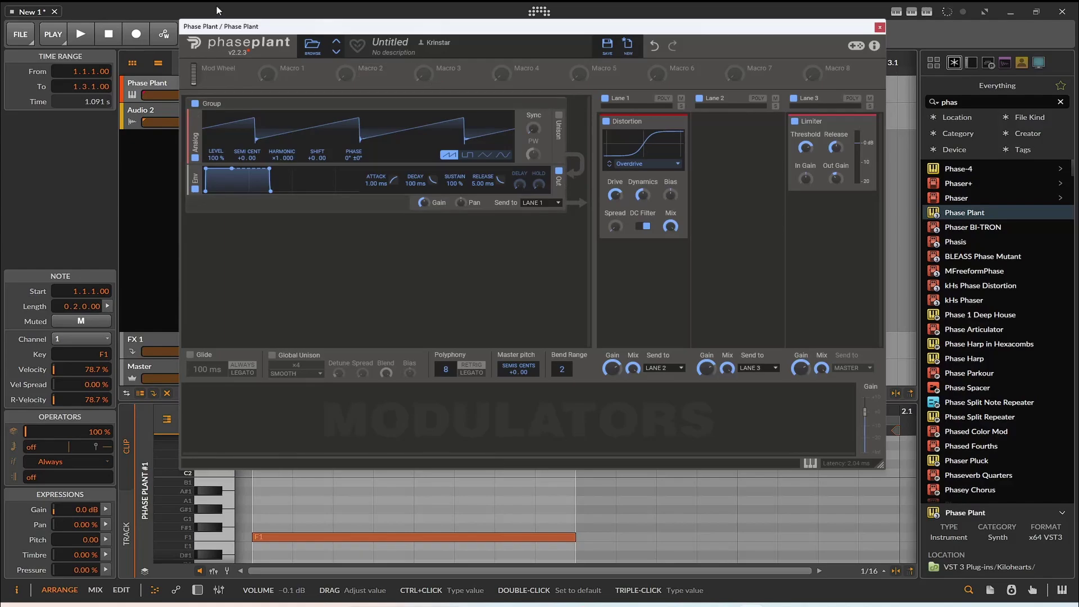
- Audition the clip through the Distortion and Limiter and review the available distortion types
left_click(82, 35)
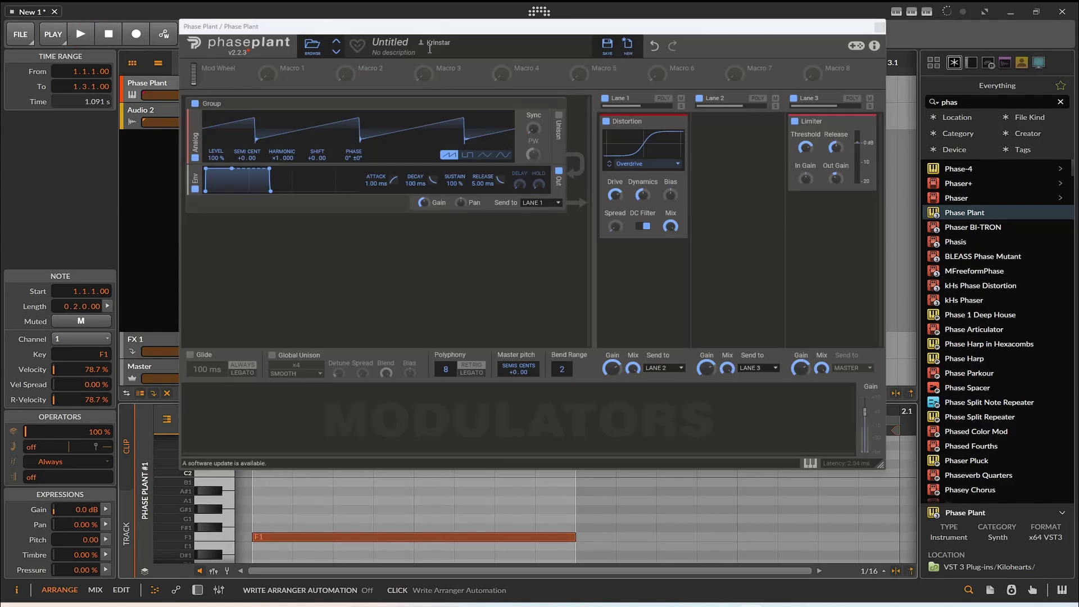
key("space")
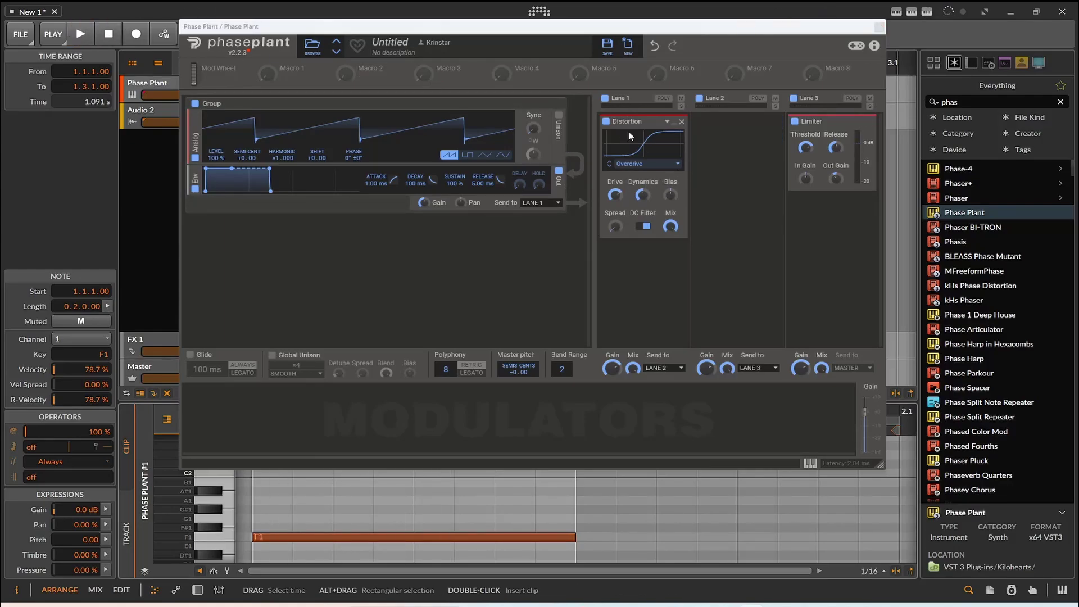
left_click(629, 163)
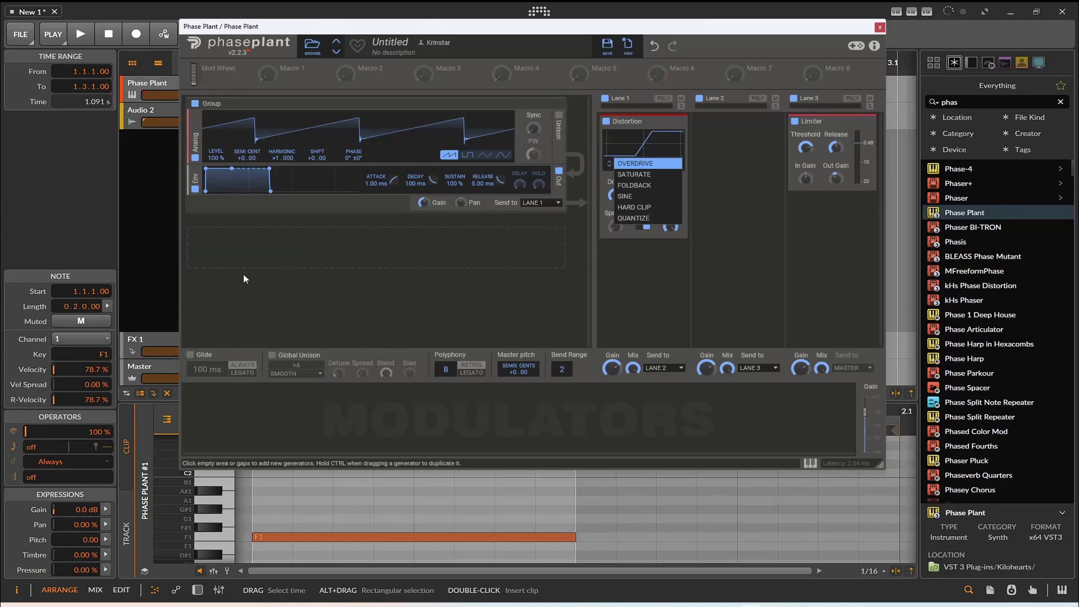
left_click(79, 33)
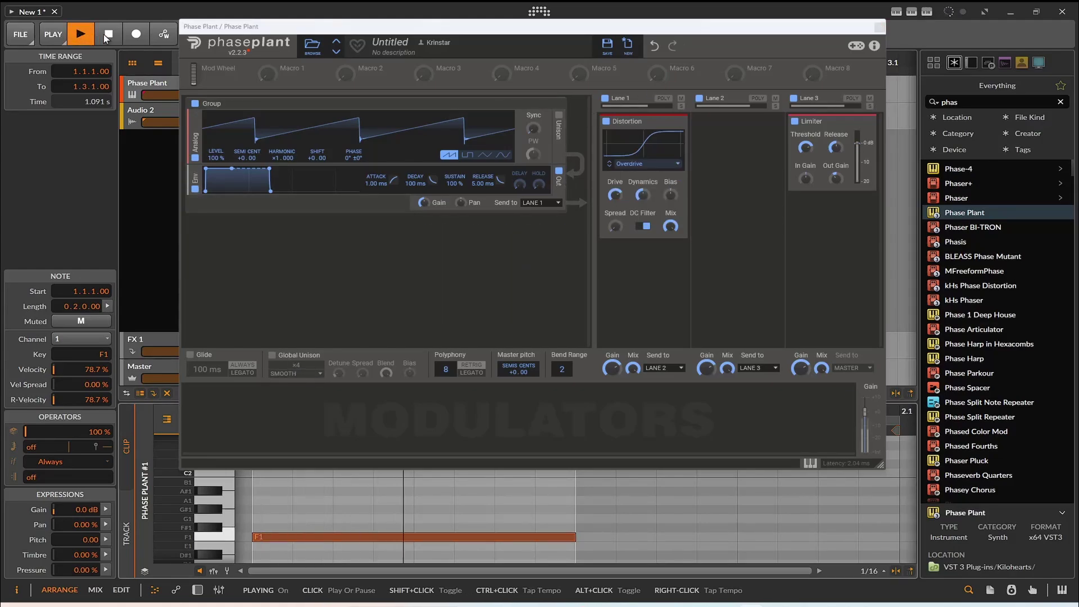
- Add a Faturator effect to Lane 2 and play the clip to audition it
left_click(711, 167)
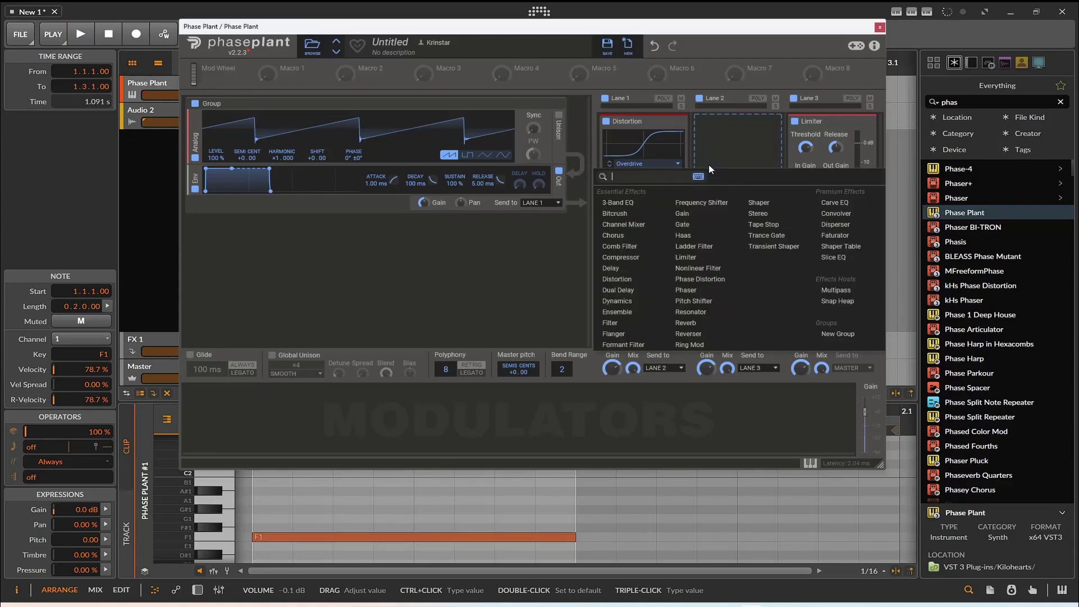
left_click(834, 234)
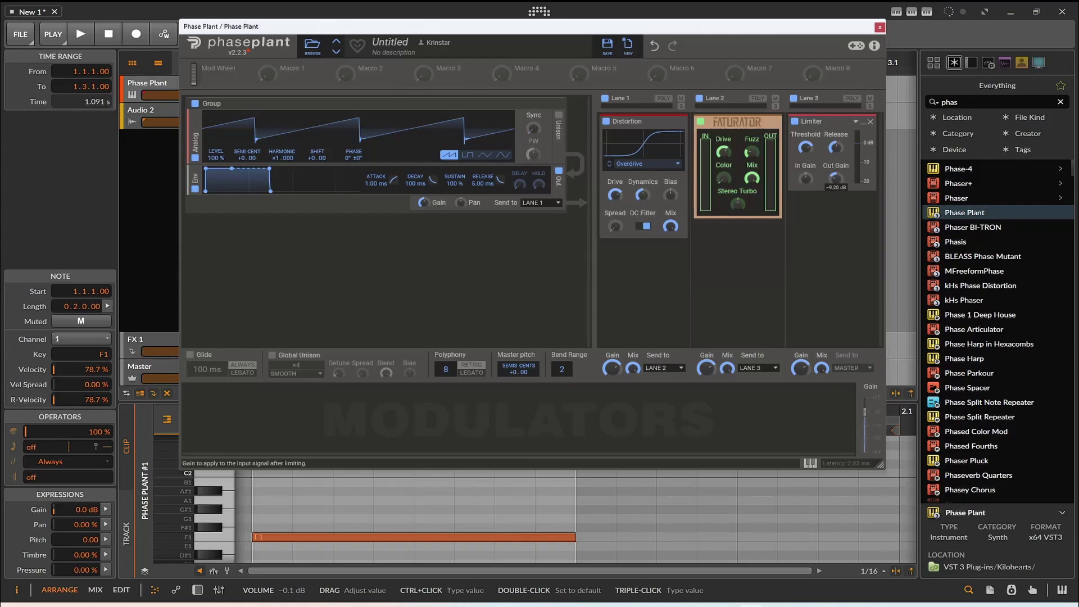
left_click(82, 29)
left_click(106, 33)
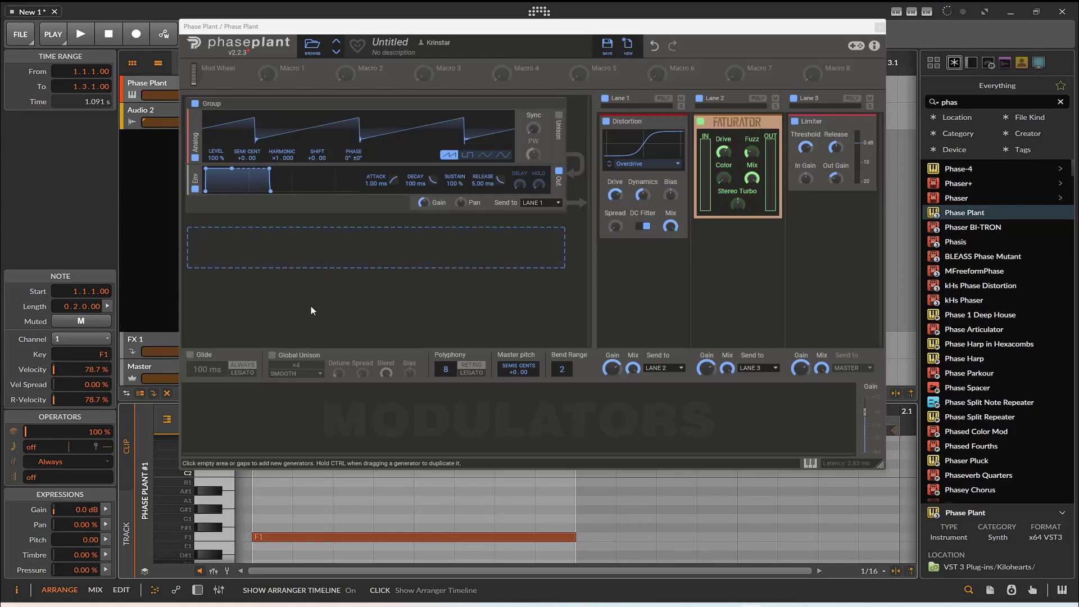
- Shorten the F1 note to 0.0.3.00, duplicate it into three back-to-back notes, and play the pattern
left_click_drag(573, 538, 357, 544)
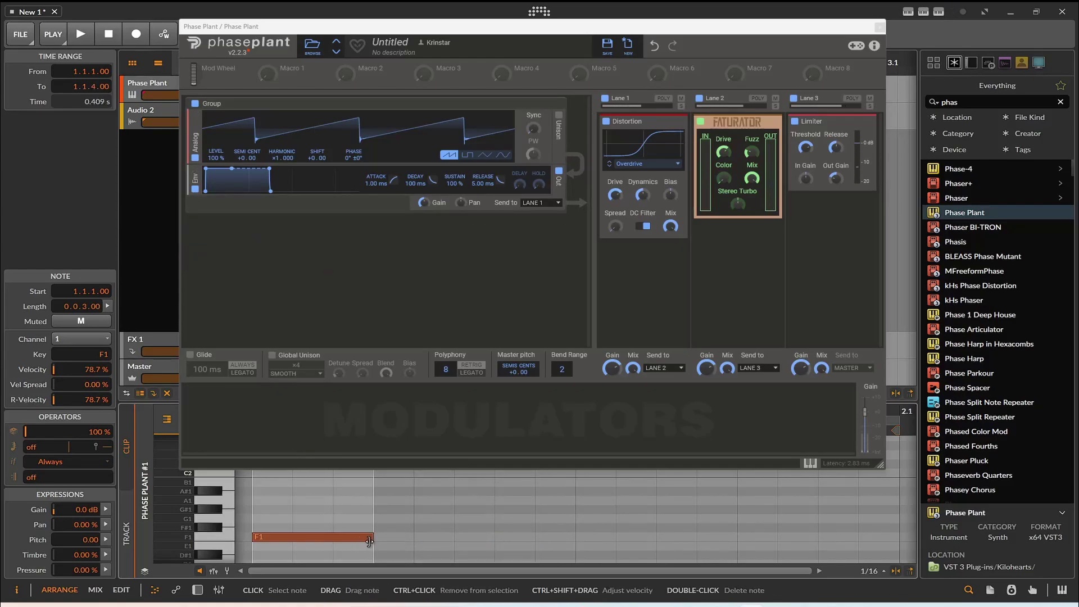
left_click_drag(349, 541, 592, 533)
key("space")
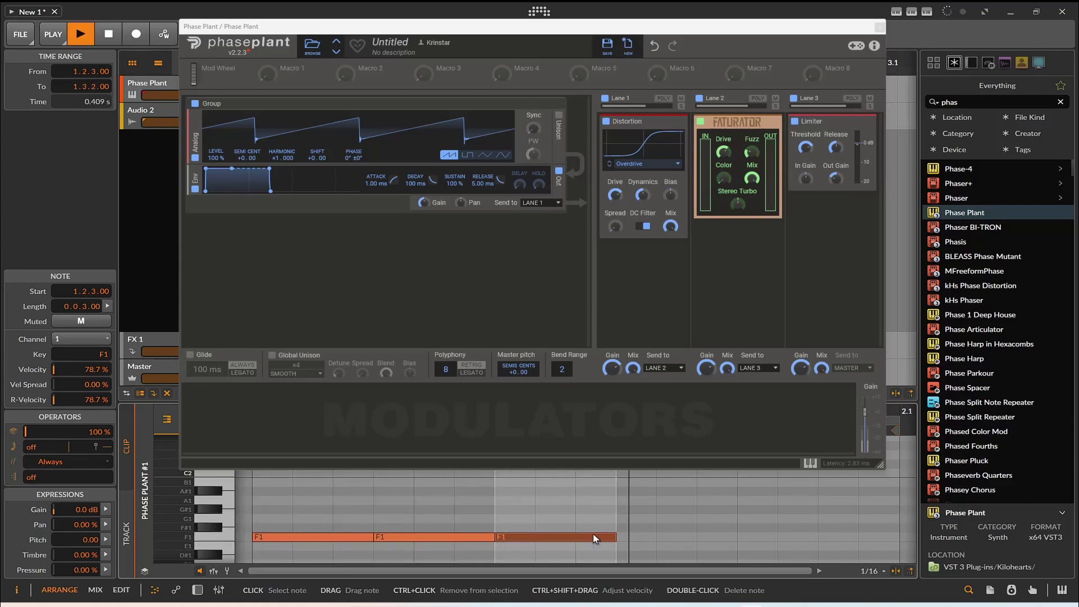
key("space")
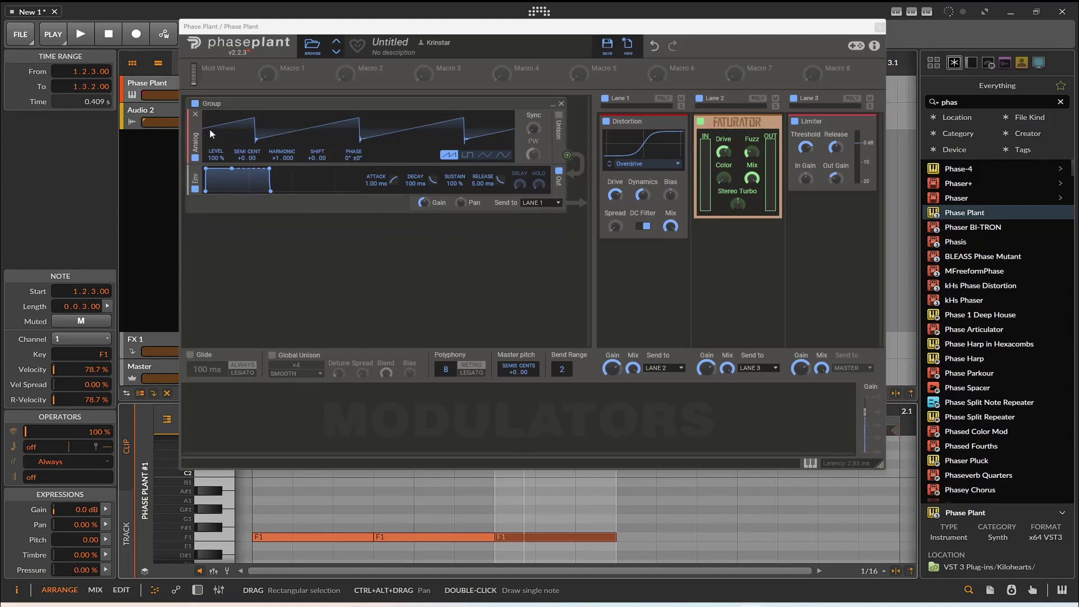
- Replace the Analog generator group with a Wavetable generator and set its frame to 54
left_click(372, 136)
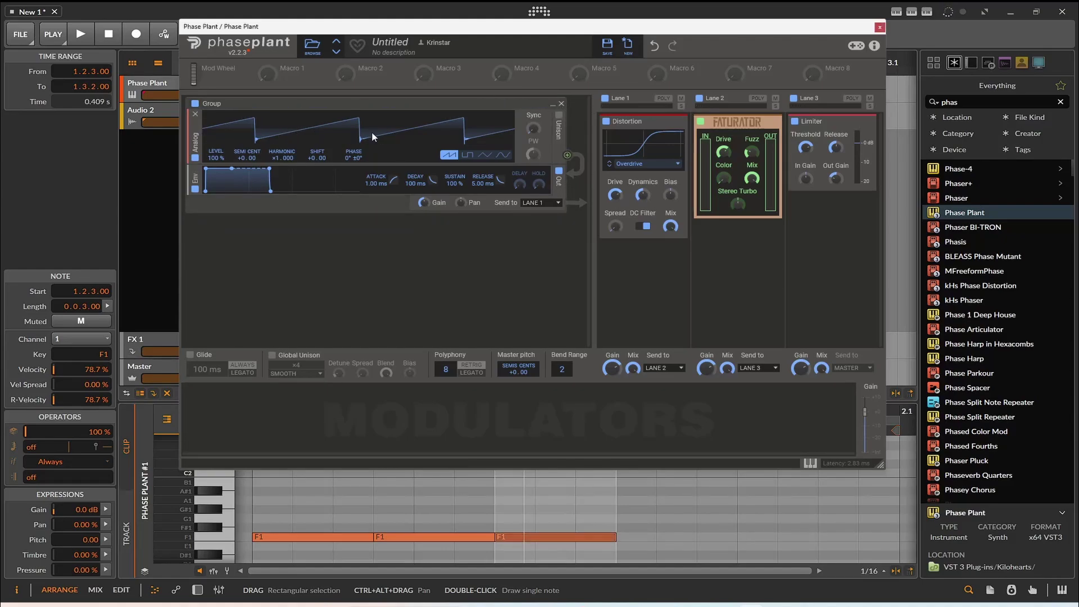
left_click(561, 104)
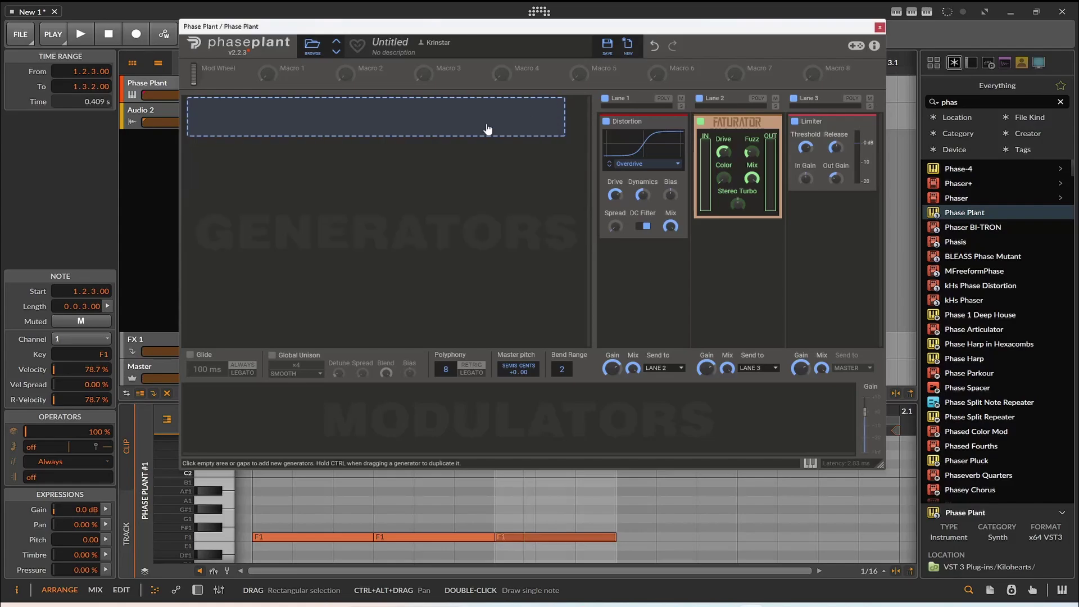
left_click(413, 126)
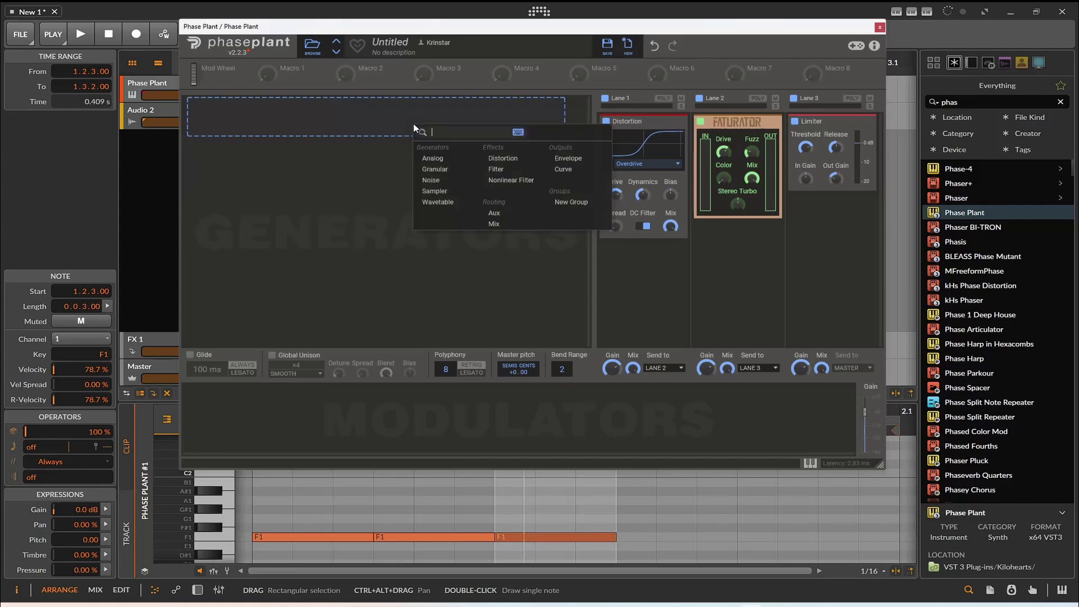
left_click(470, 201)
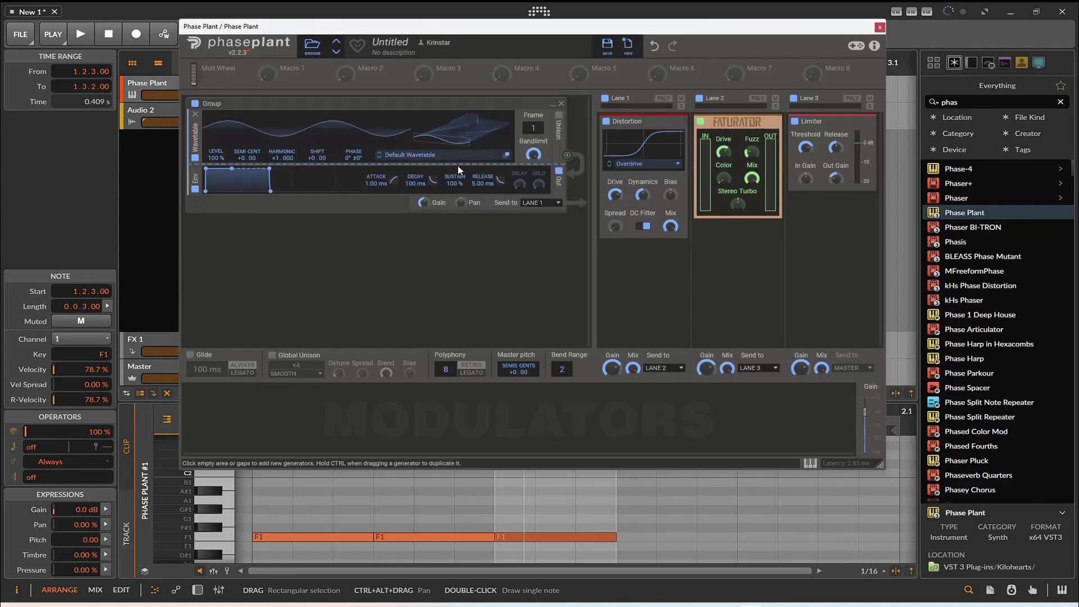
left_click_drag(533, 128, 533, 95)
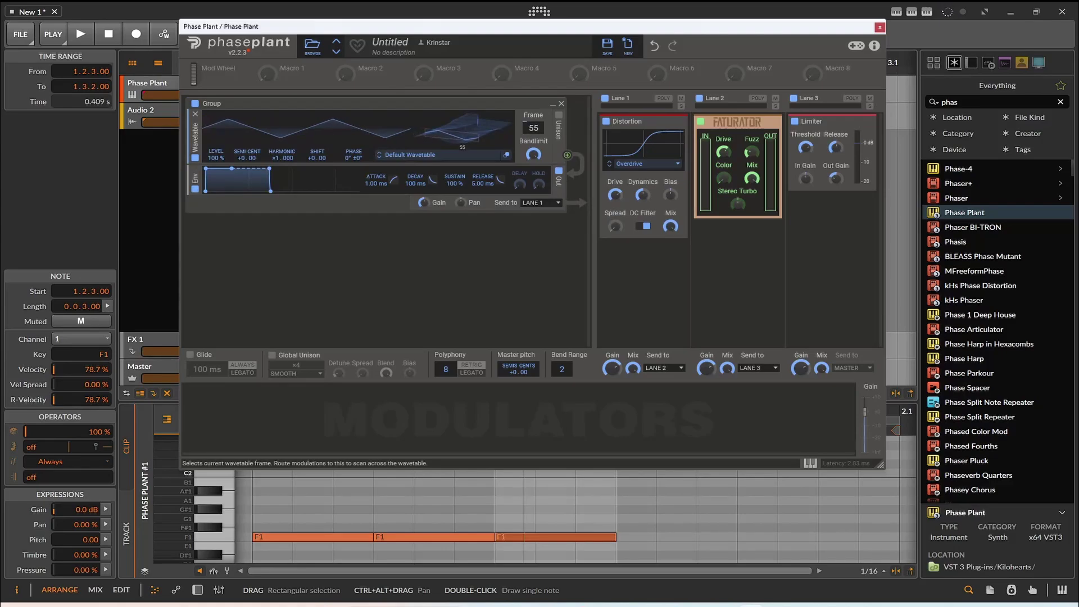
- Close the plugin window, shorten the arranger loop region to one bar over the clip, and enable looping
left_click(879, 27)
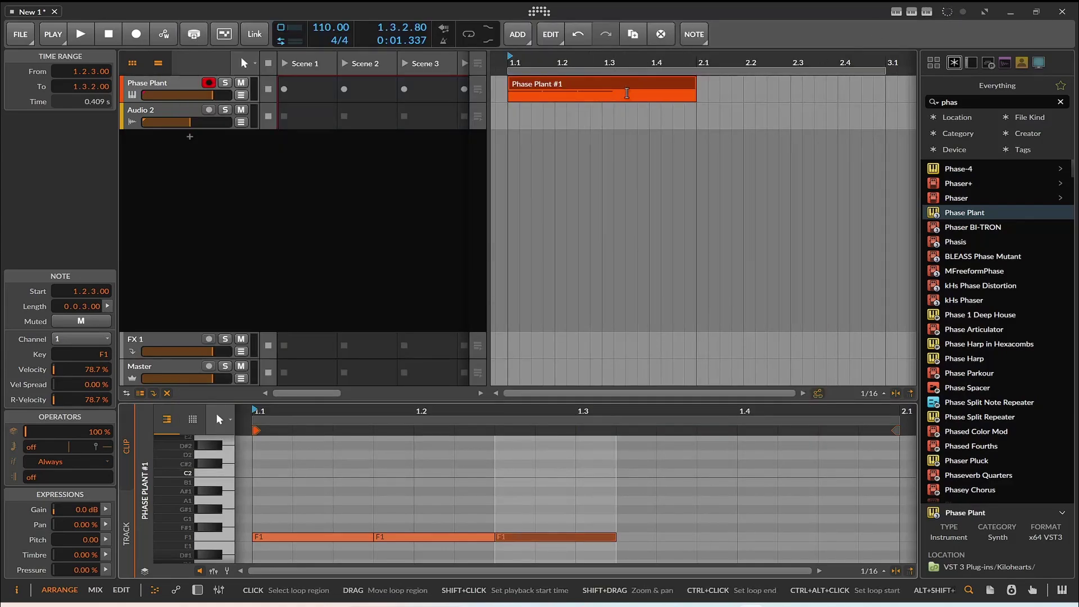
left_click_drag(882, 69, 696, 68)
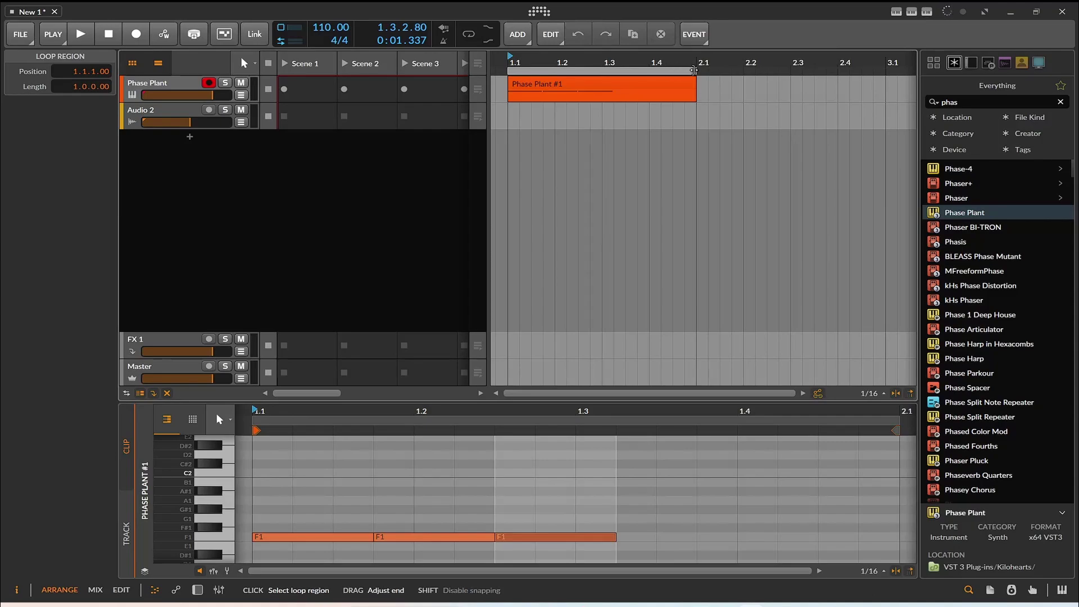
left_click(466, 39)
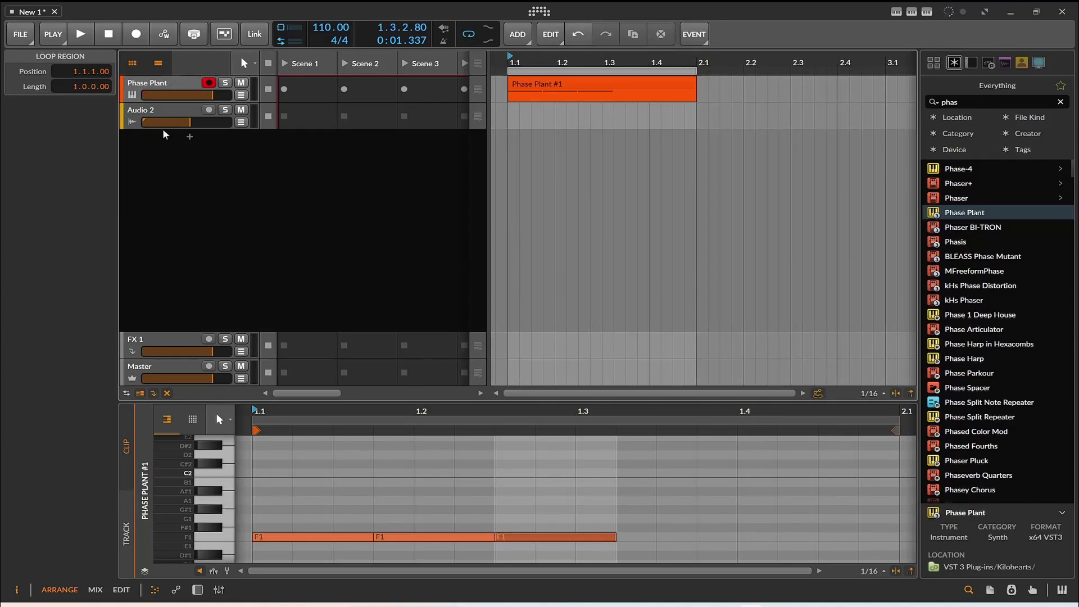
- Show the track's device chain and reopen the Phase Plant plugin window
left_click(197, 589)
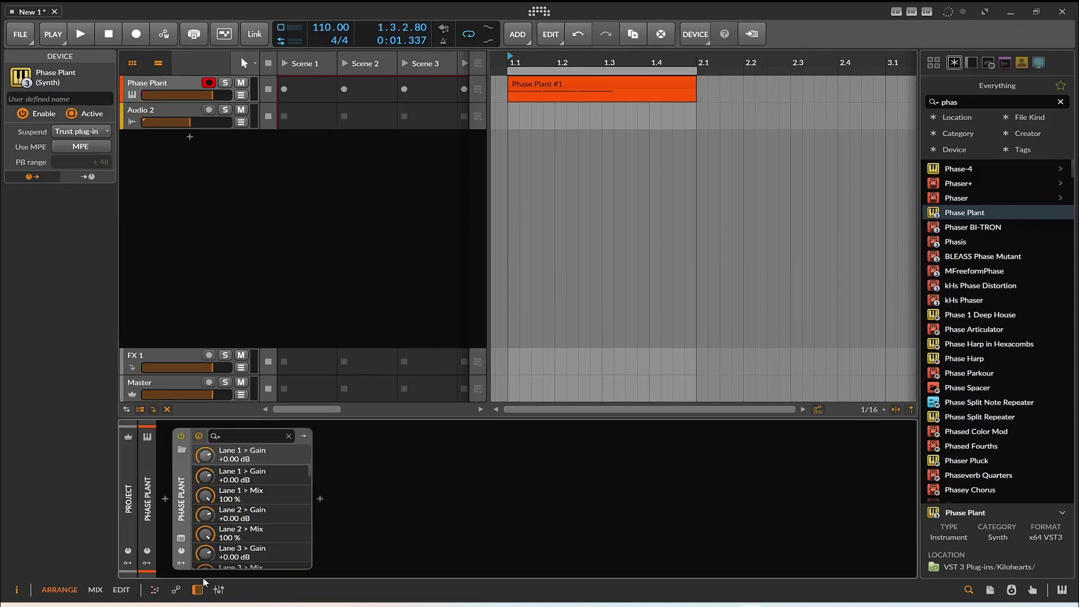
left_click(181, 538)
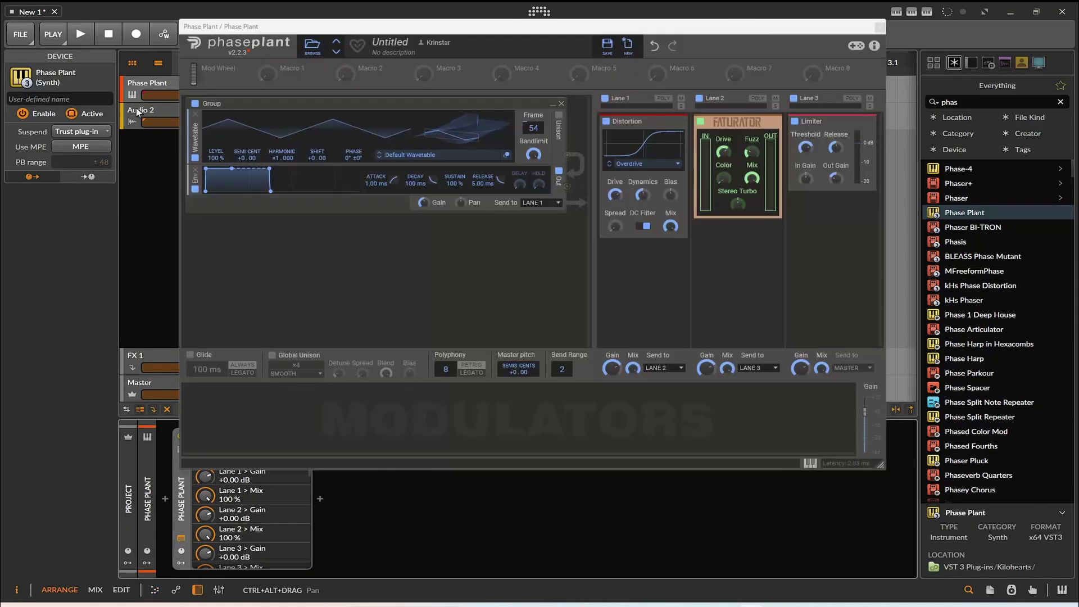
- Play the loop and raise the wavetable frame to 155 while auditioning, and stop playback
left_click(80, 35)
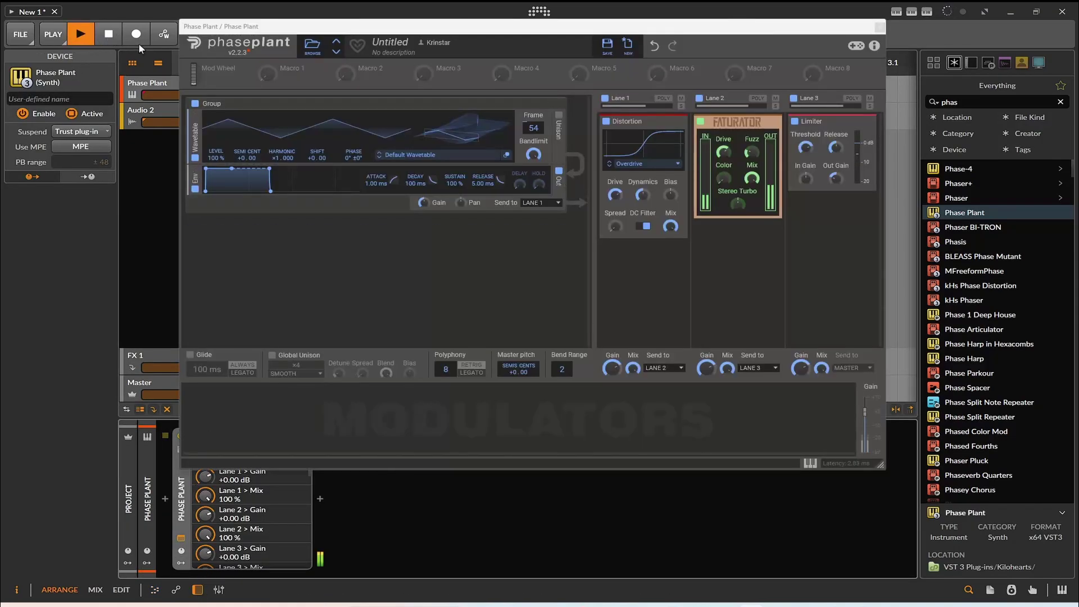
left_click_drag(518, 114, 519, 62)
key("space")
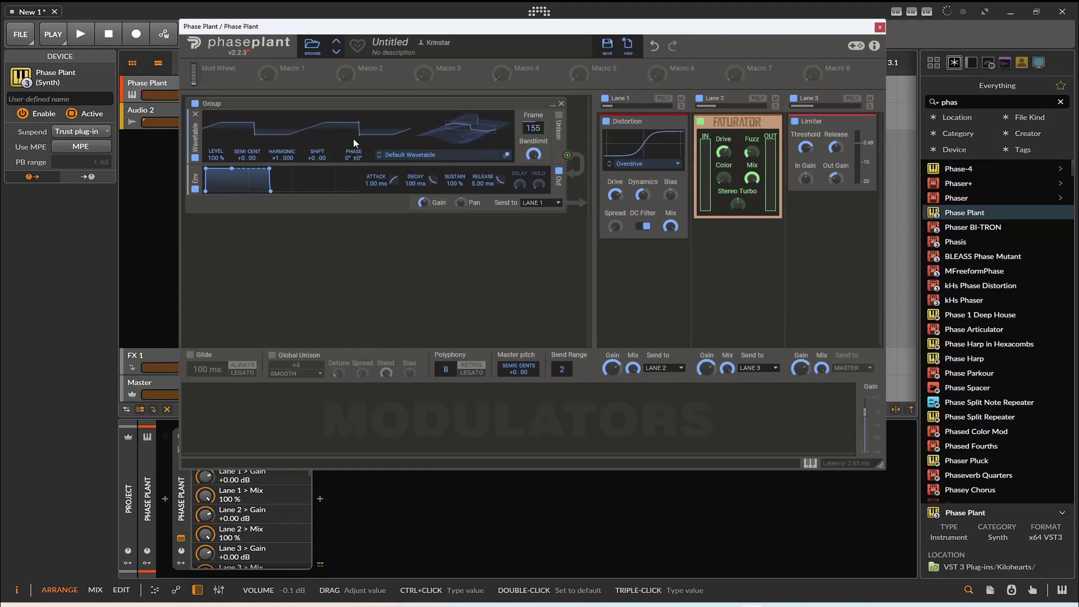
- Add an Envelope modulator, assign it to the wavetable's Frame, and audition the loop
left_click(267, 422)
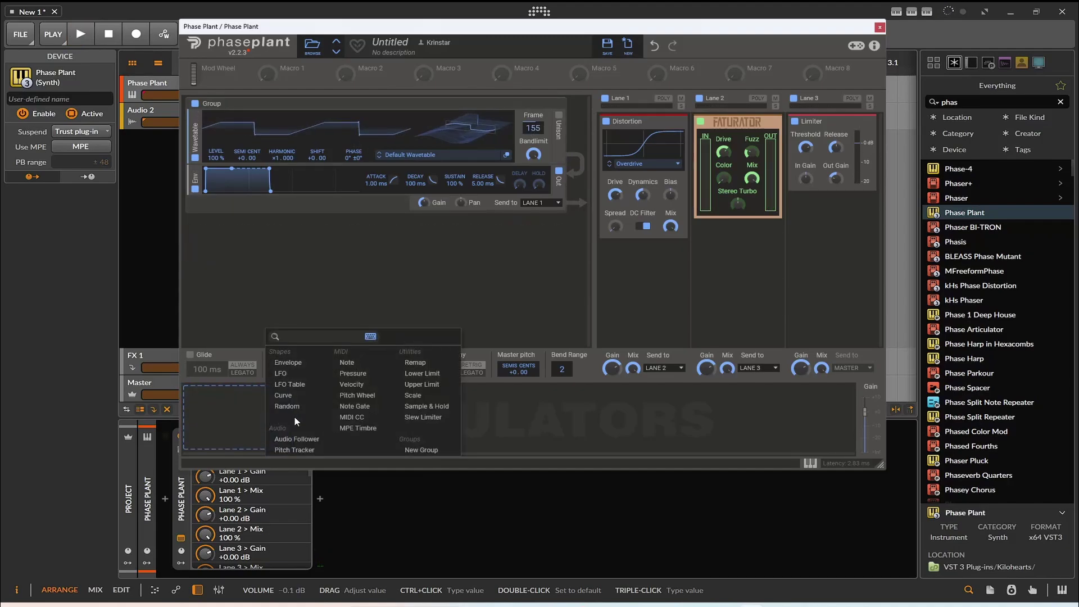
left_click(297, 367)
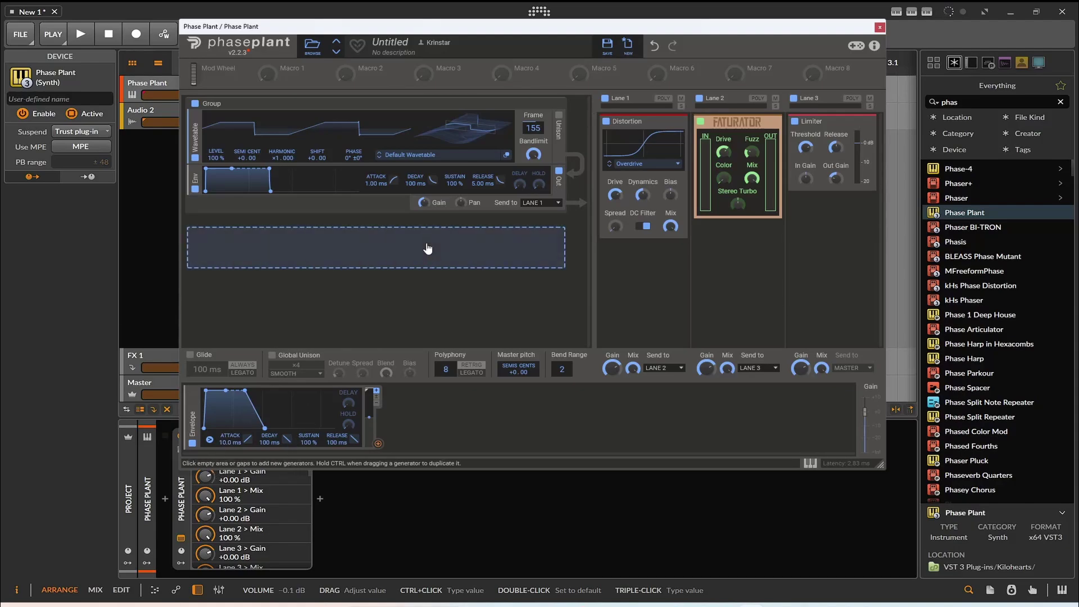
left_click(378, 444)
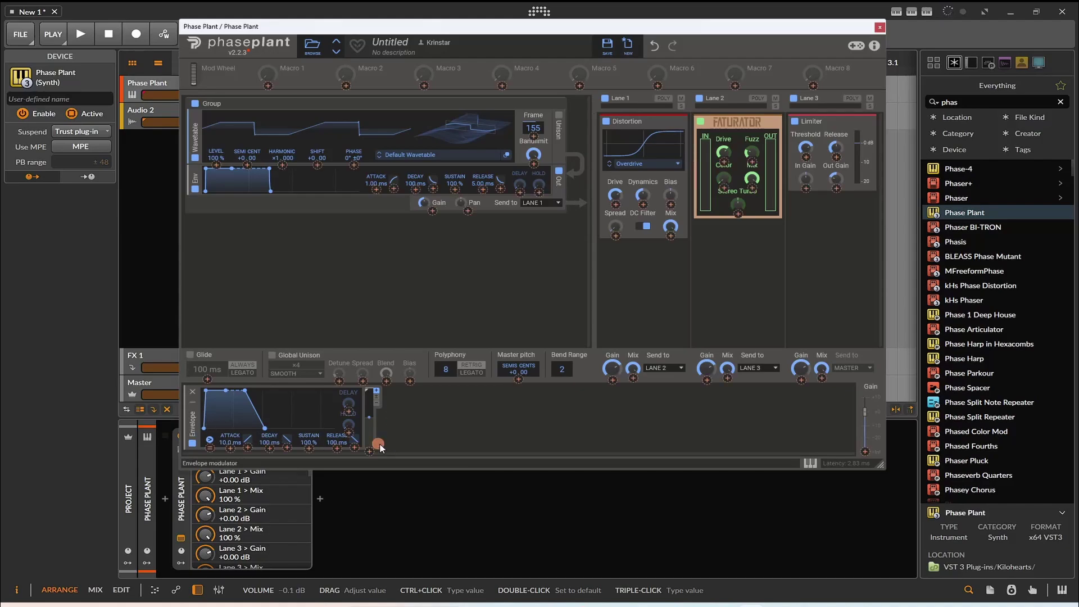
left_click(533, 133)
left_click(80, 34)
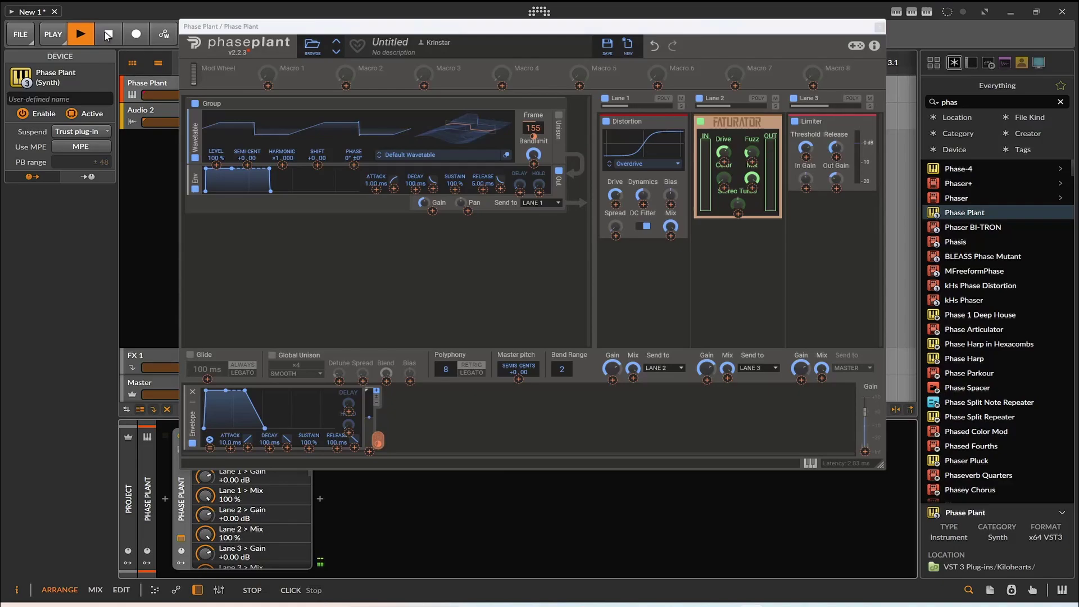
left_click(108, 35)
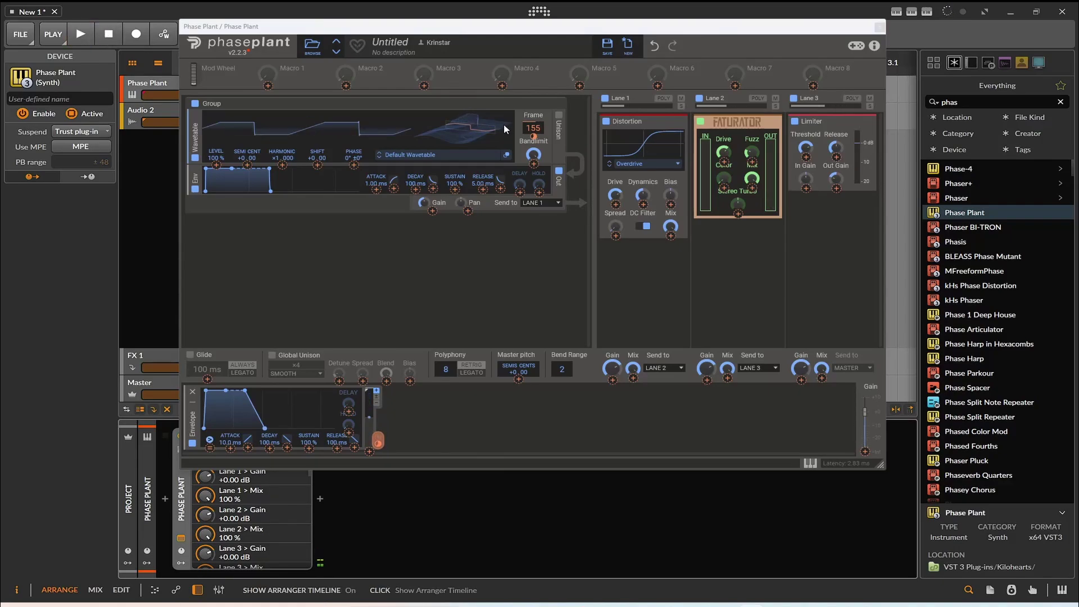
- Shape the modulation envelope during playback to 109 ms attack, 82.1 ms decay, 26% sustain and 332 ms release
left_click(245, 393)
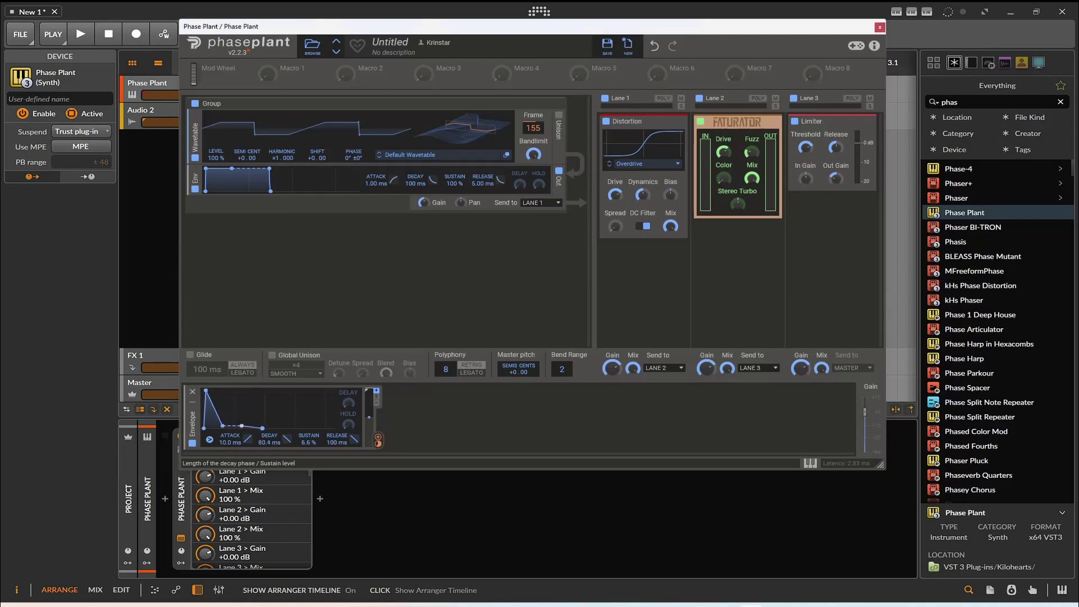
left_click(82, 36)
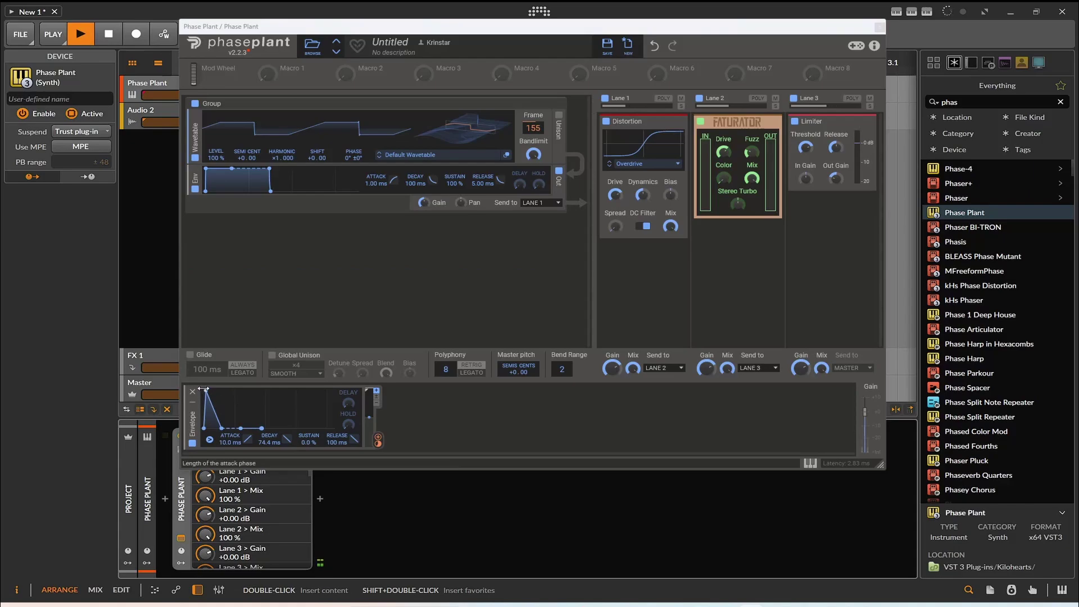
mouse_move(203, 389)
left_mouse_down()
mouse_move(295, 389)
mouse_move(223, 390)
left_mouse_up()
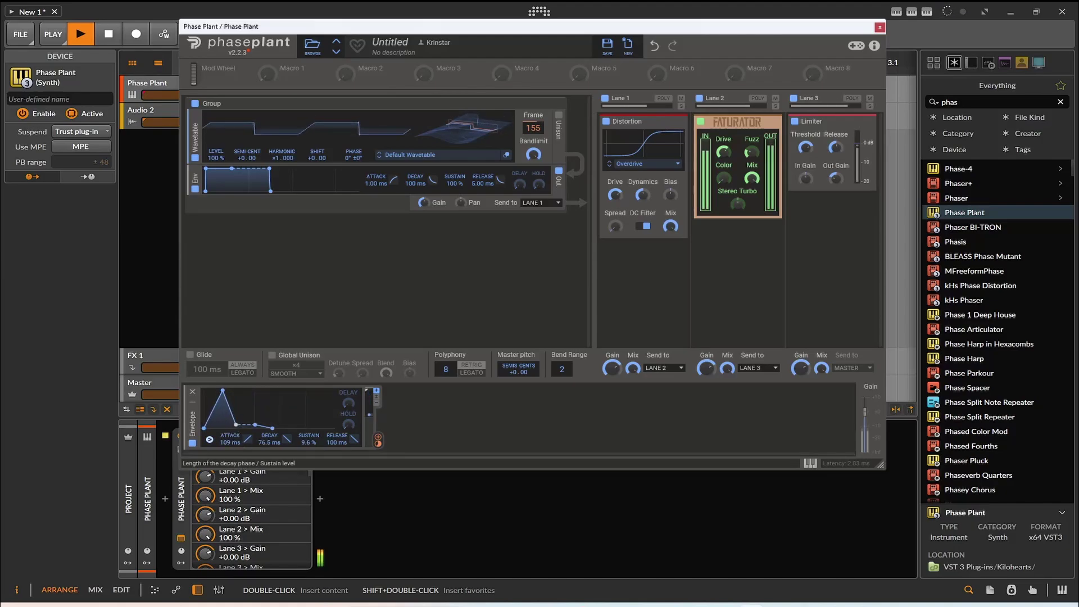
left_click_drag(236, 428, 278, 428)
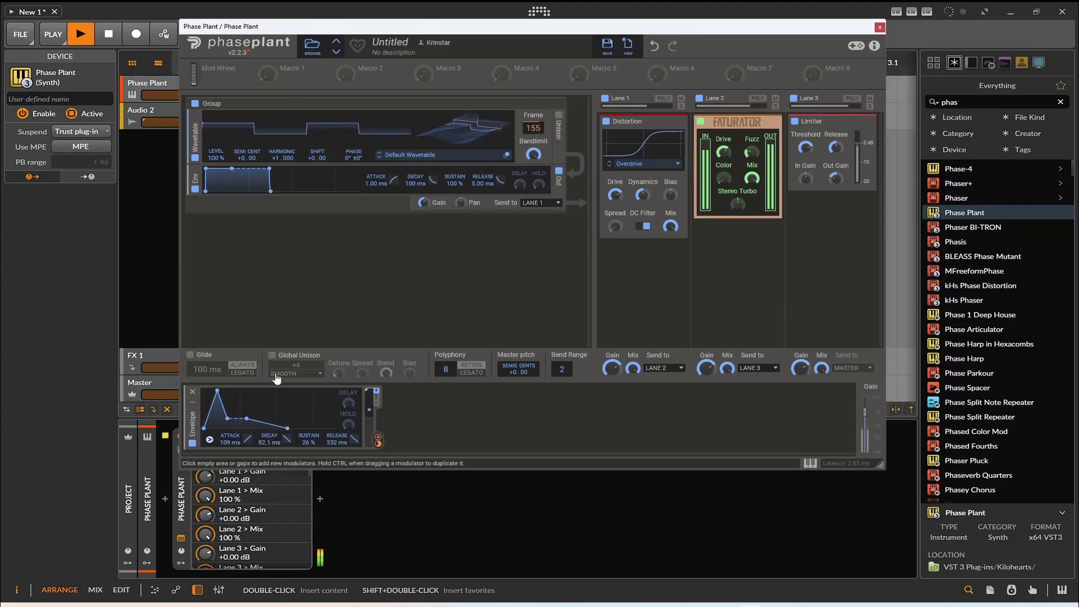
- Set the wavetable frame to 82, shorten the modulation envelope's attack to 85.2 ms, and stop playback
left_click_drag(534, 127, 533, 150)
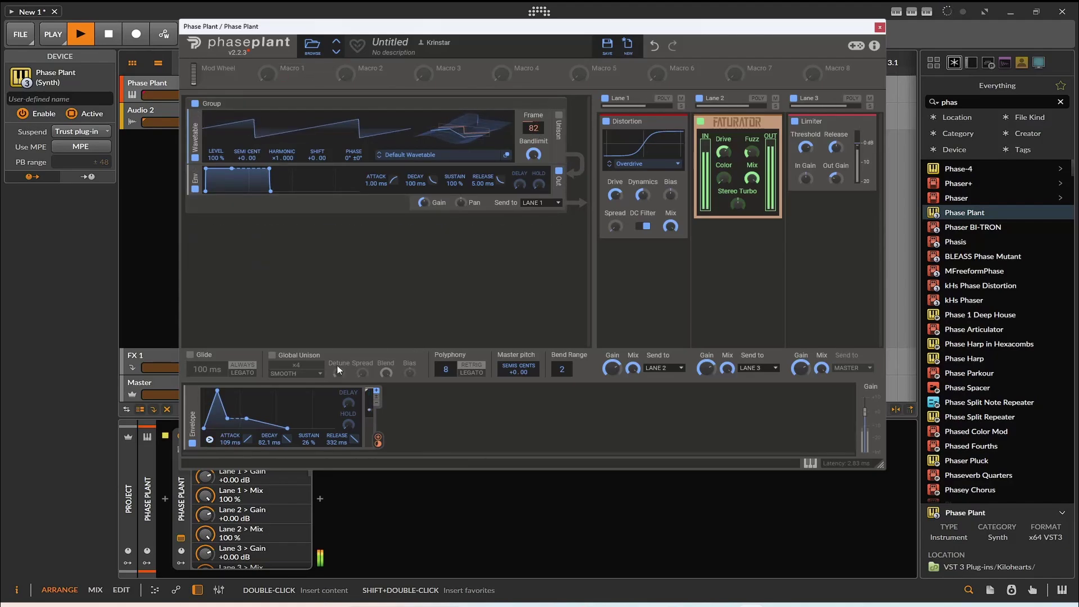
left_click_drag(248, 438, 248, 447)
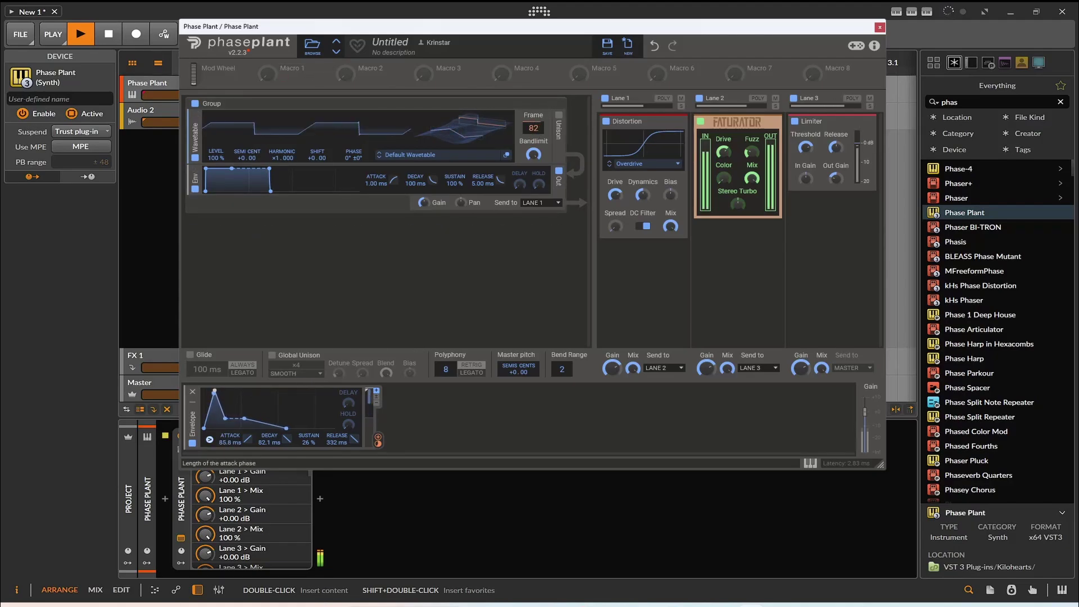
key("space")
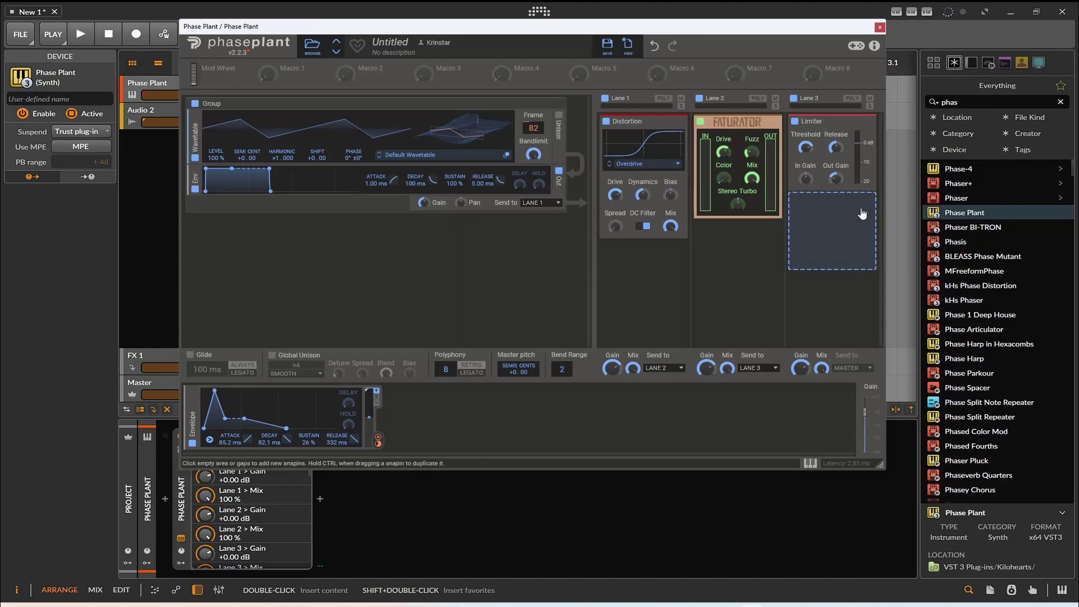
- Add a Phase Distortion effect below the Limiter in Lane 3 and adjust its Drive while auditioning
left_click(843, 232)
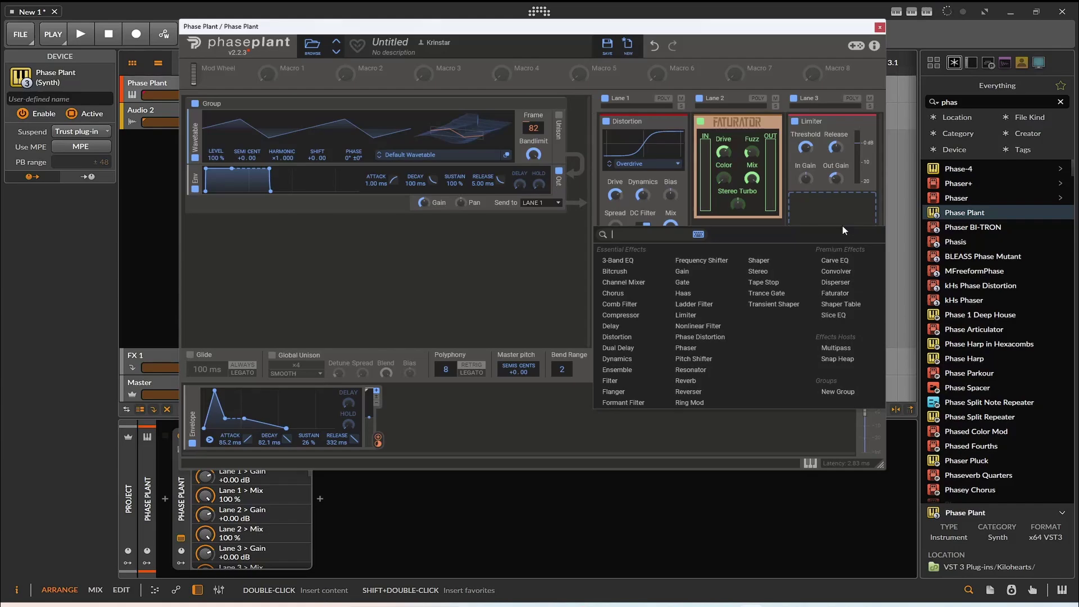
type("pha")
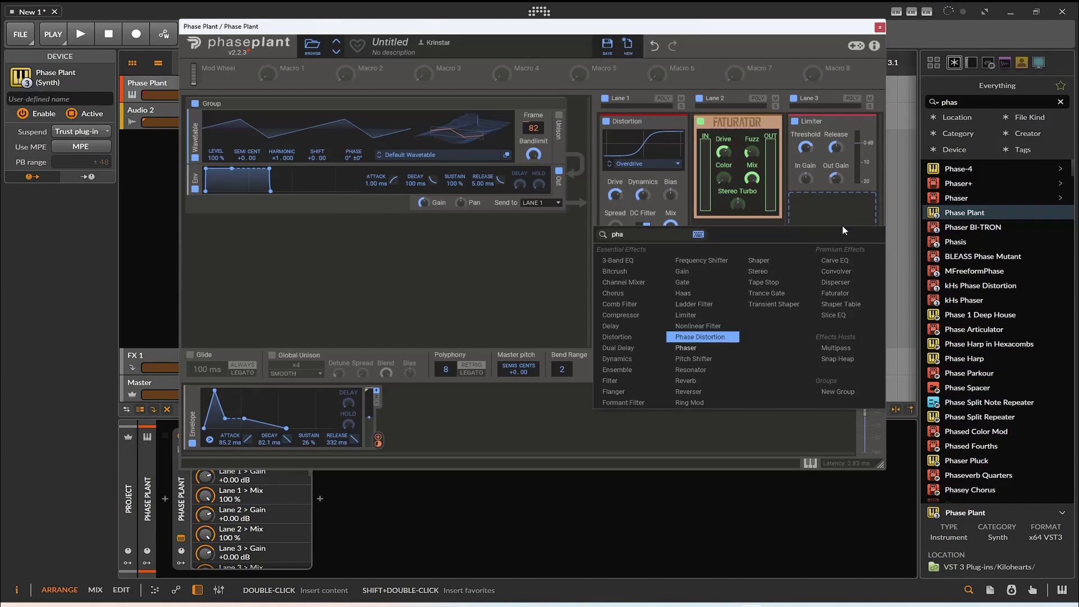
left_click(728, 338)
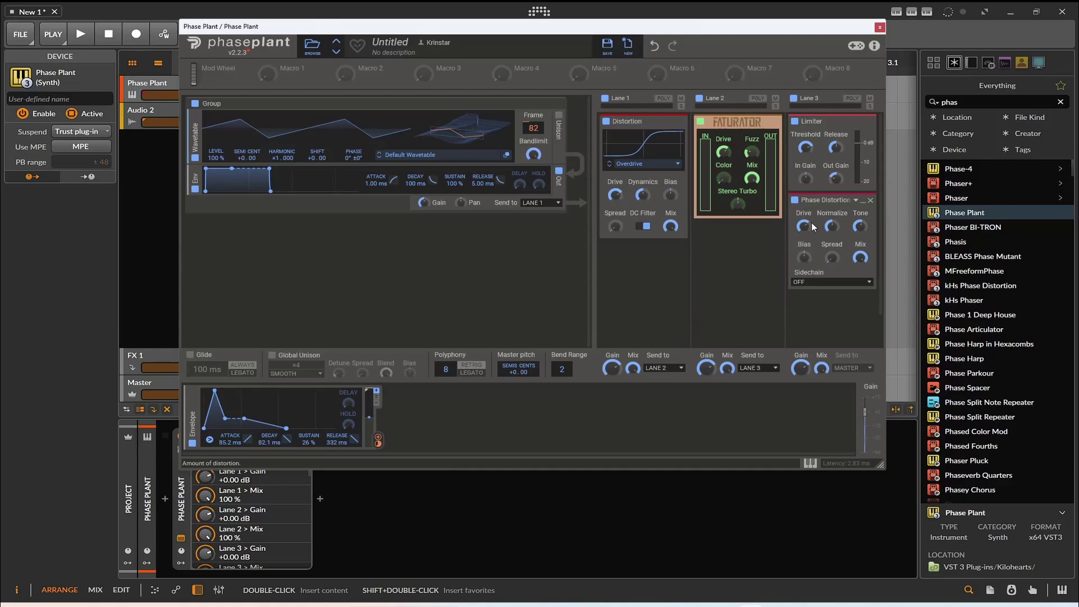
key("space")
mouse_move(813, 227)
left_mouse_down()
mouse_move(804, 219)
mouse_move(801, 230)
left_mouse_up()
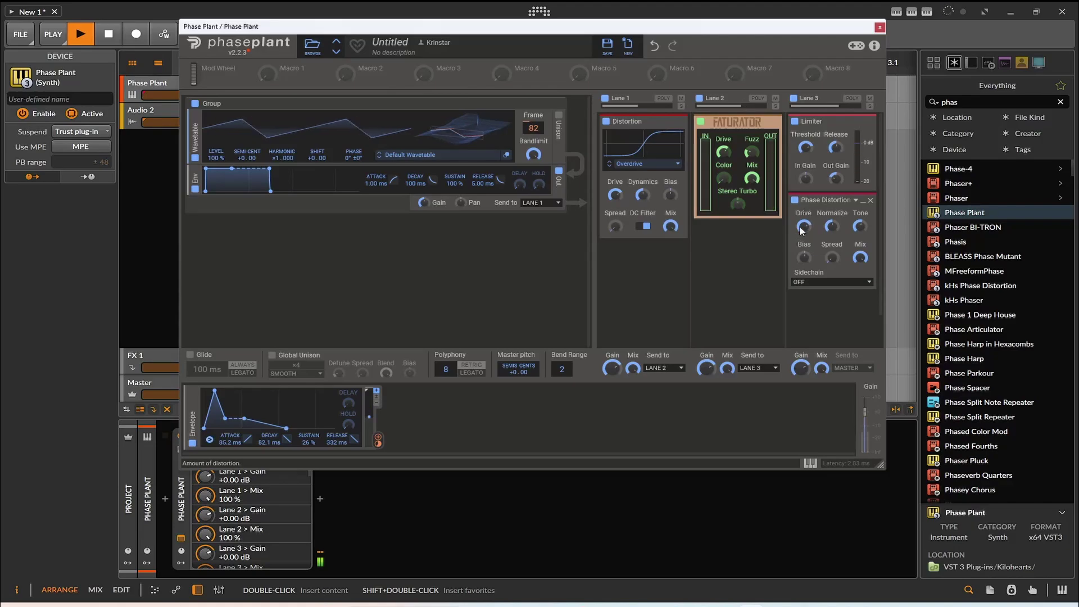
key("space")
- Assign the Envelope modulator to the Phase Distortion Drive, audition it, and set the Drive to 71%
left_click_drag(377, 439, 806, 236)
key("space")
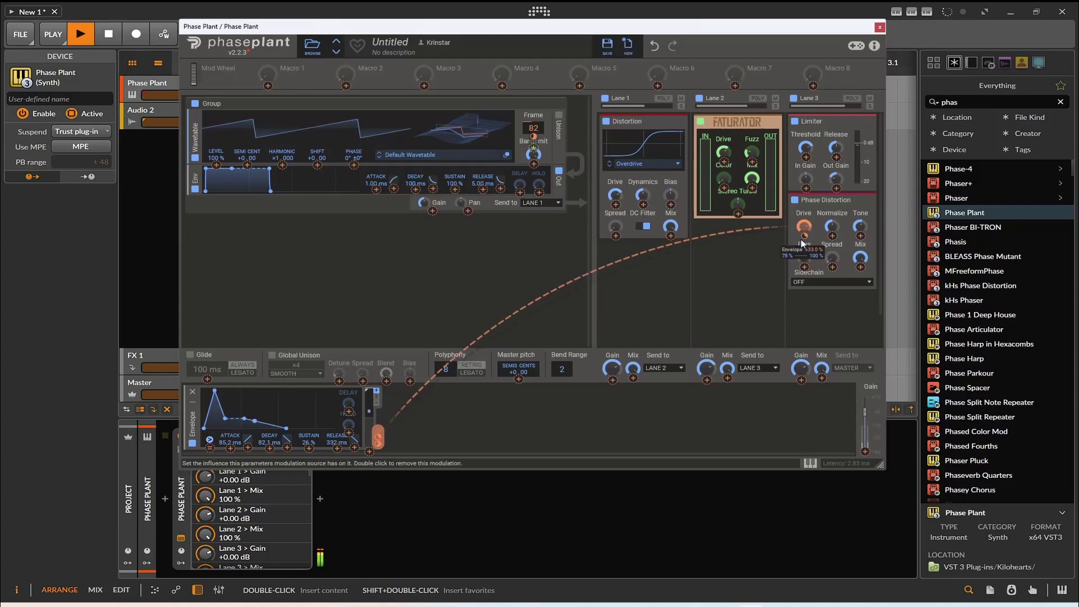
key("space")
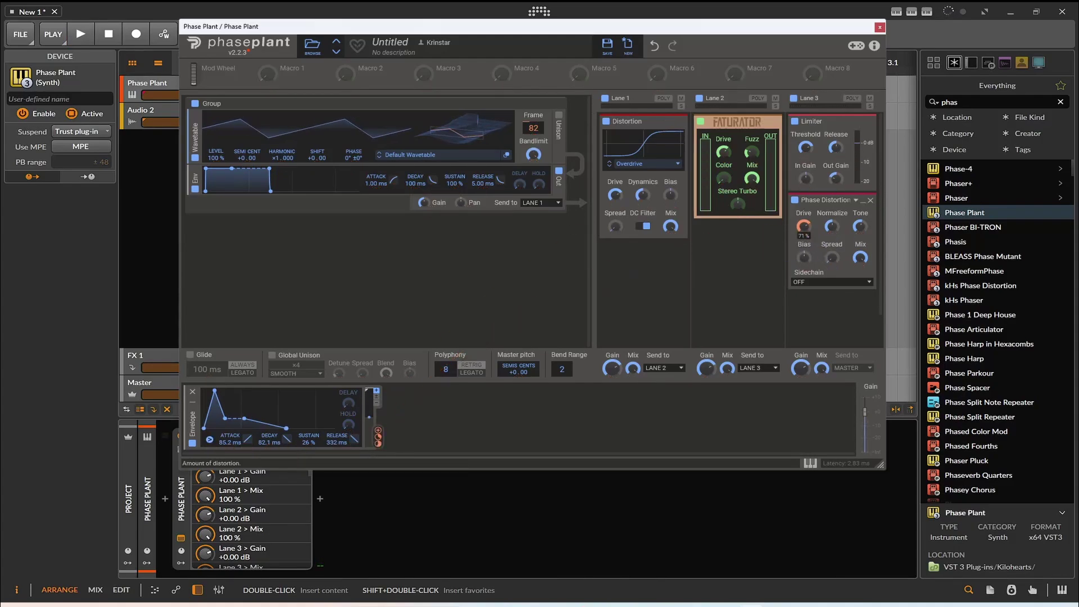
- Raise the Faturator's Color during playback and lower the wavetable Level to 90%
key("space")
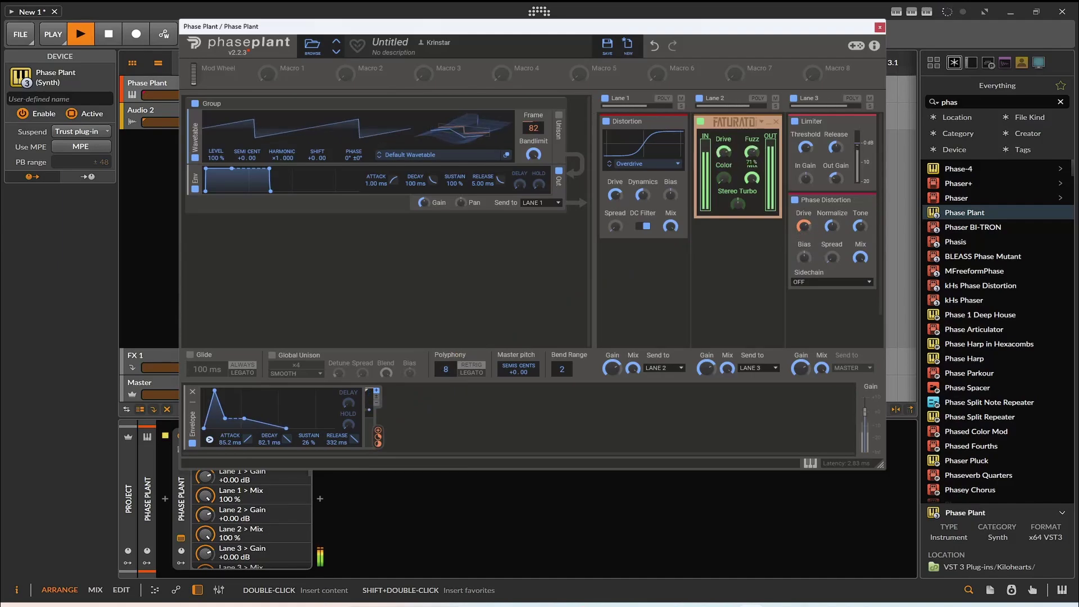
left_click_drag(727, 180, 727, 161)
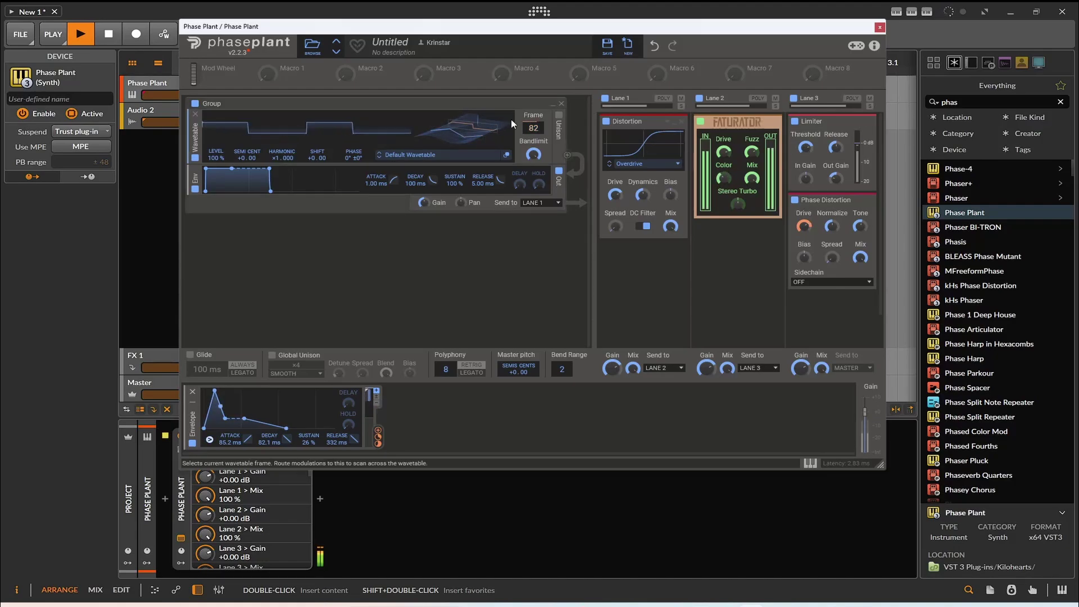
key("space")
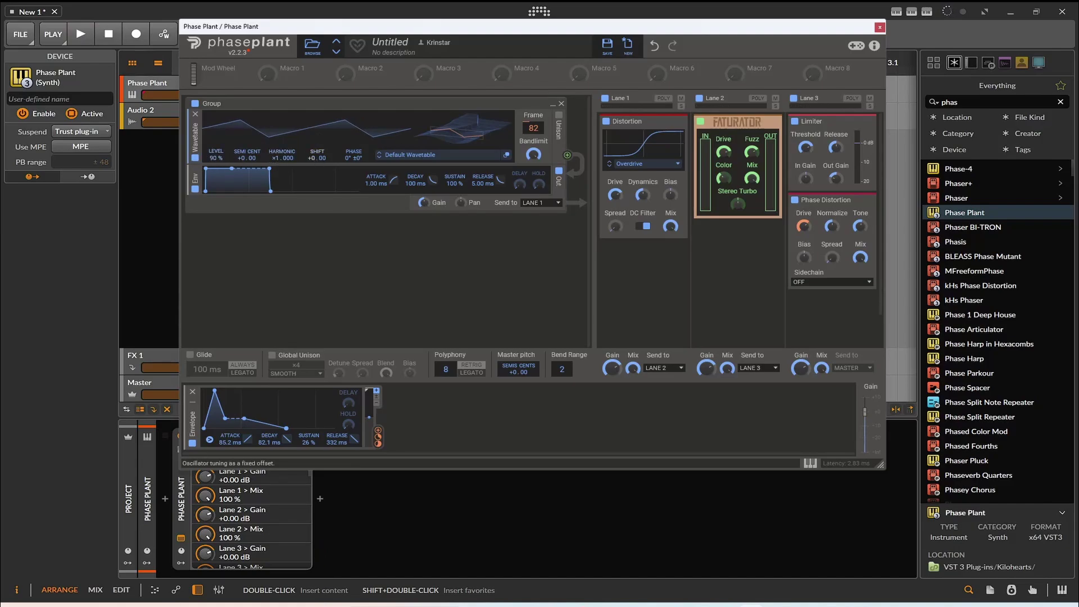
- Set the wavetable to -9 semitones with +2.00 Shift, and its amplitude envelope to 435 ms attack, 349 ms decay, 43% sustain and 8.66 ms release
left_click_drag(316, 158, 247, 172)
key("space")
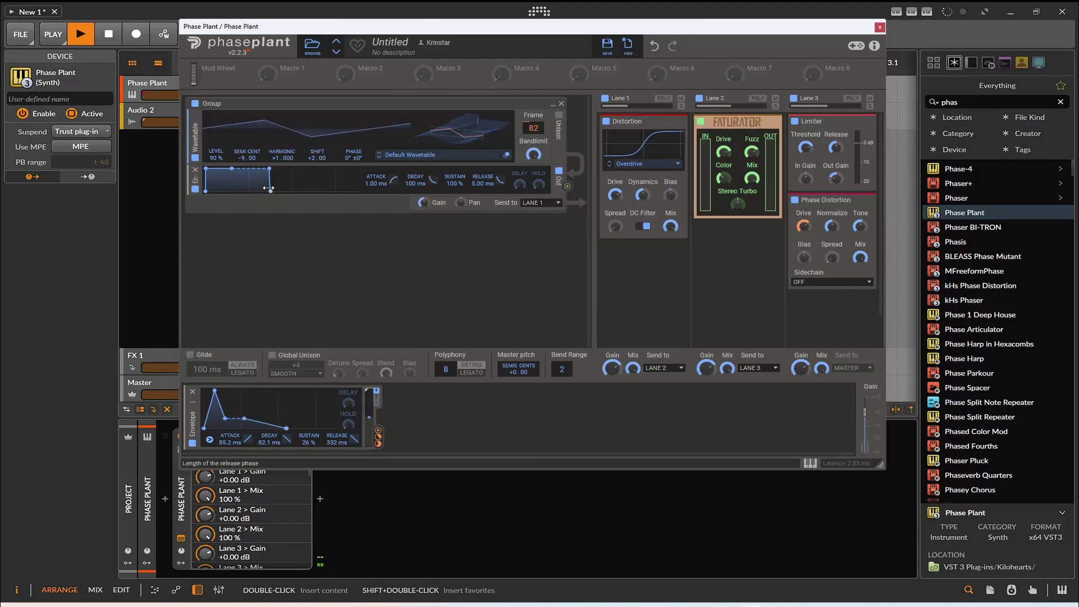
mouse_move(268, 188)
left_mouse_down()
mouse_move(238, 179)
mouse_move(255, 191)
mouse_move(250, 169)
mouse_move(281, 181)
left_mouse_up()
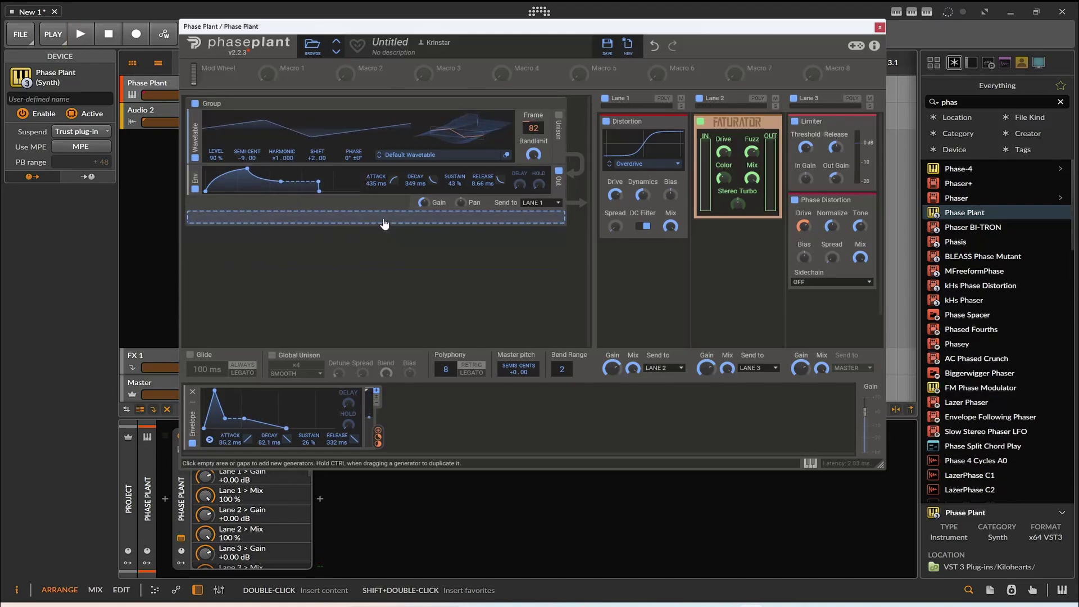
- Close the plugin window, shorten the Phase Plant clip to 0.2.0.00, and match the arranger loop region to it
left_click(384, 220)
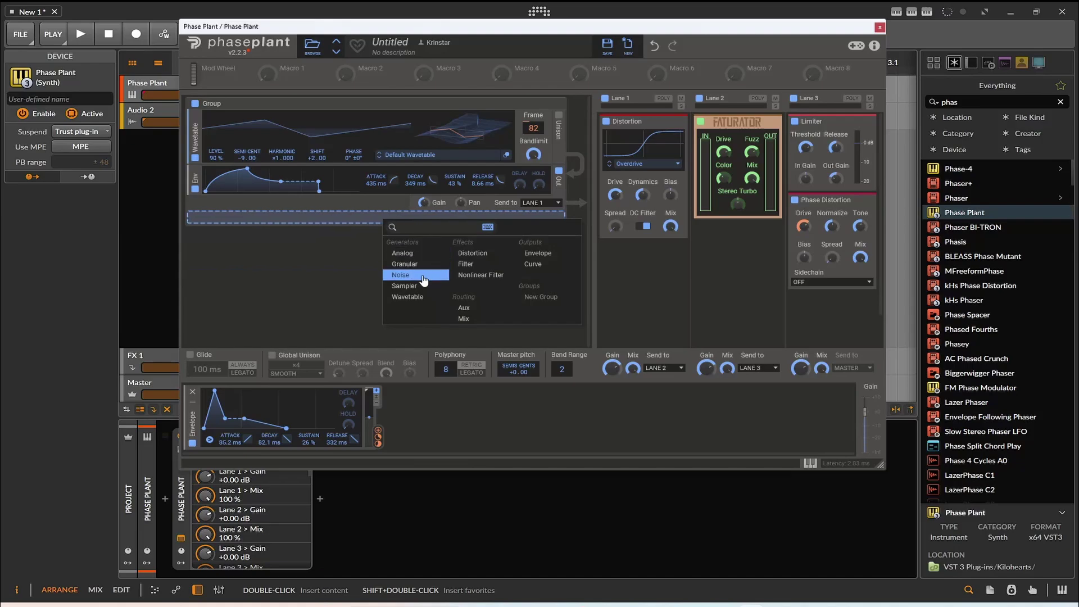
left_click(292, 259)
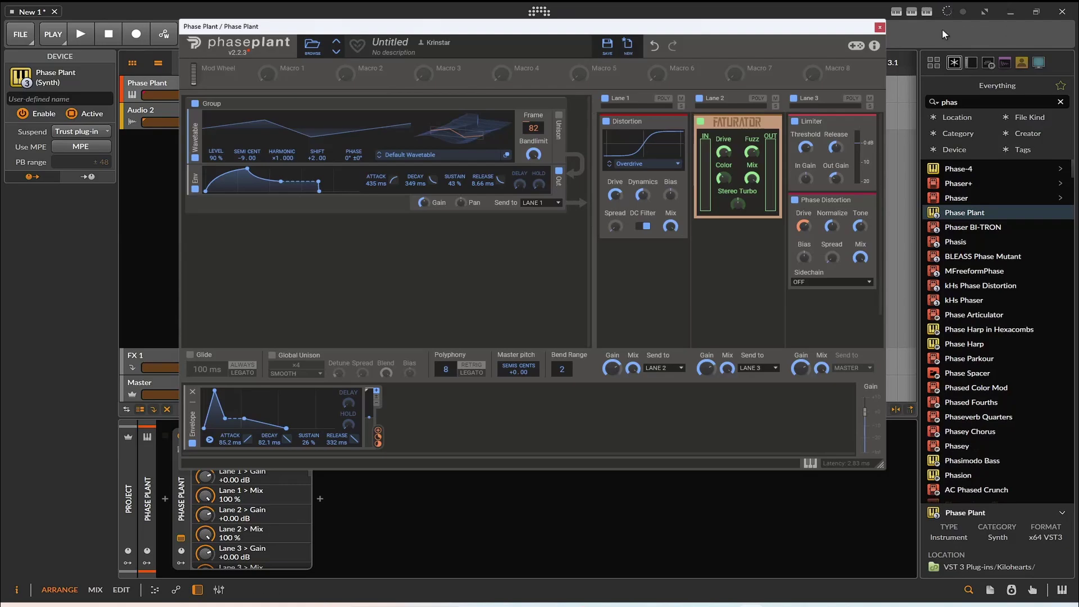
left_click(879, 28)
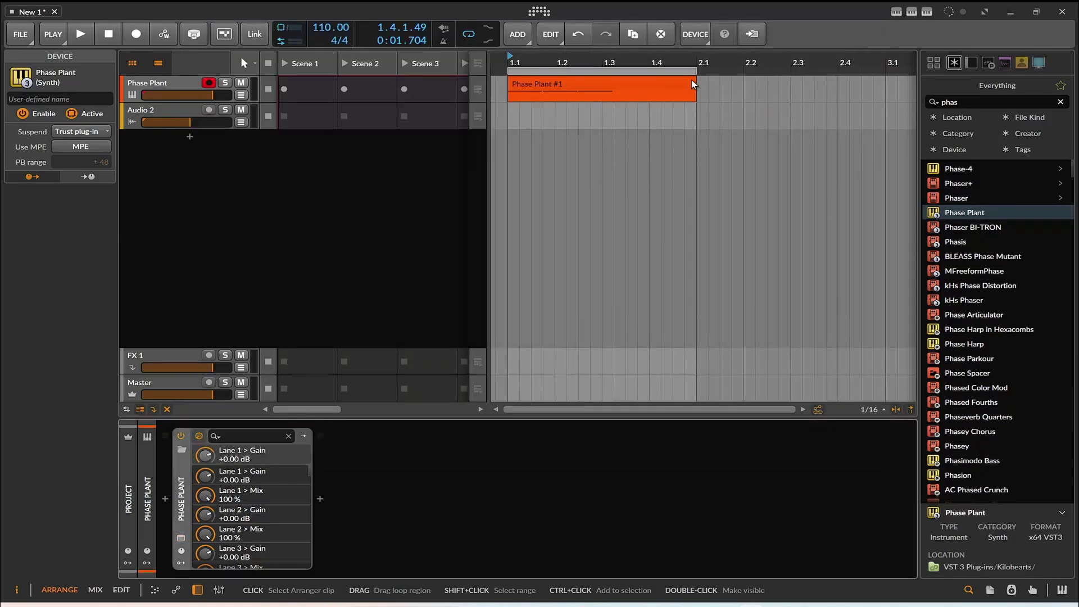
left_click_drag(693, 84, 628, 84)
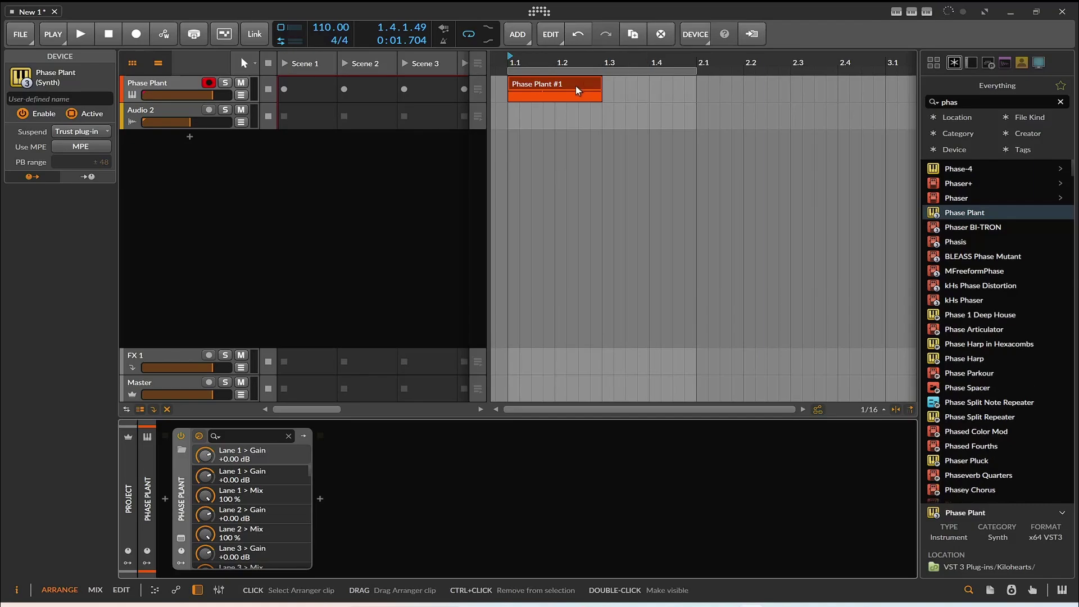
right_click(576, 87)
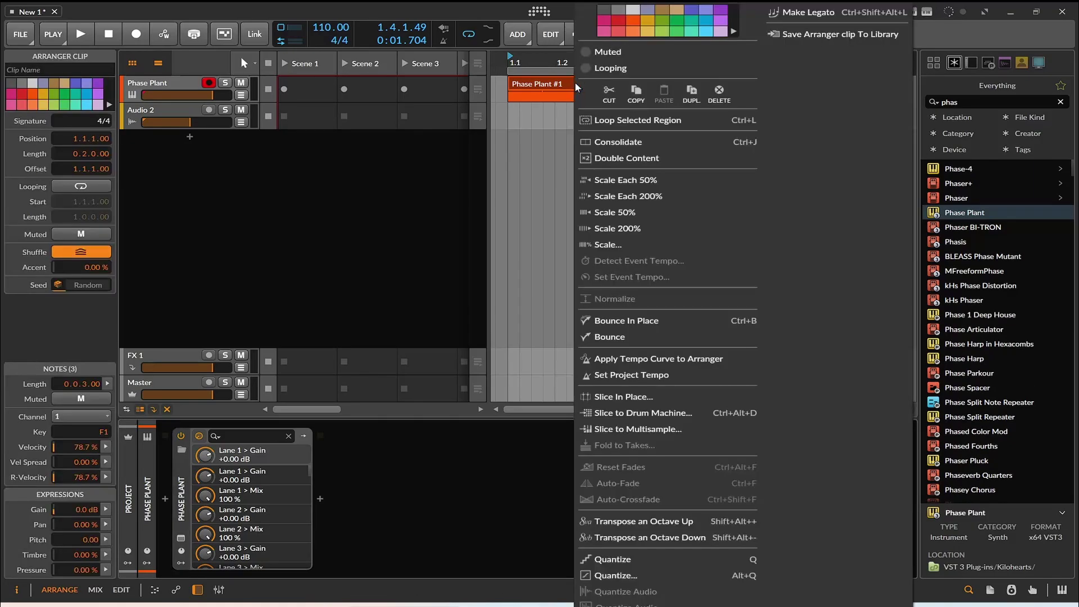
key("Escape")
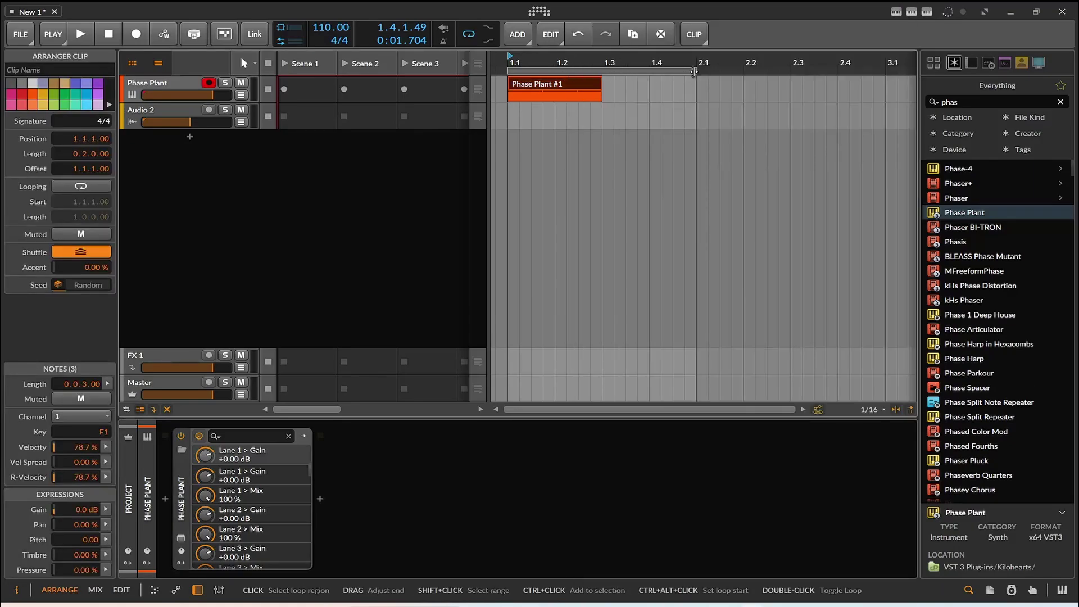
left_click_drag(691, 75, 602, 72)
- Bounce the clip to a new audio track with Pre-Fader source, 24-bit depth and Dither, and select the Phase Plant track
right_click(584, 88)
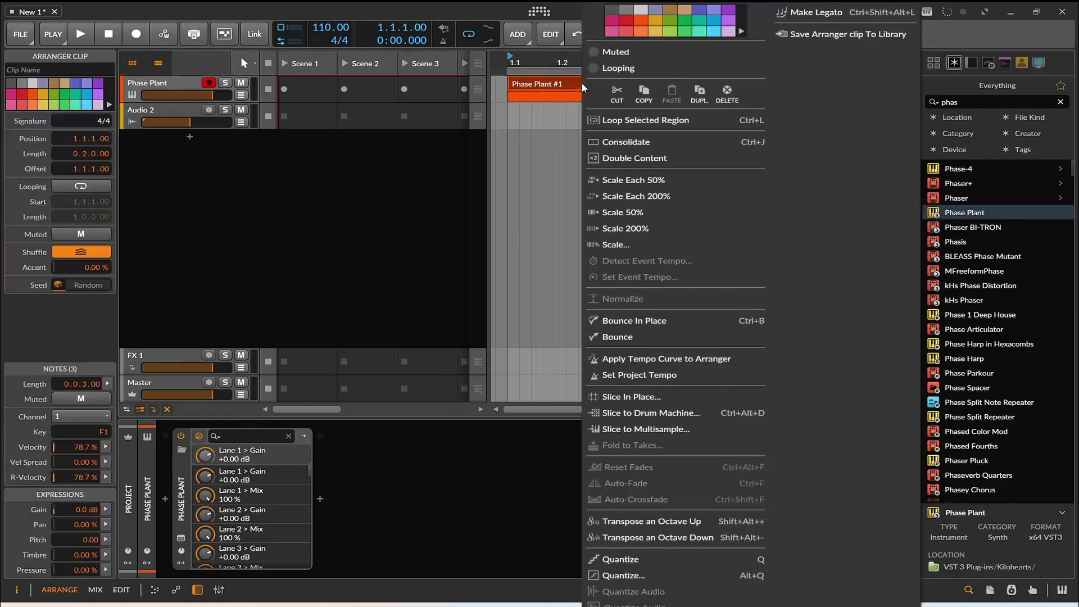
left_click(674, 337)
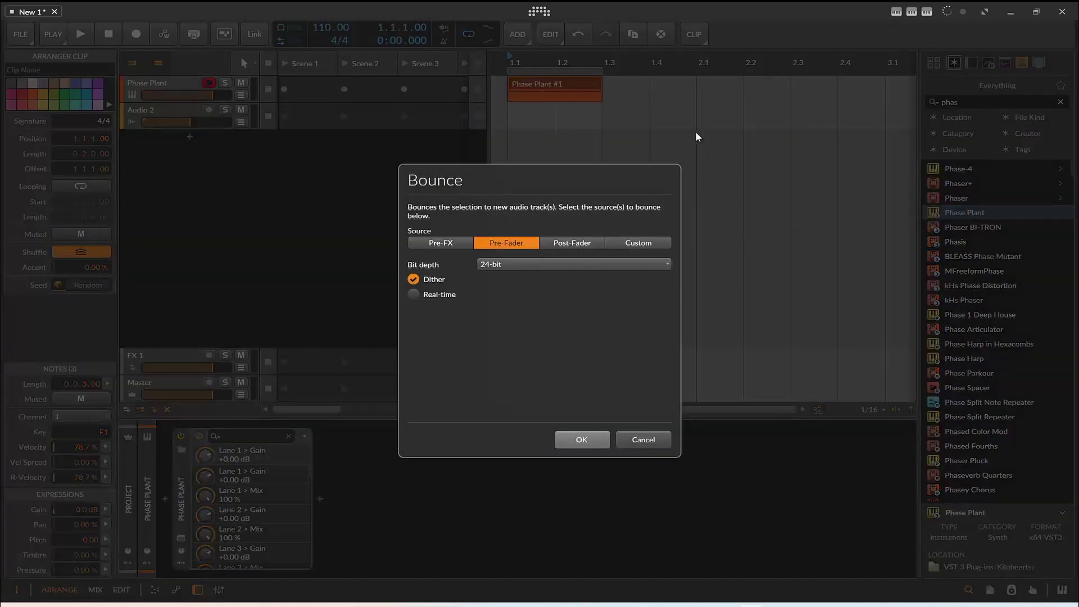
left_click(582, 440)
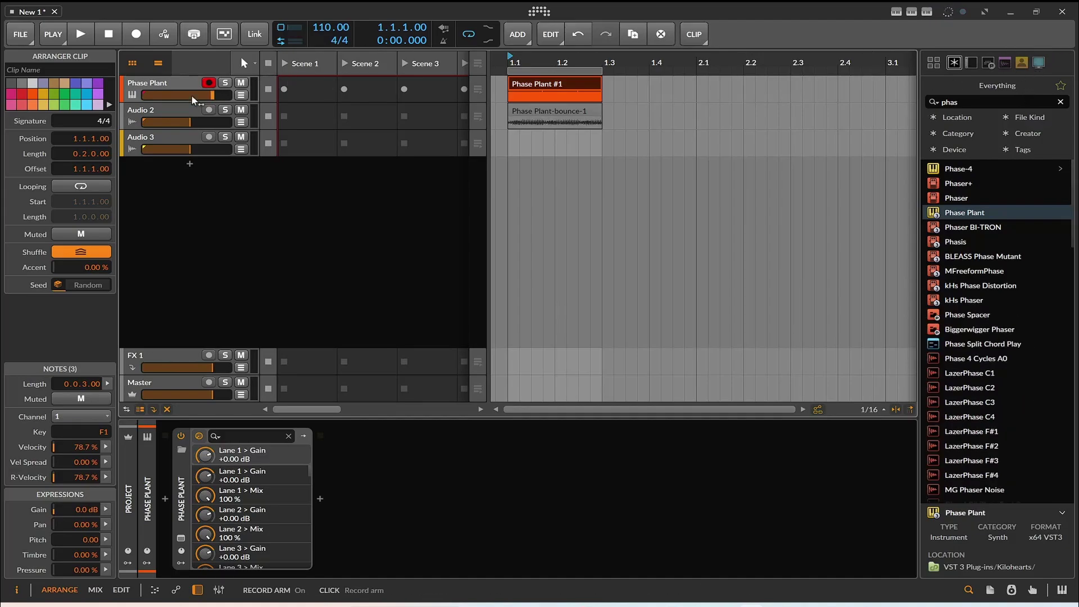
left_click(166, 89)
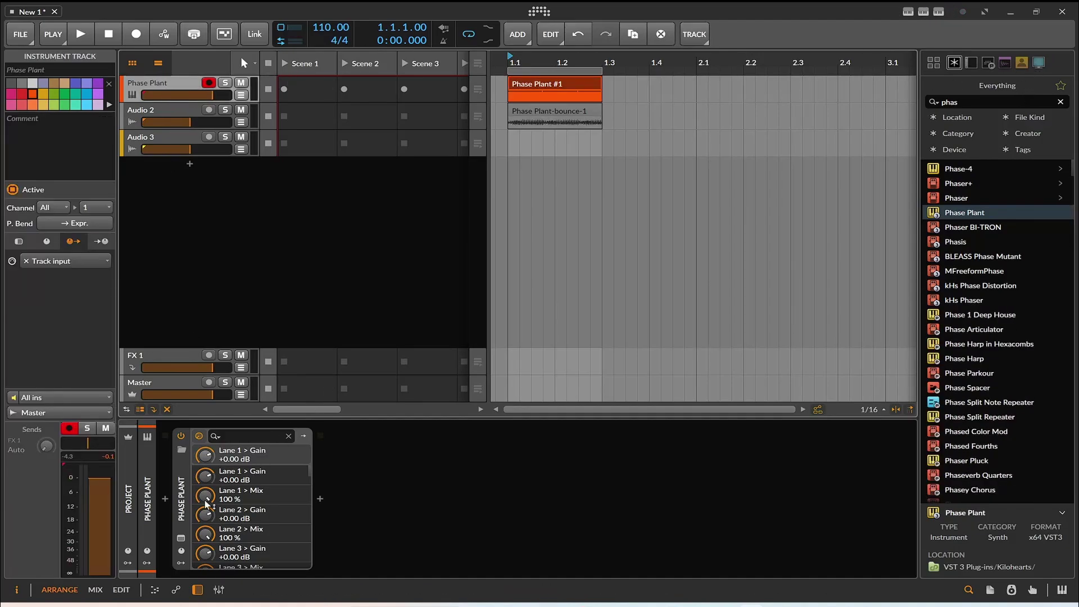
- Open the Phase Plant editor and add a Sampler generator between the wavetable and envelope in the first group
left_click(181, 538)
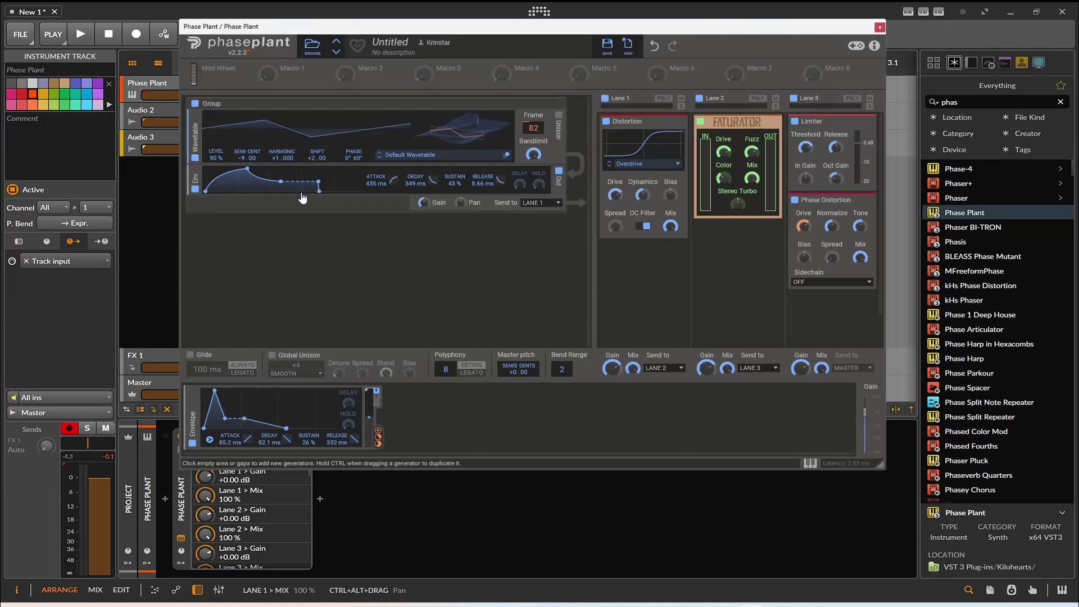
left_click(317, 221)
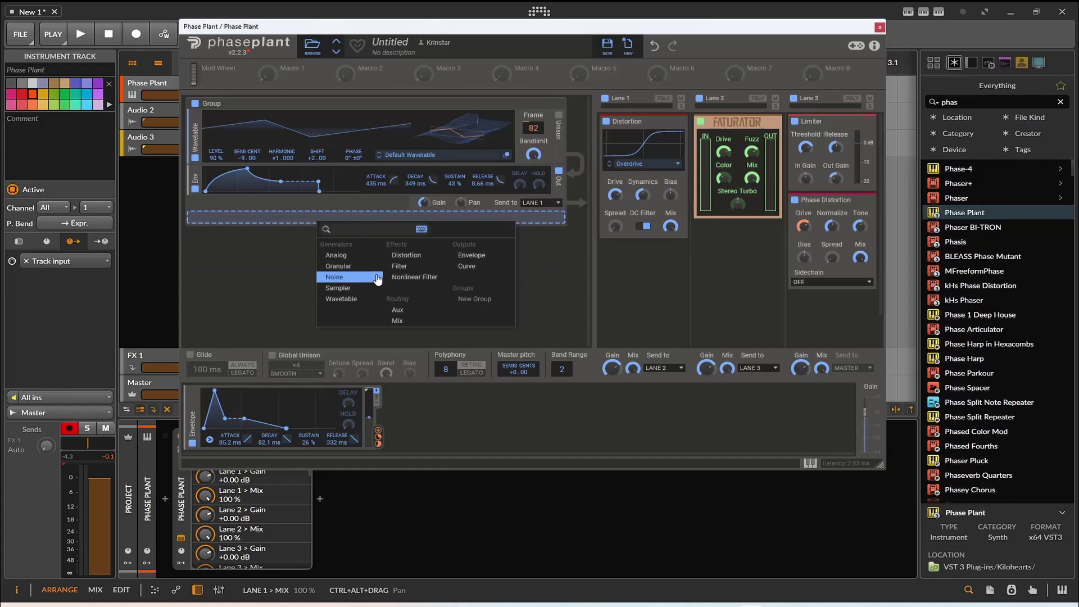
left_click(348, 289)
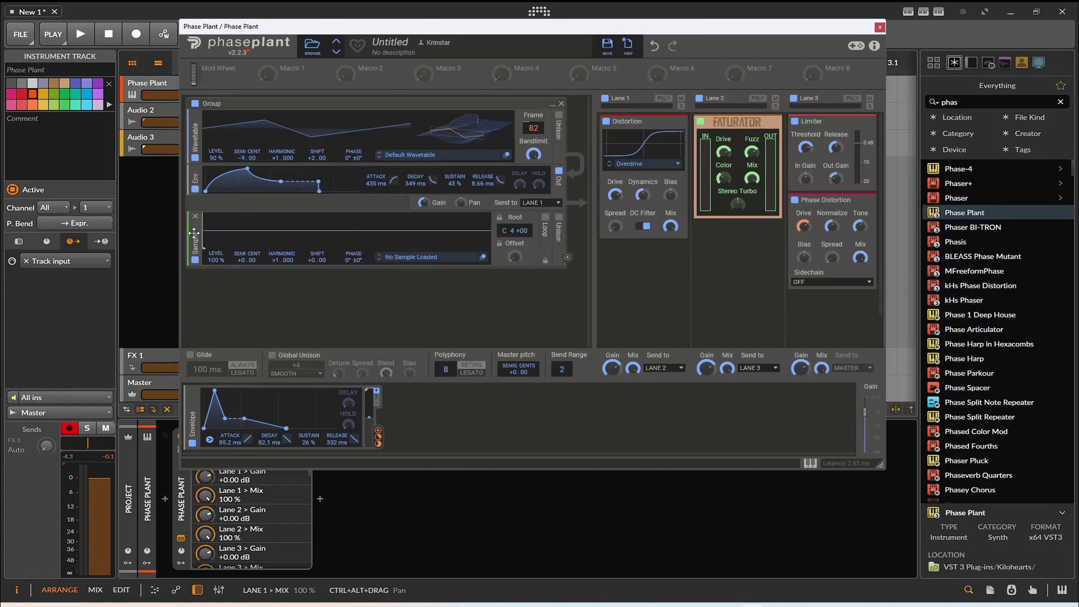
left_click_drag(194, 232, 195, 174)
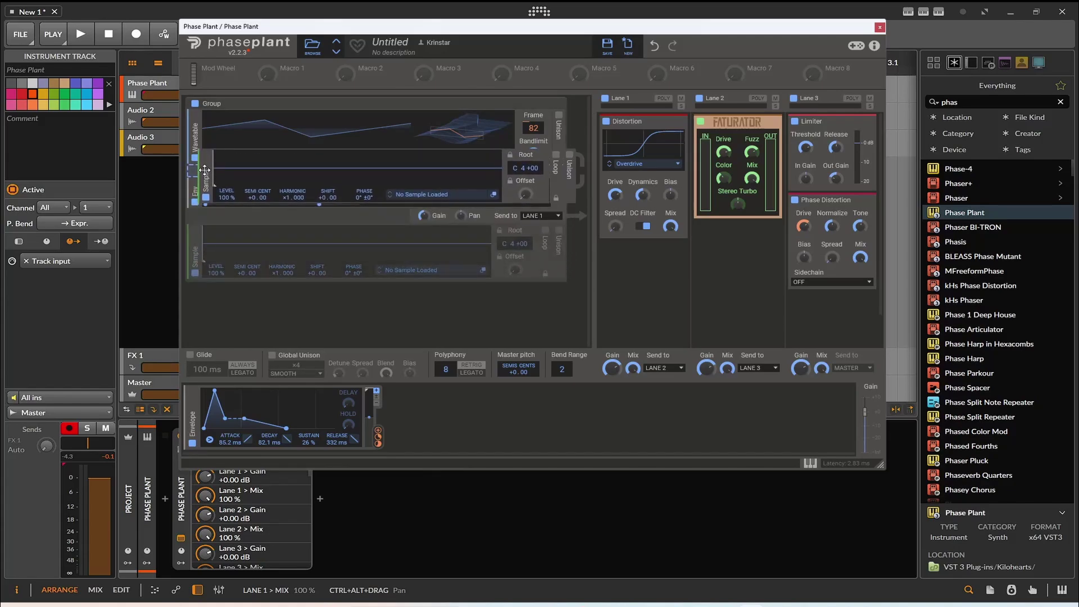
- Load Phase Plant-bounce-1.wav from the current project's bounce folder into the Sampler
left_click(1038, 63)
left_click(978, 108)
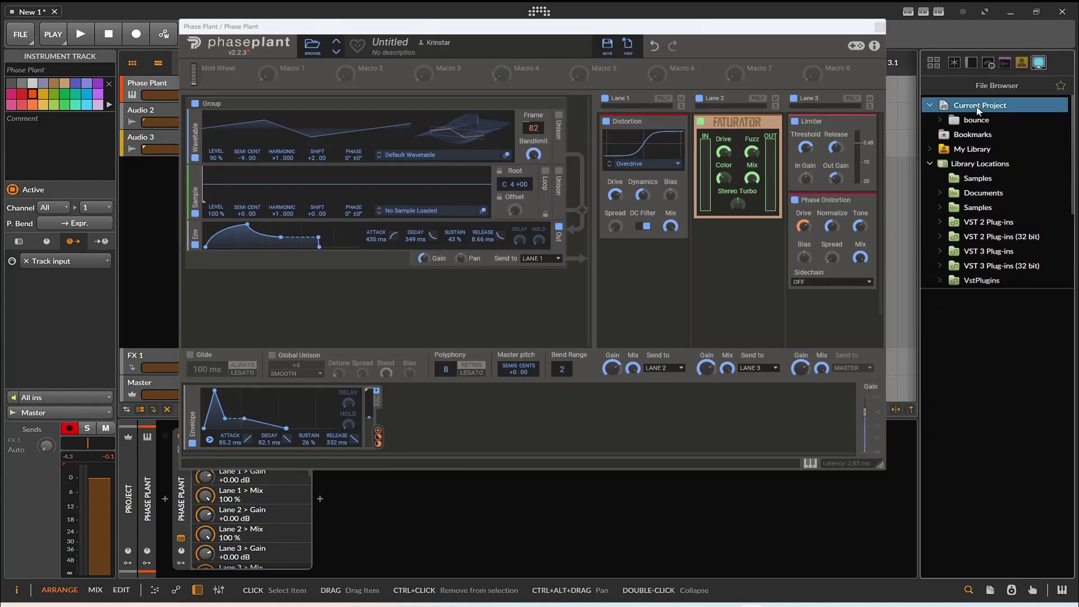
left_click(969, 121)
left_click_drag(971, 308, 339, 180)
- Shorten the first group's amplitude envelope attack to 343 ms during playback
key("space")
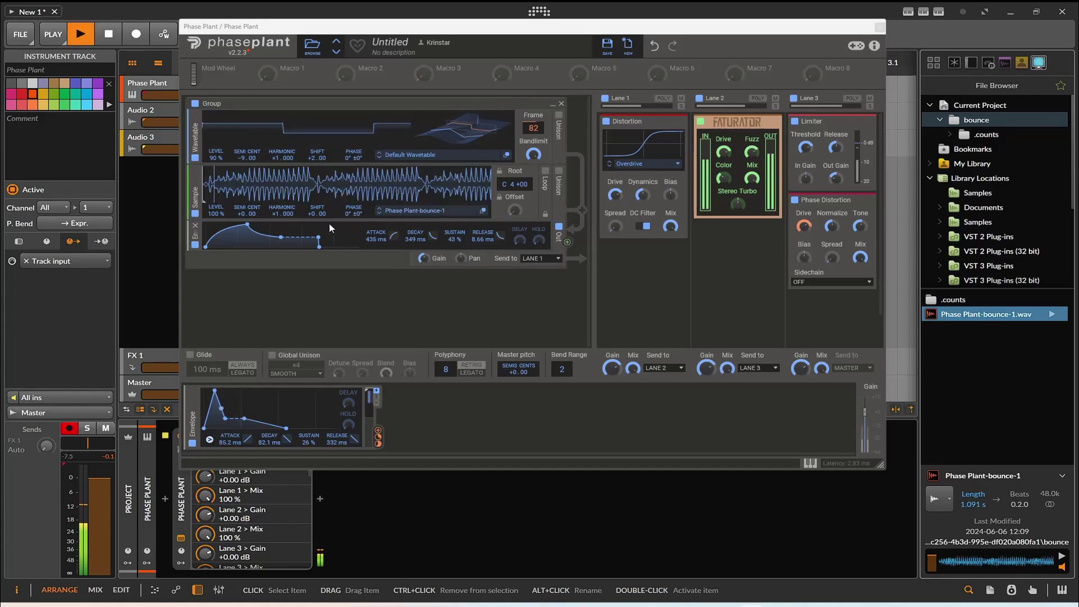
left_click_drag(251, 230, 245, 227)
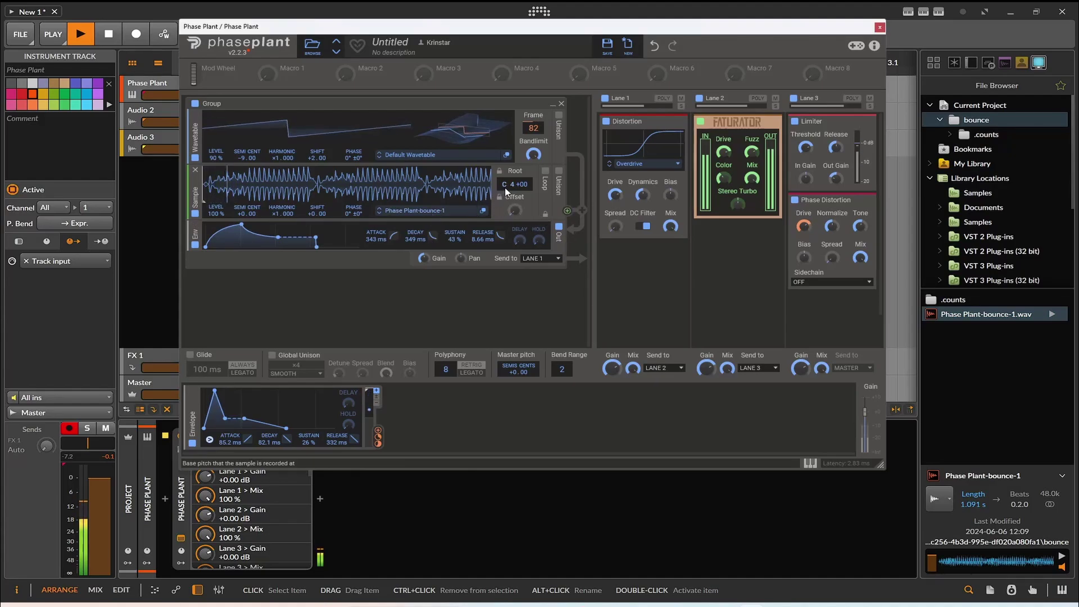
key("space")
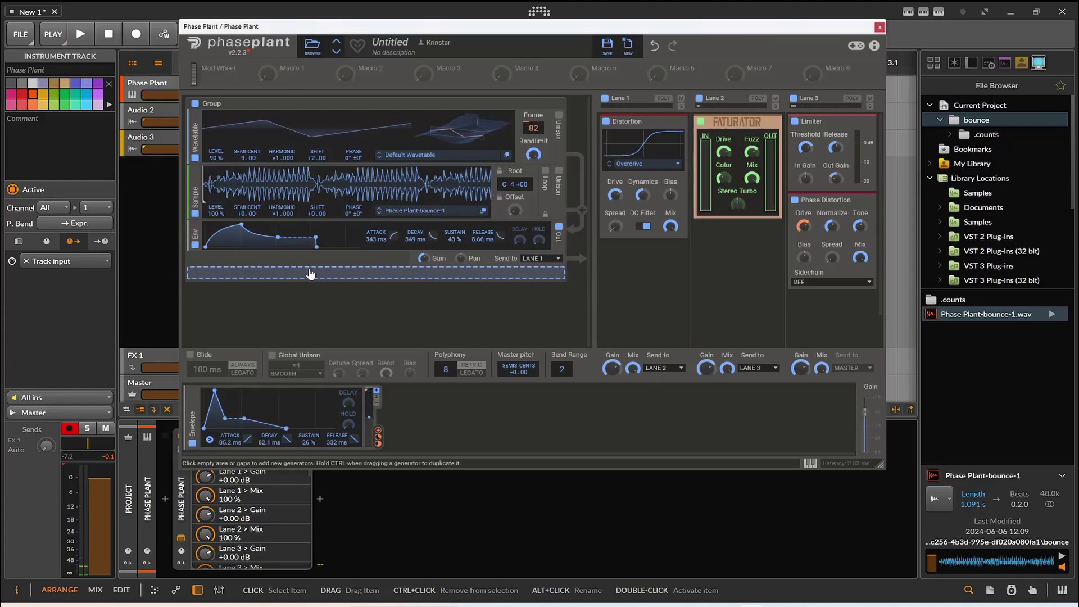
- Add a Granular generator below the first group and load Phase Plant-bounce-1.wav into it
left_click(310, 274)
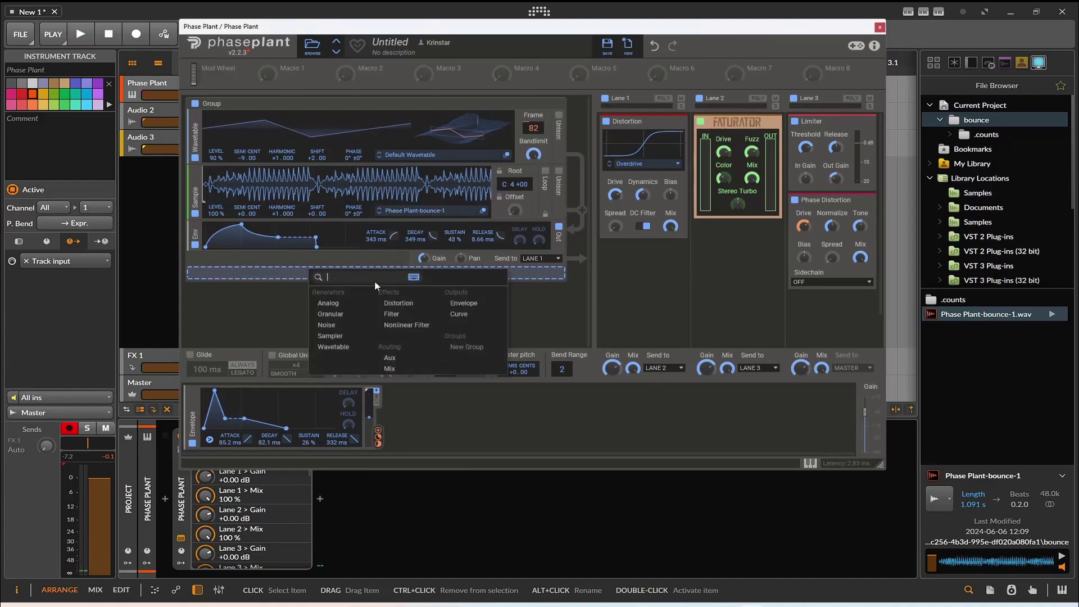
left_click(331, 314)
mouse_move(195, 304)
left_mouse_down()
mouse_move(196, 241)
mouse_move(200, 298)
left_mouse_up()
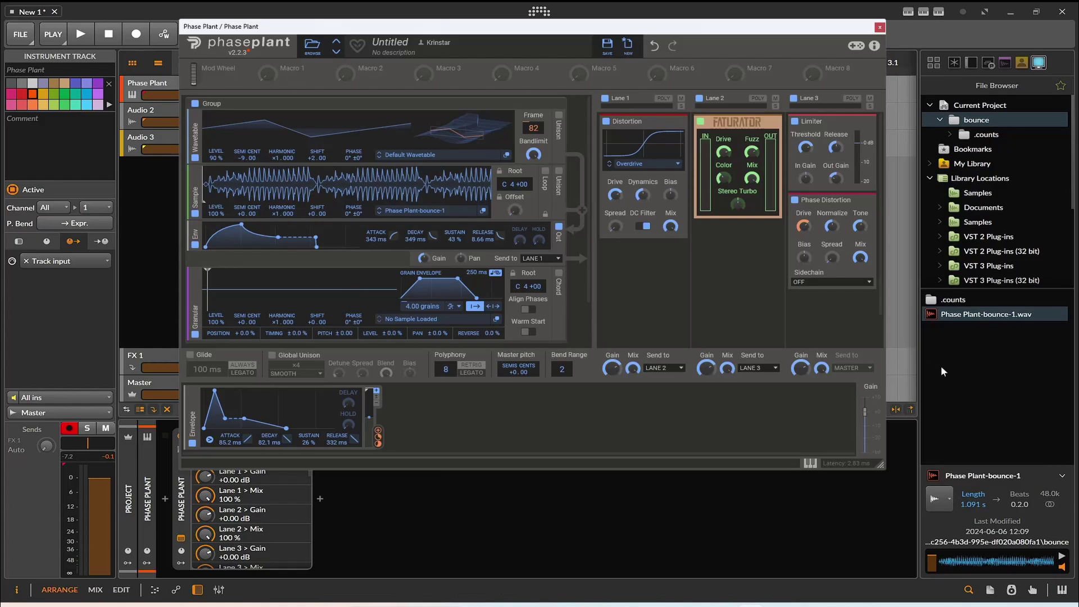
left_click_drag(953, 321, 329, 241)
- Set the Granular generator's Harmonic to +3.000 and Shift to +2.00 during playback
key("space")
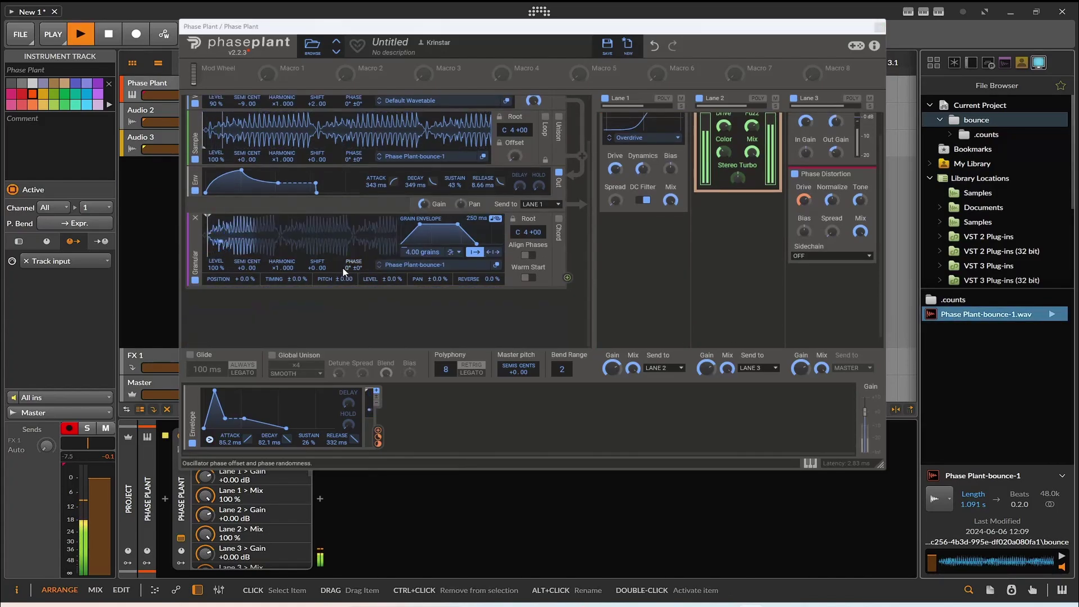
left_click_drag(315, 264, 314, 259)
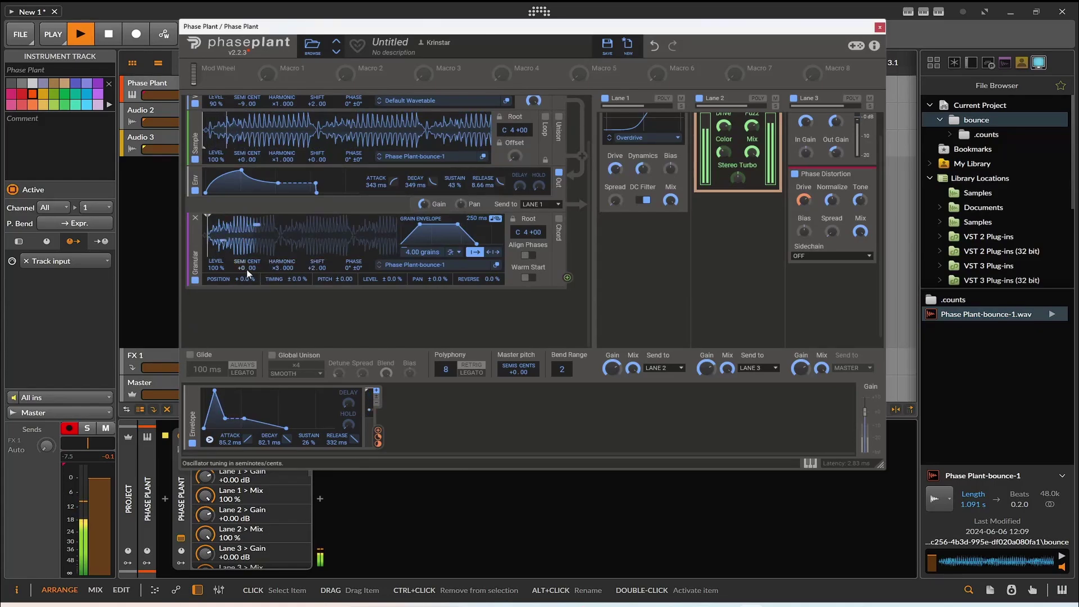
key("space")
- Move the Granular generator into the first group above its envelope and set the grain length to 924 ms during playback
left_click_drag(194, 243, 194, 197)
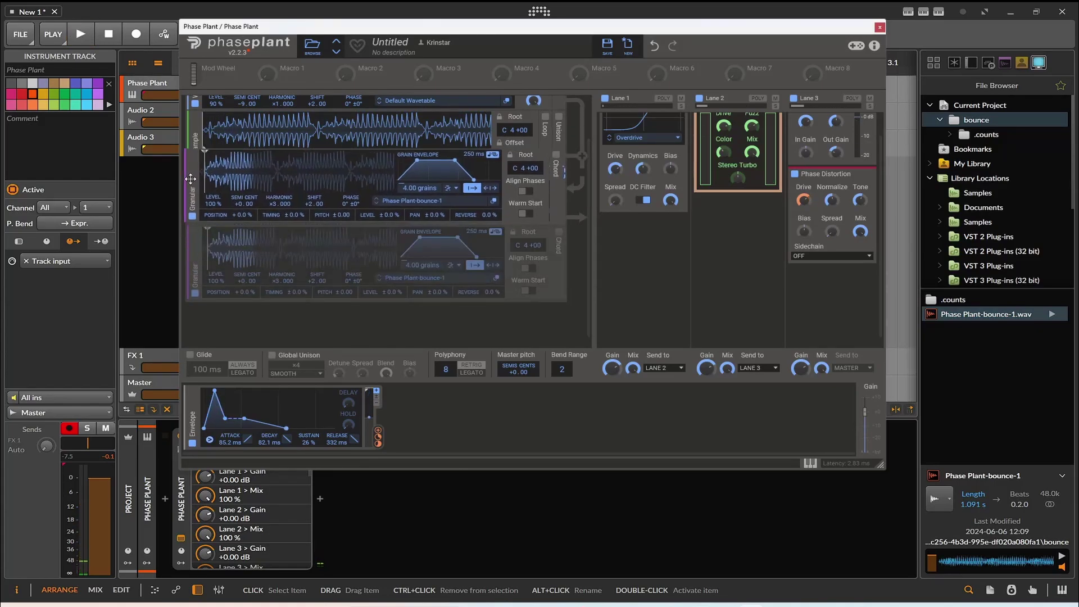
key("space")
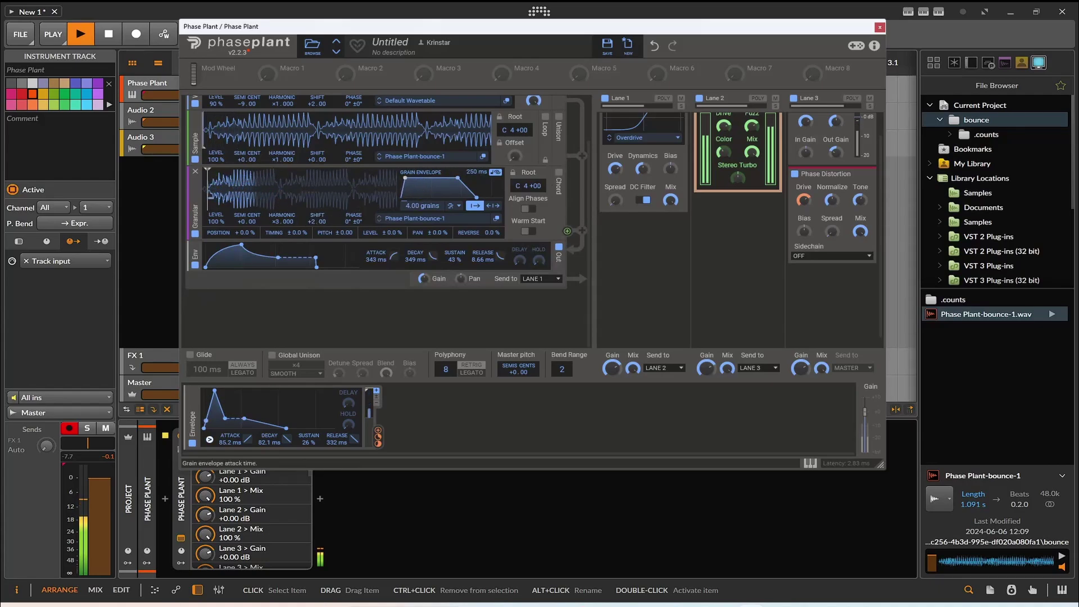
left_click_drag(405, 178, 476, 138)
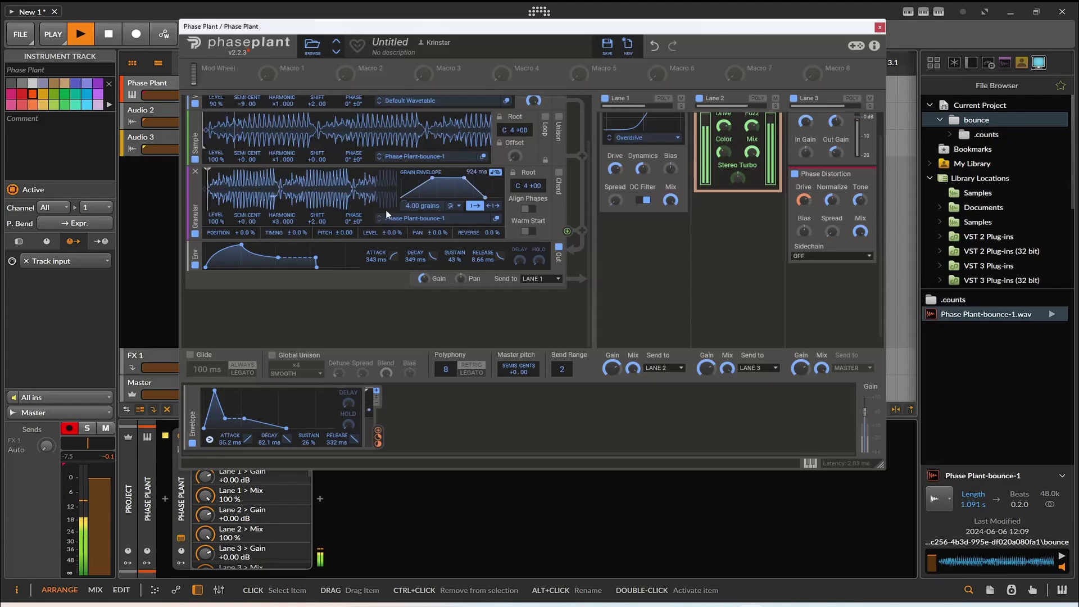
scroll(477, 191, "up", 2)
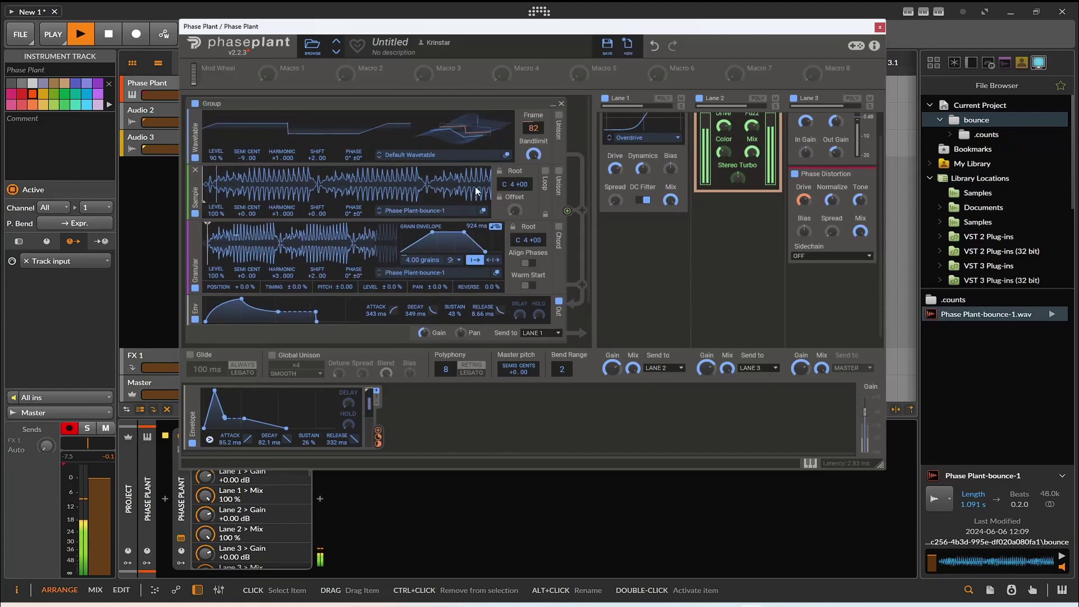
key("space")
- Move the Granular generator out of the first group into a separate group below and audition it
scroll(205, 264, "down", 2)
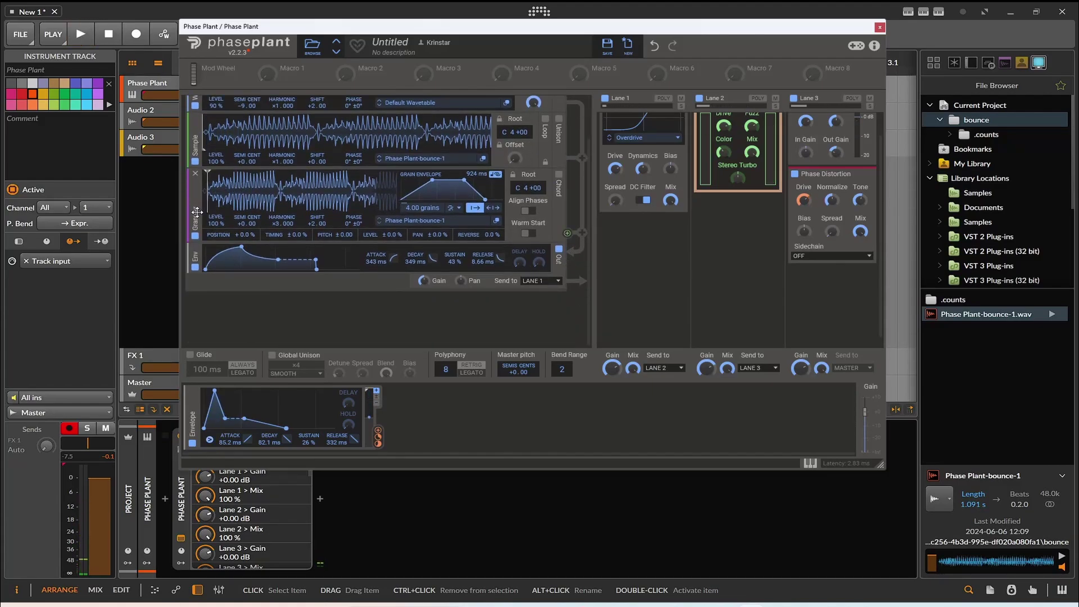
left_click_drag(196, 212, 214, 314)
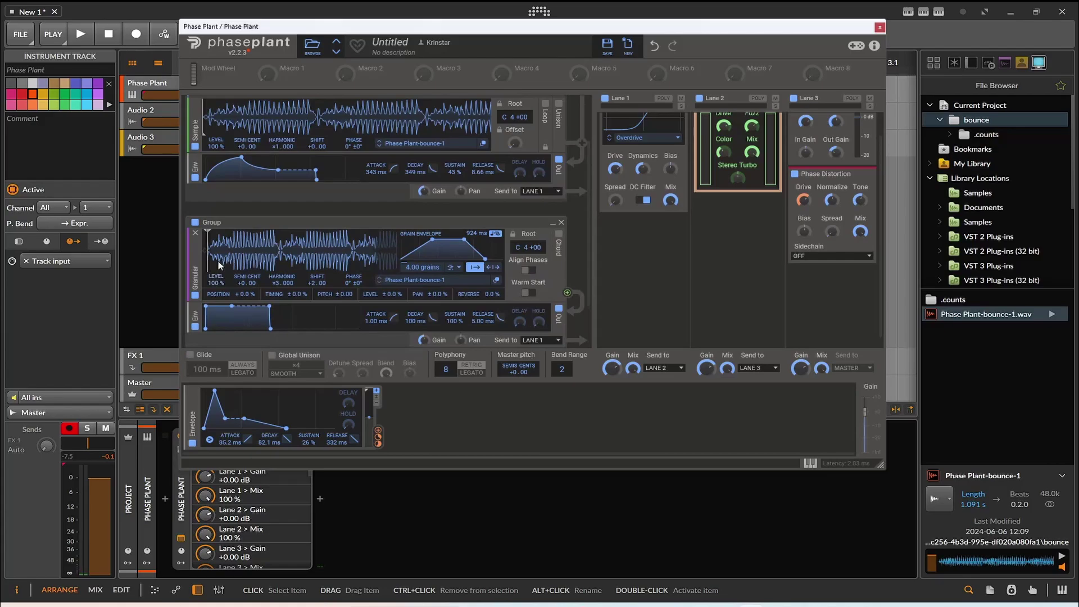
key("space")
key("space")
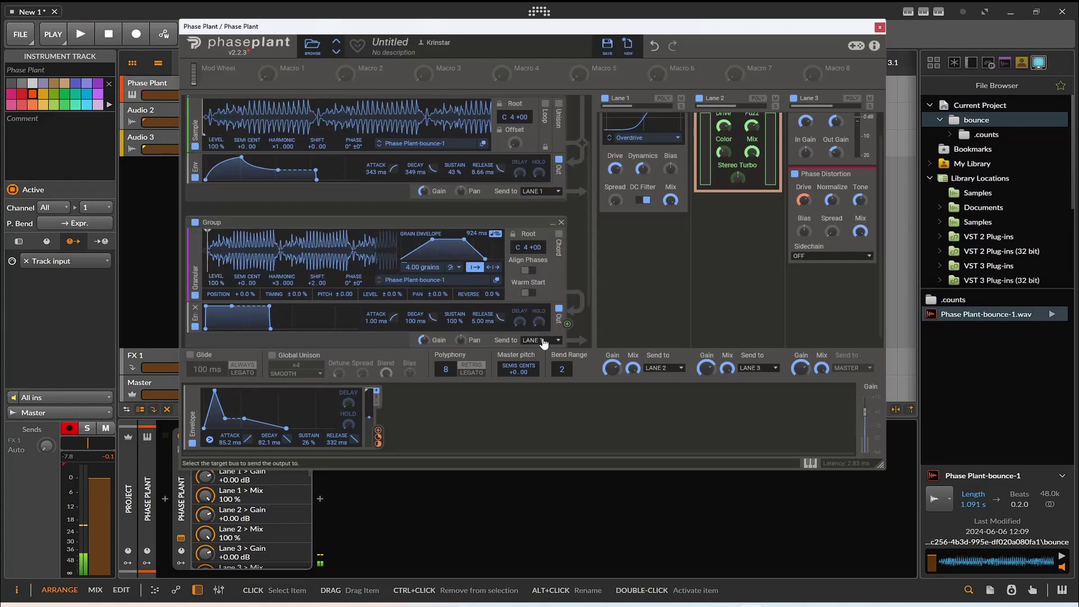
- Route the Granular group's output to Lane 3 and start playback
left_click(543, 343)
left_click(542, 367)
key("space")
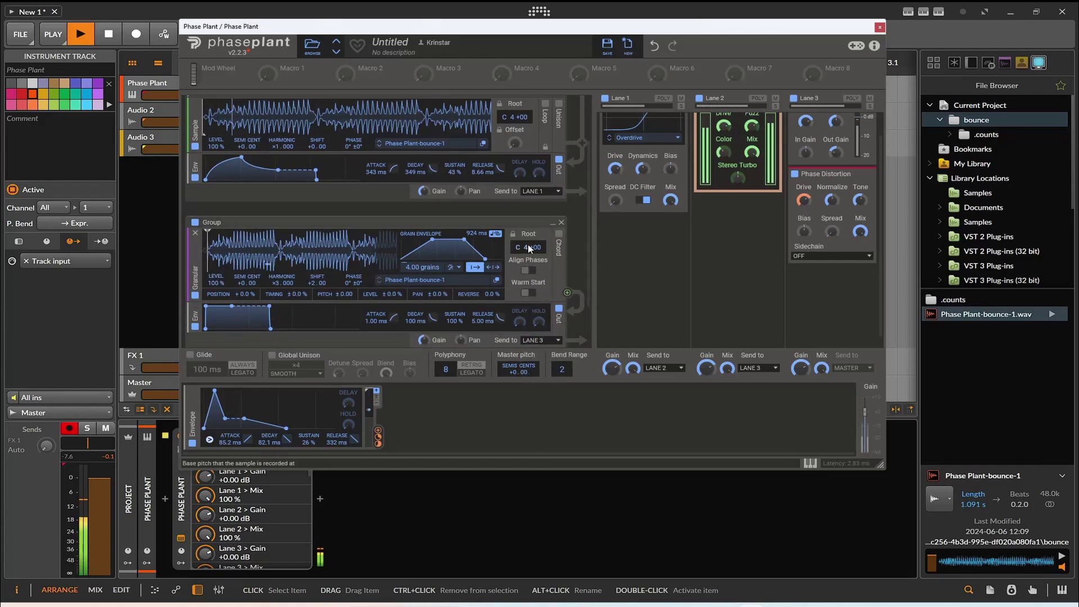
- Route the wavetable and sample group's output to Master, disable the whole group, and stop playback
scroll(447, 200, "up", 2)
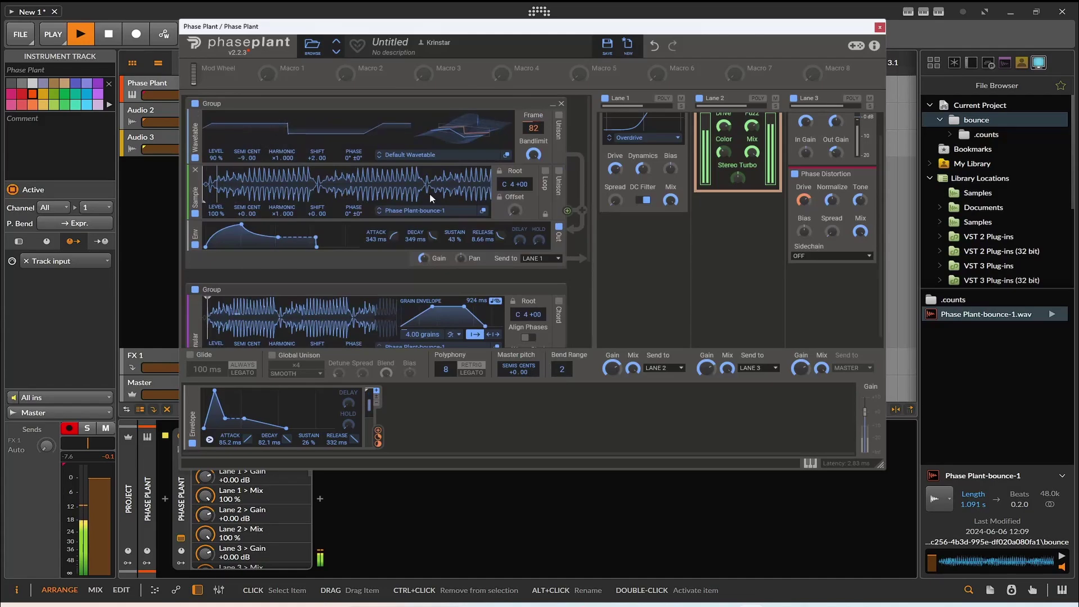
left_click(556, 258)
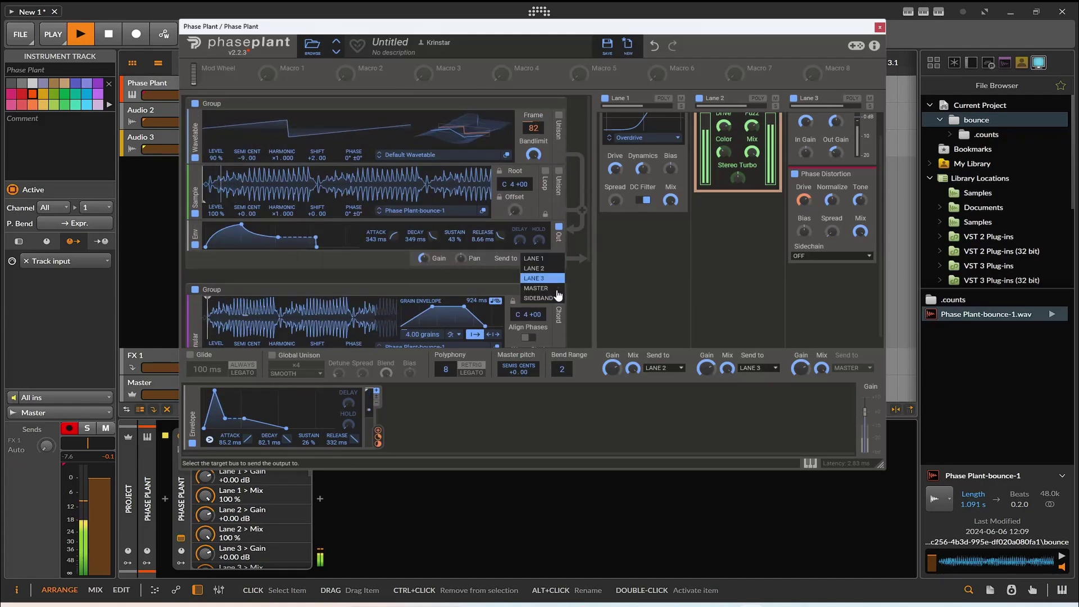
left_click(551, 288)
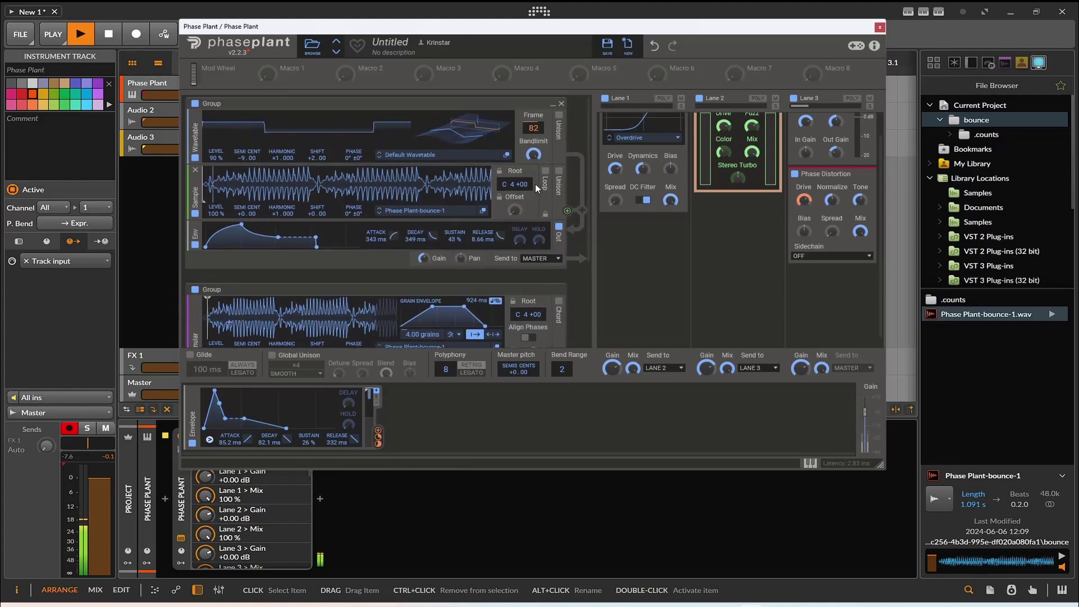
left_click(195, 104)
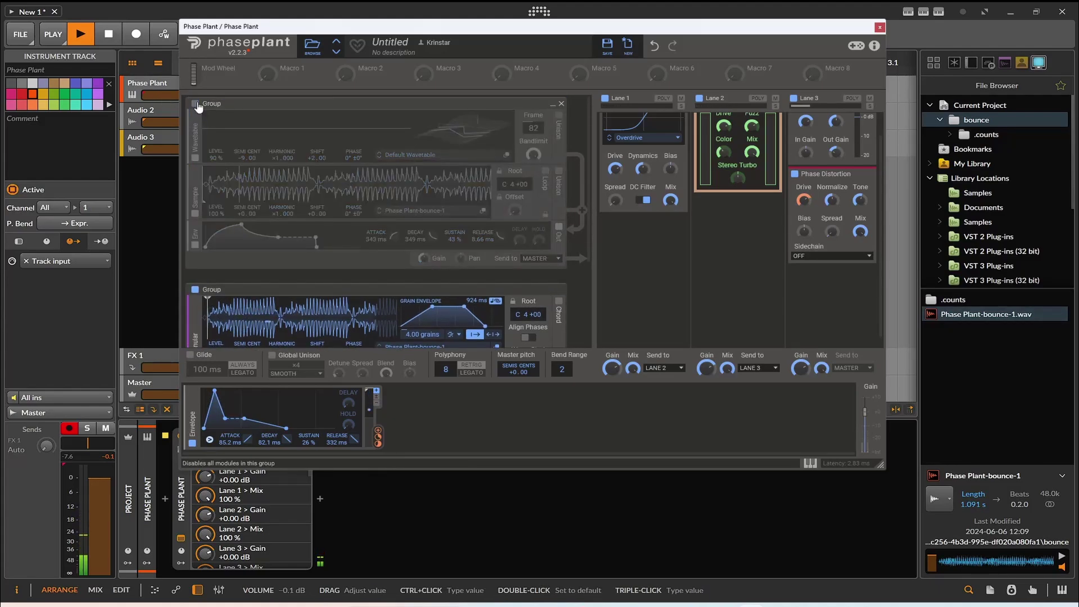
scroll(337, 236, "down", 3)
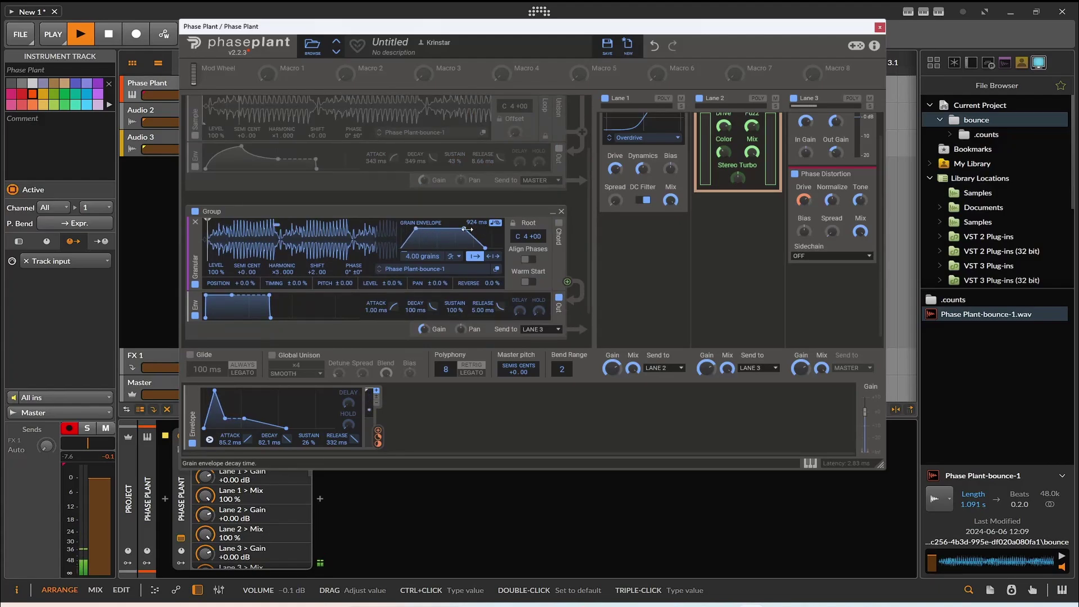
key("space")
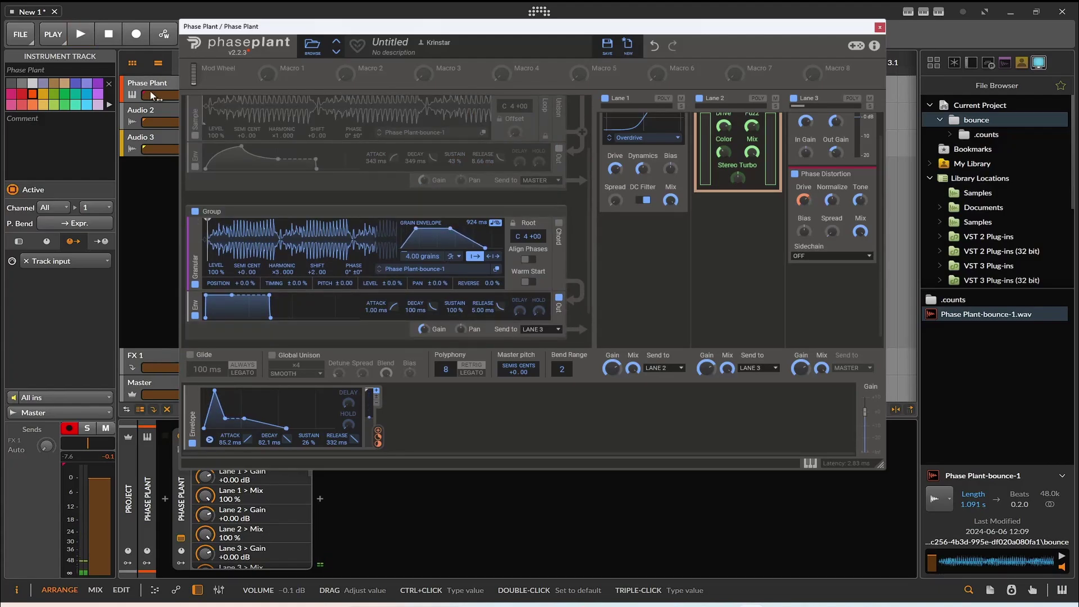
- Show the onscreen keyboard and audition the Granular group by playing G and C notes
left_click_drag(332, 26, 420, 115)
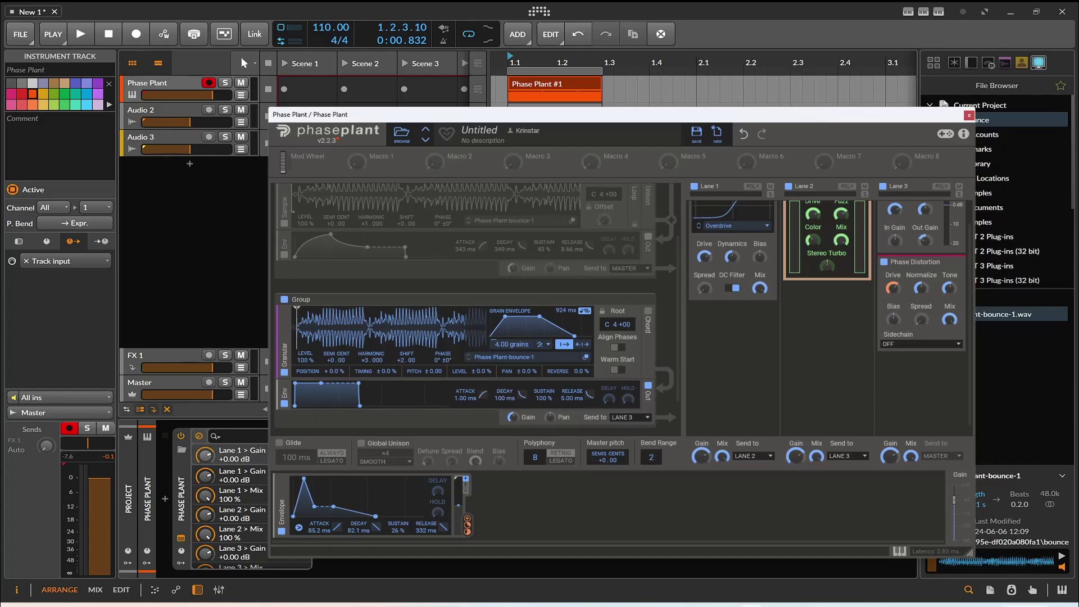
left_click(928, 578)
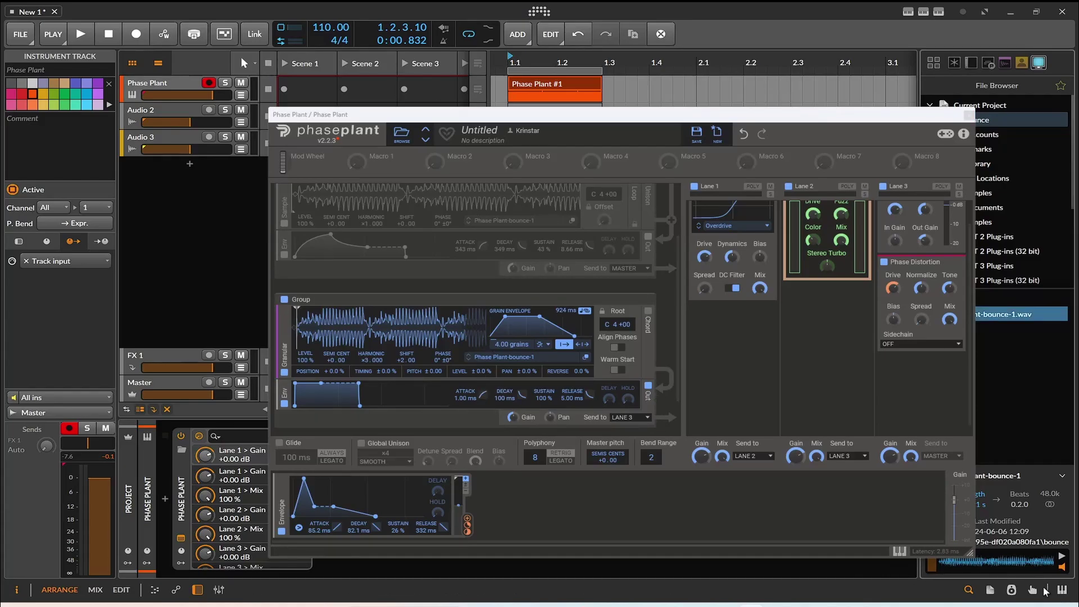
left_click(1060, 590)
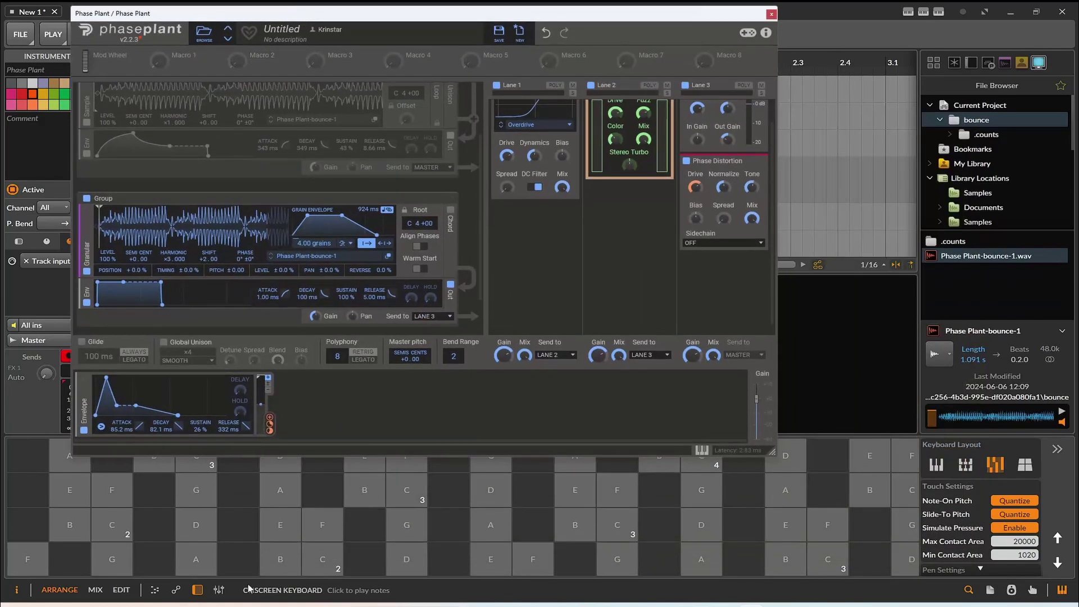
left_click(397, 535)
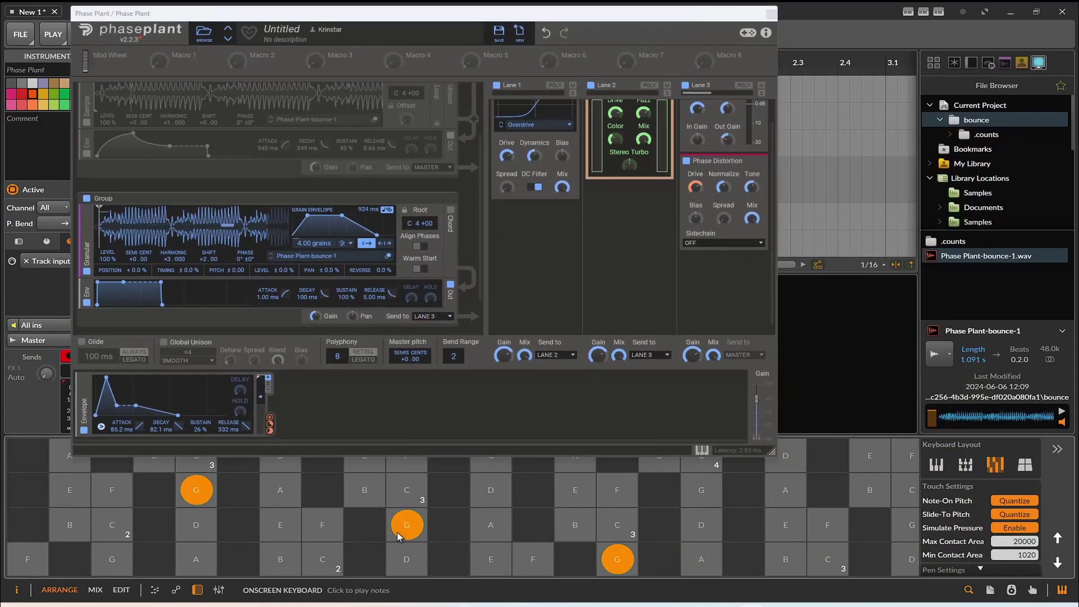
left_click(325, 555)
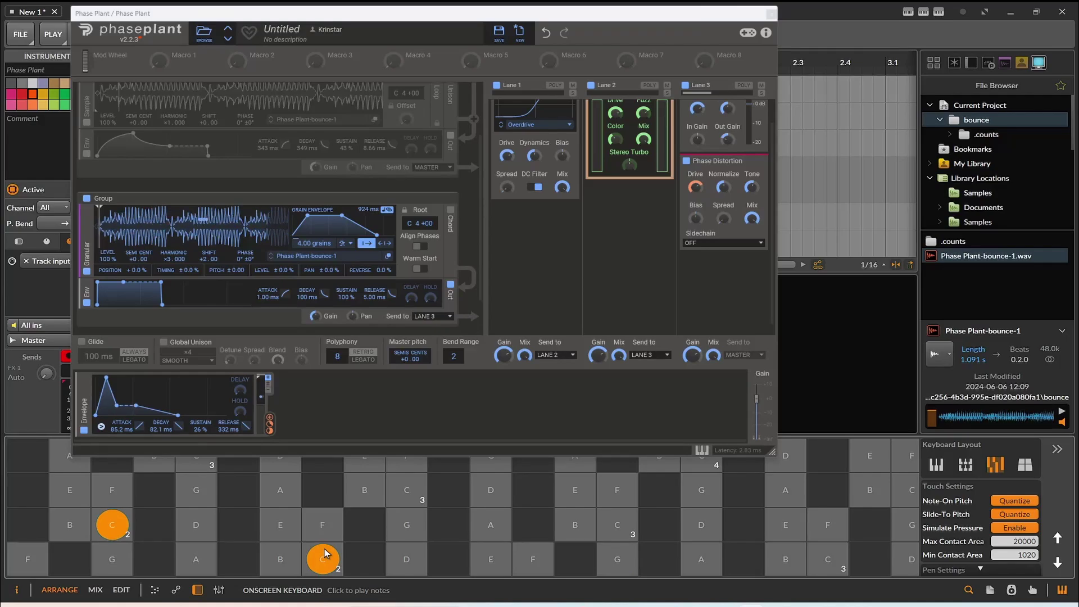
- Route the Granular group's output to Lane 1 and audition it with F and C notes
left_click(434, 316)
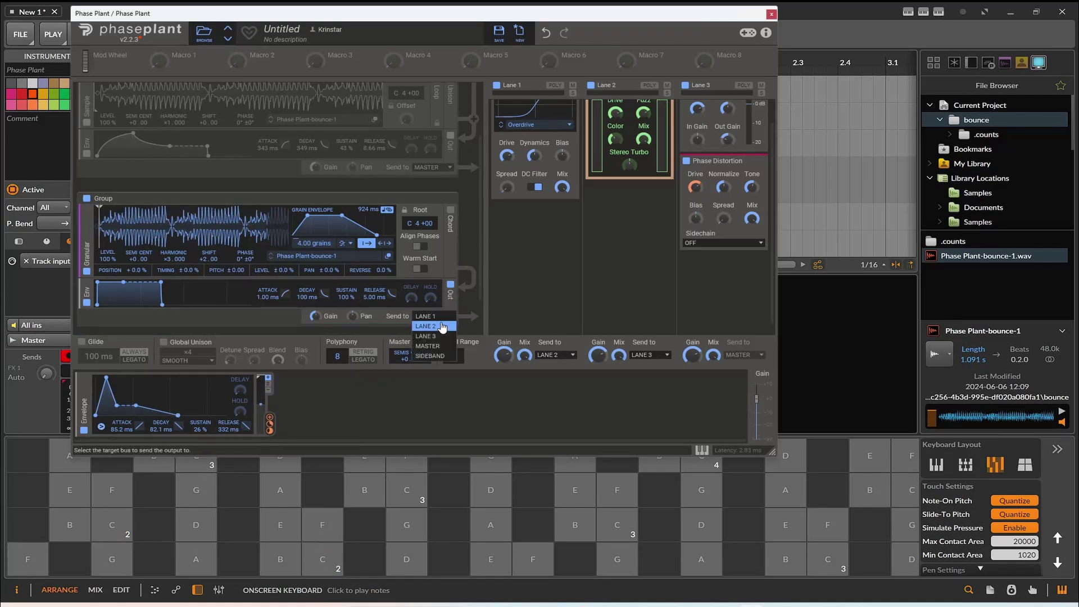
left_click(425, 316)
left_click(337, 530)
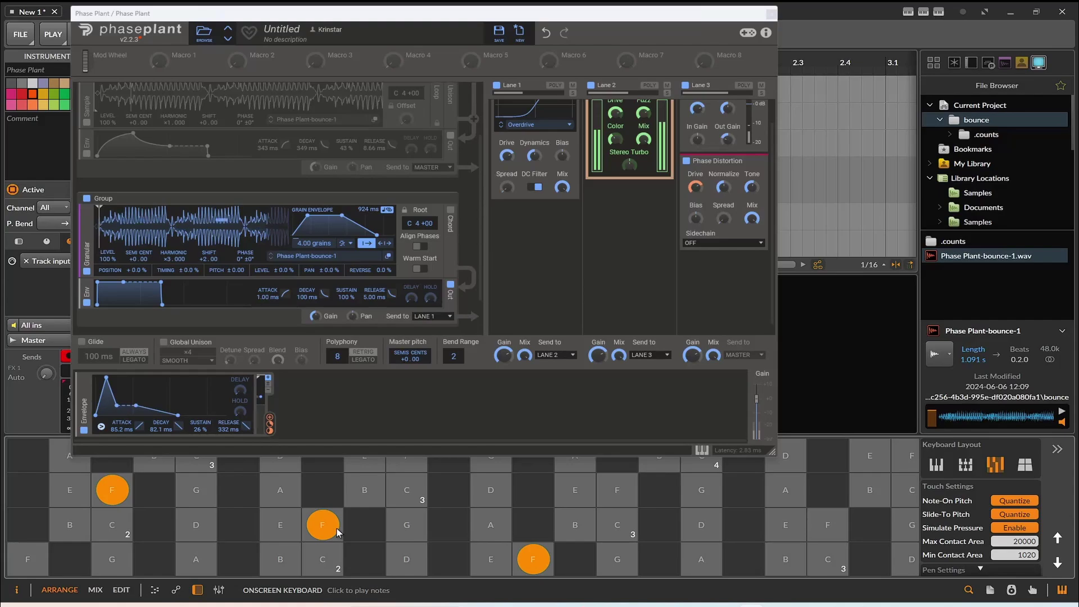
left_click(330, 561)
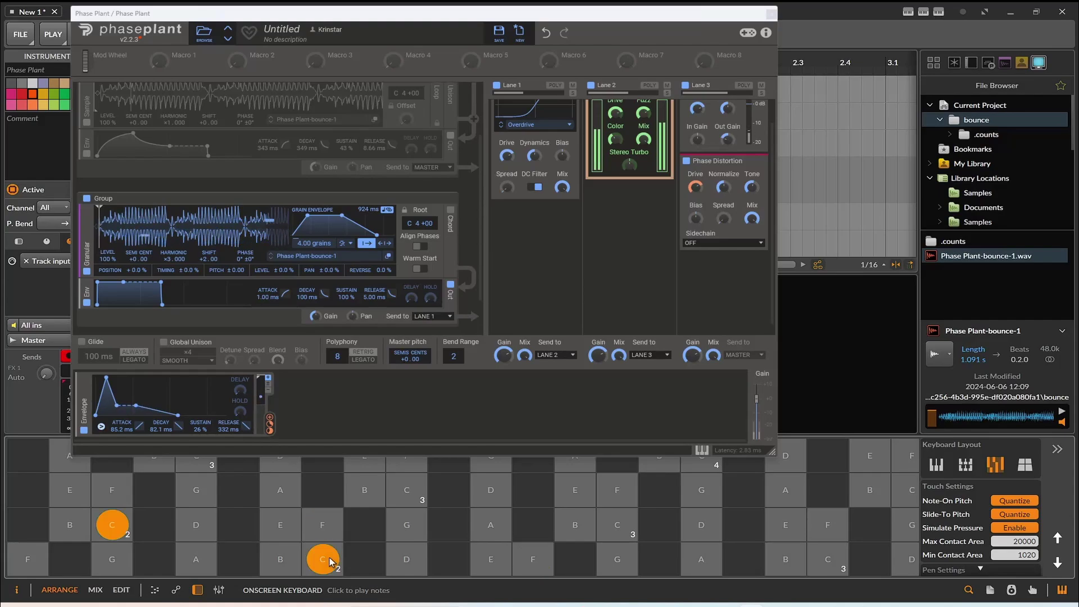
scroll(541, 236, "up", 2)
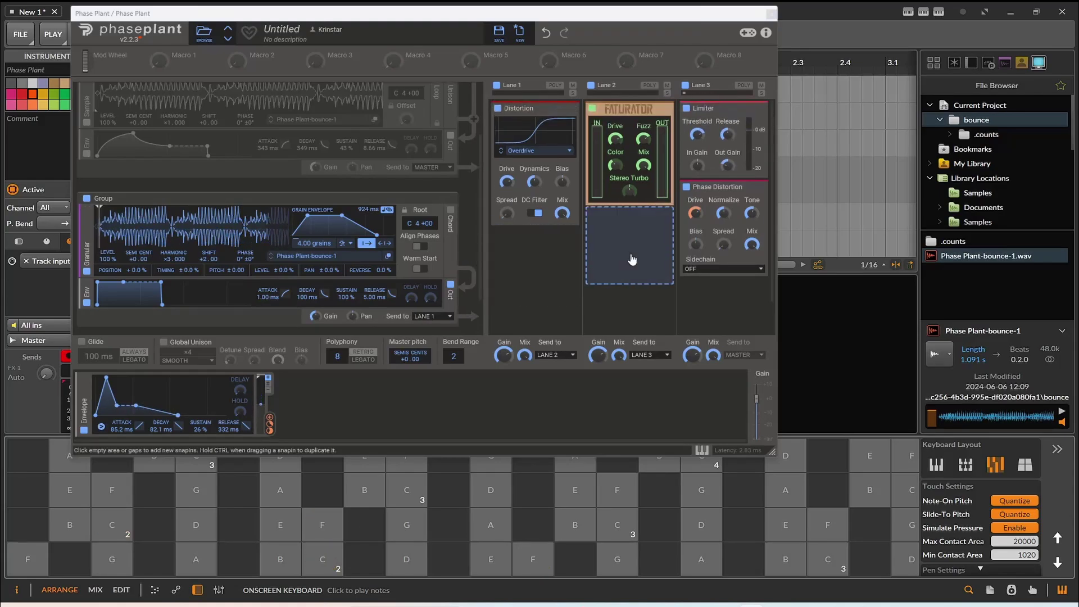
- Add a Filter effect, place it before the Distortion in Lane 1, and audition it with an A note
left_click(690, 286)
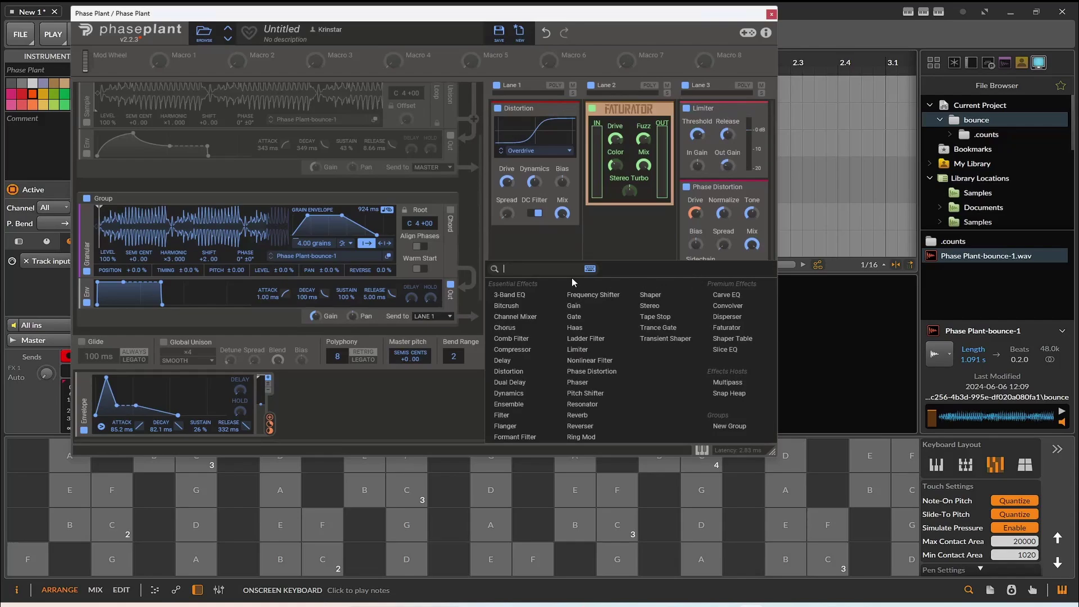
type("fil")
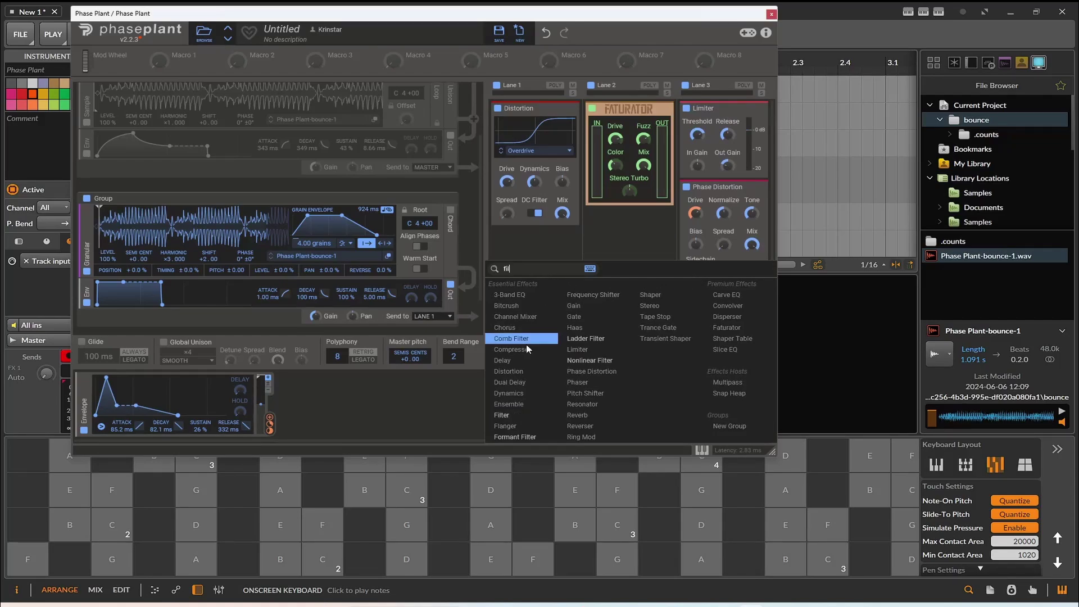
left_click(501, 417)
left_click_drag(726, 285, 537, 118)
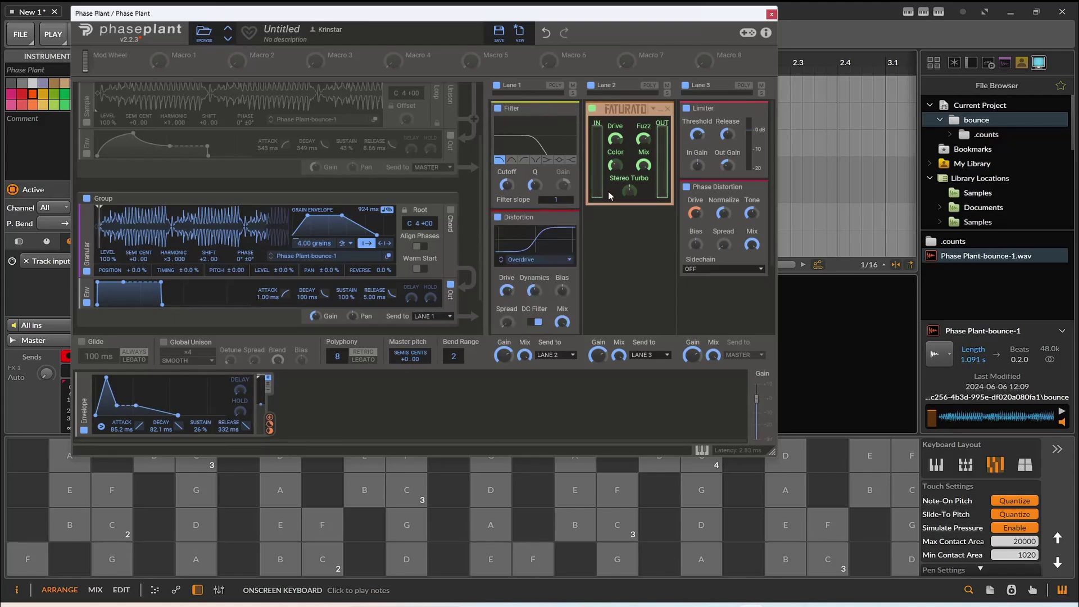
left_click(489, 521)
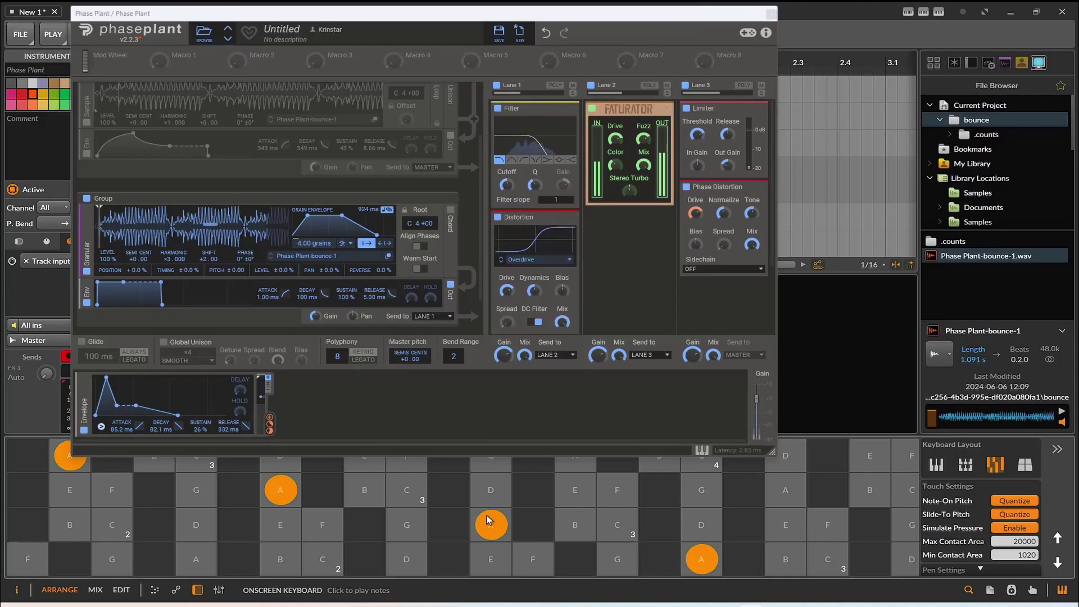
- Lower the Lane 1 Filter's cutoff to about 242 Hz, raise its Q, and audition it with D and A notes
left_click(506, 184)
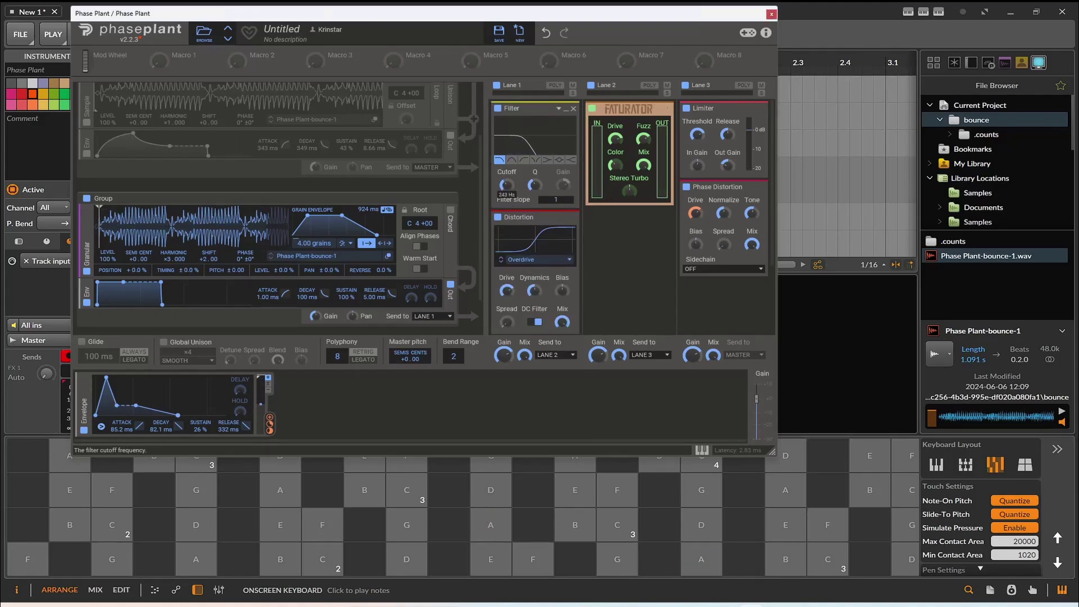
mouse_move(534, 185)
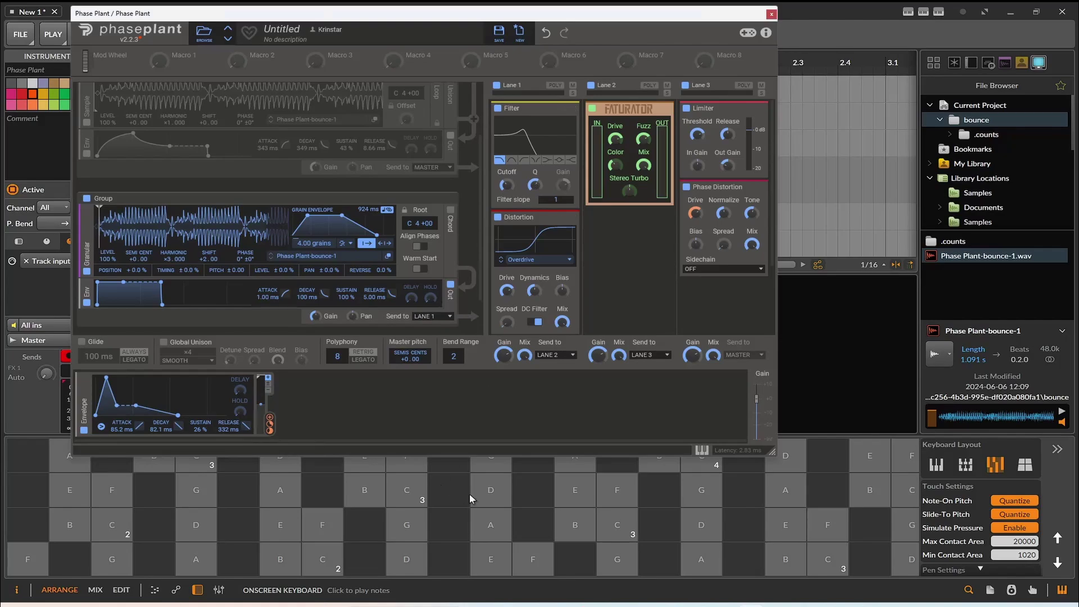
left_click(489, 494)
left_click(489, 523)
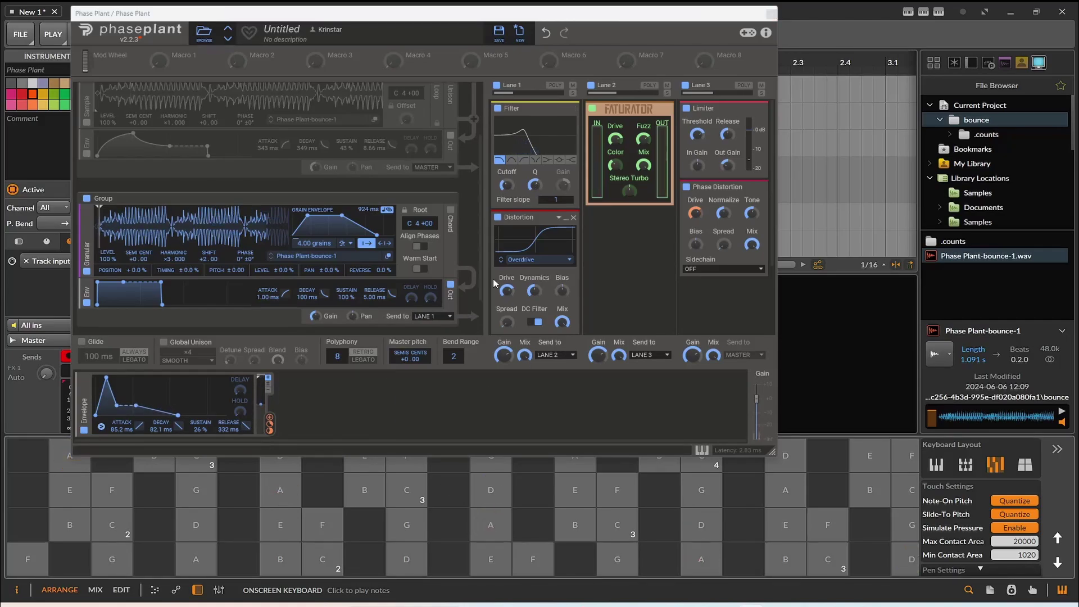
- Sweep the Filter's cutoff while a note sounds, set its slope to 3, and move it after the Distortion in Lane 1
left_click_drag(508, 187, 507, 210)
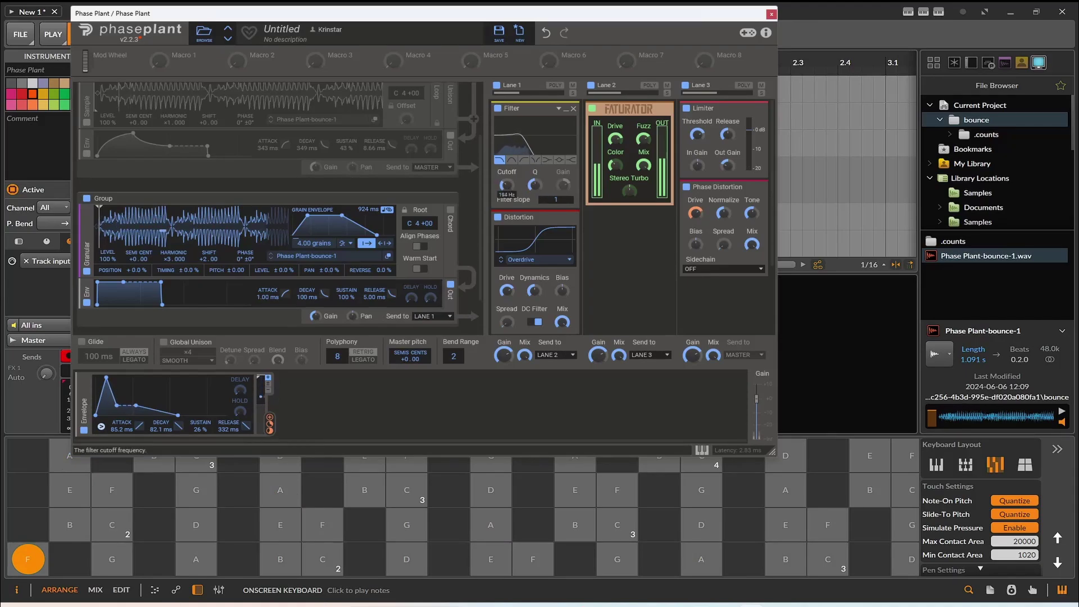
left_click_drag(506, 185, 506, 163)
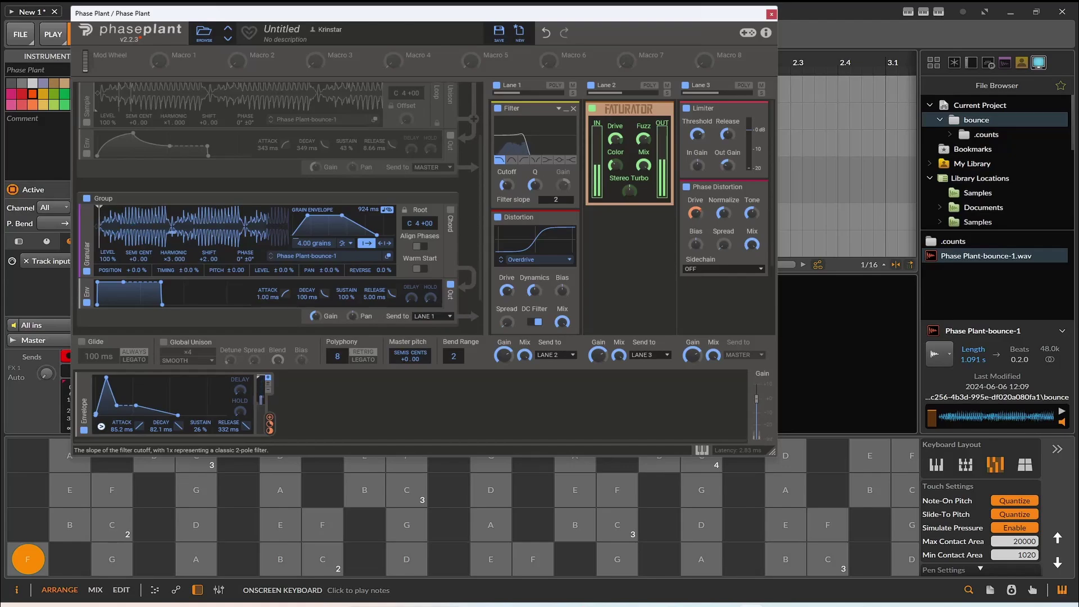
mouse_move(507, 186)
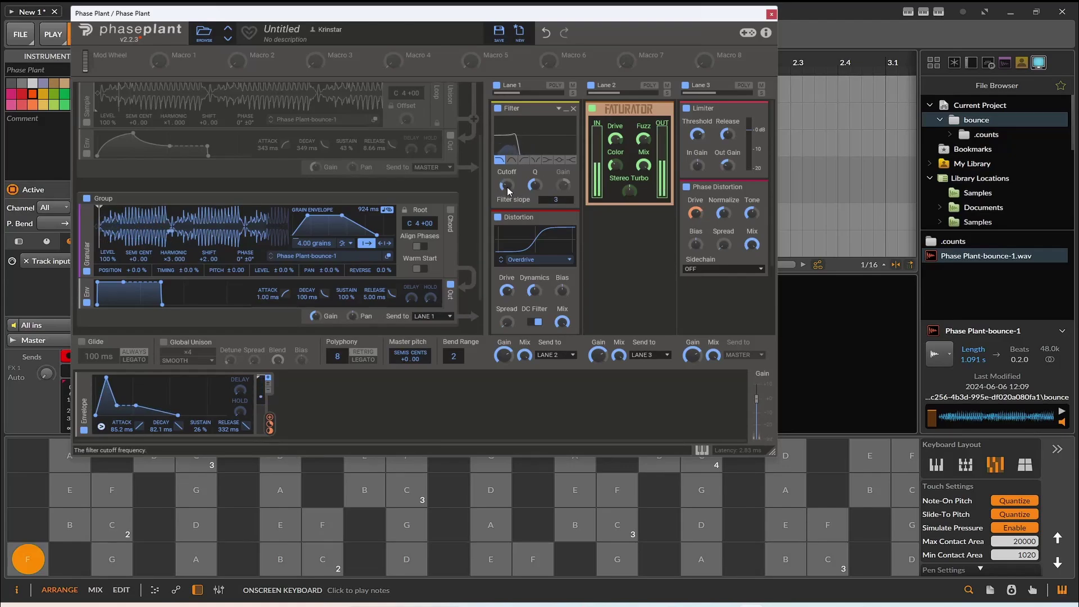
left_click_drag(518, 216, 531, 164)
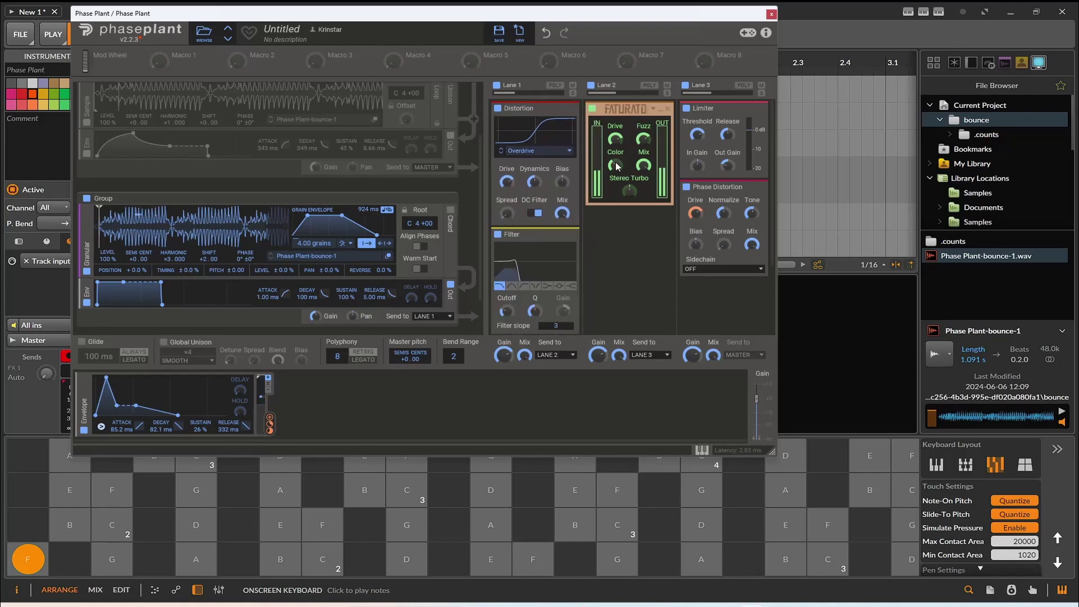
- Re-enable the wavetable and sample group and audition both groups together with C, A, C sharp and B notes
scroll(169, 146, "up", 3)
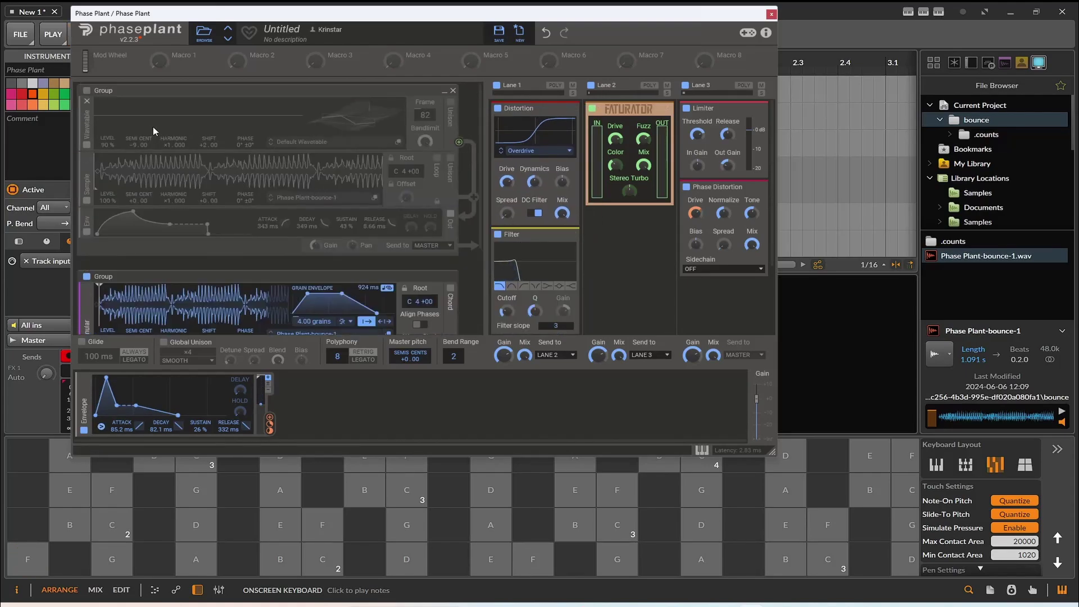
left_click(87, 91)
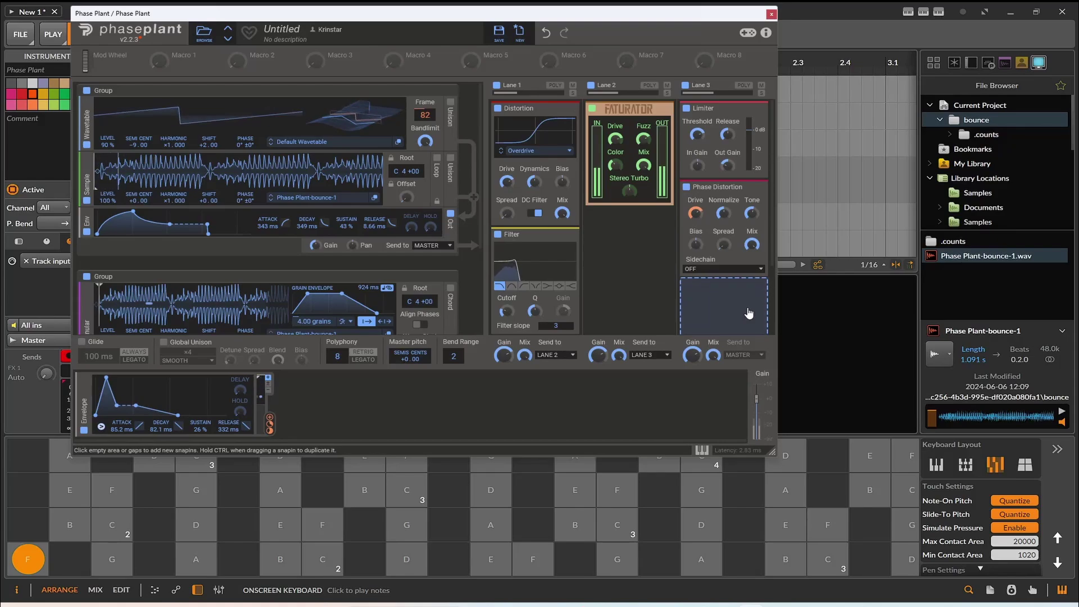
left_click(606, 513)
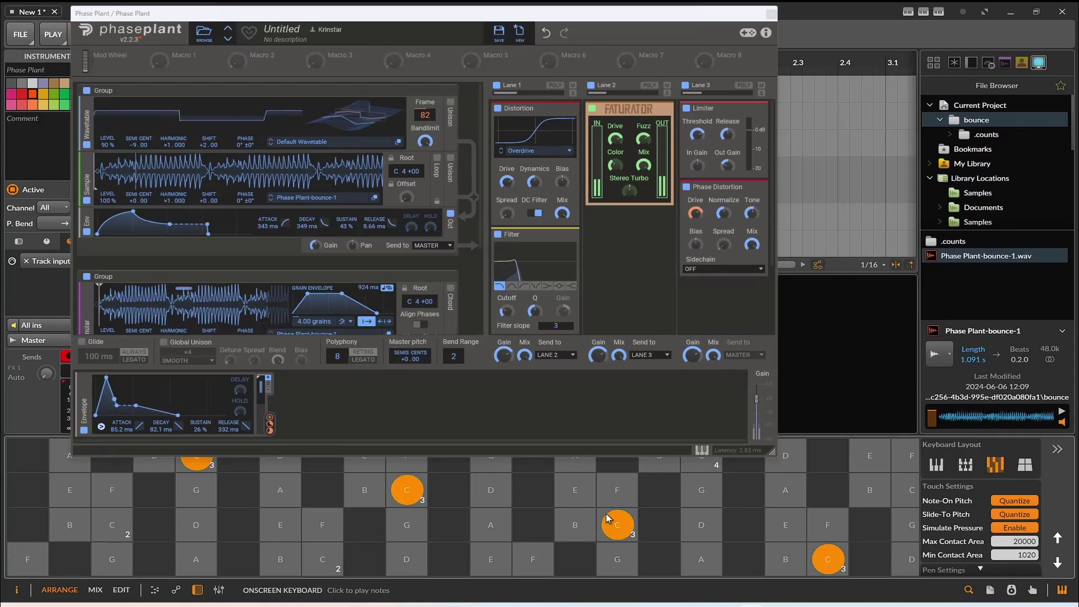
left_click(479, 535)
left_click(365, 557)
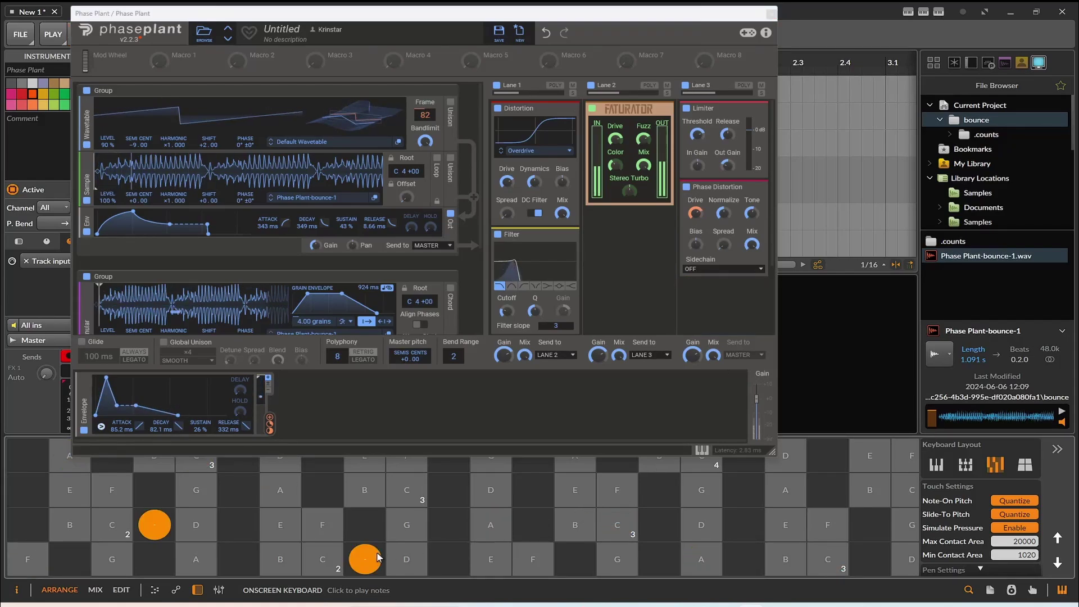
left_click(281, 553)
- Shift the onscreen keyboard down one octave and audition the layered bass with D, E and G notes
left_click(1057, 562)
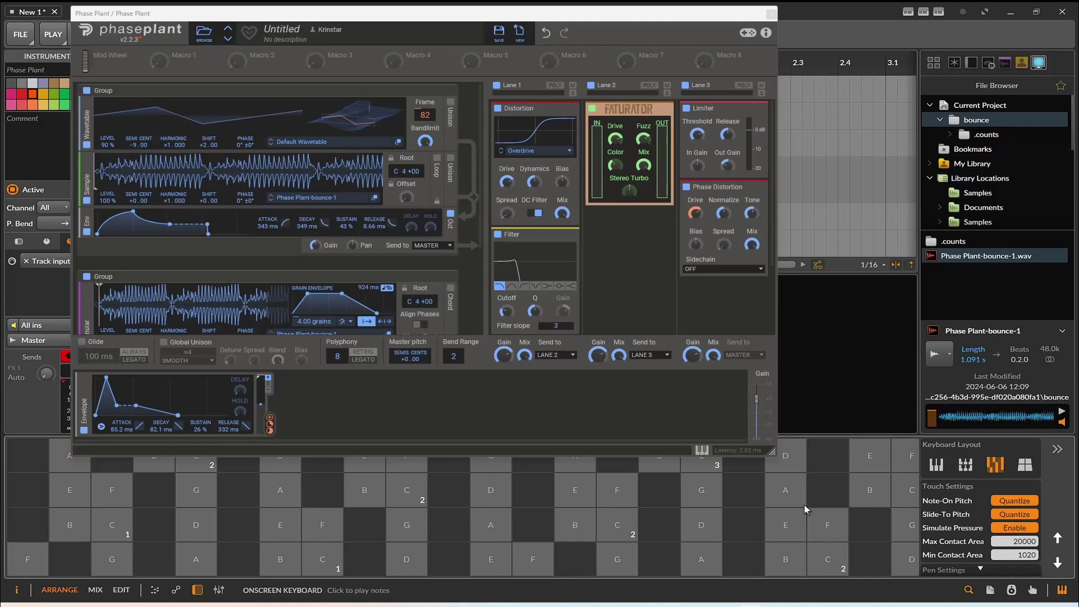
left_click(409, 558)
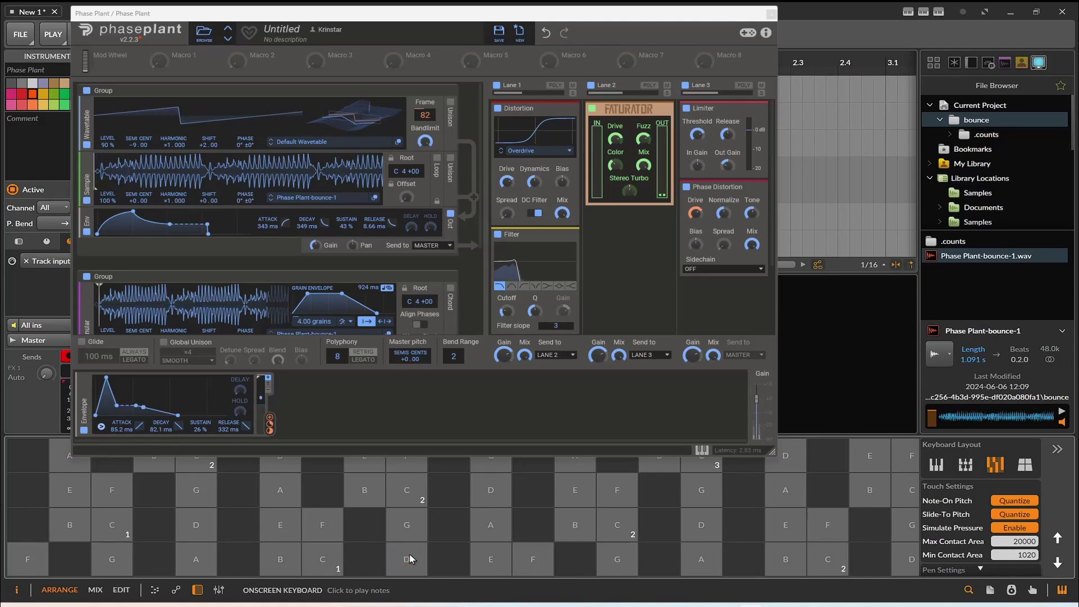
left_click(492, 560)
left_click(602, 561)
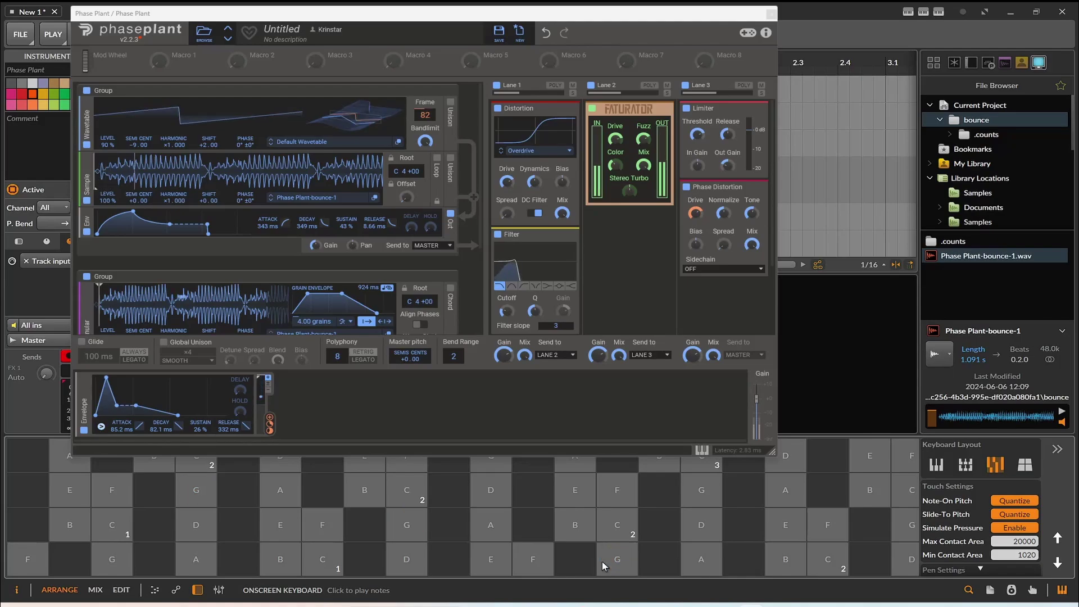
- Add a Formant Filter after the Phase Distortion in Lane 3 and audition it with low notes
left_click(692, 287)
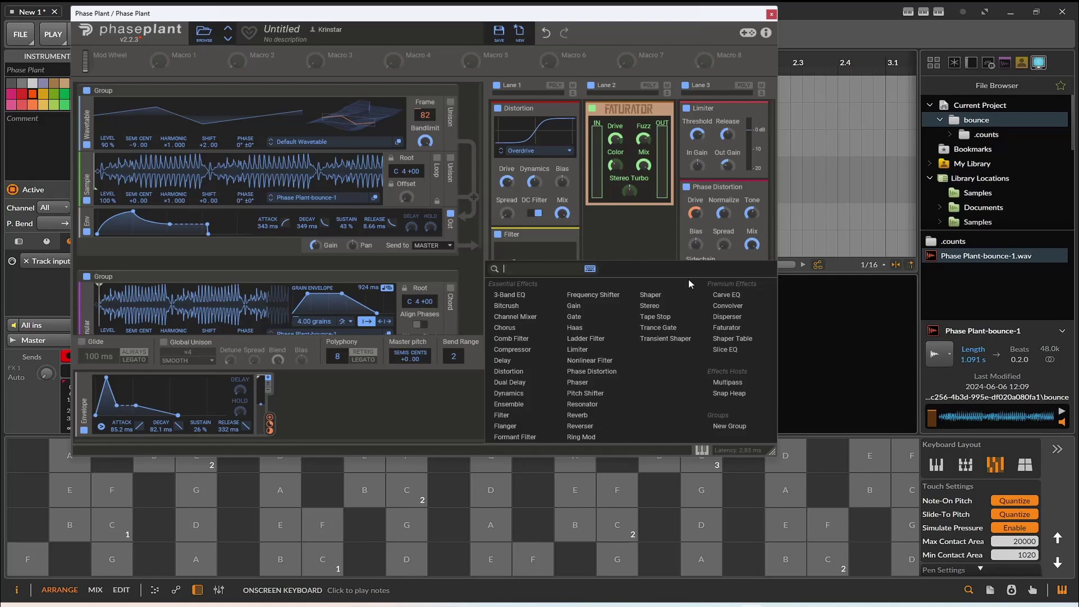
left_click(514, 438)
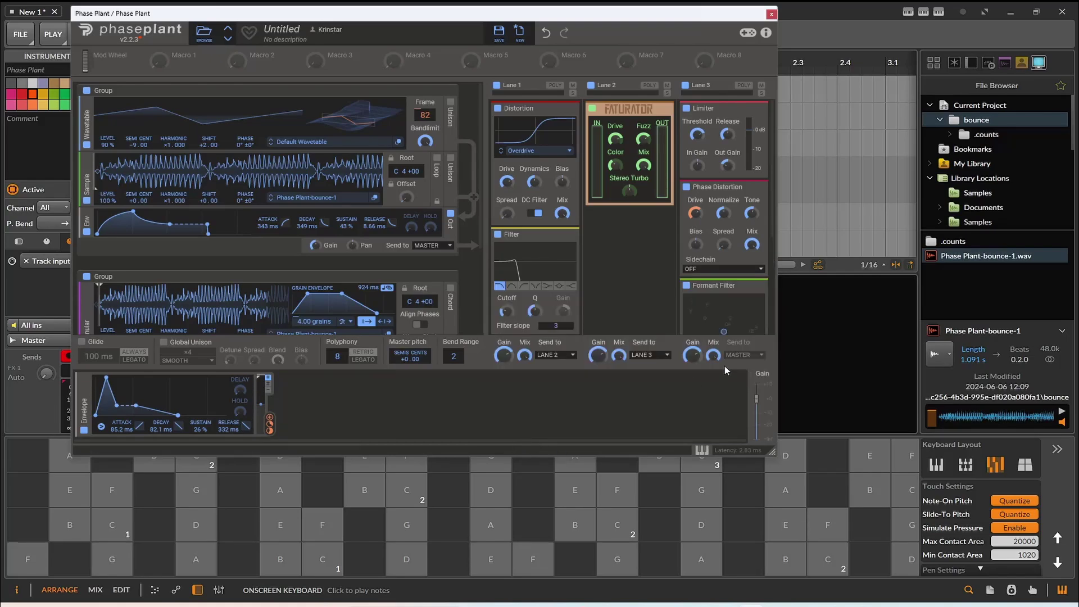
left_click(699, 557)
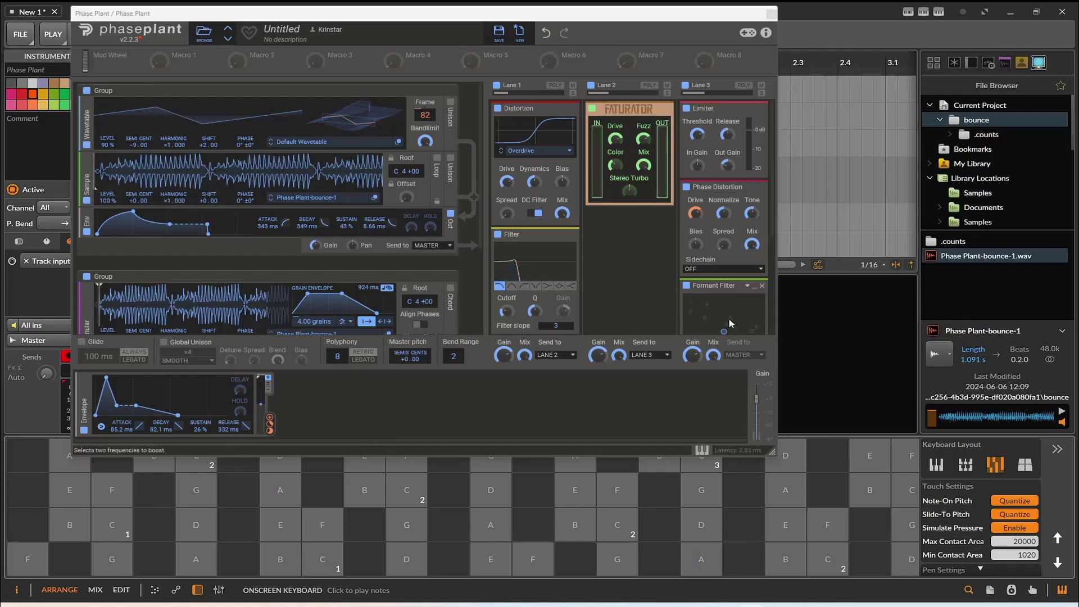
left_click(588, 512)
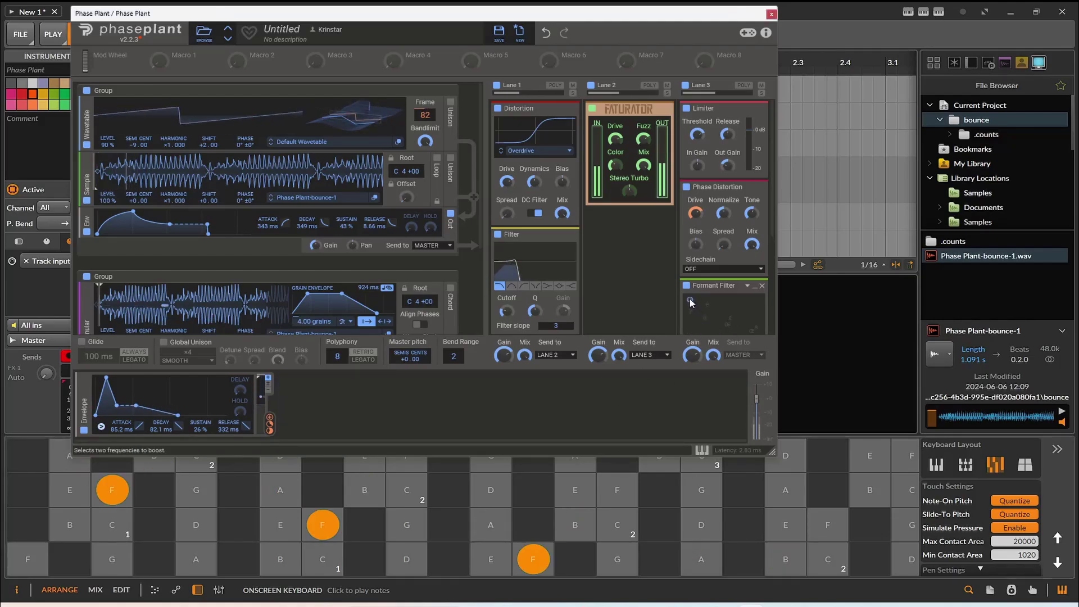
- Move the Formant Filter's point to the bottom middle of its pad, raise its Q, and turn off Lows and Highs
scroll(720, 312, "down", 3)
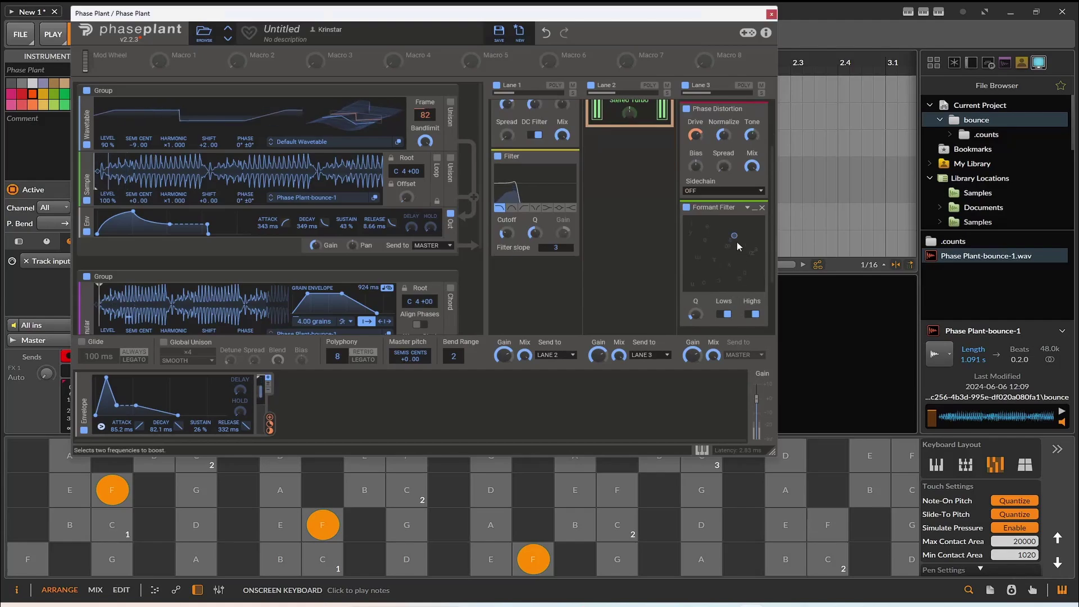
left_click_drag(734, 236, 703, 269)
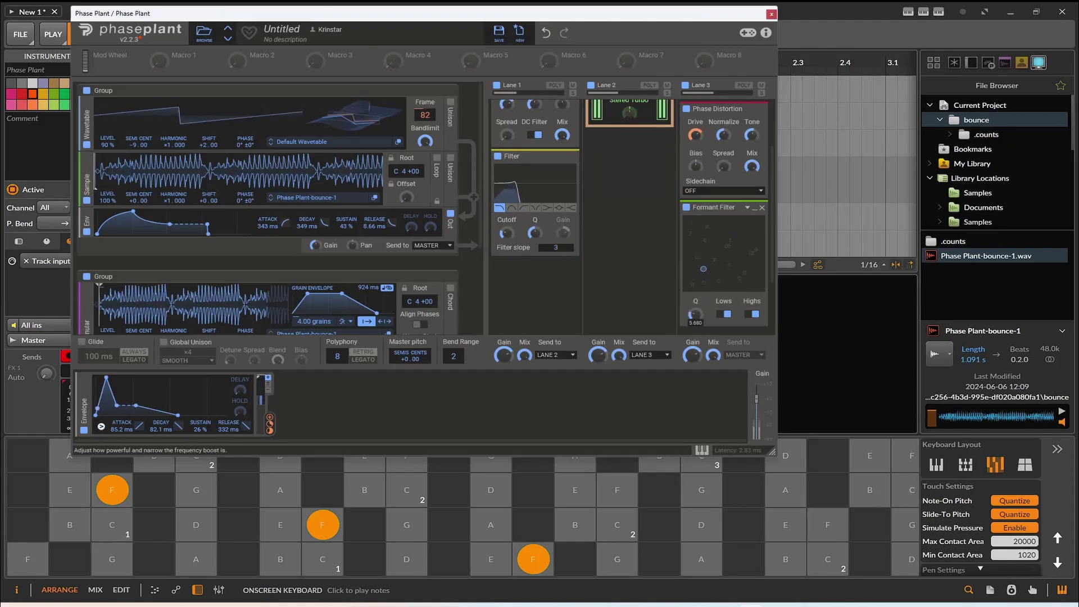
left_click(727, 315)
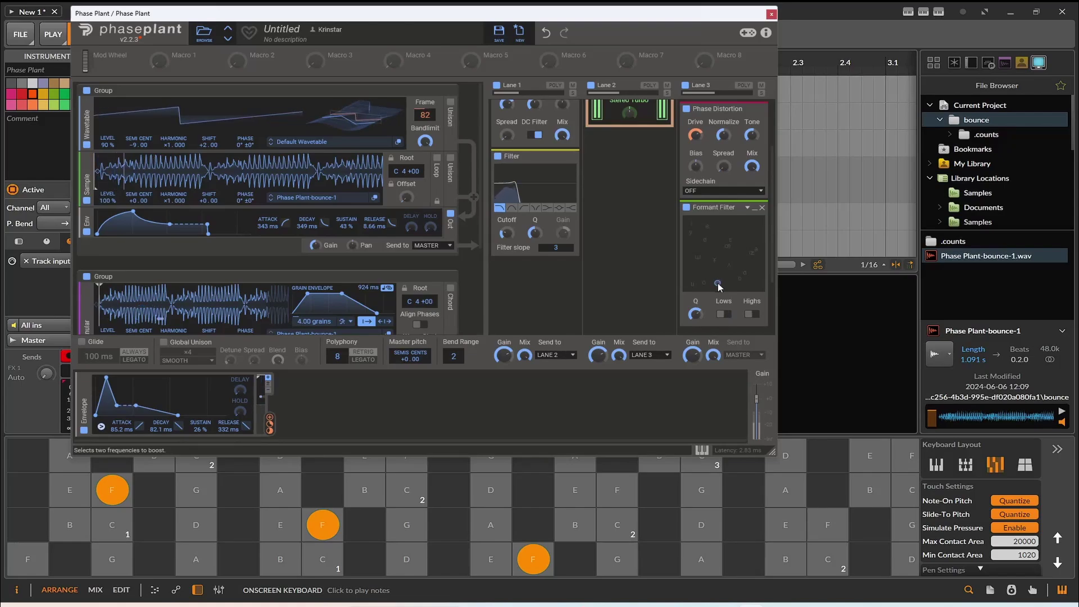
left_click_drag(718, 284, 719, 286)
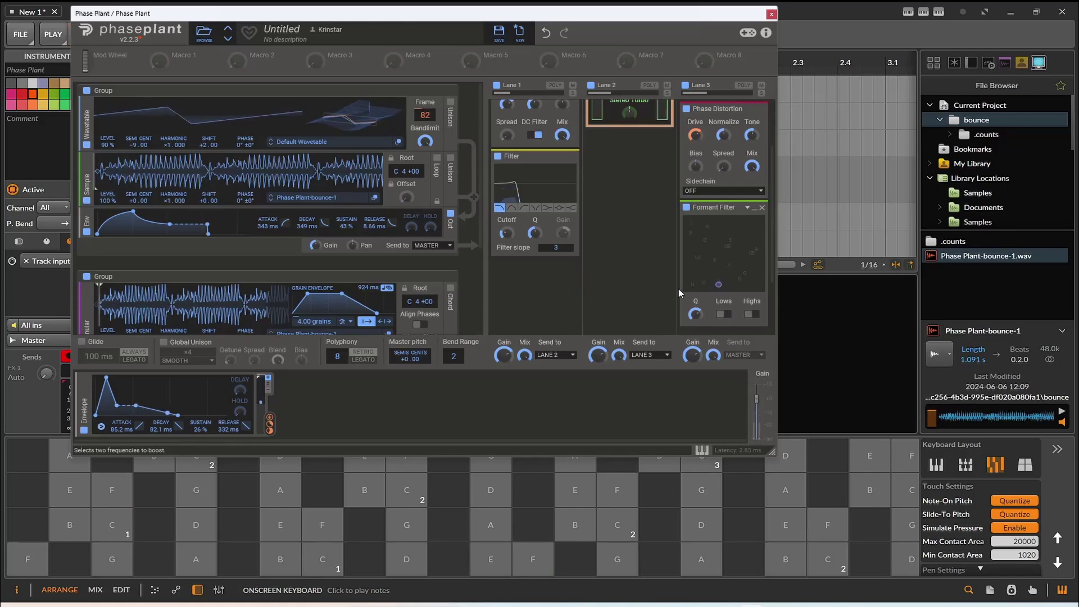
- Audition the formant-filtered bass on the onscreen keyboard, playing notes from C down to a low A
left_click(589, 528)
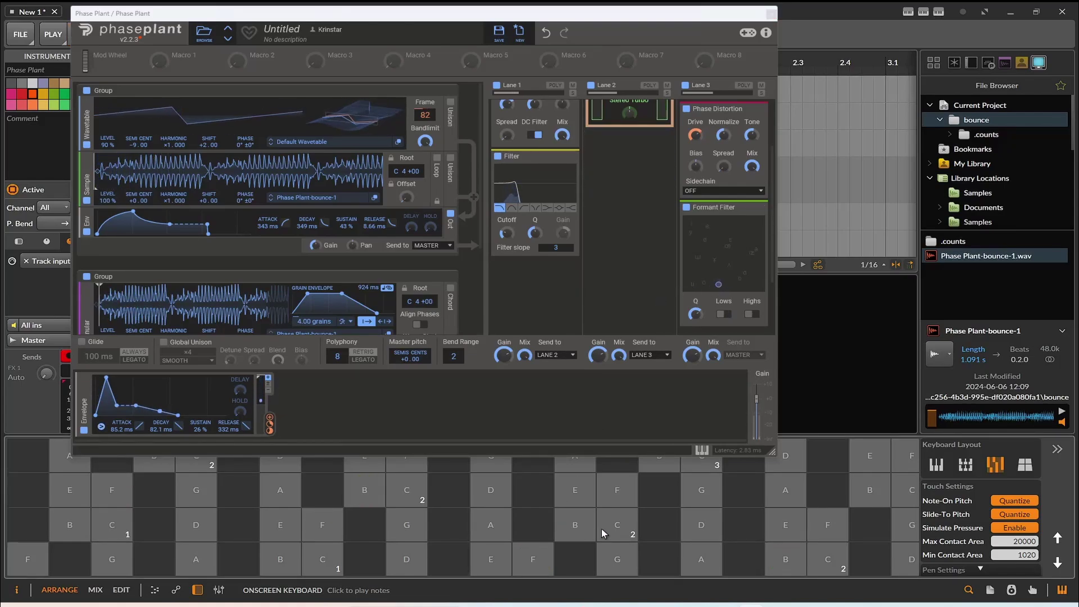
left_click(601, 528)
left_click(606, 556)
left_click(545, 562)
left_click(494, 552)
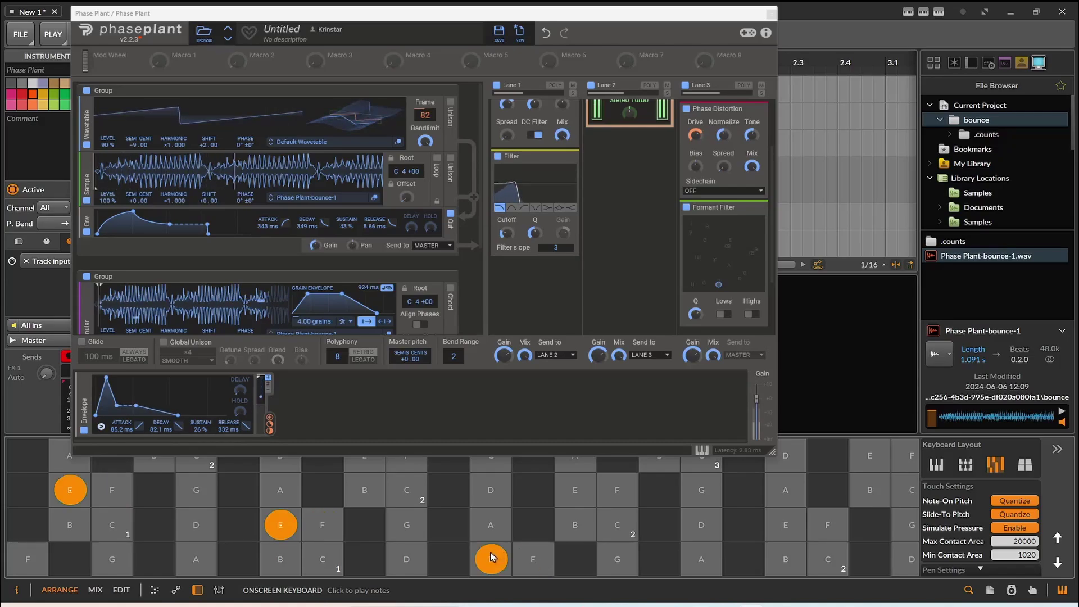
left_click(410, 552)
left_click(316, 560)
left_click(281, 560)
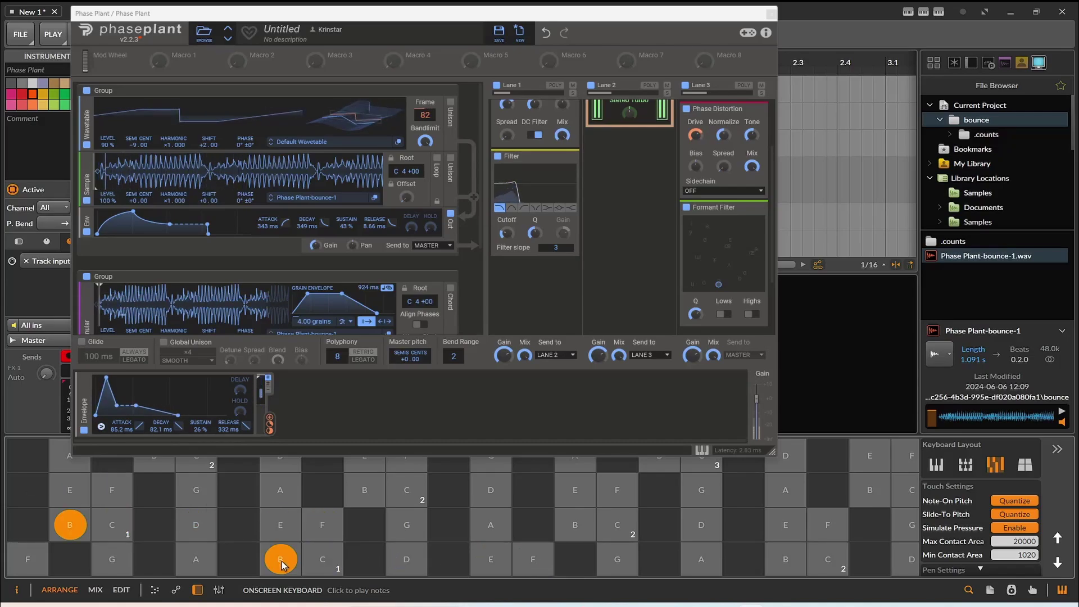
left_click(207, 560)
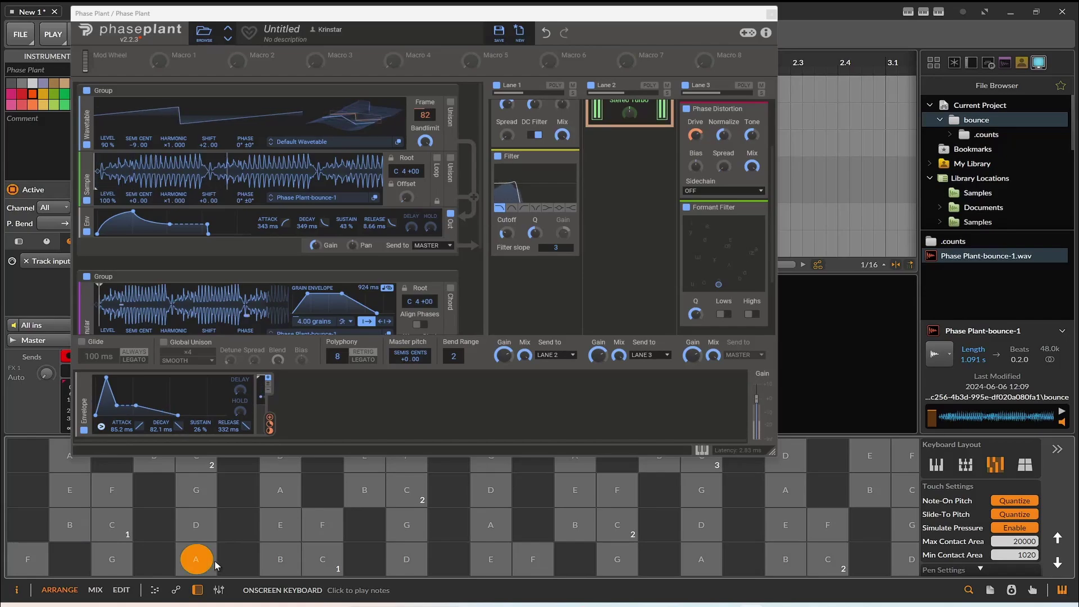
- Close the Phase Plant window and open the Phase Plant #1 clip at its F1 notes in the note editor
left_click(769, 15)
left_click(559, 88)
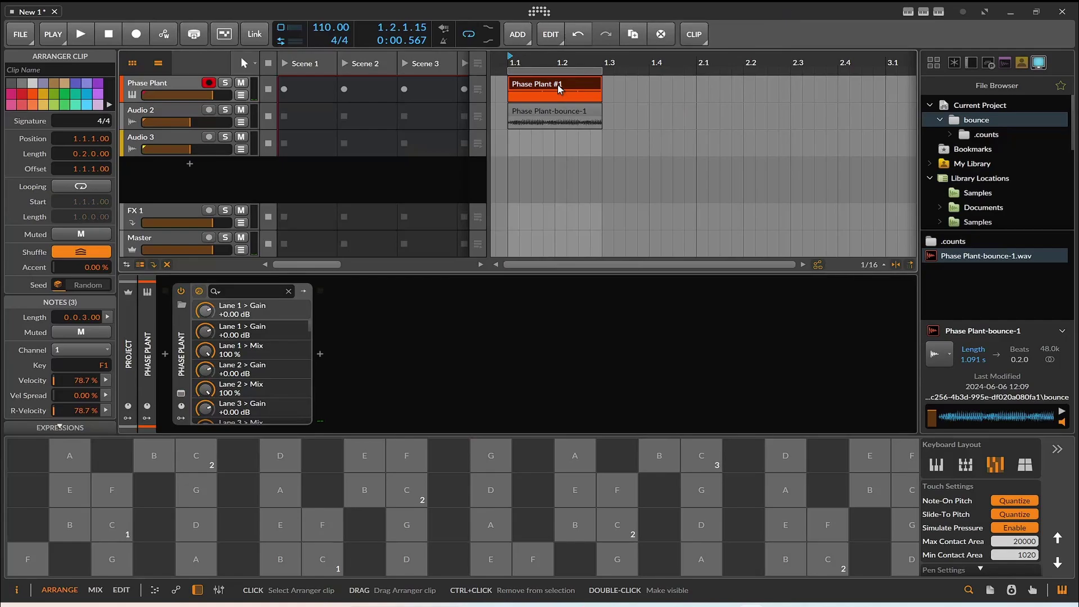
double_click(559, 88)
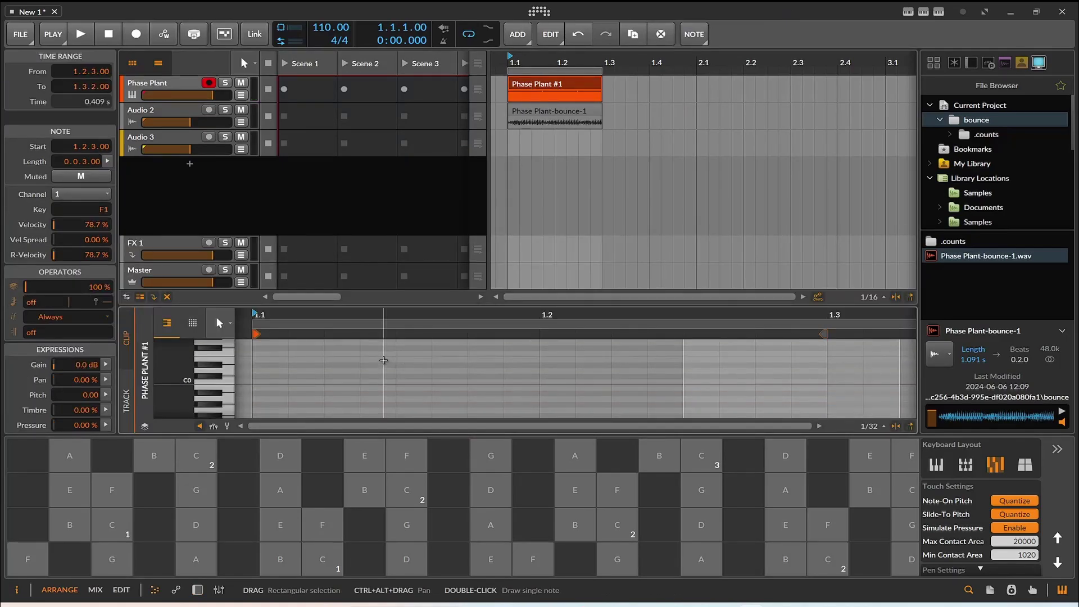
scroll(384, 360, "up", 5)
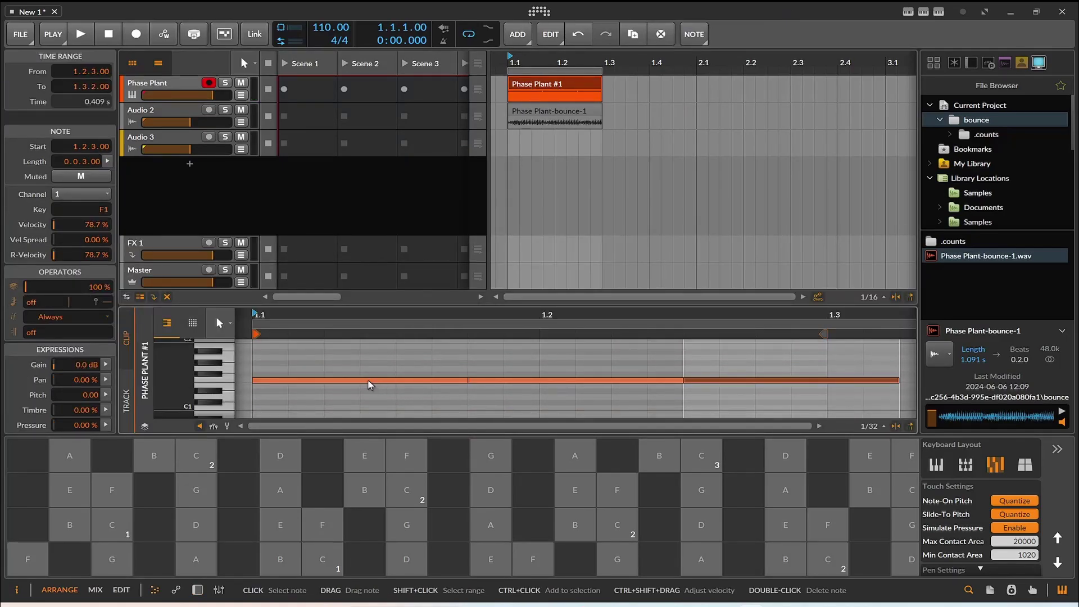
- Transpose all three F1 notes in the Phase Plant #1 clip down an octave to F0
right_click(370, 384)
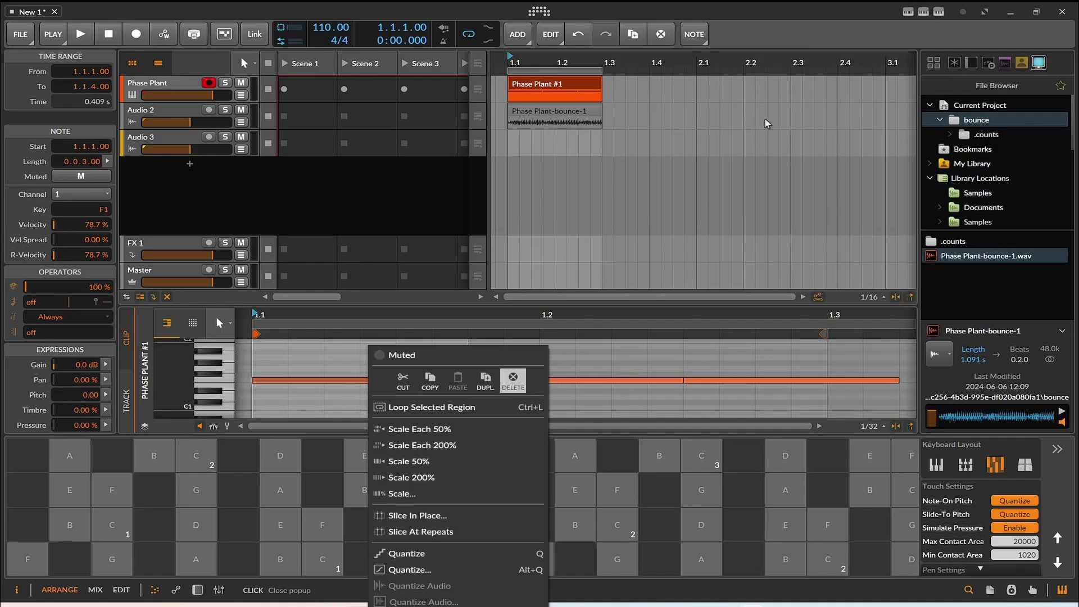
left_click(699, 56)
left_click(694, 35)
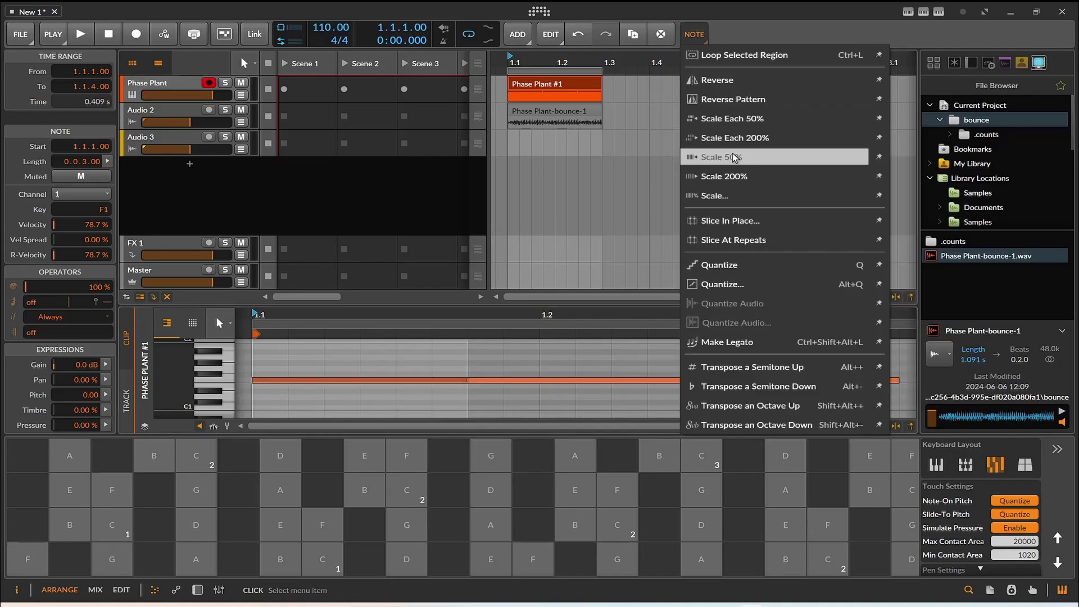
left_click(759, 425)
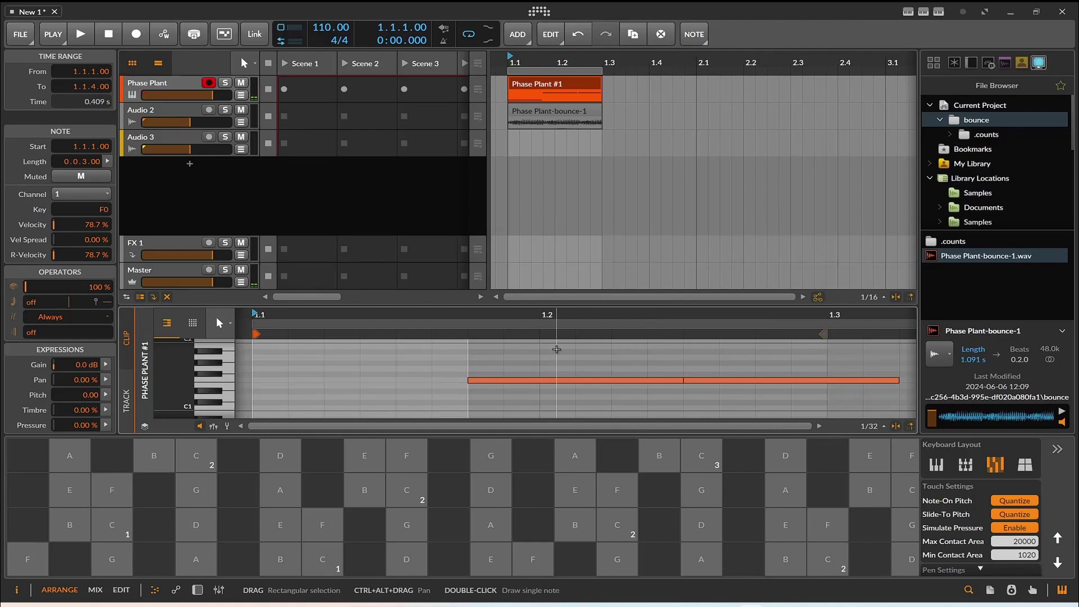
left_click_drag(556, 349, 865, 393)
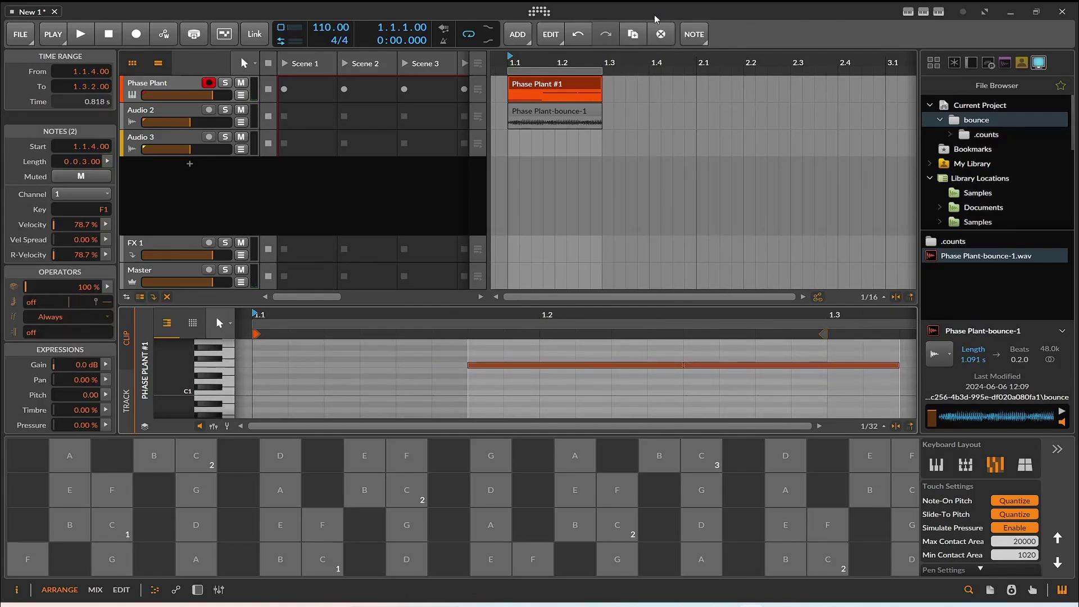
left_click(694, 34)
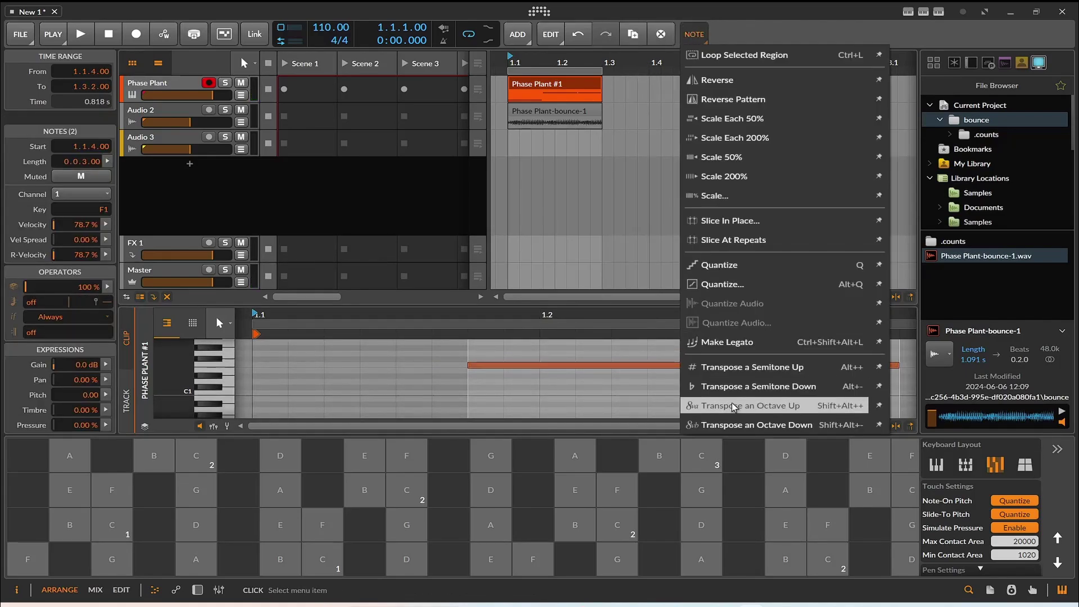
left_click(730, 425)
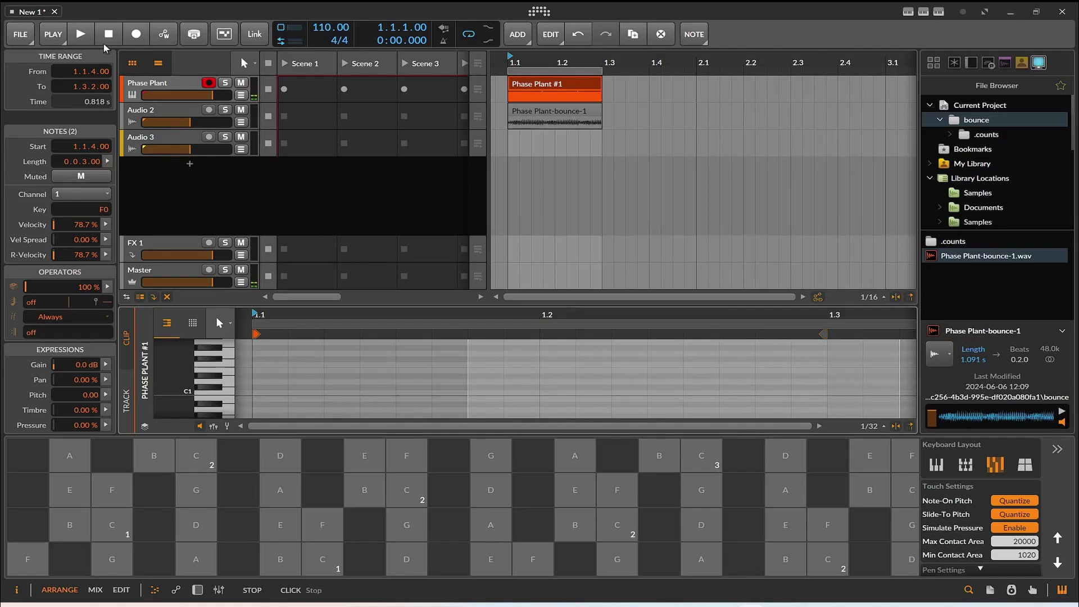
- Set the project tempo to 74 BPM and play the clip with its lowered notes
left_click(80, 34)
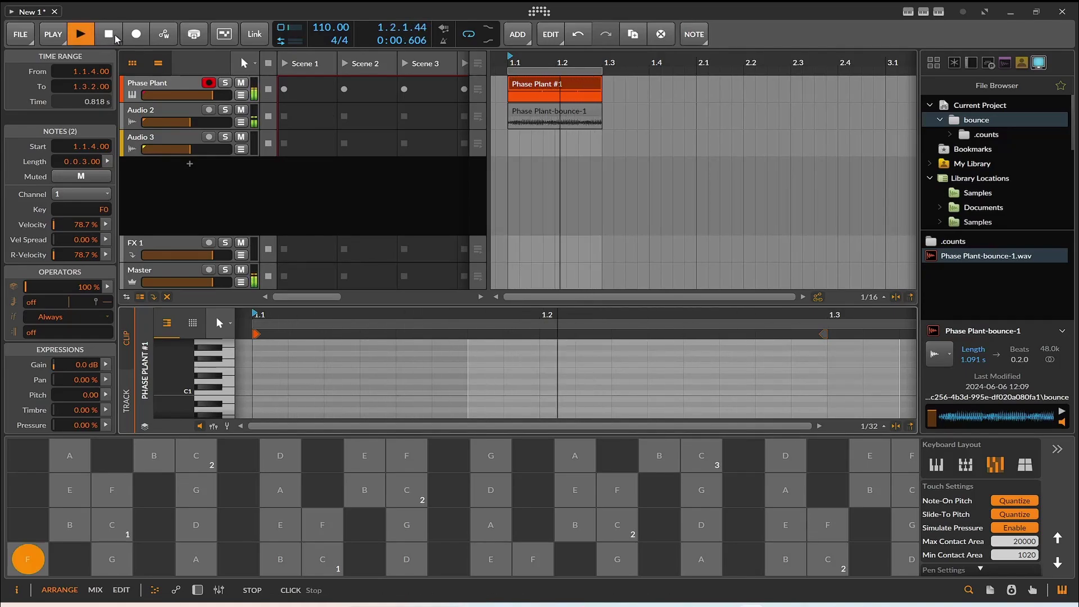
left_click(114, 35)
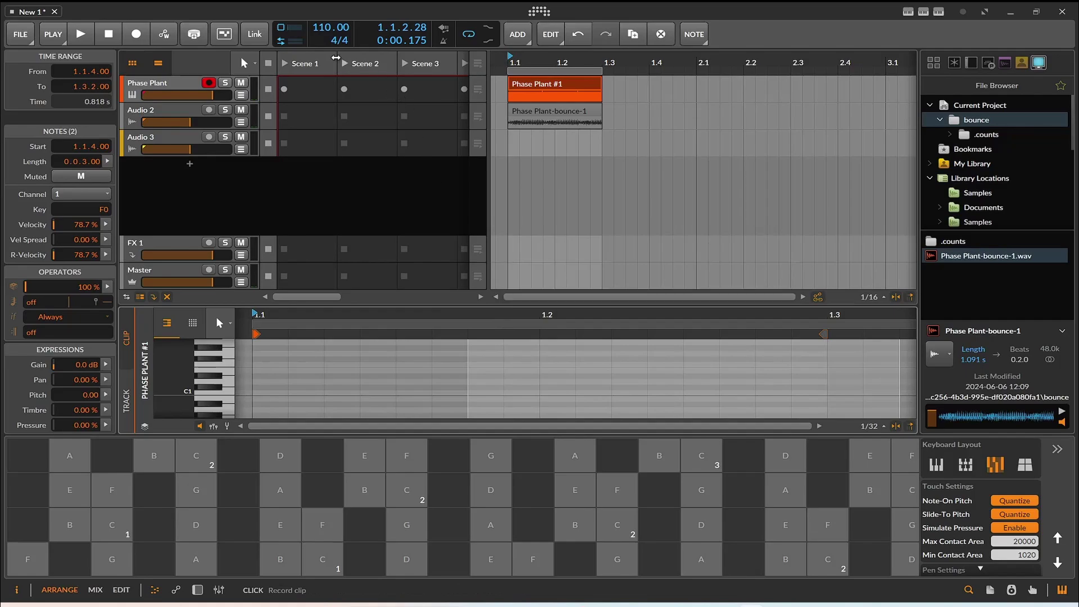
left_click_drag(333, 29, 329, 62)
key("space")
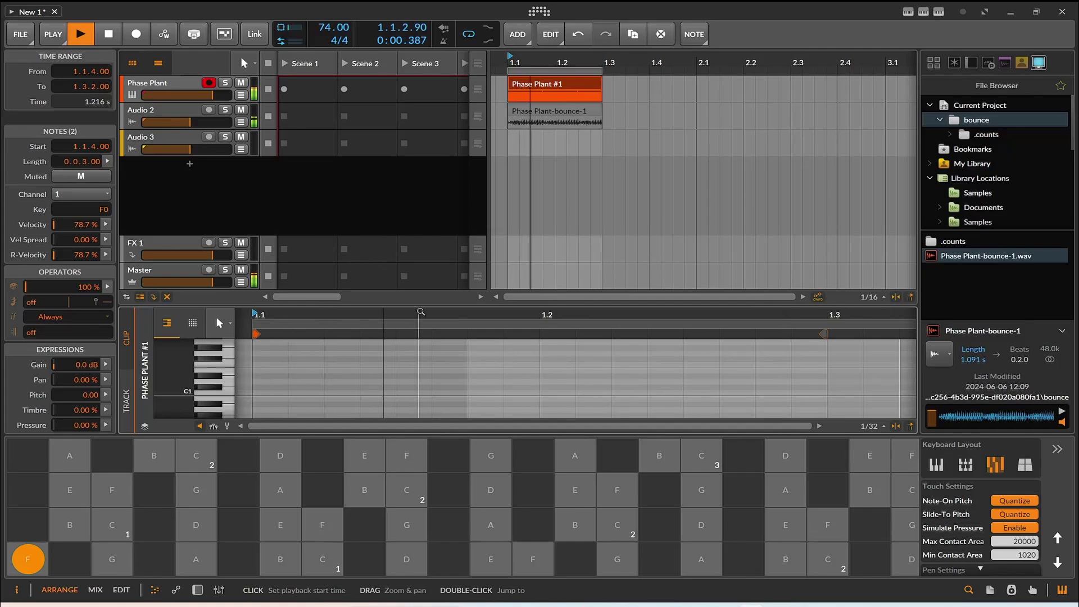
- Enlarge the note editor and delete the middle F0 note from the Phase Plant #1 clip
left_click_drag(376, 306, 375, 194)
left_click(546, 331)
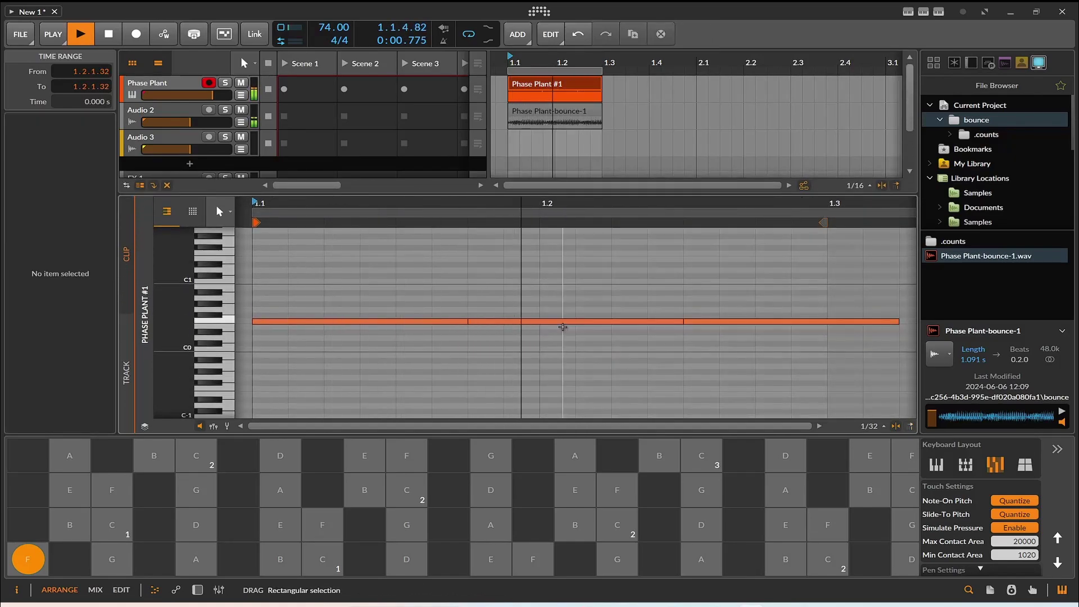
left_click(568, 321)
key("Delete")
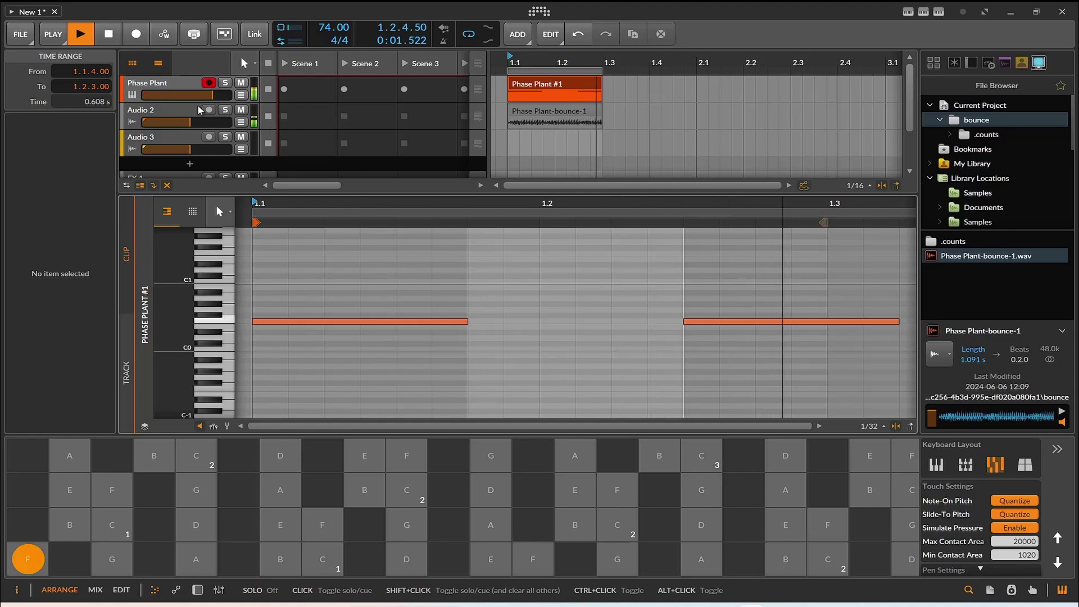
- Delete the Phase Plant-bounce-1 audio clip from the Audio 2 track and play back the remaining clip
left_click(541, 114)
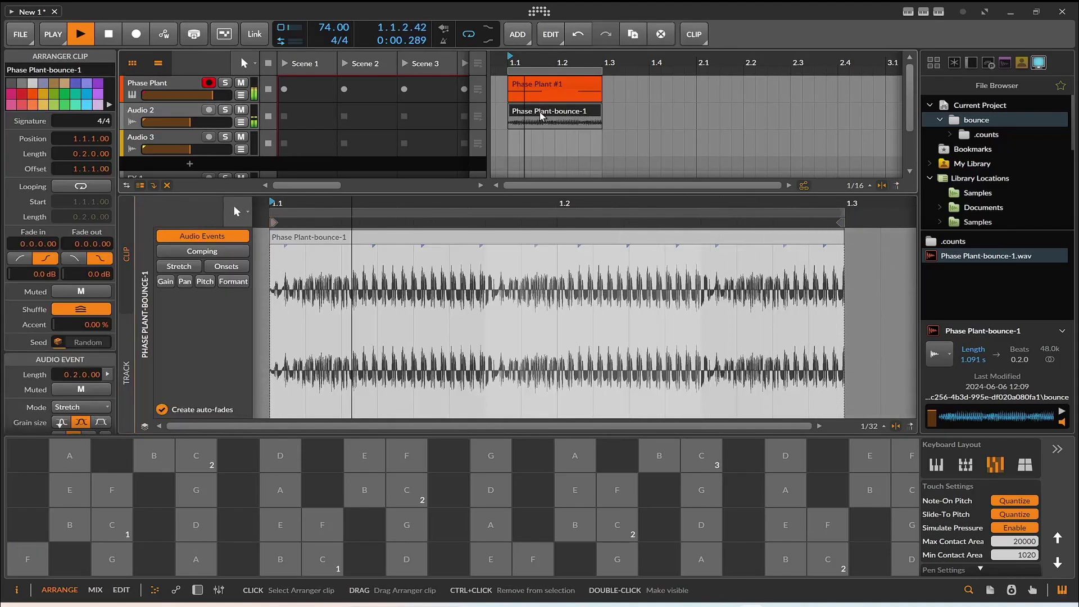
key("Delete")
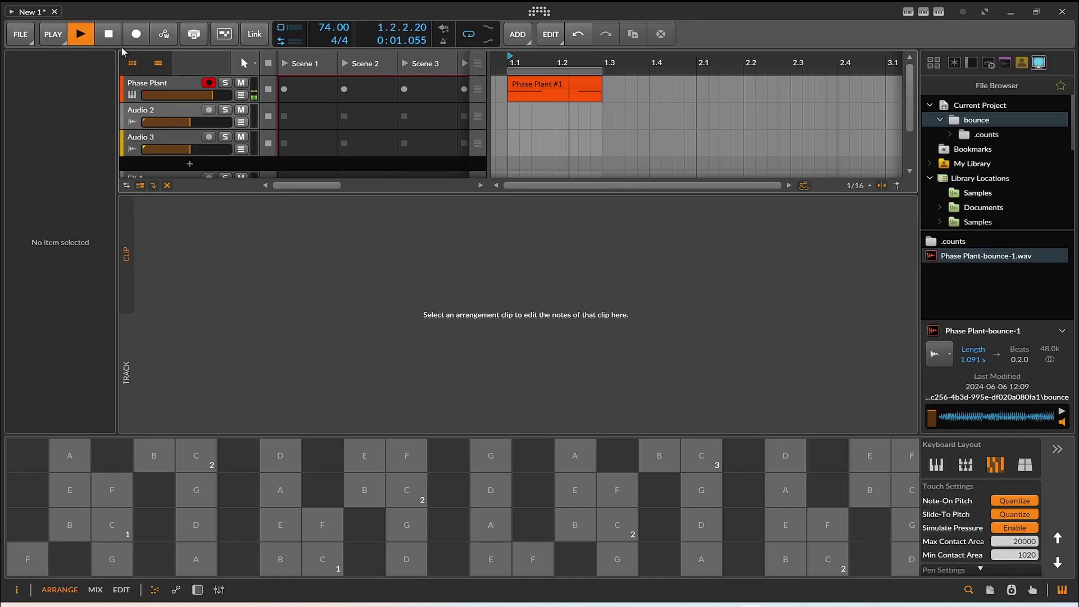
key("space")
key("space")
key("space")
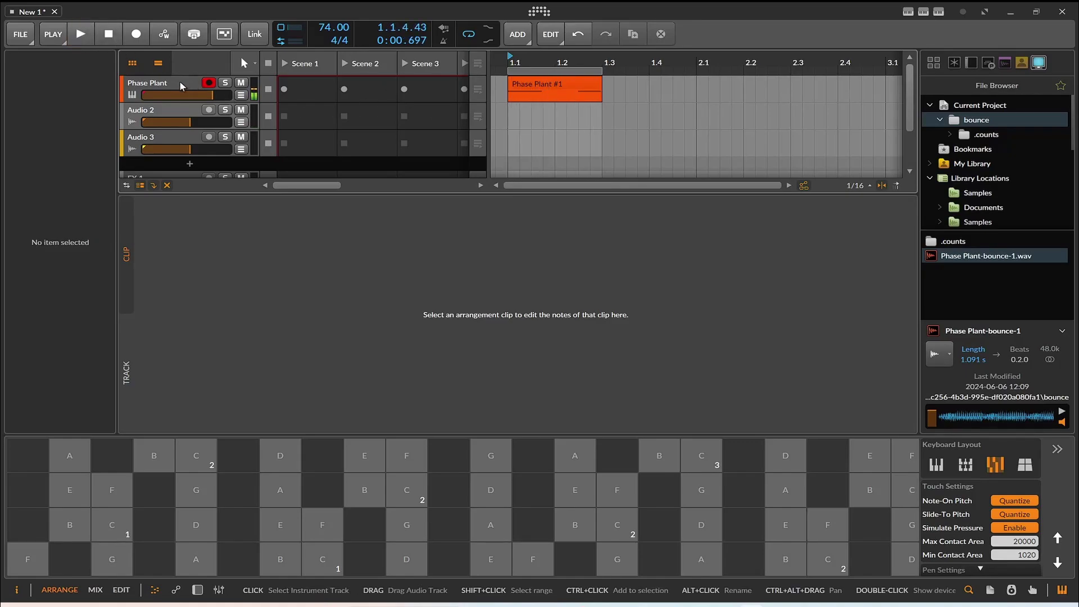
- Show the Phase Plant track's device chain and reopen the Phase Plant plug-in window
left_click(185, 85)
left_click(191, 593)
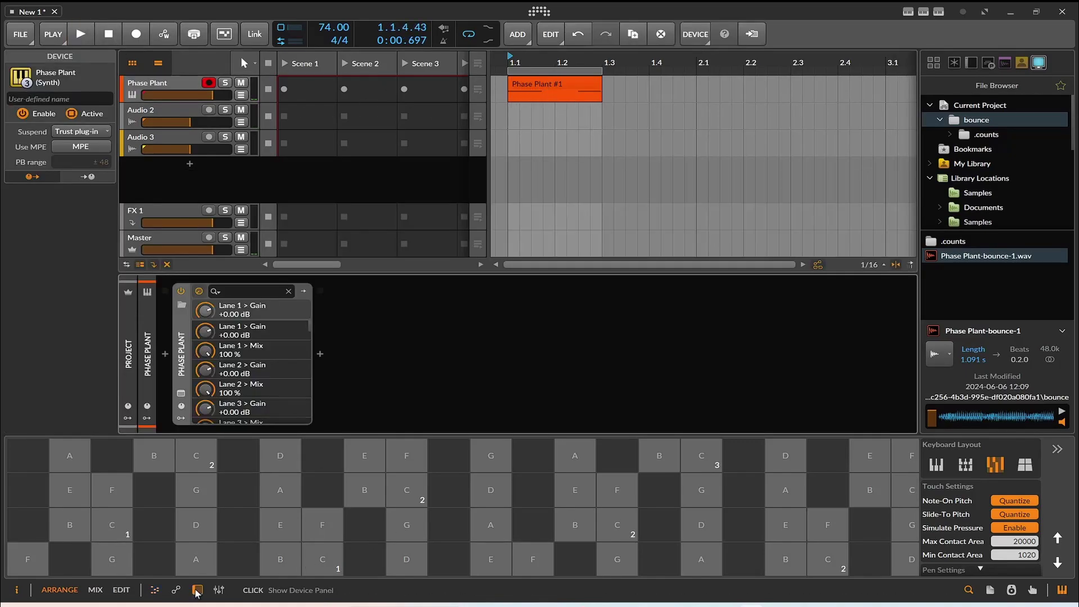
left_click(183, 397)
- During playback, lower the Lane 1 Filter's cutoff and assign the Envelope modulator to it
key("space")
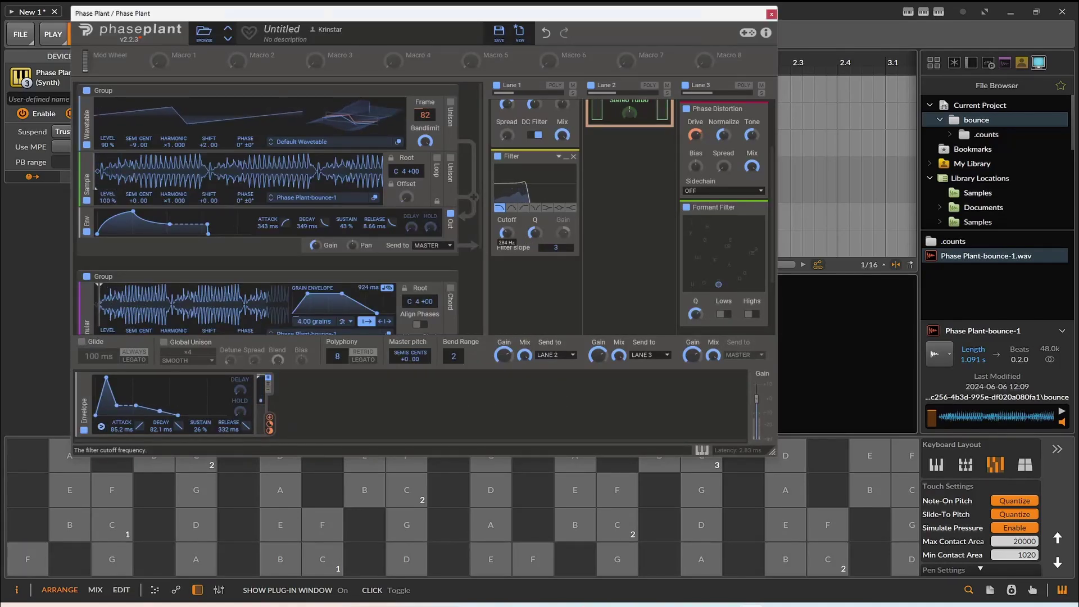
mouse_move(510, 230)
left_mouse_down()
mouse_move(510, 202)
mouse_move(510, 236)
left_mouse_up()
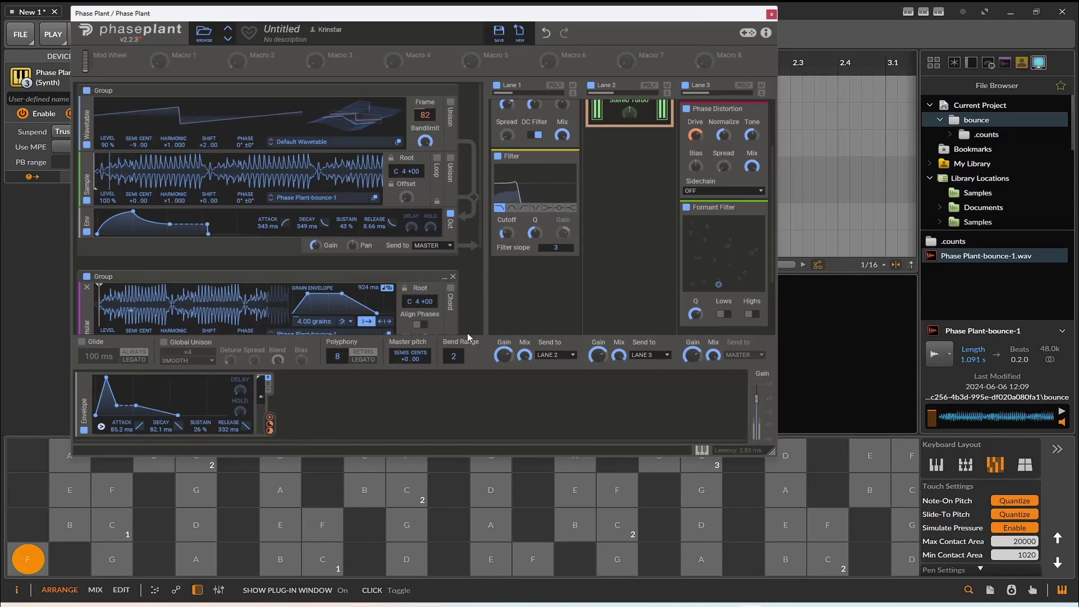
left_click_drag(270, 424, 507, 234)
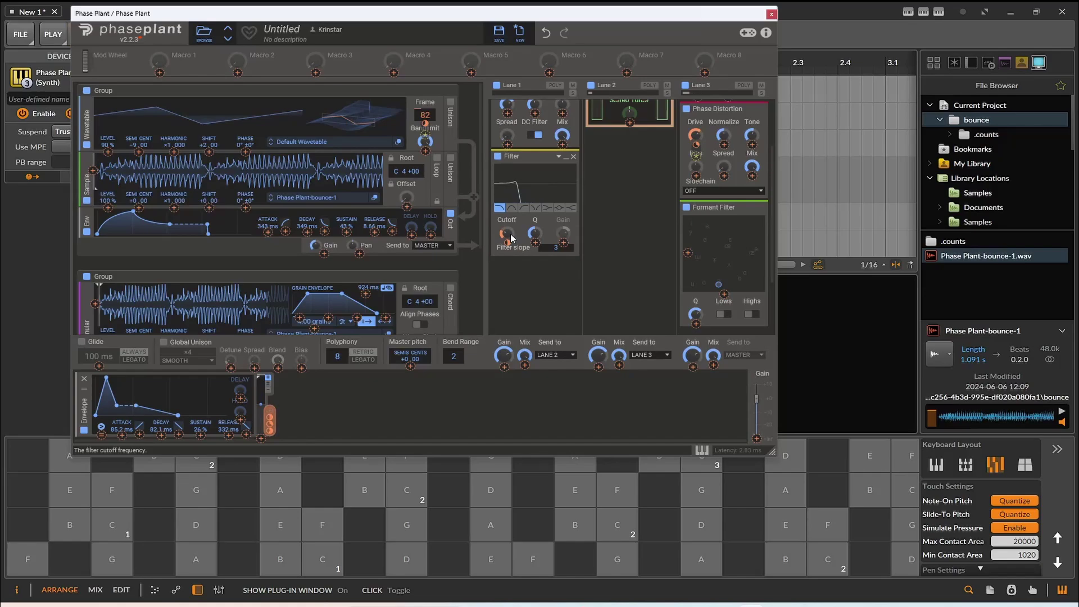
- Audition the envelope-modulated filter on the onscreen keyboard with repeated low A and G notes
left_click(487, 521)
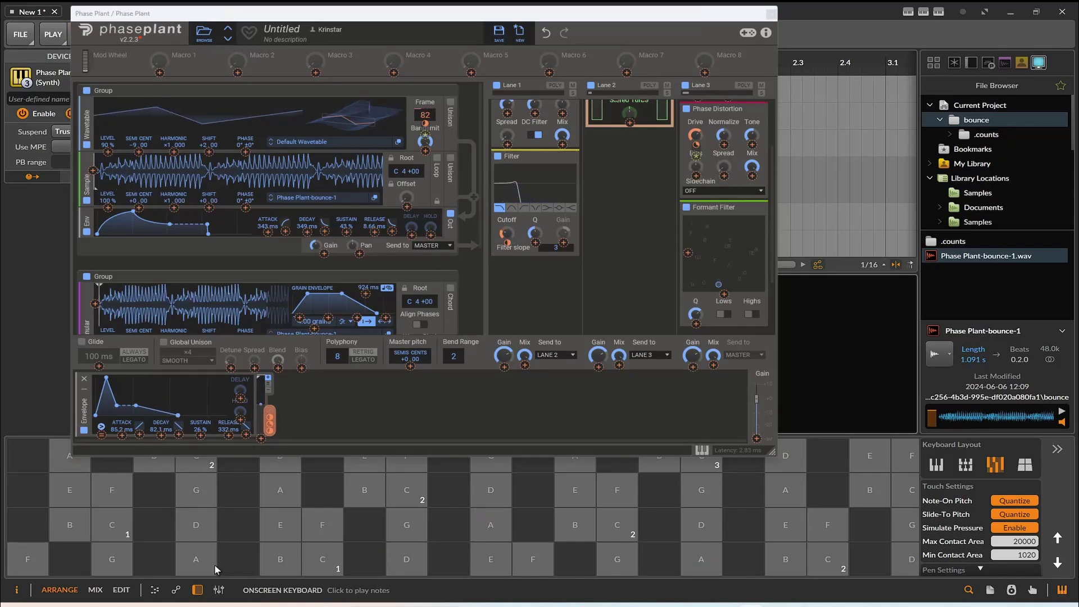
left_click(191, 565)
left_click(191, 565)
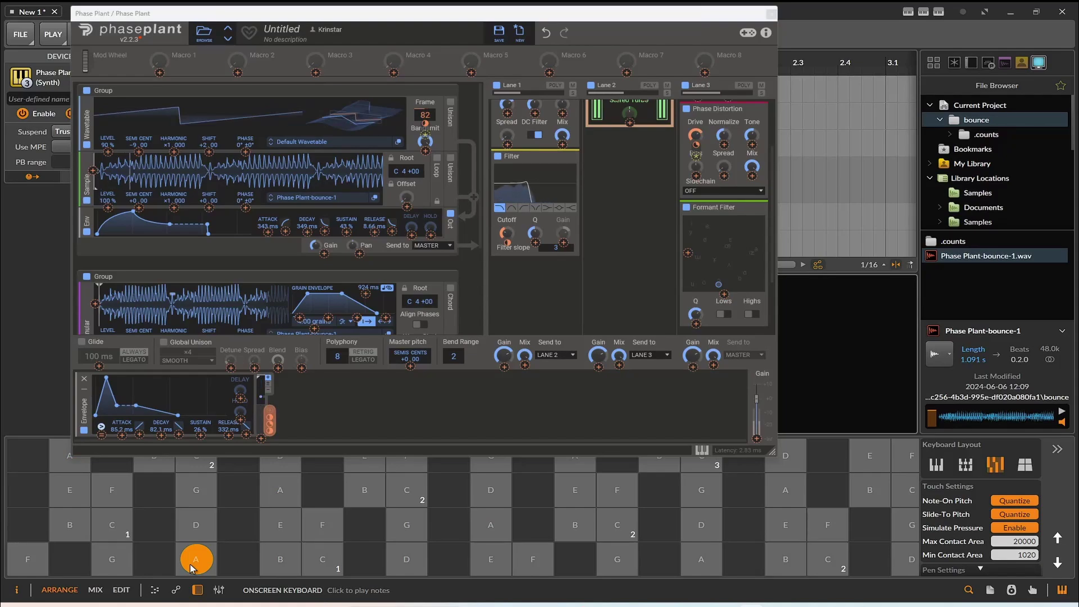
left_click(192, 564)
left_click(192, 565)
left_click(192, 564)
left_click(118, 566)
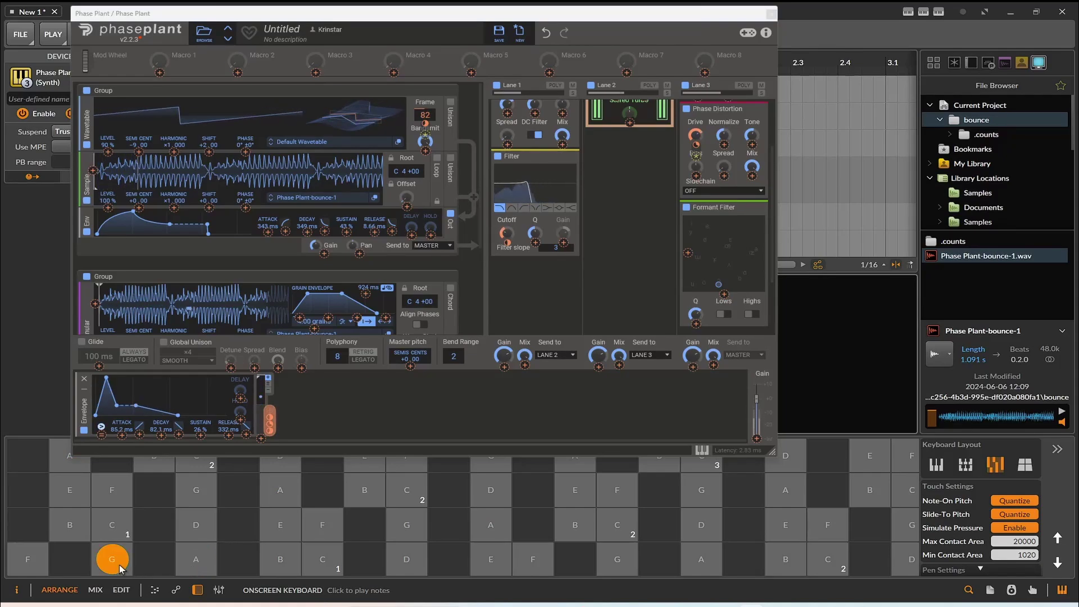
left_click(118, 566)
- Add a Pitch Shifter at the end of Lane 2 and set its pitch to -10.00 semitones
left_click(631, 164)
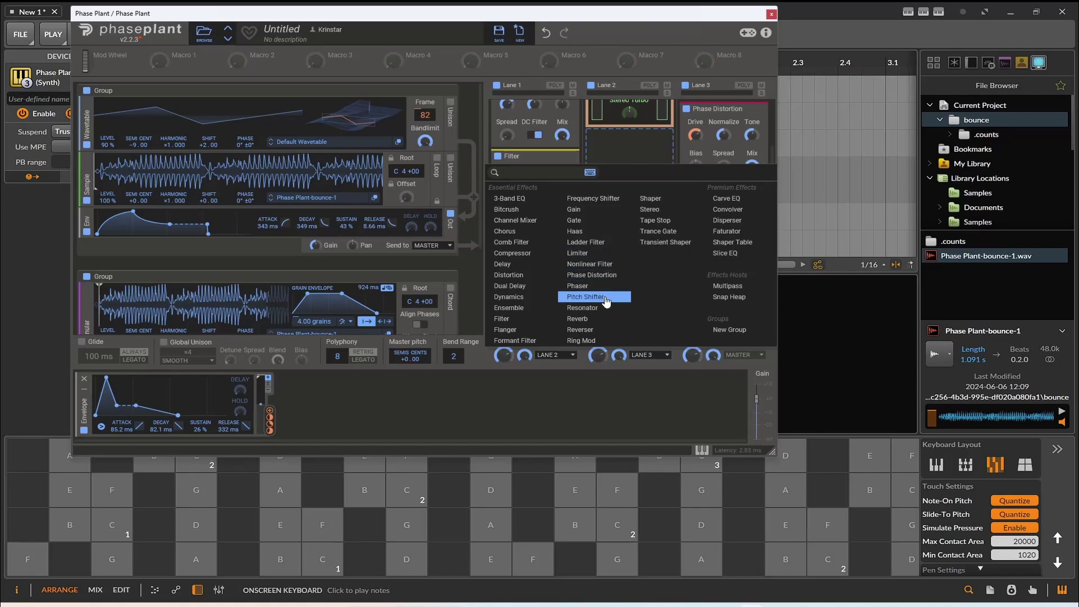
left_click(596, 296)
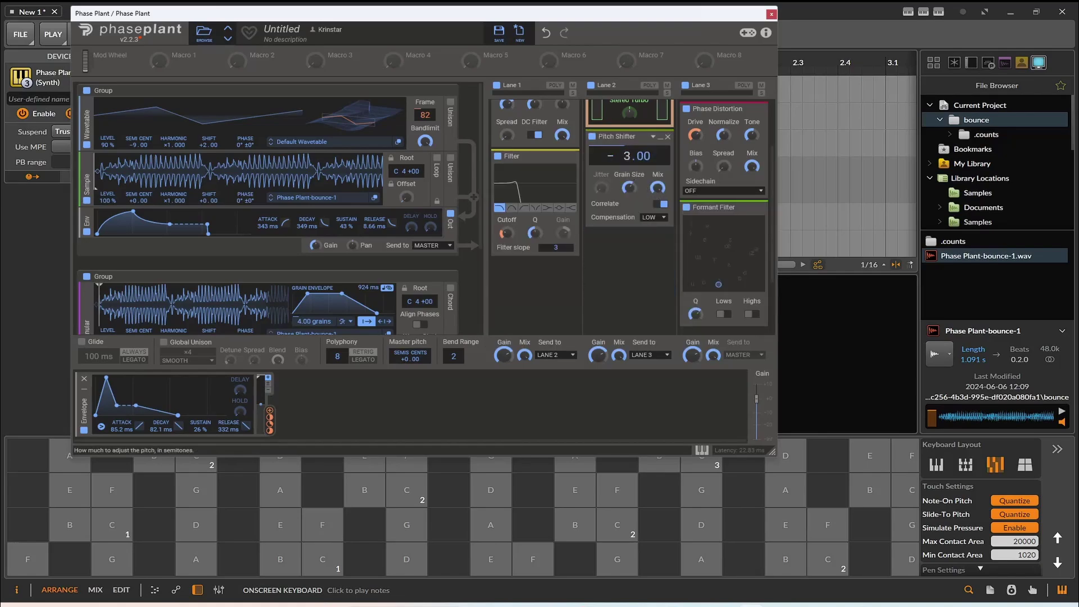
left_click_drag(636, 156, 637, 164)
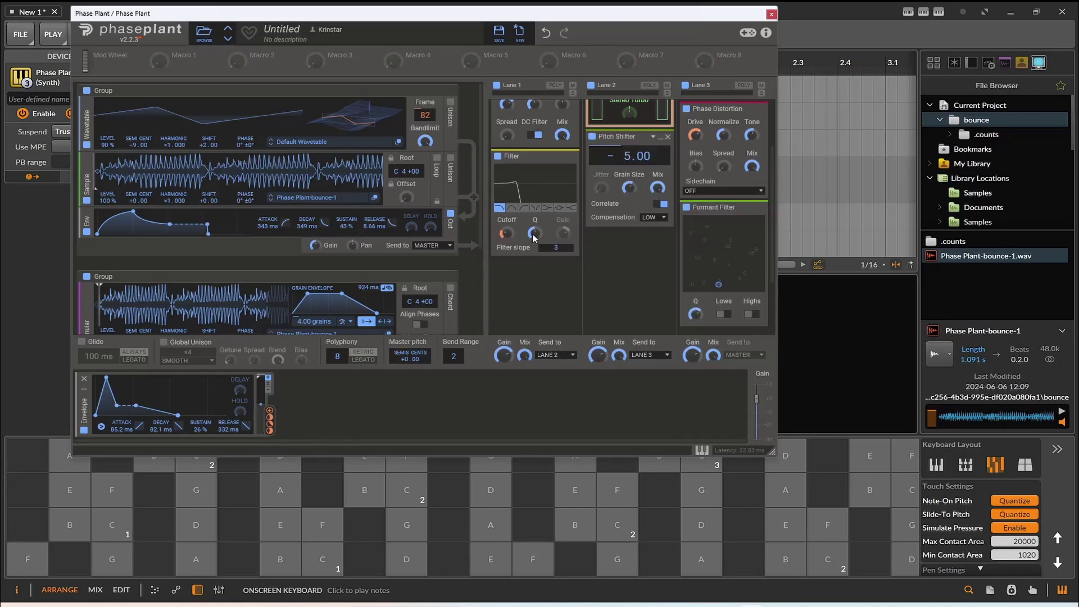
left_click(186, 562)
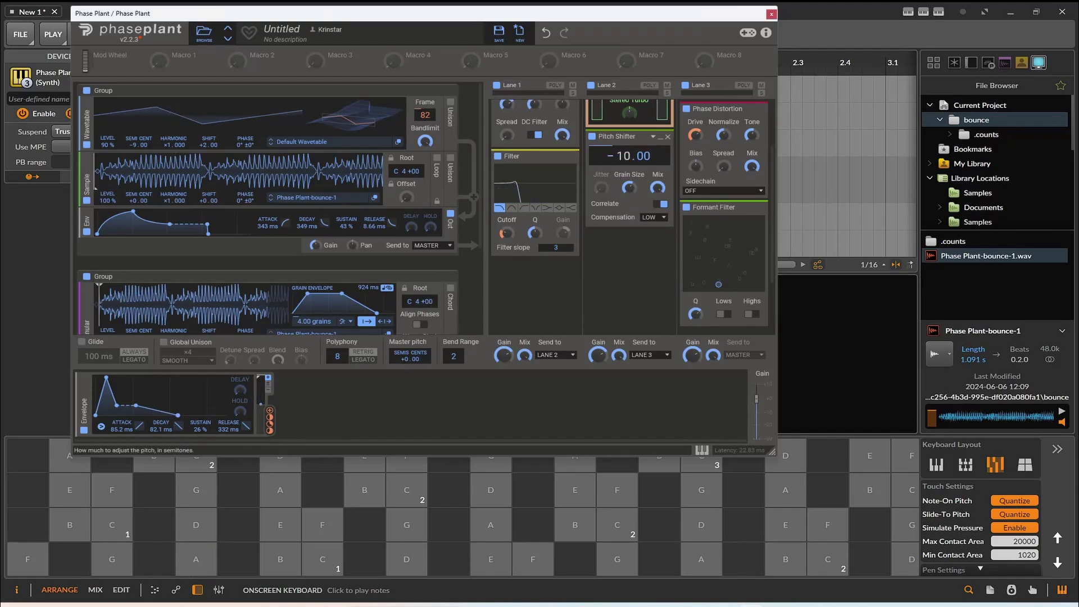
- Audition the pitch-shifted bass on the onscreen keyboard with low A, D, E and B notes
left_click(213, 551)
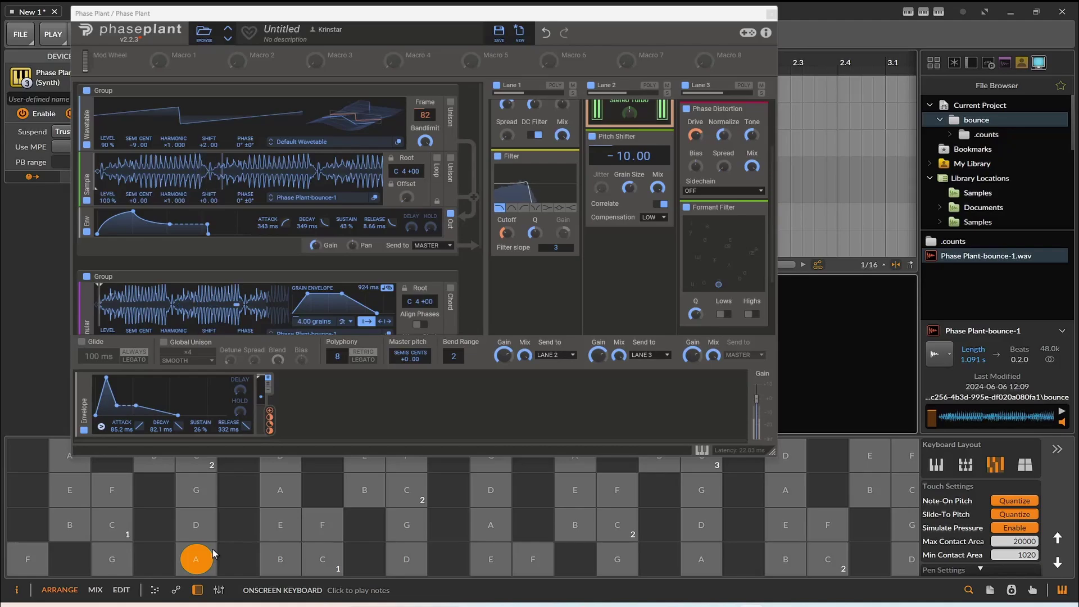
left_click(205, 528)
left_click(287, 531)
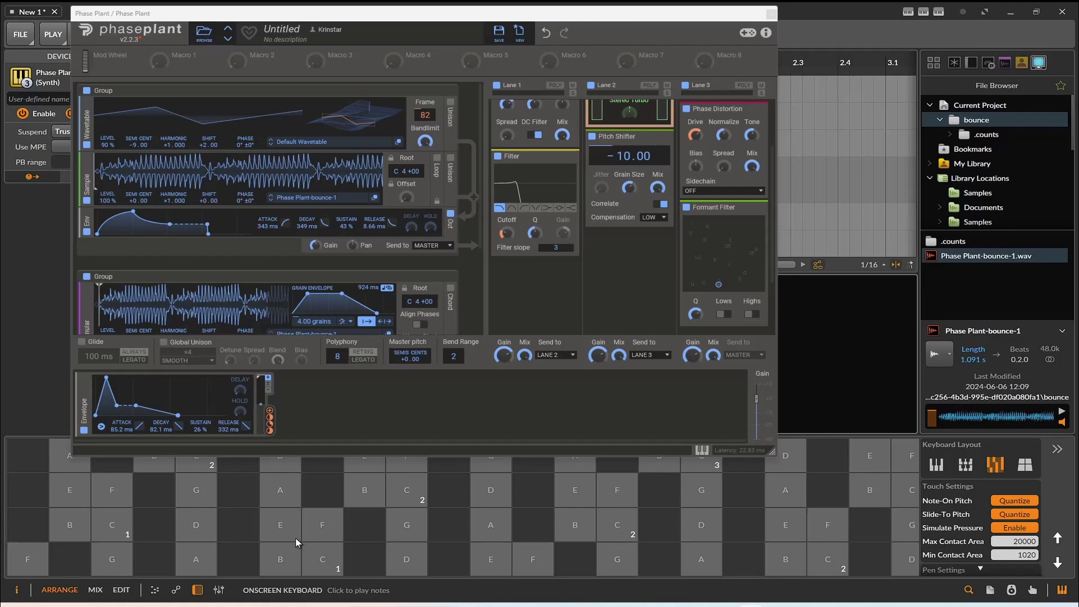
left_click(295, 537)
left_click_drag(294, 537, 292, 558)
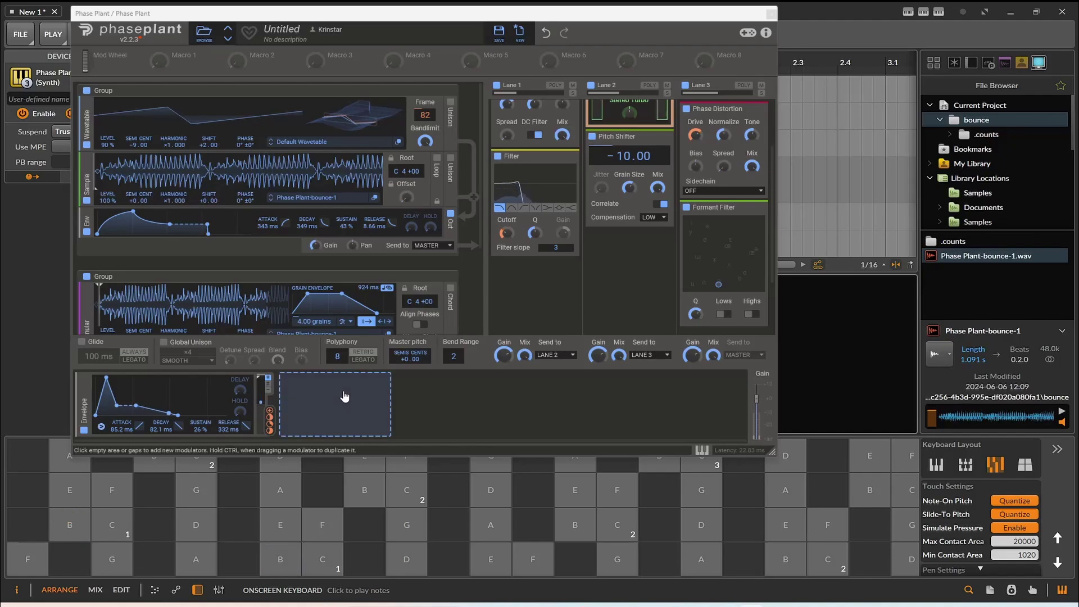
- Switch the Wavetable oscillator off, audition low notes without it, and switch it back on
left_click(86, 145)
left_click(197, 551)
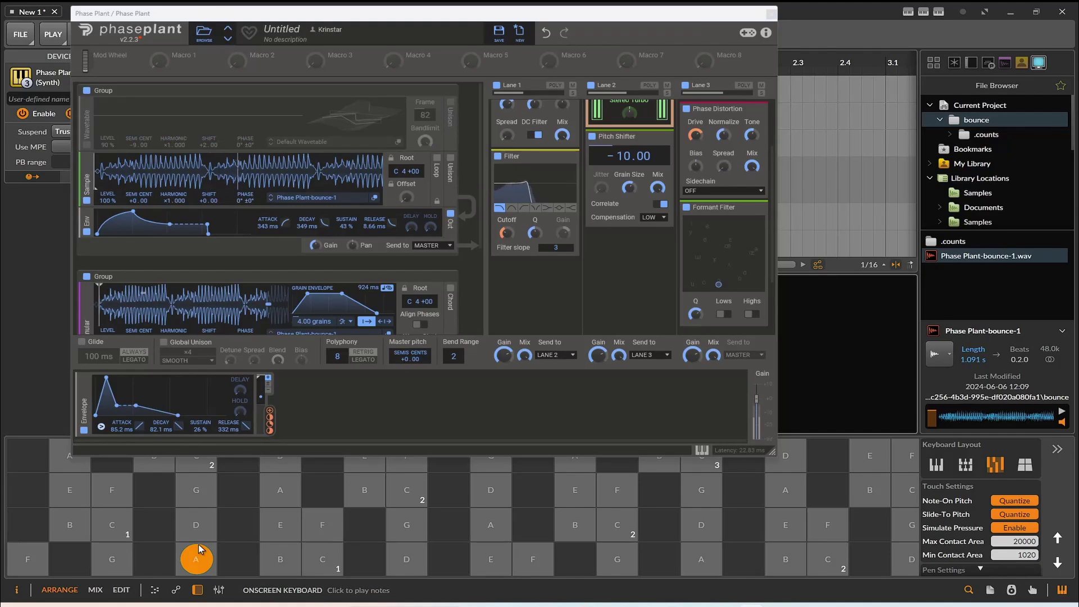
left_click(201, 526)
left_click(296, 553)
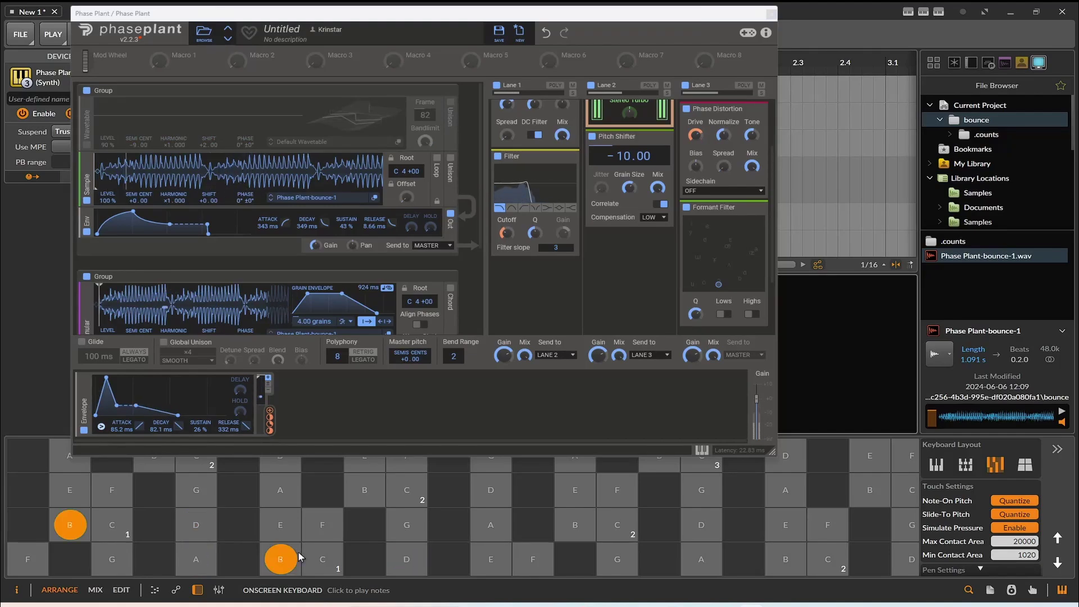
left_click(87, 144)
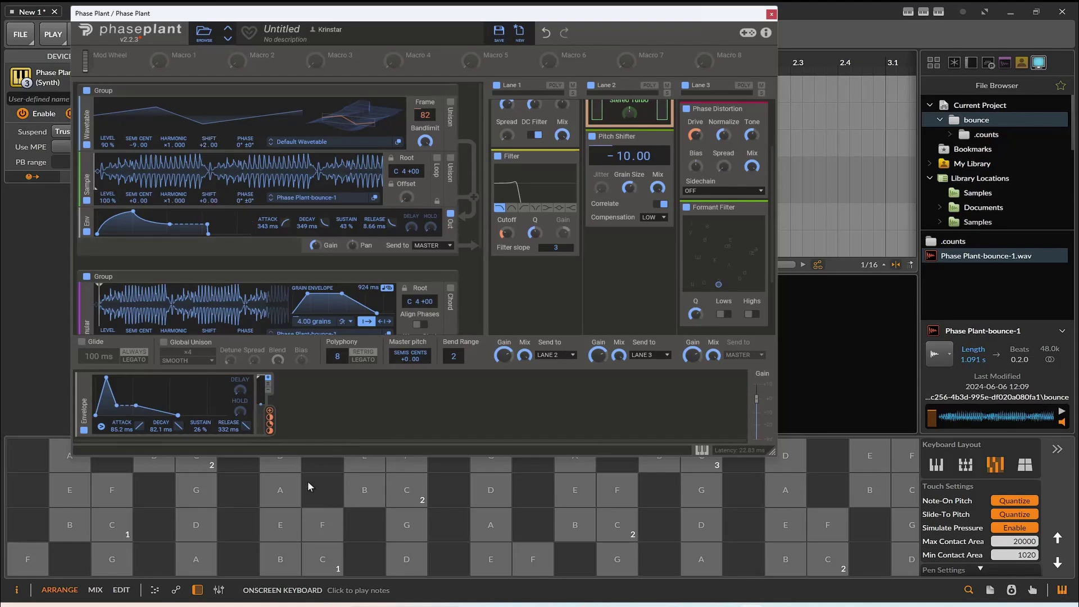
- Audition the full patch with the Wavetable oscillator active, playing low C and B notes
left_click(305, 554)
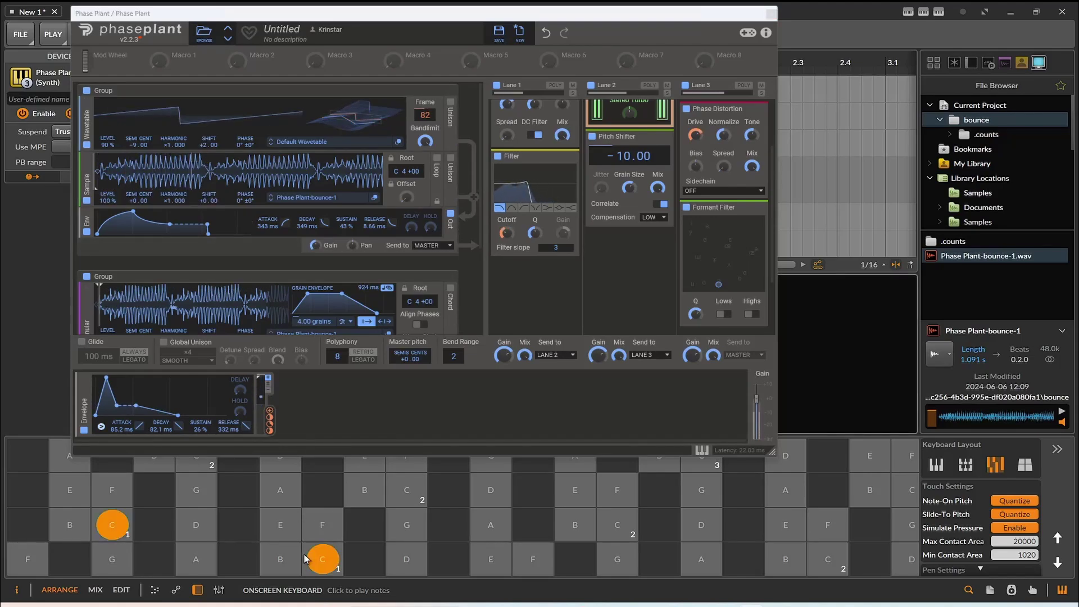
left_click(300, 558)
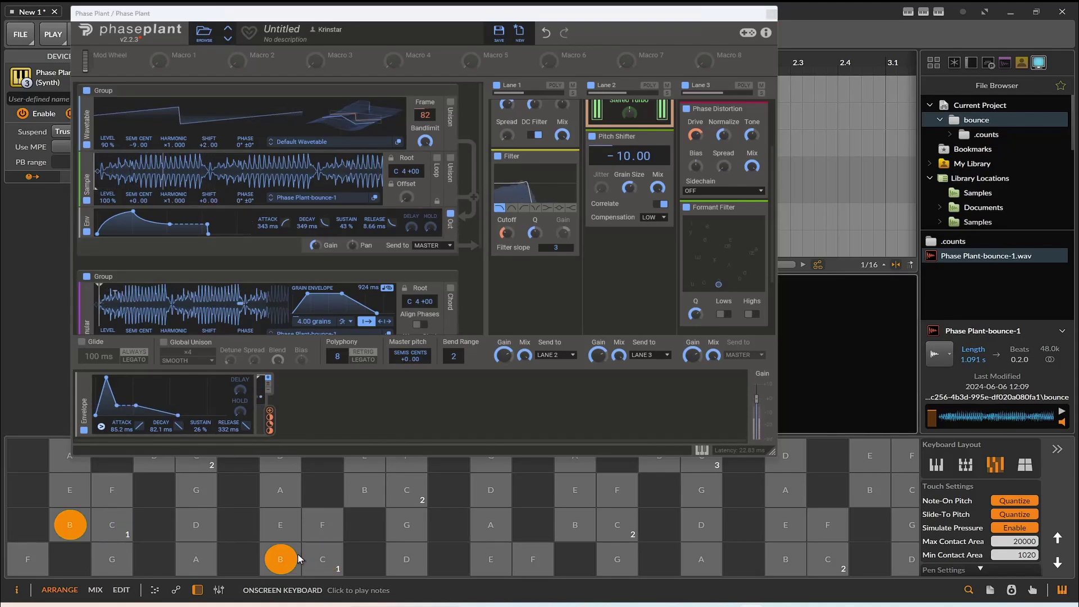
left_click(298, 552)
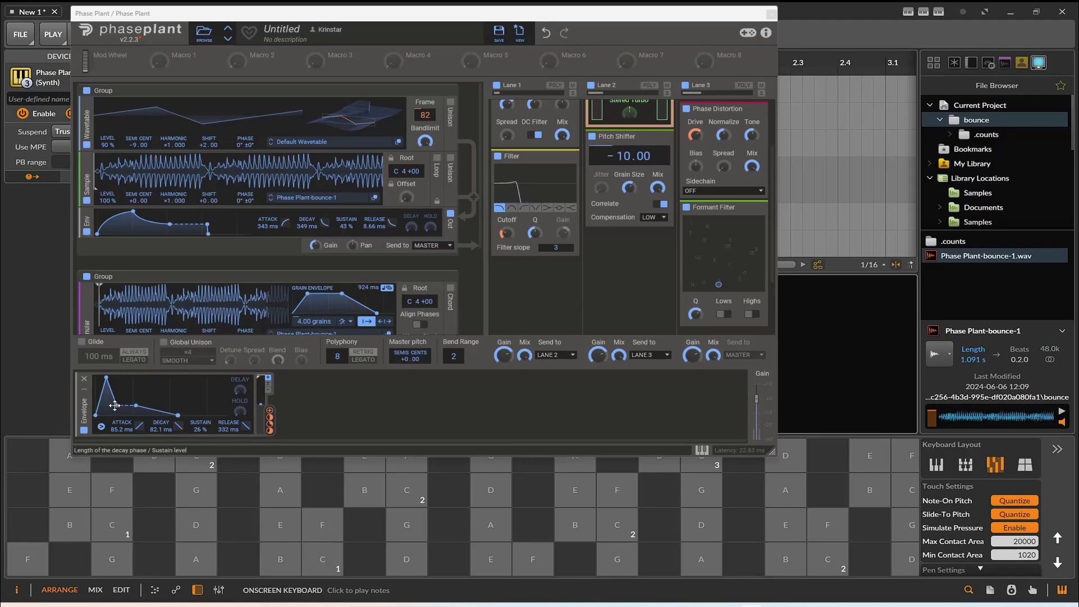
- Add an LFO modulator, route it to the Wavetable oscillator's Frame, and audition the modulation
left_click(299, 413)
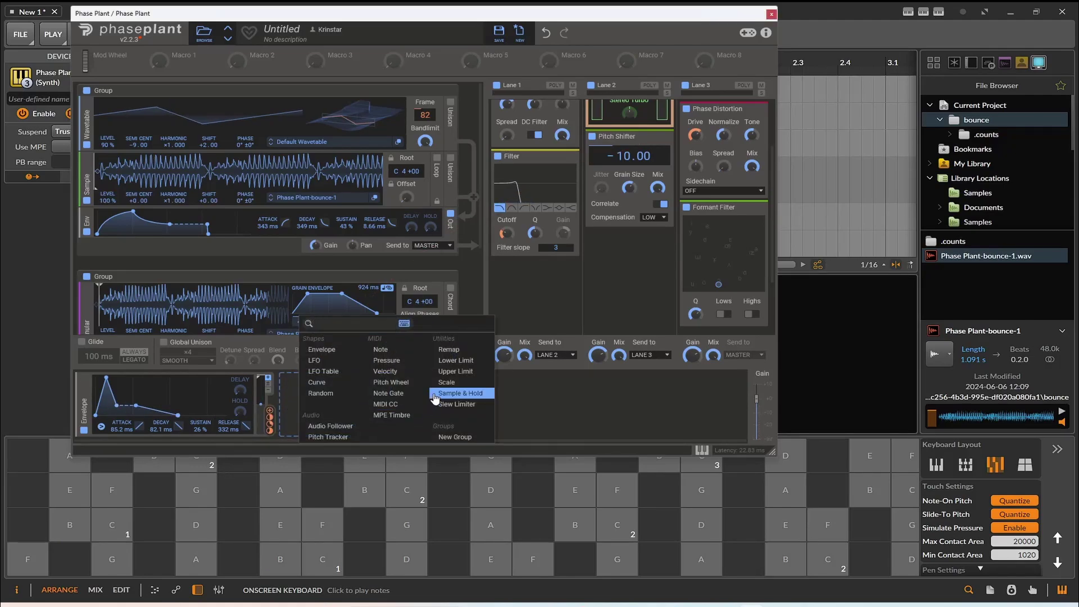
left_click(345, 363)
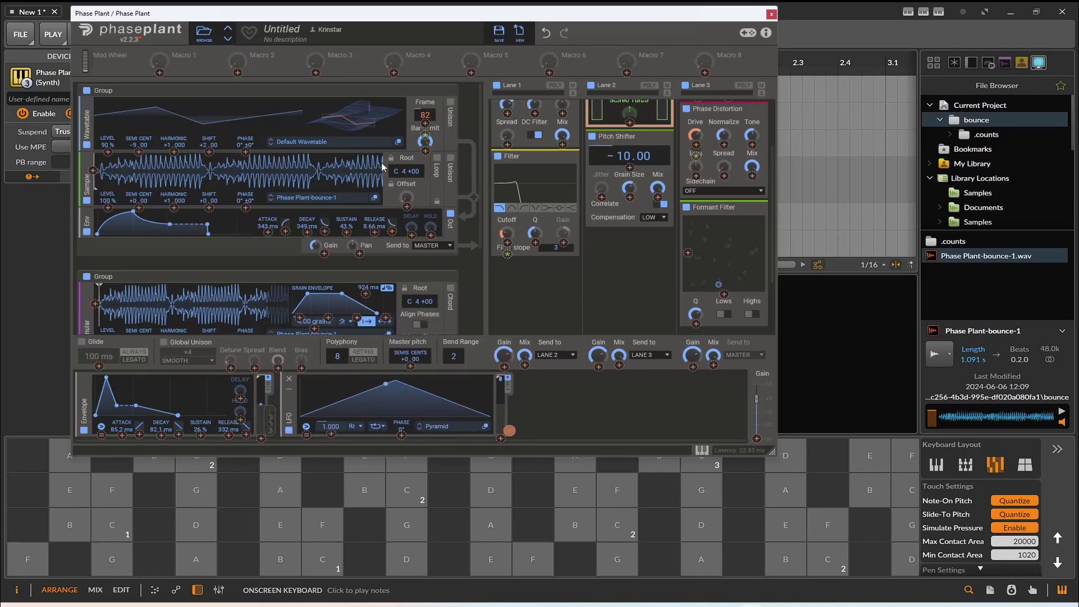
left_click_drag(509, 429, 425, 123)
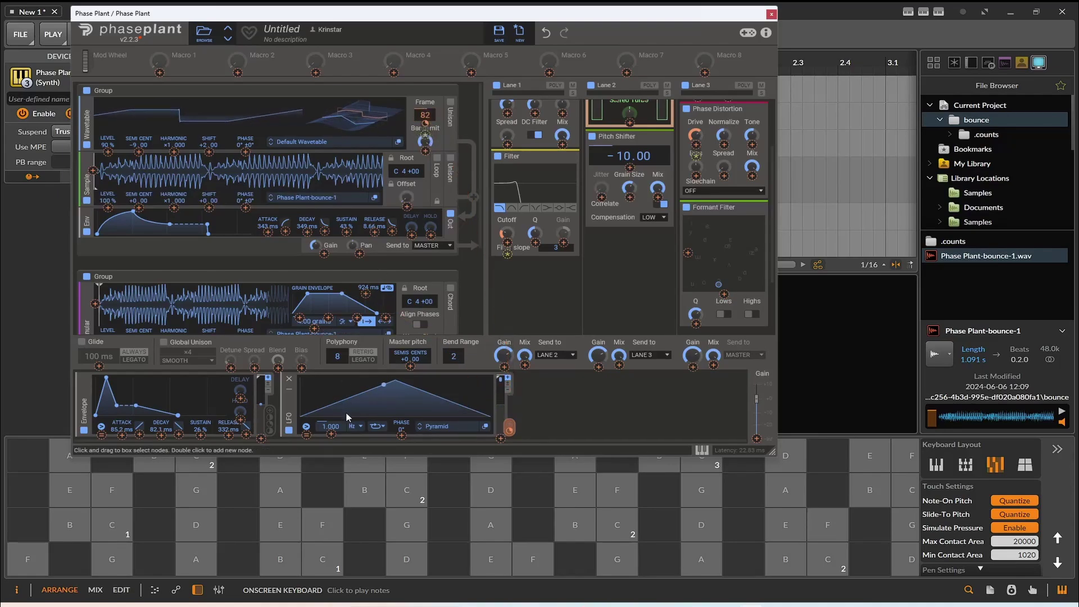
left_click(314, 544)
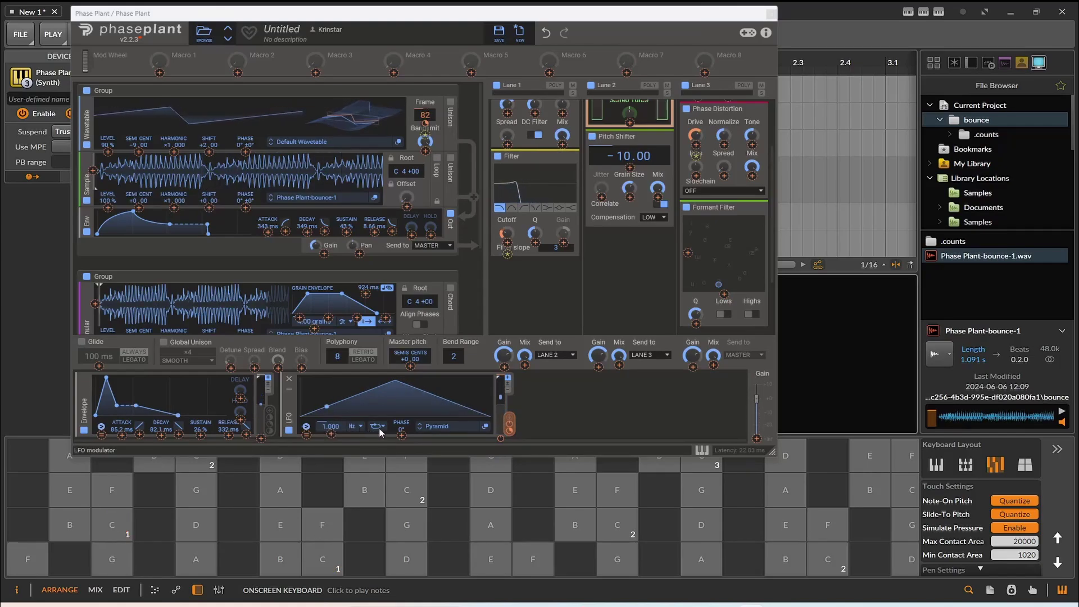
- Switch the LFO's rate from free-running to tempo sync at 4/8
left_click(356, 425)
left_click(356, 425)
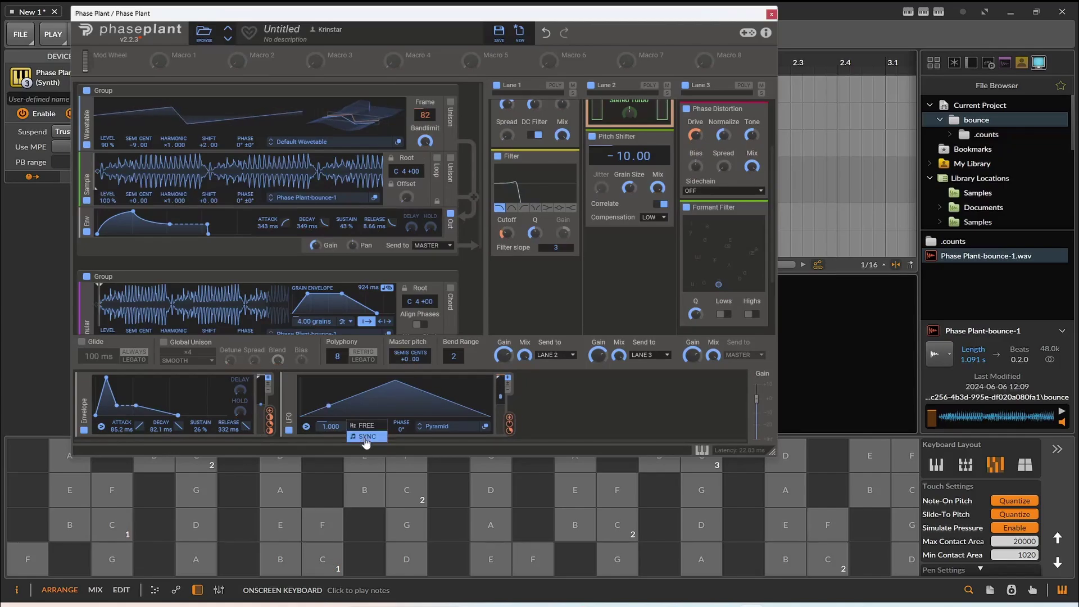
left_click(361, 440)
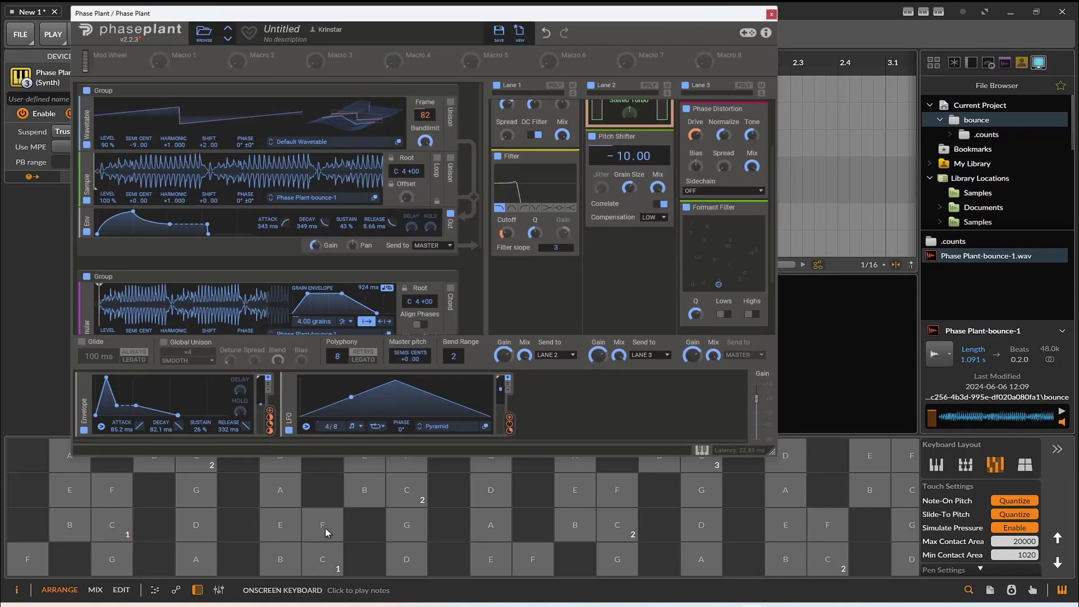
- Audition the tempo-synced frame modulation by repeatedly playing a low C note on the onscreen keyboard
left_click(321, 553)
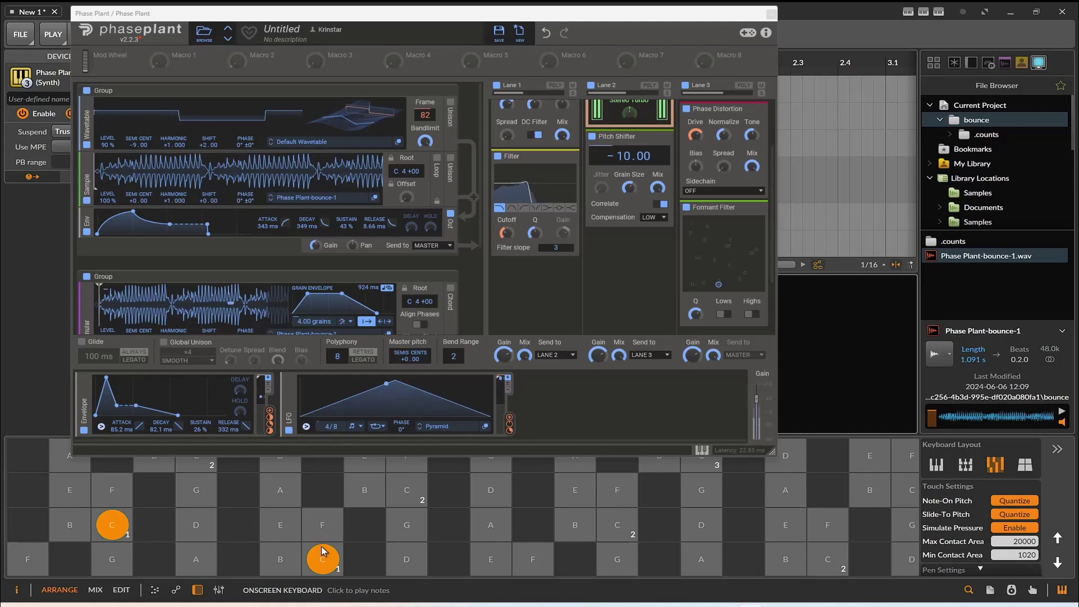
left_click(322, 548)
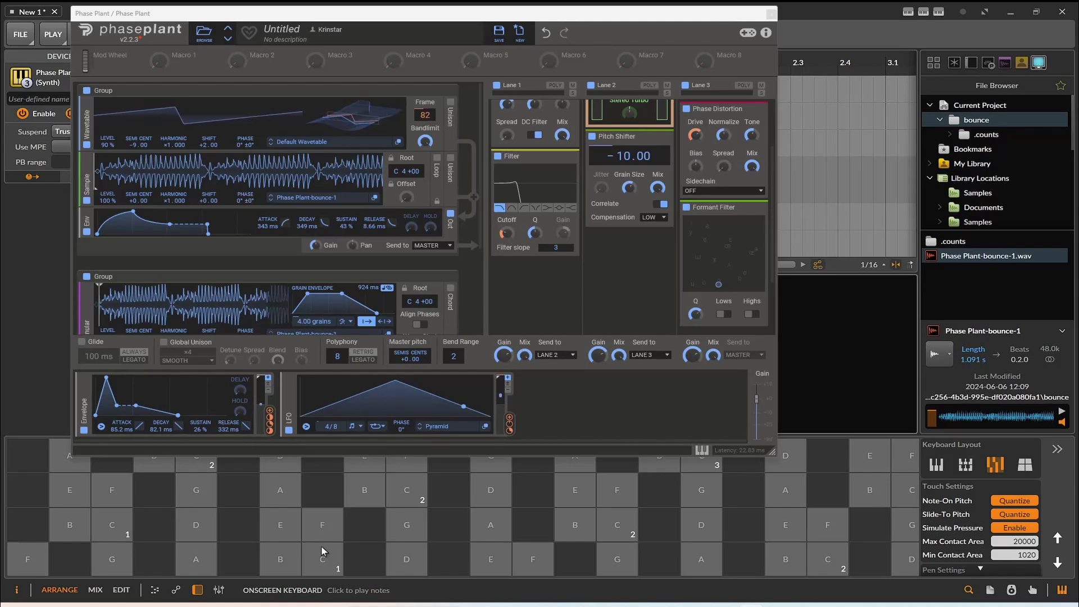
left_click_drag(321, 545, 323, 562)
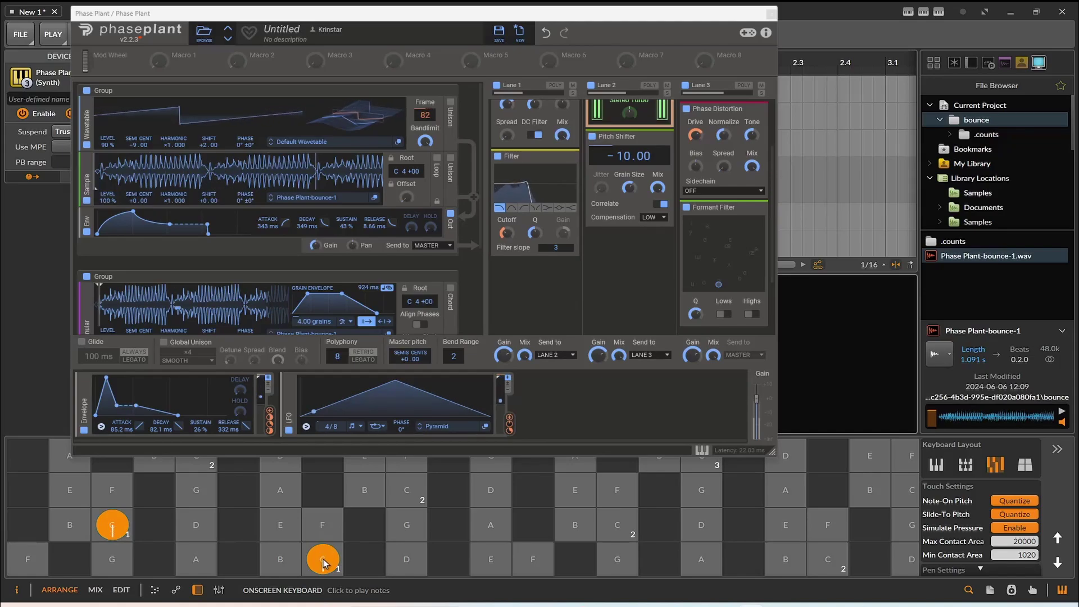
left_click_drag(323, 560, 324, 559)
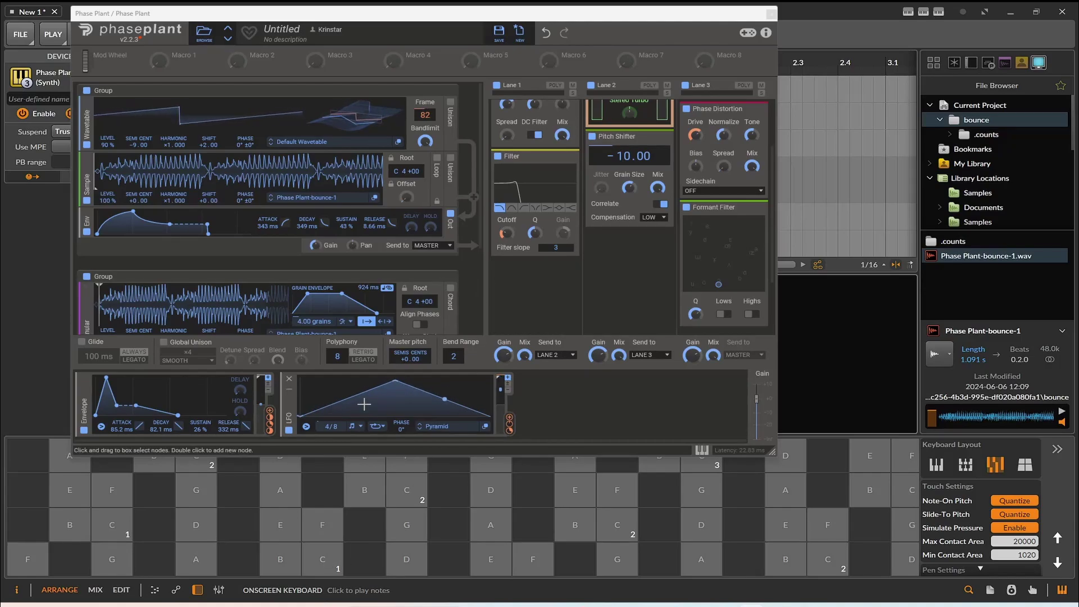
left_click_drag(322, 560, 321, 567)
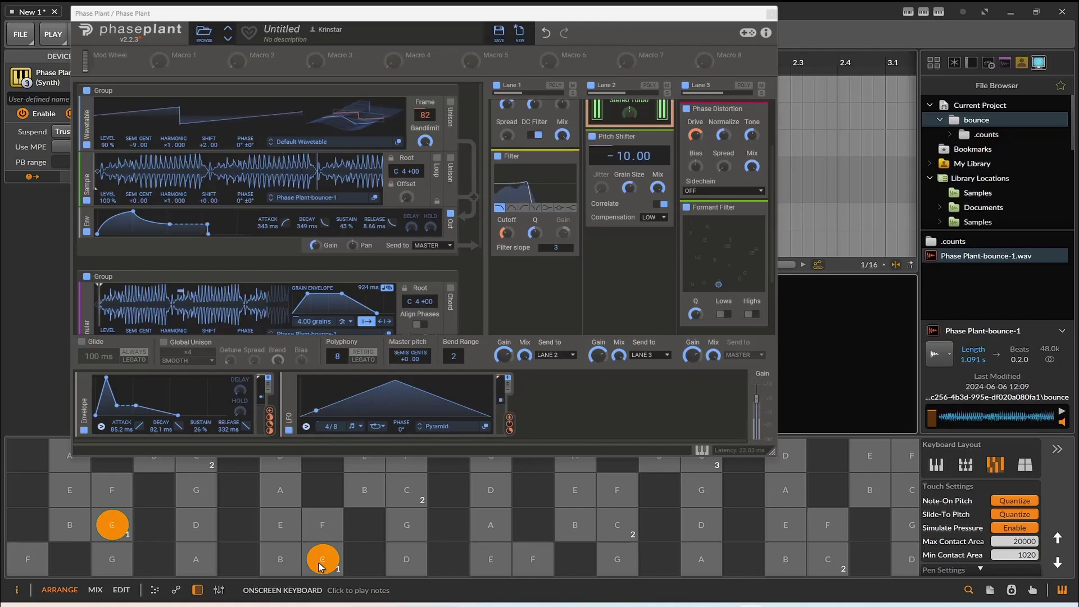
left_click_drag(320, 566, 324, 548)
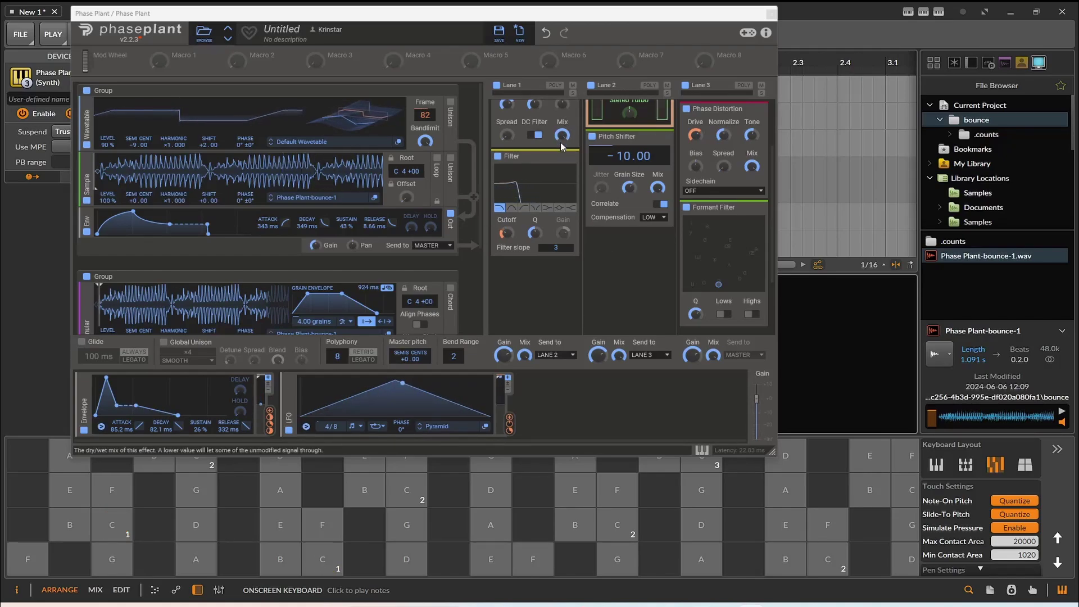
- Move the Formant Filter's point up and to the left, audition a low D, and modulate its vertical position with the LFO
left_click_drag(719, 284, 703, 253)
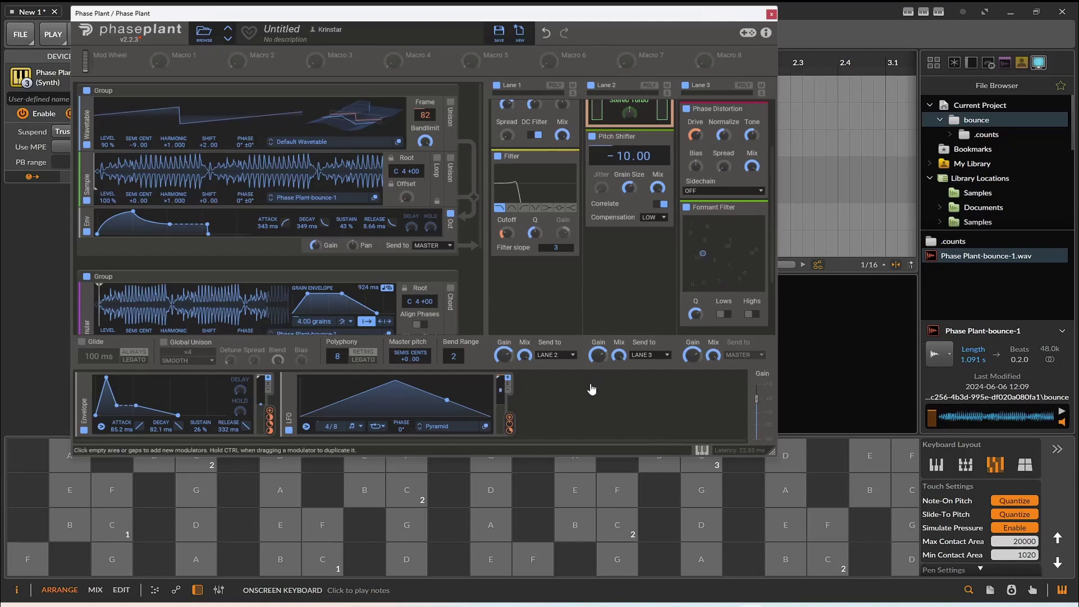
left_click(413, 561)
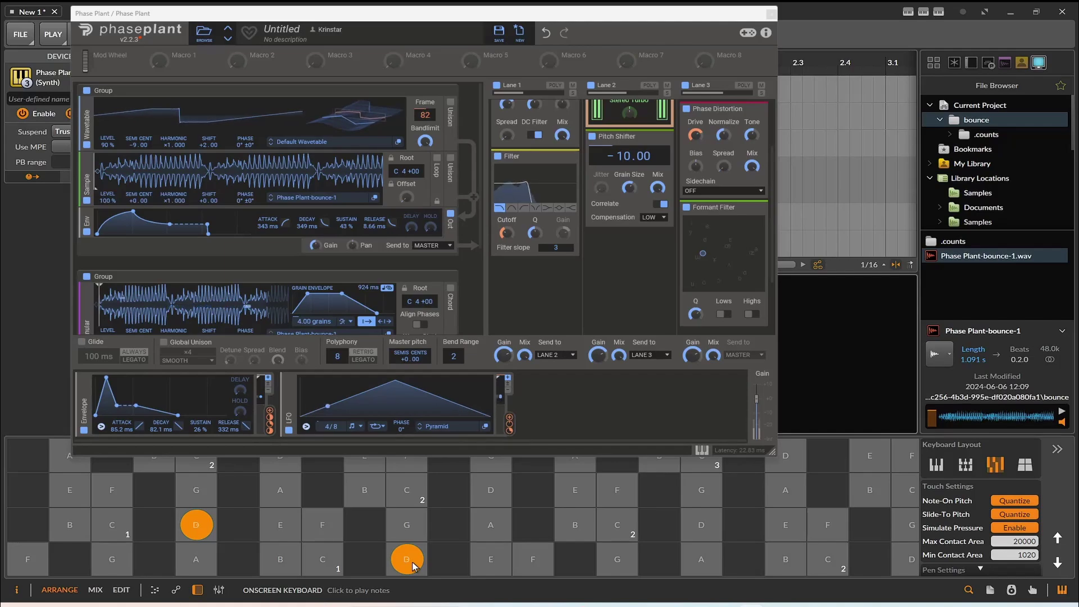
left_click_drag(509, 425, 425, 115)
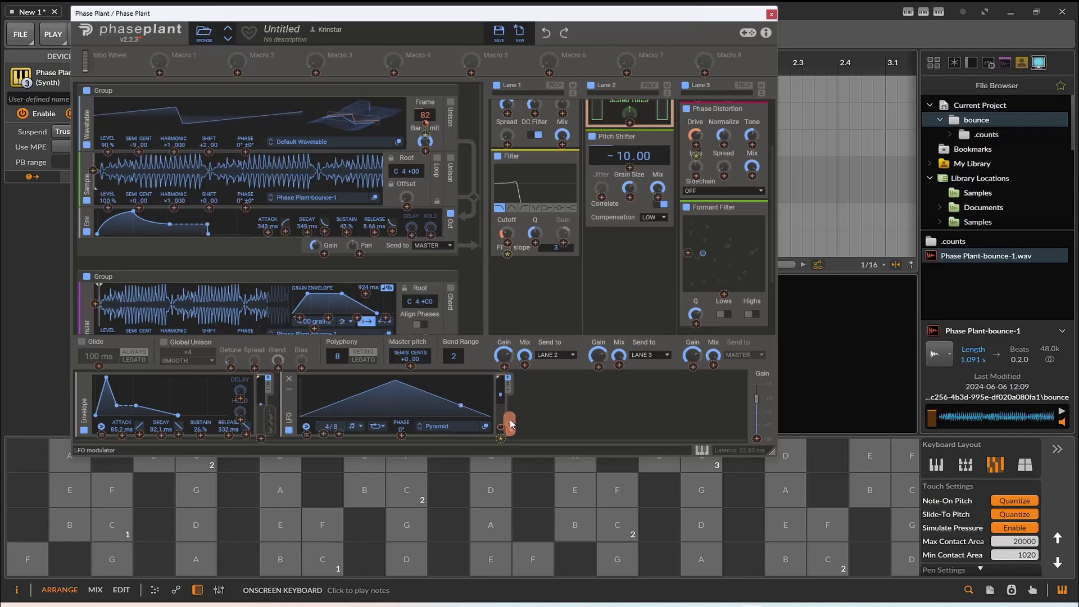
left_click_drag(509, 427, 697, 261)
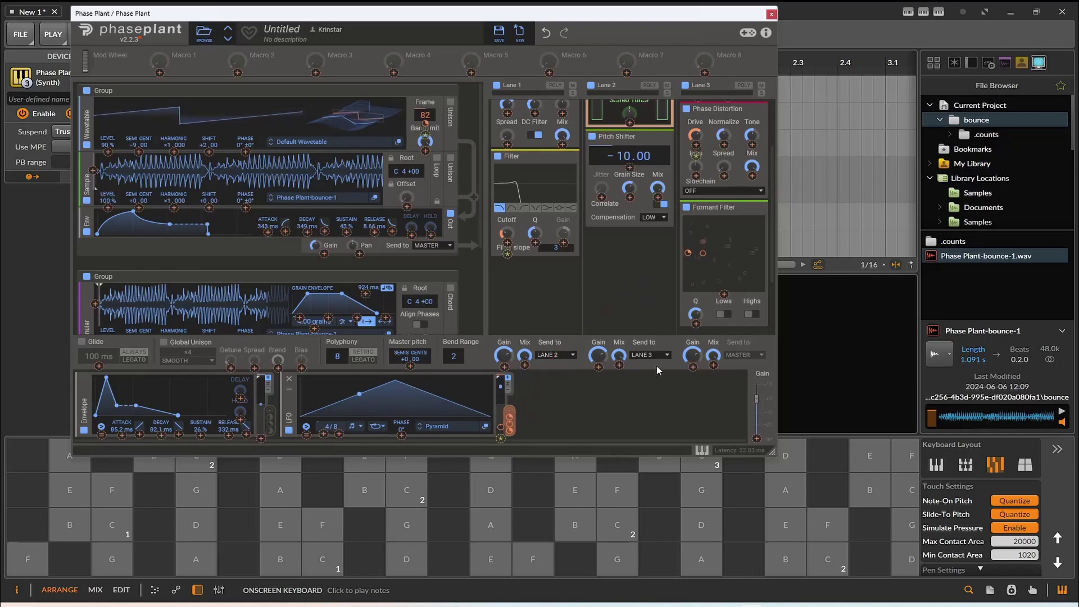
- Audition the modulated Formant Filter with low notes and move its point slightly lower
left_click(490, 531)
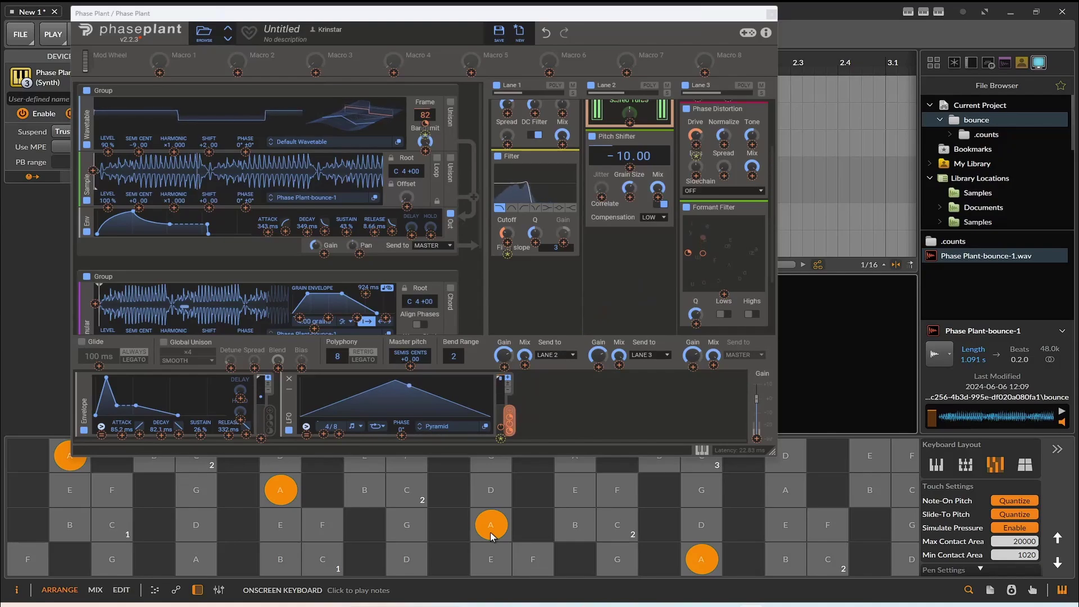
left_click_drag(490, 531, 490, 532)
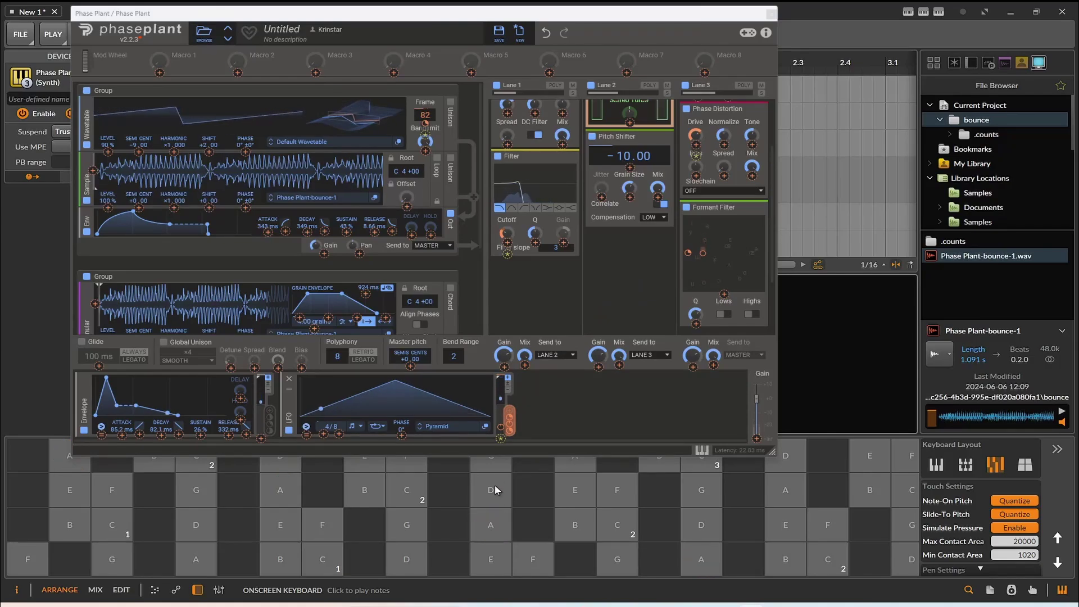
left_click(702, 254)
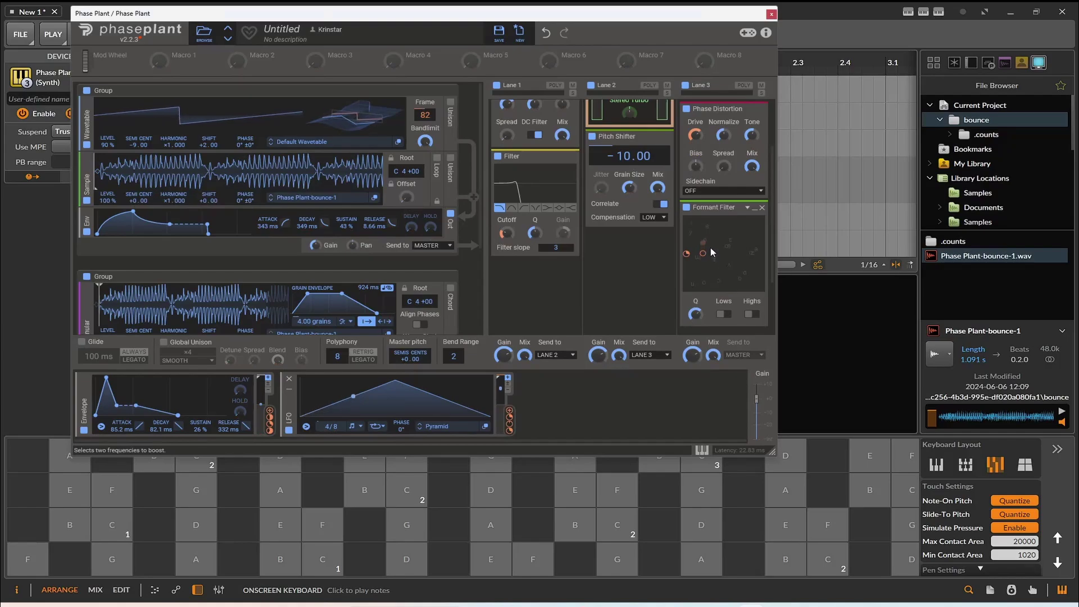
left_click(603, 410)
left_click(534, 390)
left_click(484, 554)
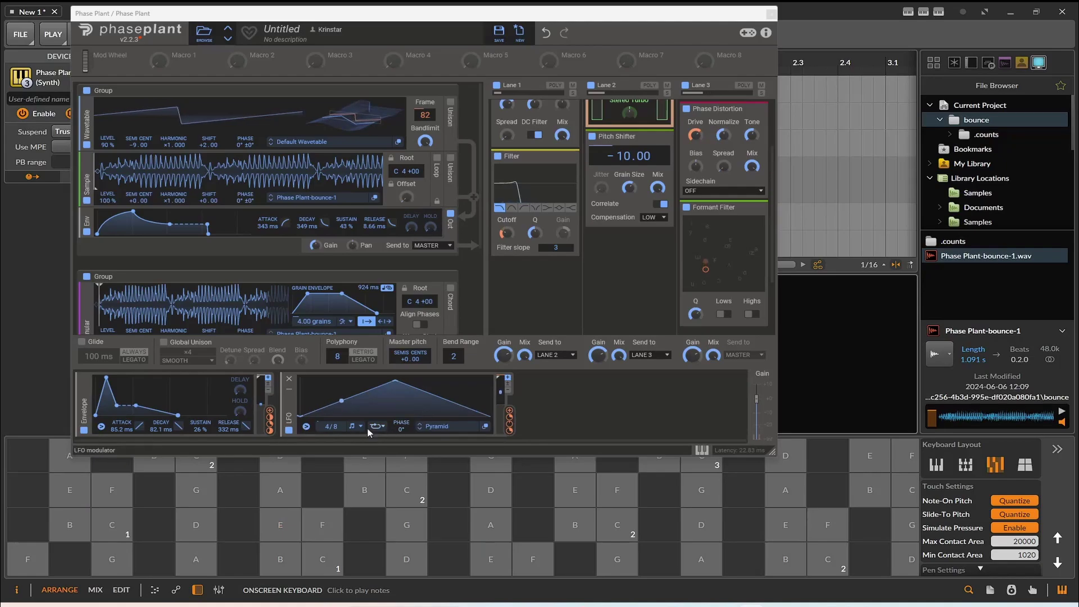
- Set the LFO's synced rate to 4/4 and audition it with a low D note
left_click_drag(331, 425, 332, 415)
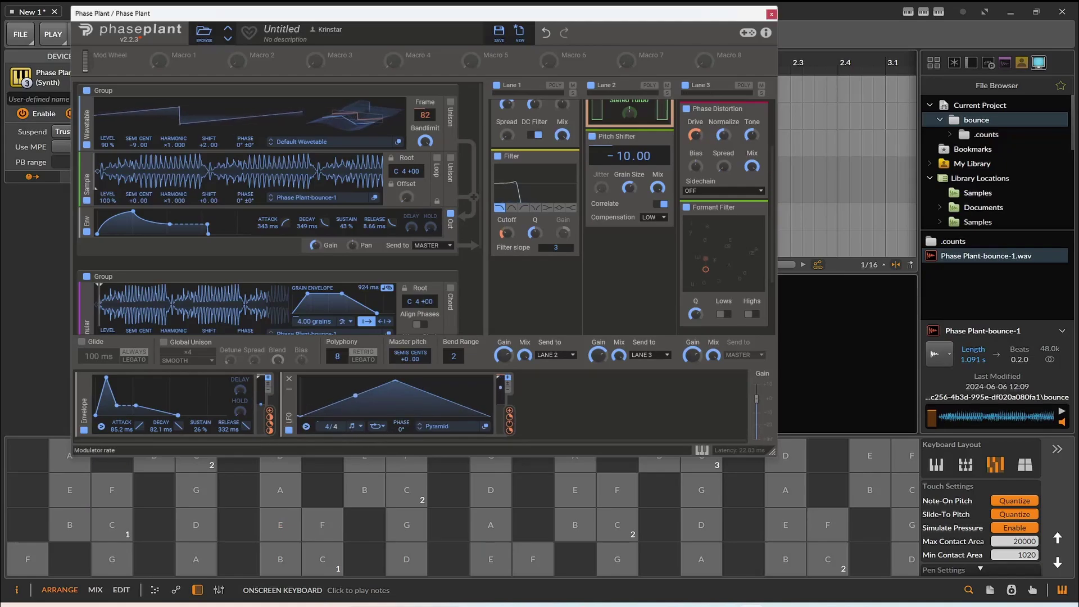
left_click(412, 565)
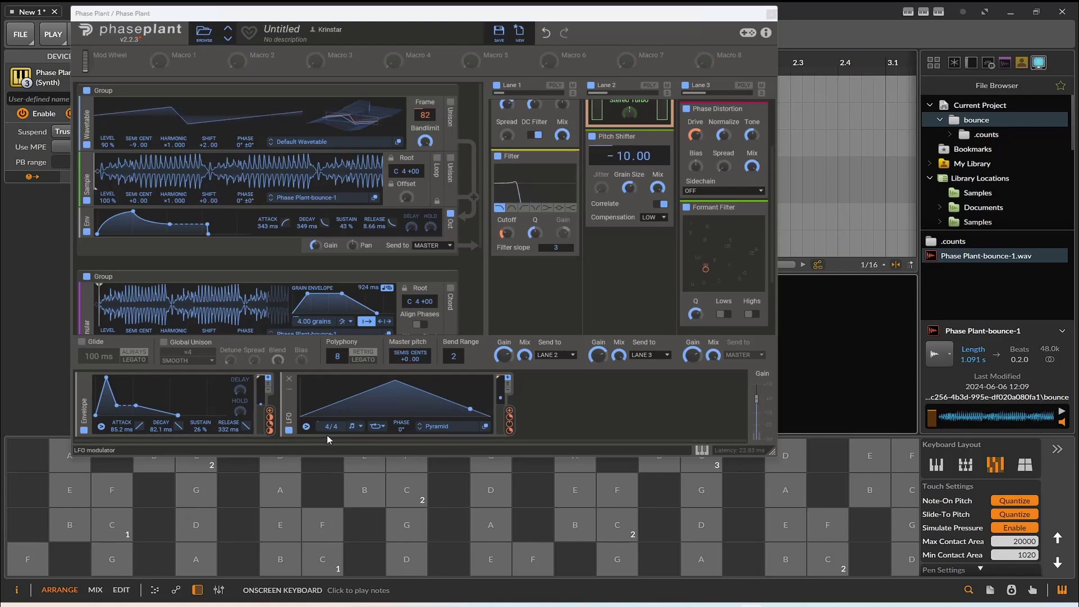
- Compare the Classic Ramp Down, Ramp Up and Saw shapes on the LFO with low notes, and keep Saw
left_click(433, 426)
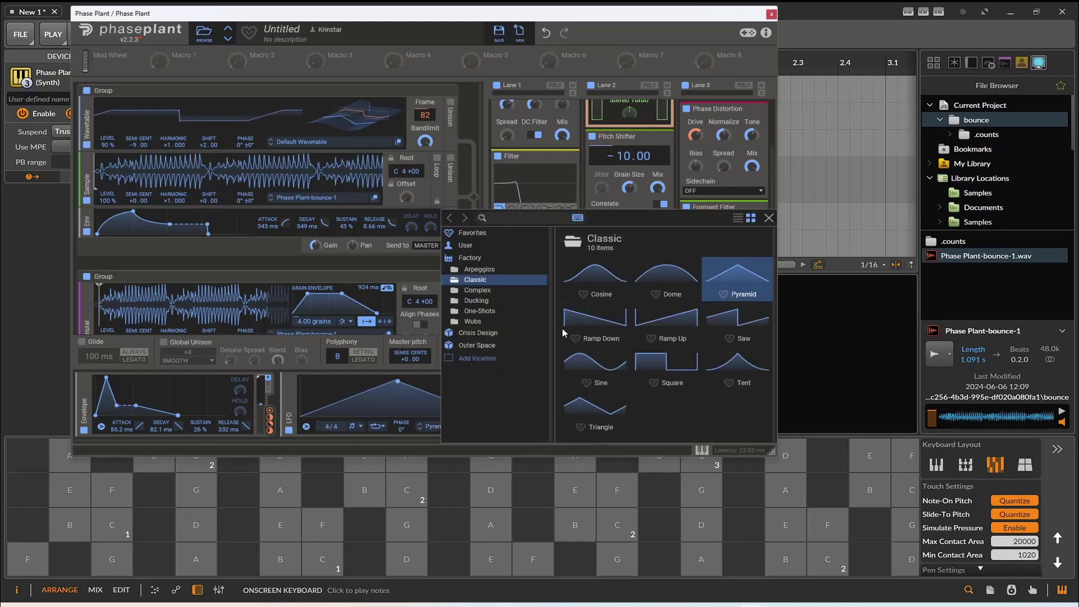
left_click(578, 324)
left_click(485, 559)
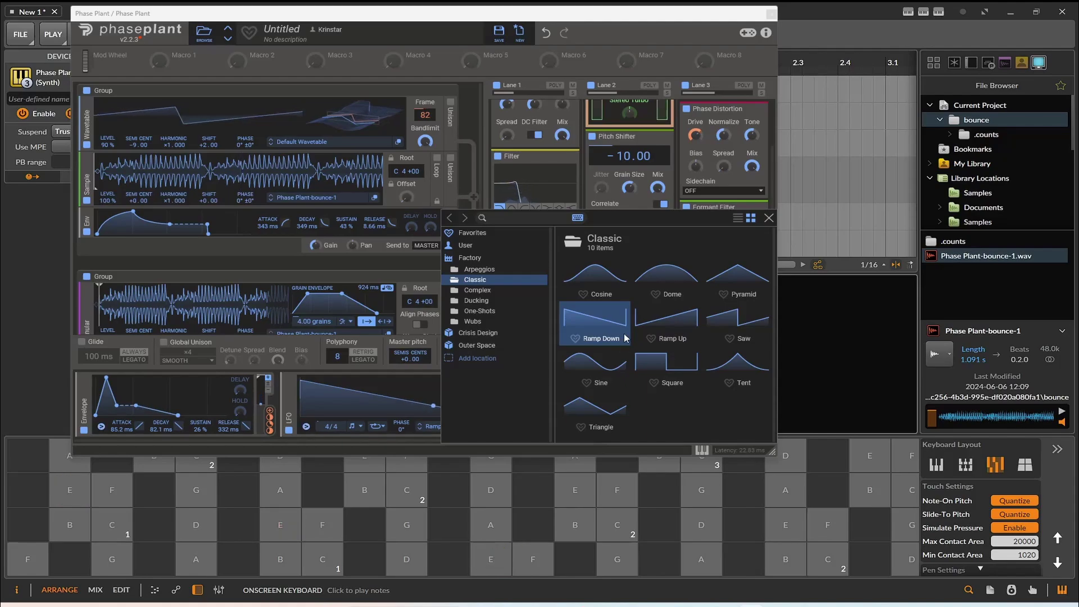
left_click(674, 320)
left_click(532, 553)
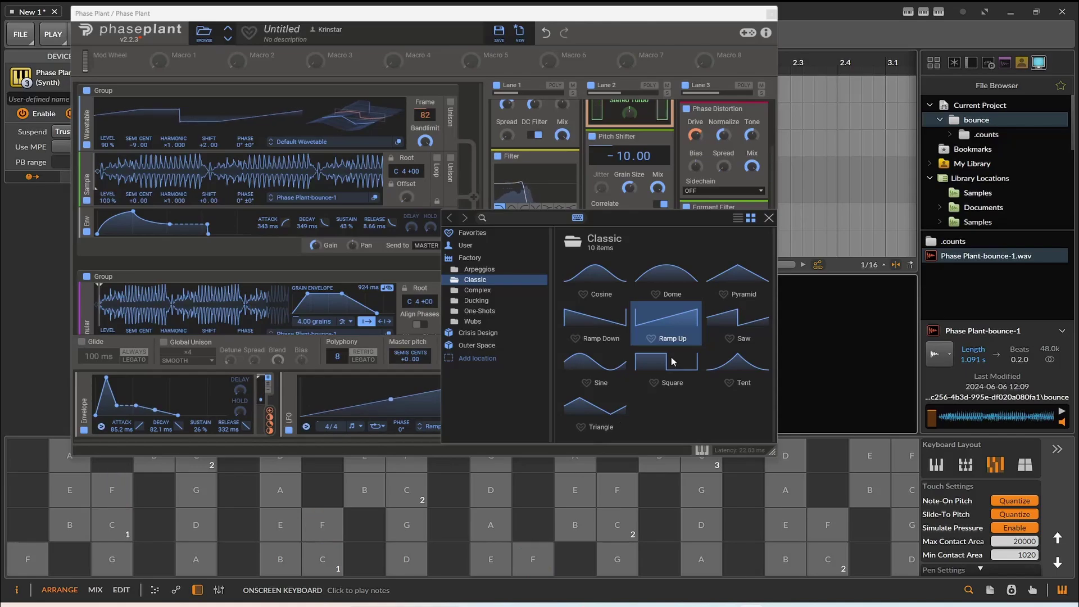
left_click(723, 320)
left_click(501, 571)
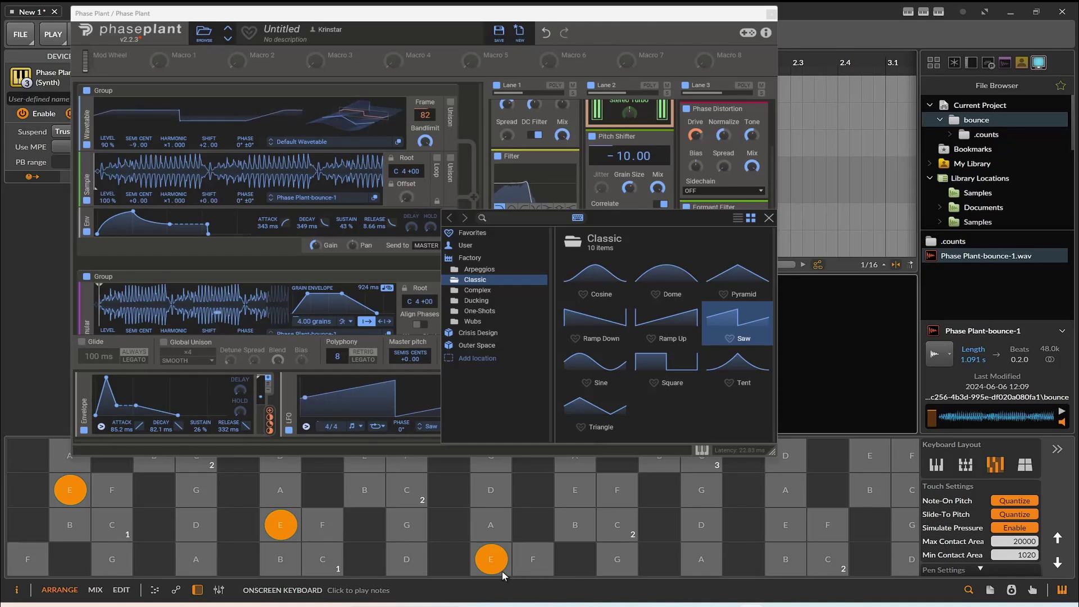
left_click_drag(501, 569, 502, 569)
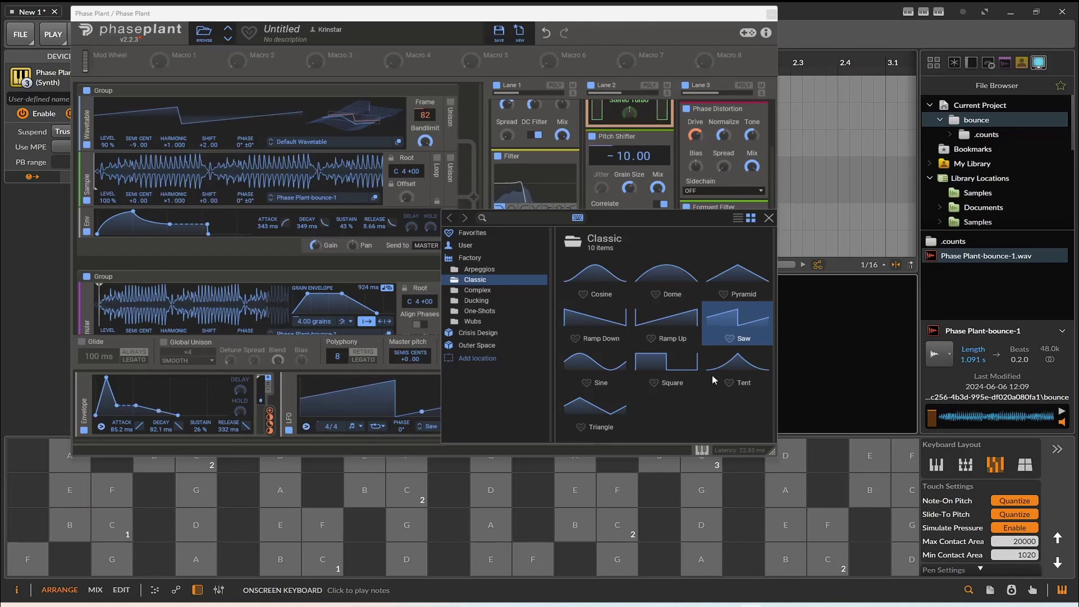
left_click(768, 218)
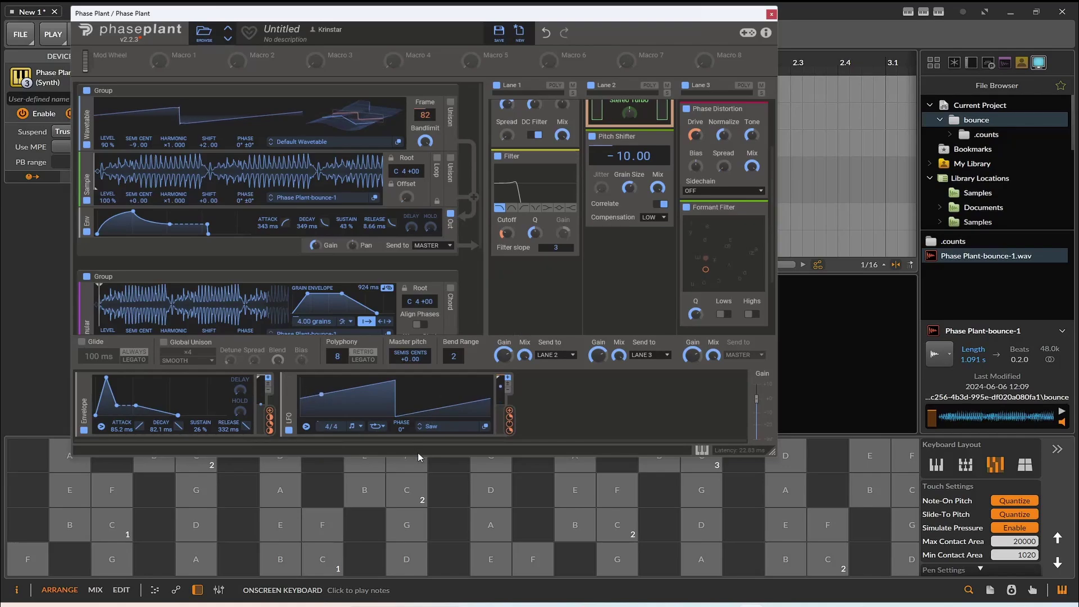
- Audition the patch with the Saw-shaped LFO, playing low C and B notes
left_click(406, 485)
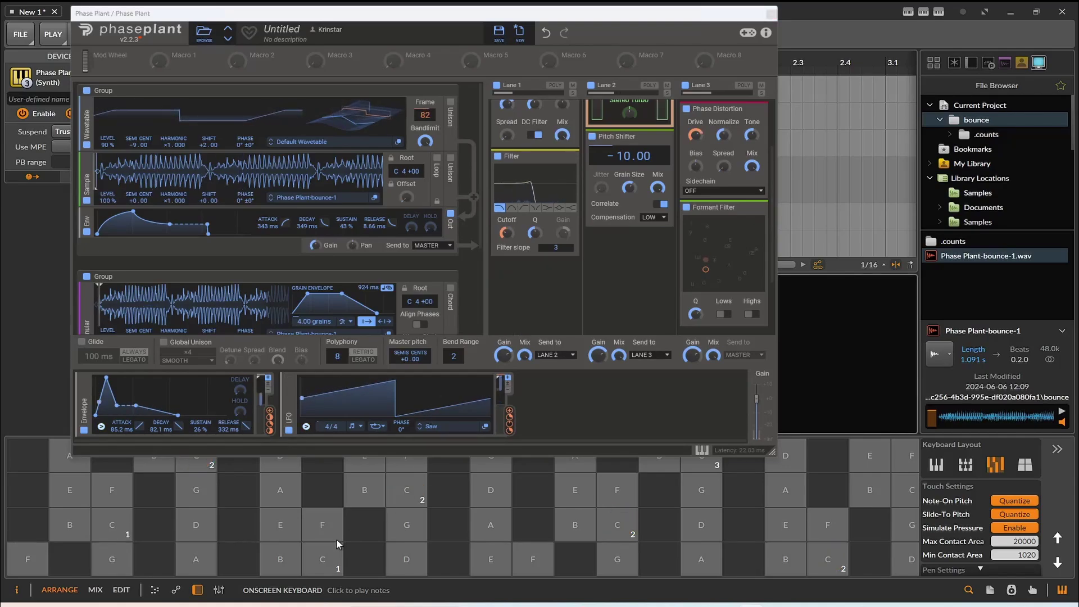
left_click(322, 562)
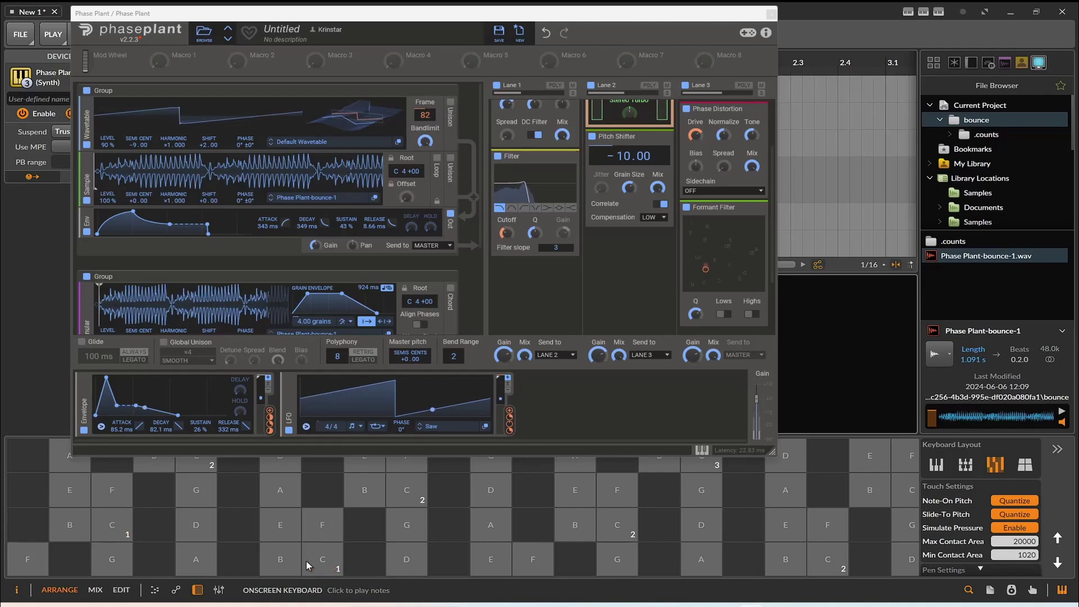
left_click(299, 560)
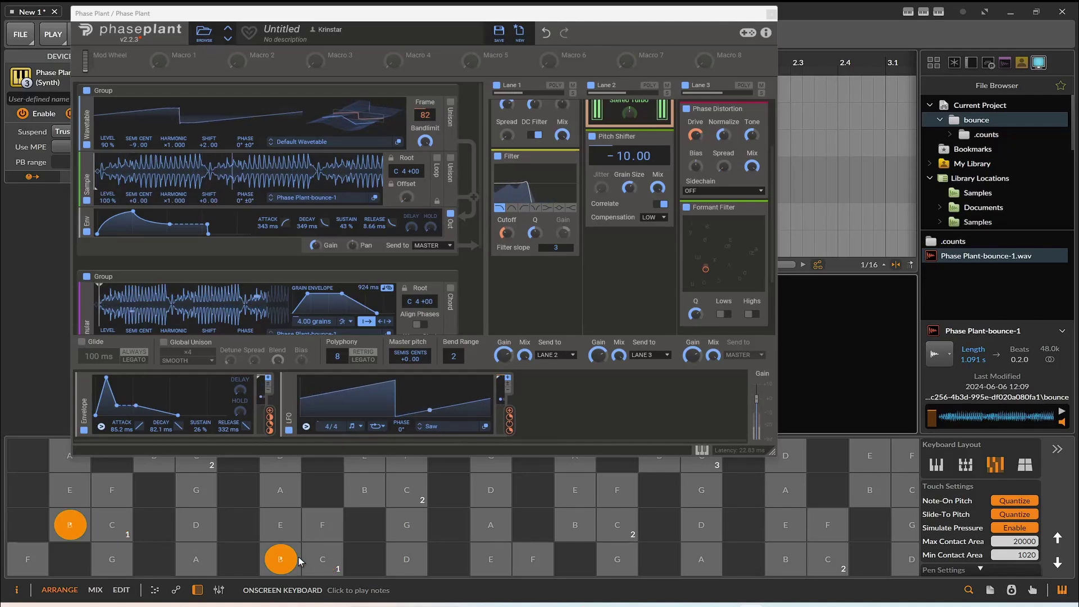
- Switch the Wavetable oscillator off, audition a low B note without it, and switch it back on
left_click(87, 145)
left_click(279, 559)
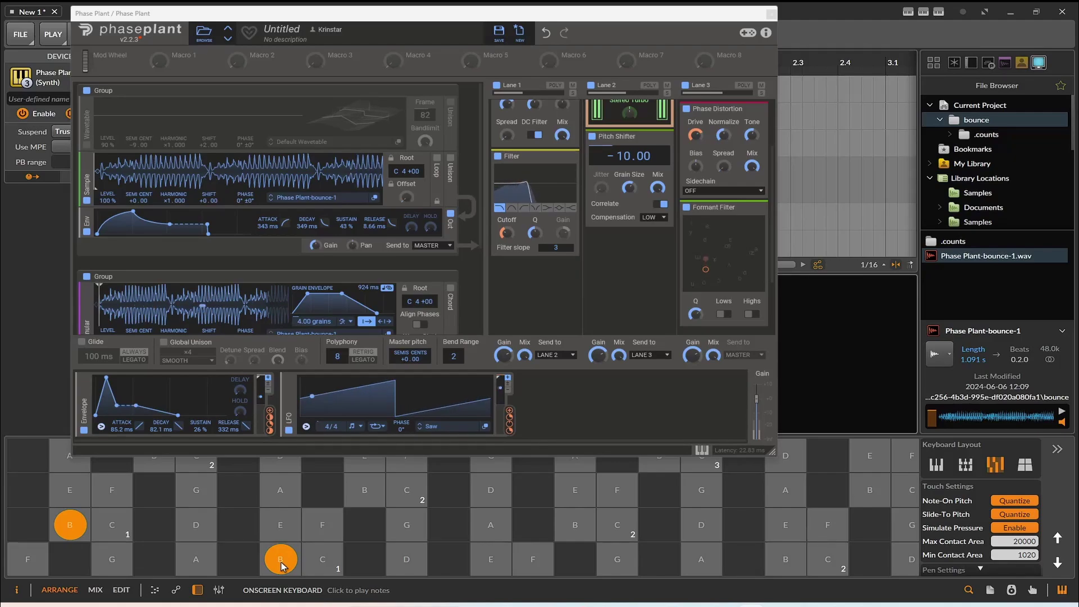
left_click(86, 145)
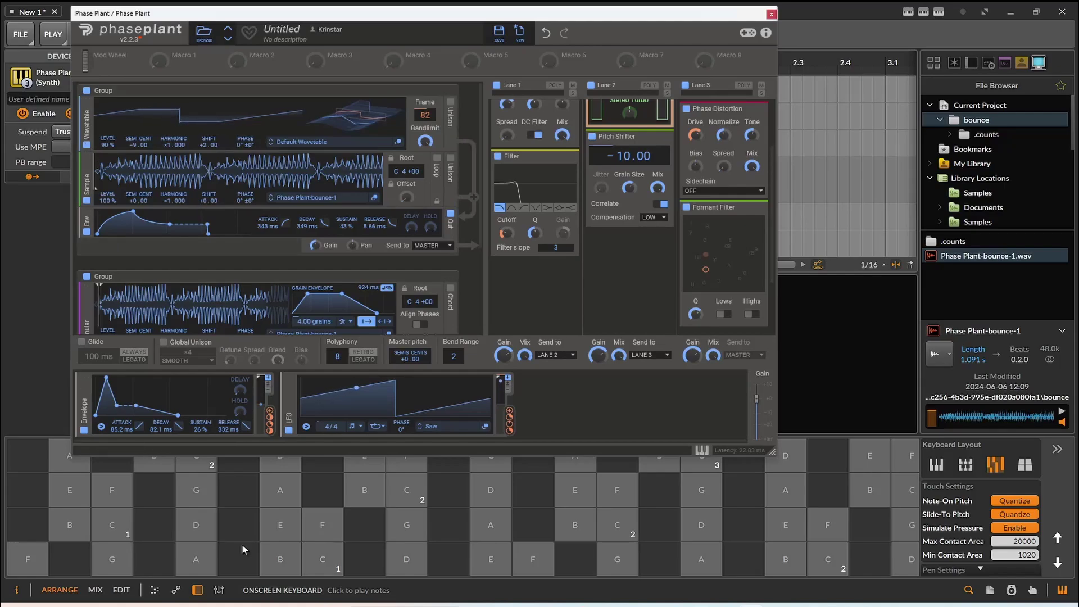
- Audition a low B with the Wavetable oscillator active and set the Sample oscillator's root to A 3
left_click(264, 557)
left_click_drag(264, 558, 279, 559)
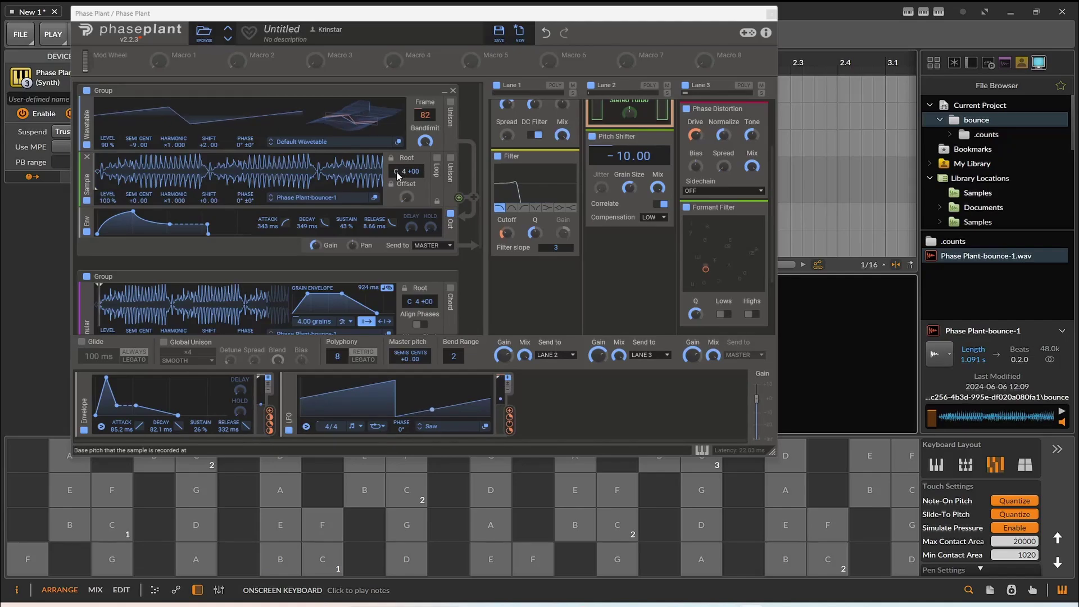
scroll(396, 171, "down", 3)
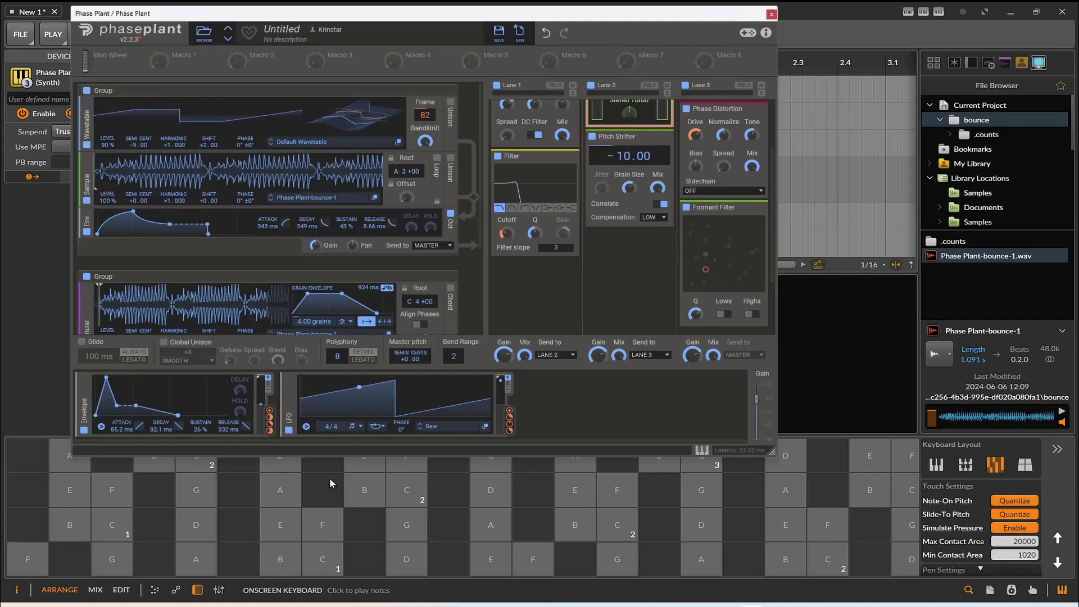
- Turn on looping for the Sample oscillator and audition the patch with a low B note
left_click_drag(298, 555, 291, 569)
left_click(436, 158)
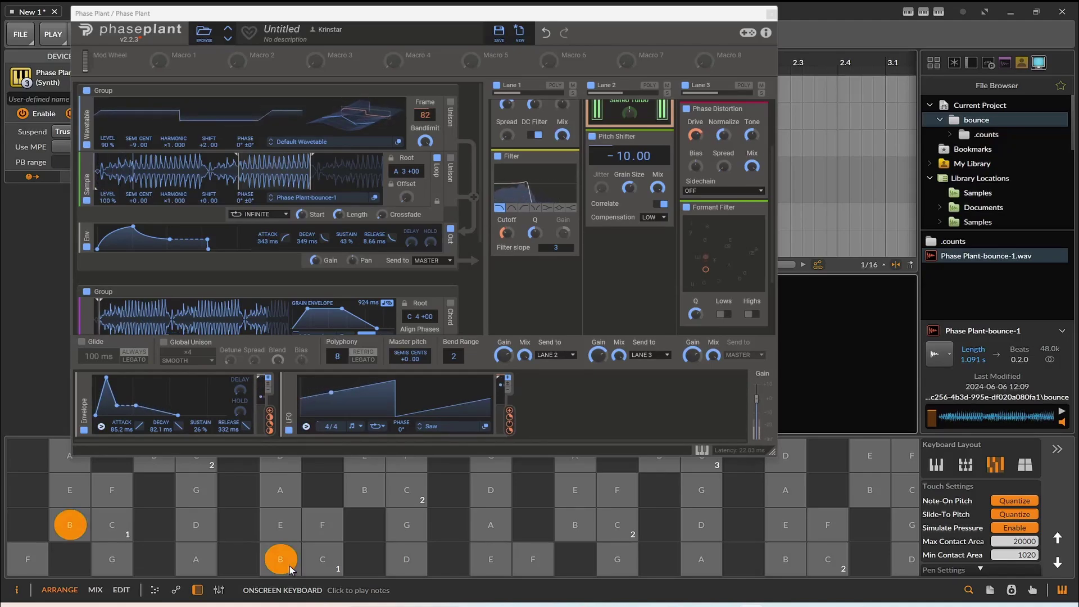
left_click_drag(291, 569, 291, 569)
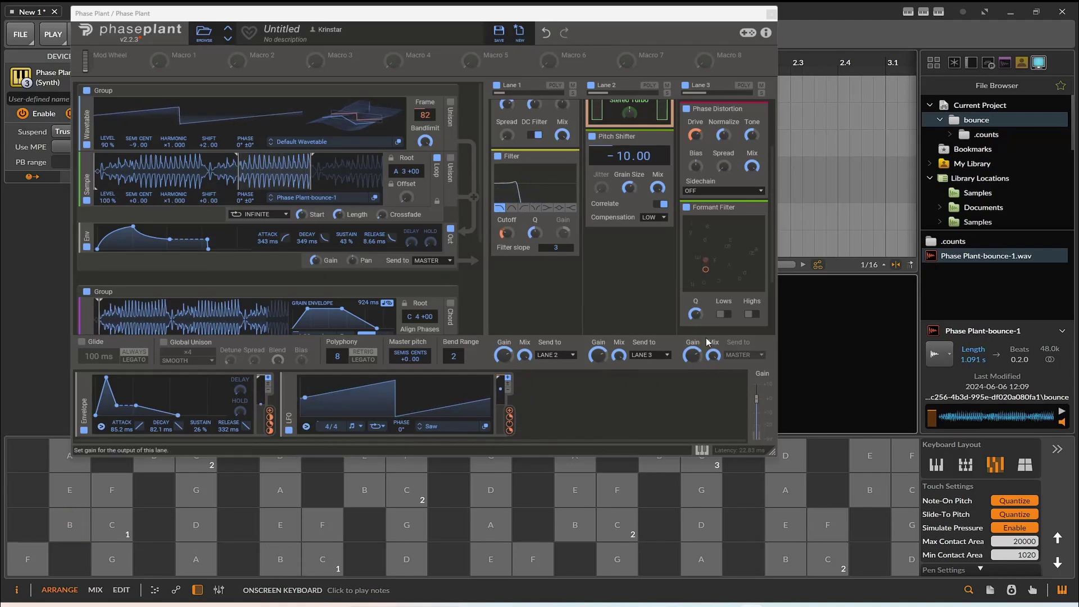
- Allow high frequencies through the Formant Filter and audition the result with D notes
left_click(751, 314)
left_click_drag(400, 548, 401, 548)
mouse_move(696, 318)
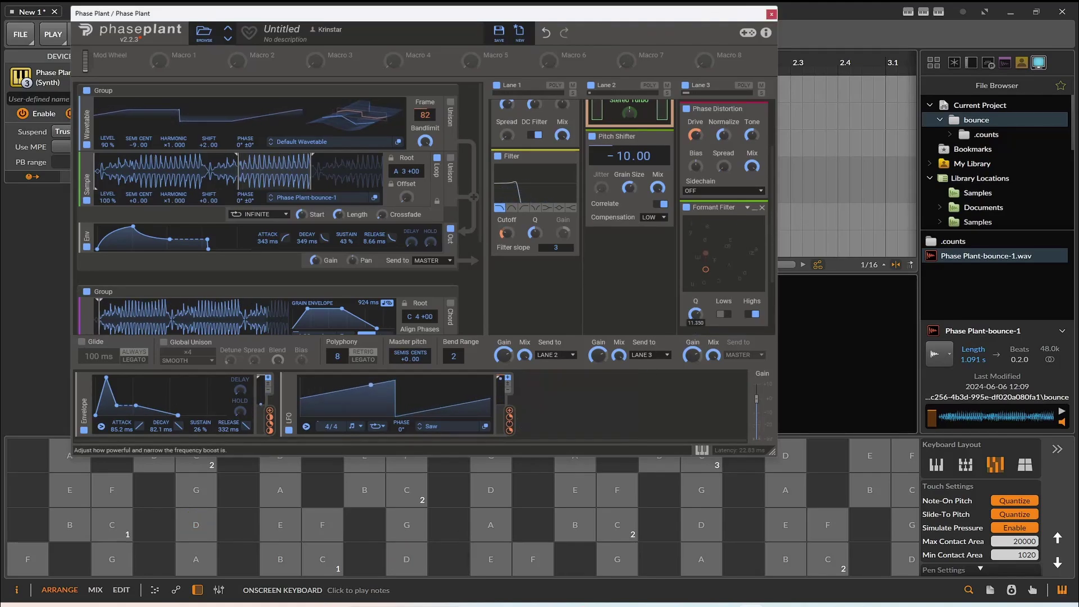
left_click_drag(413, 561, 414, 562)
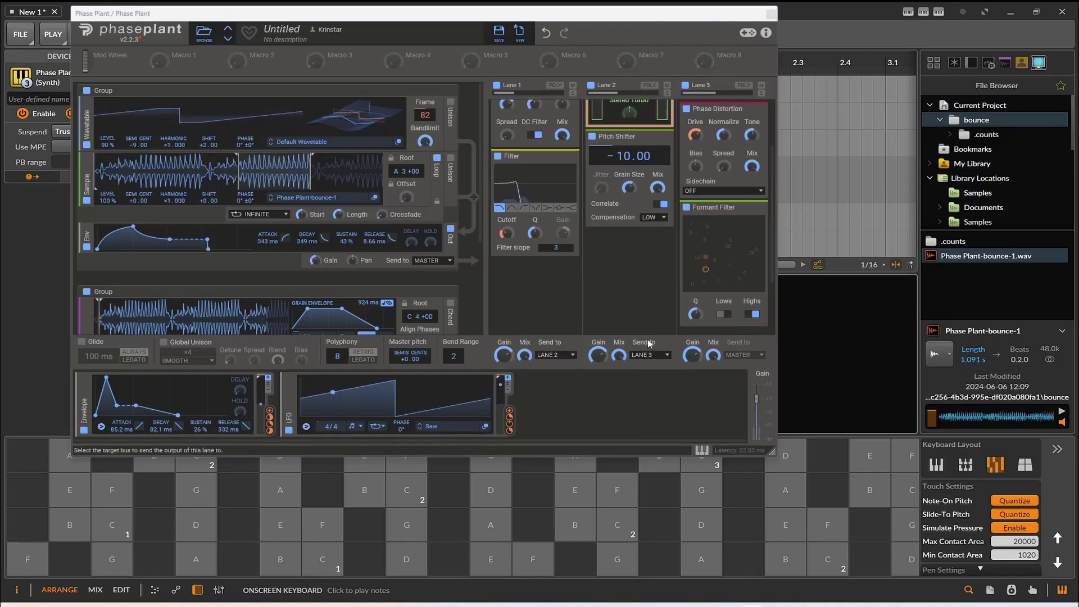
- Add a Disperser after the Pitch Shifter in Lane 2 and audition it with a few low notes
left_click(660, 281)
left_click(726, 327)
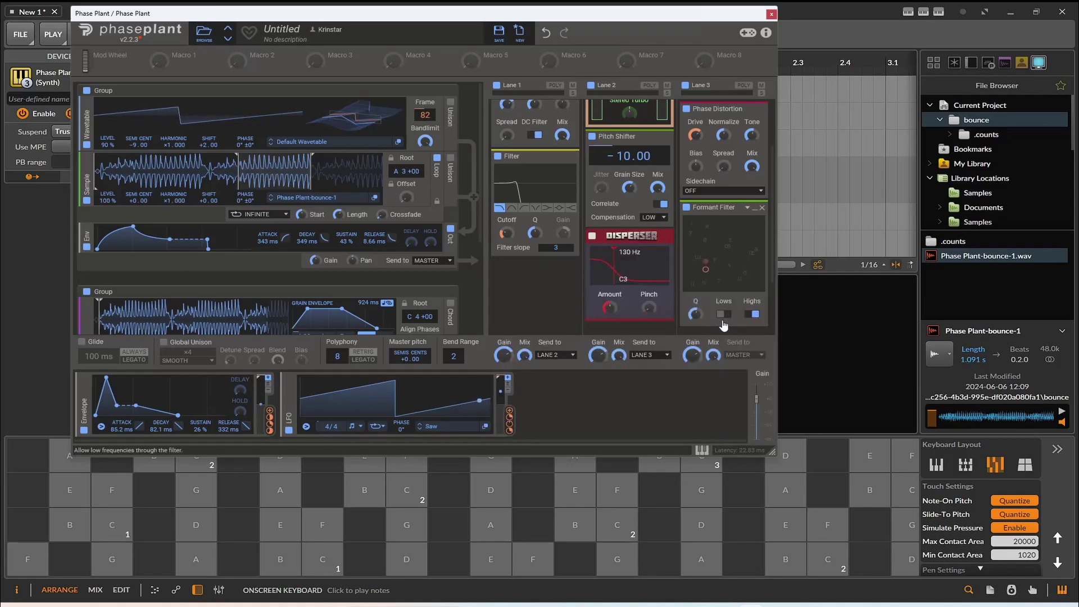
left_click_drag(406, 518, 394, 518)
left_click_drag(323, 559, 316, 558)
- Adjust the Disperser's Amount, set its frequency to about 611 Hz, and audition it with low notes
left_click_drag(609, 308, 608, 308)
left_click_drag(199, 554, 198, 552)
left_click_drag(613, 253, 630, 253)
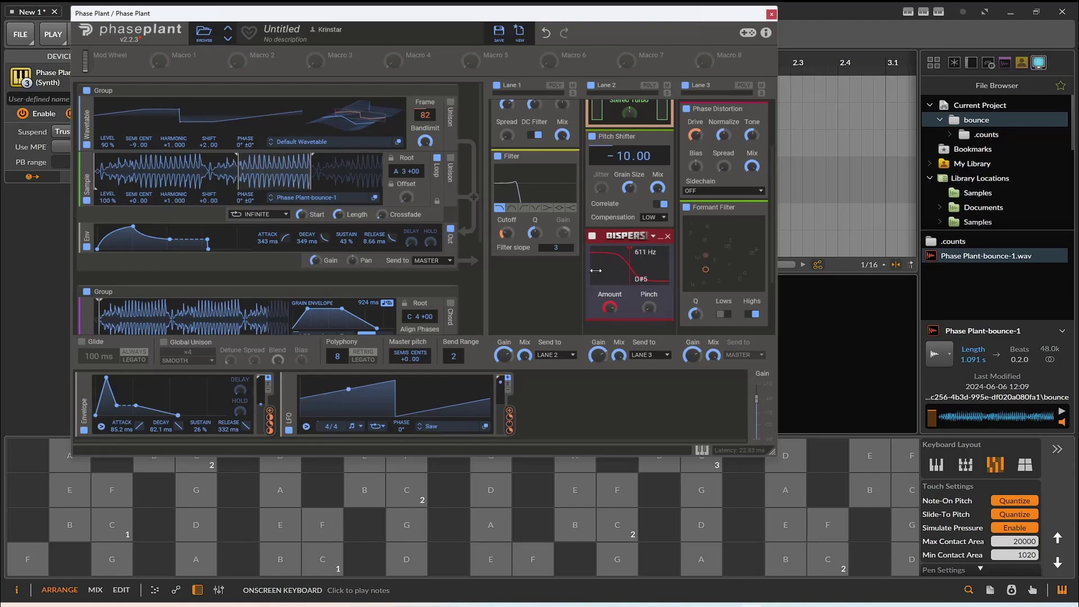
left_click_drag(267, 558, 268, 560)
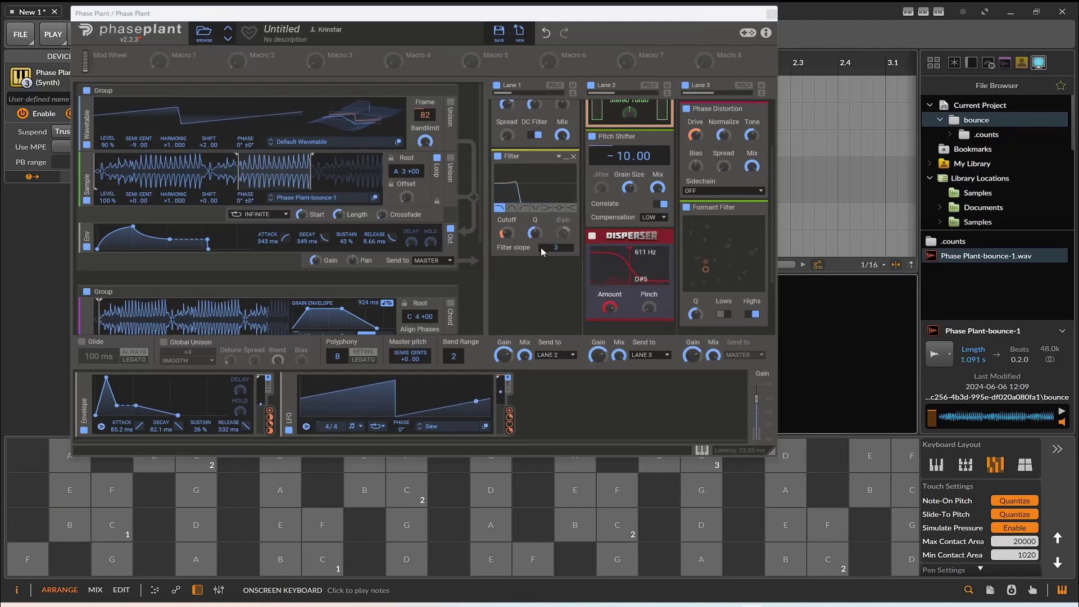
- Add a Comb Filter at the end of Lane 1, set its cutoff to about 1.28 kHz, and audition it with low B notes
left_click(537, 258)
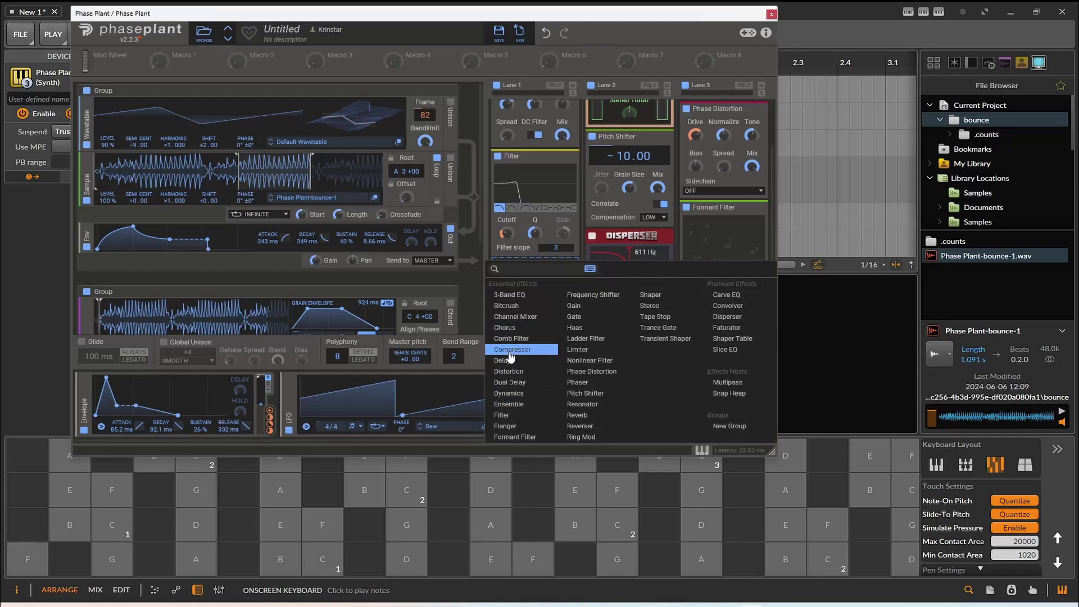
left_click(525, 341)
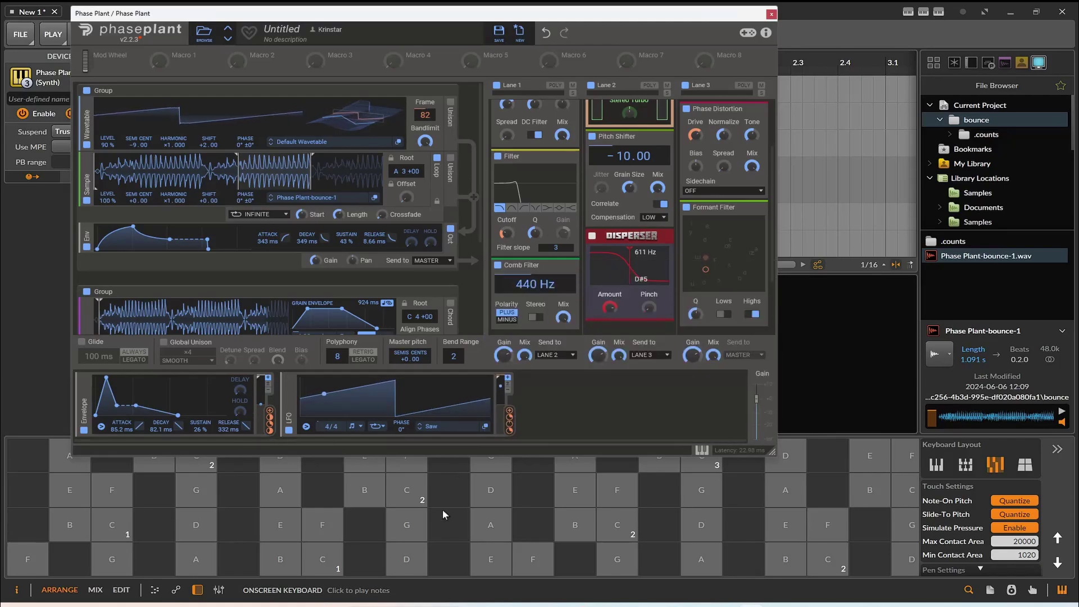
left_click_drag(340, 563, 345, 545)
left_click_drag(511, 287, 531, 260)
left_click(284, 568)
left_click(292, 565)
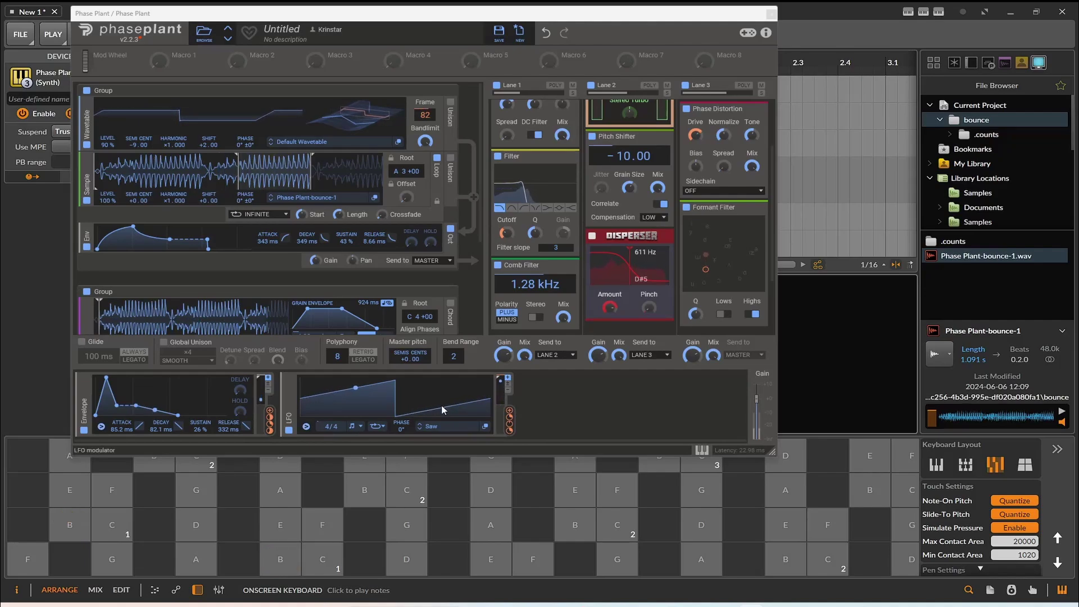
- Compare Comb Filter cutoffs of about 101 Hz and 9.82 kHz with low B notes, keeping 9.82 kHz
left_click_drag(534, 284, 535, 306)
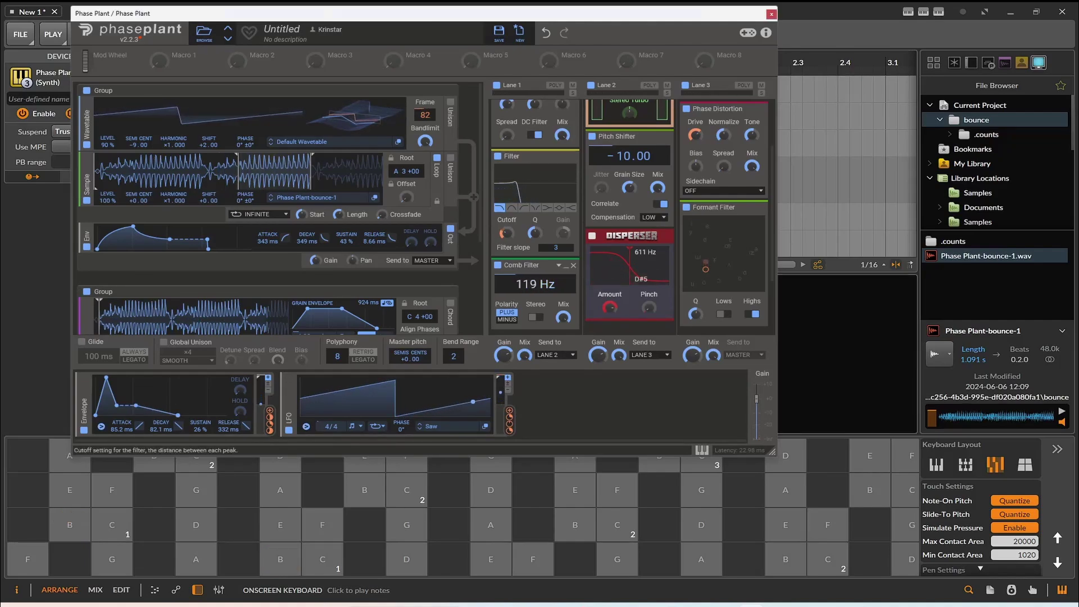
left_click(277, 558)
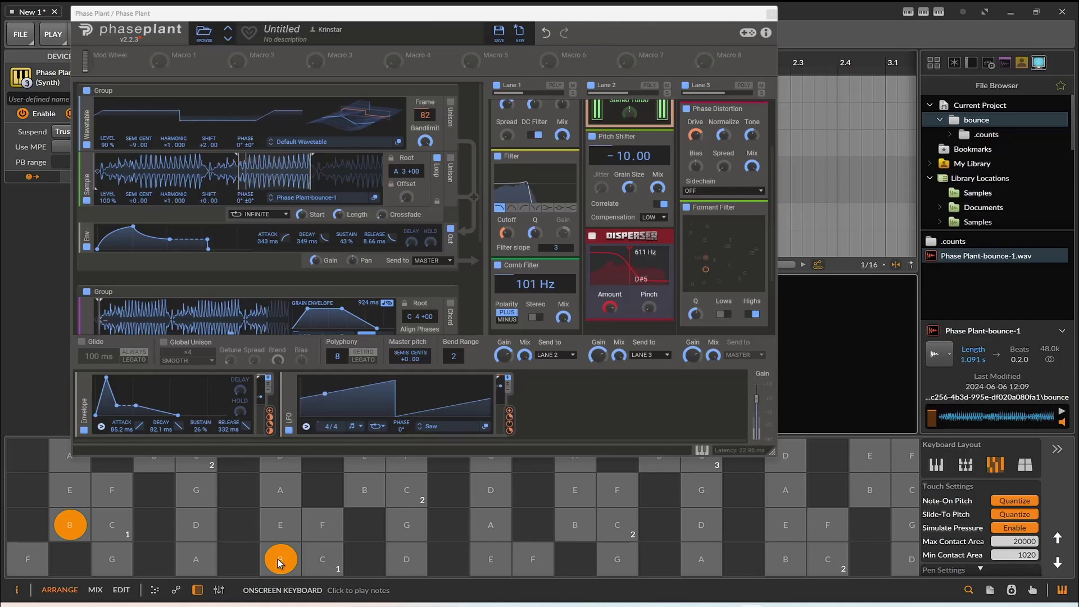
left_click_drag(535, 283, 534, 258)
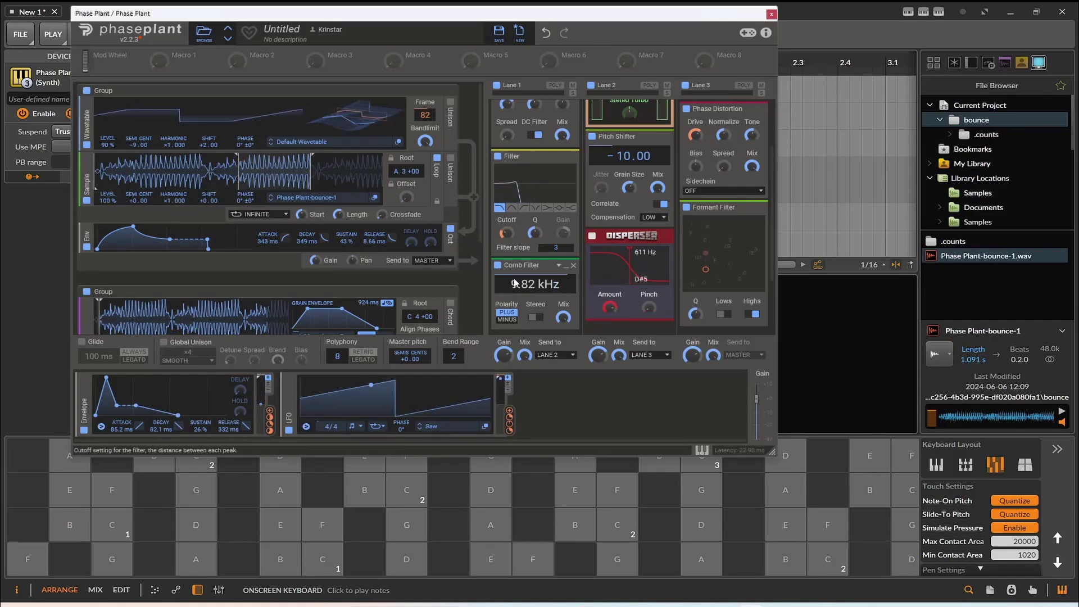
left_click(265, 561)
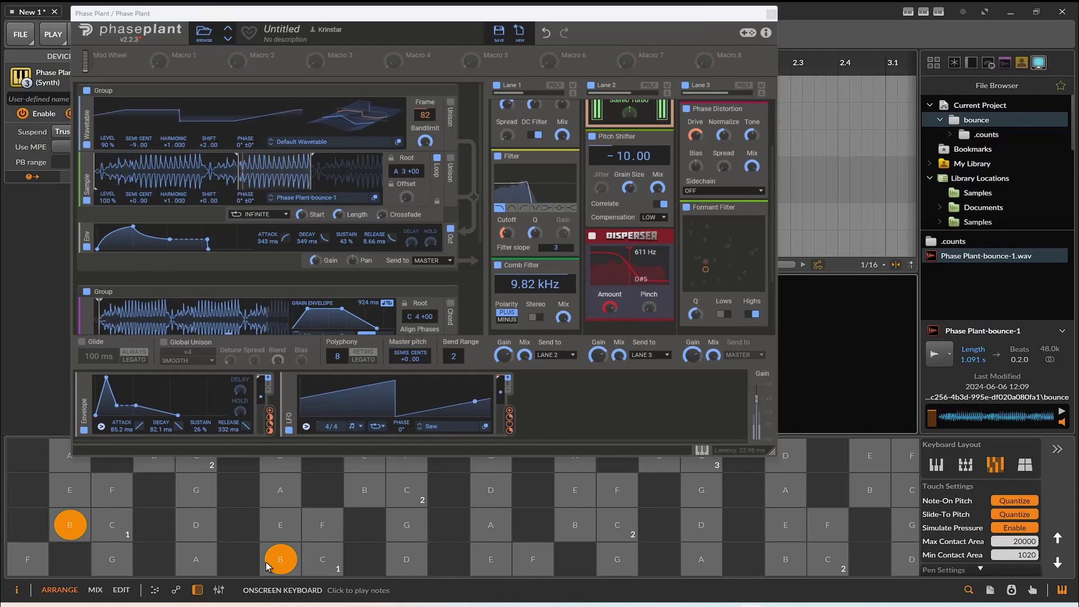
left_click_drag(265, 561, 334, 514)
- Add a Reverb after the Formant Filter in Lane 3 and audition it
scroll(533, 304, "down", 3)
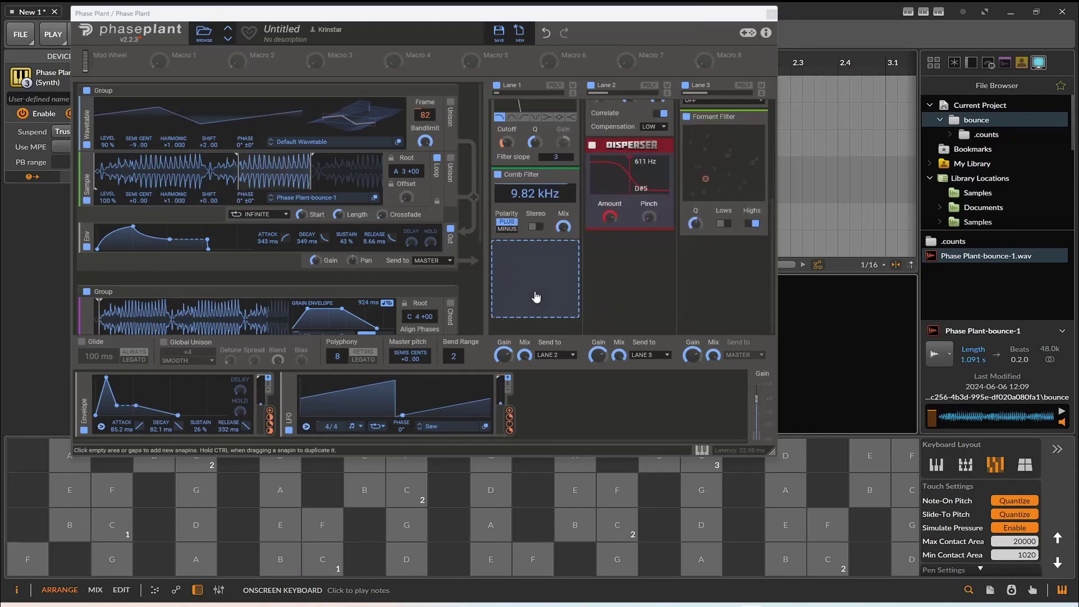
left_click(540, 267)
key("Escape")
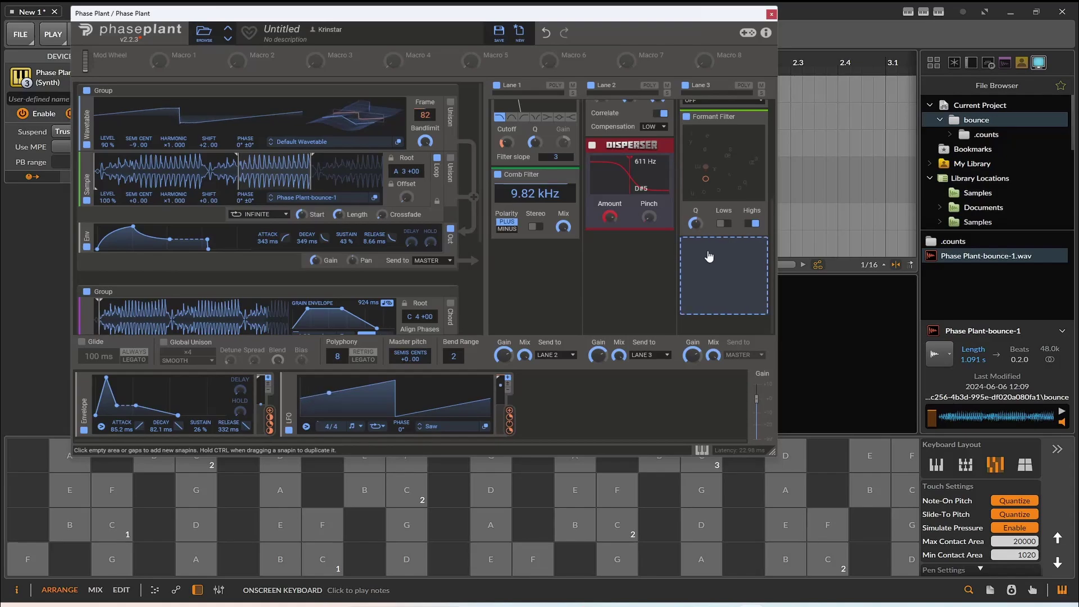
left_click(709, 256)
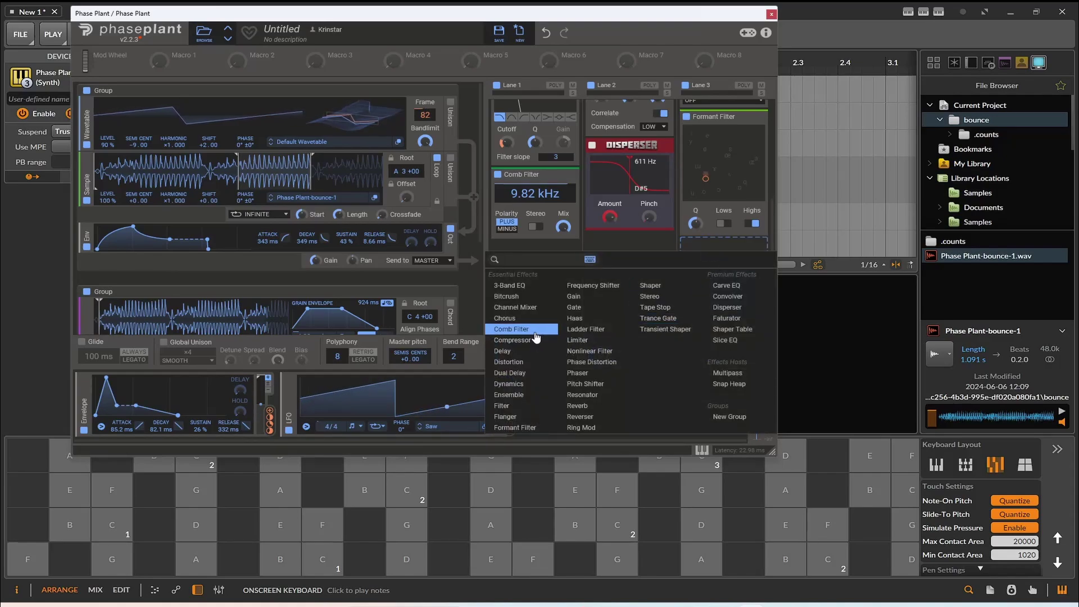
left_click(578, 405)
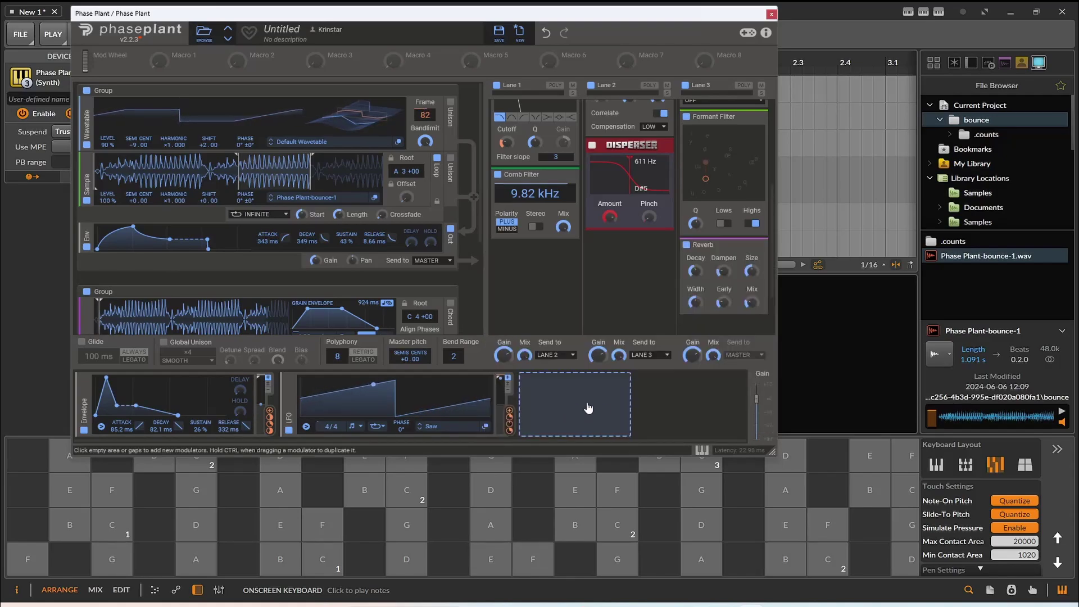
left_click(340, 524)
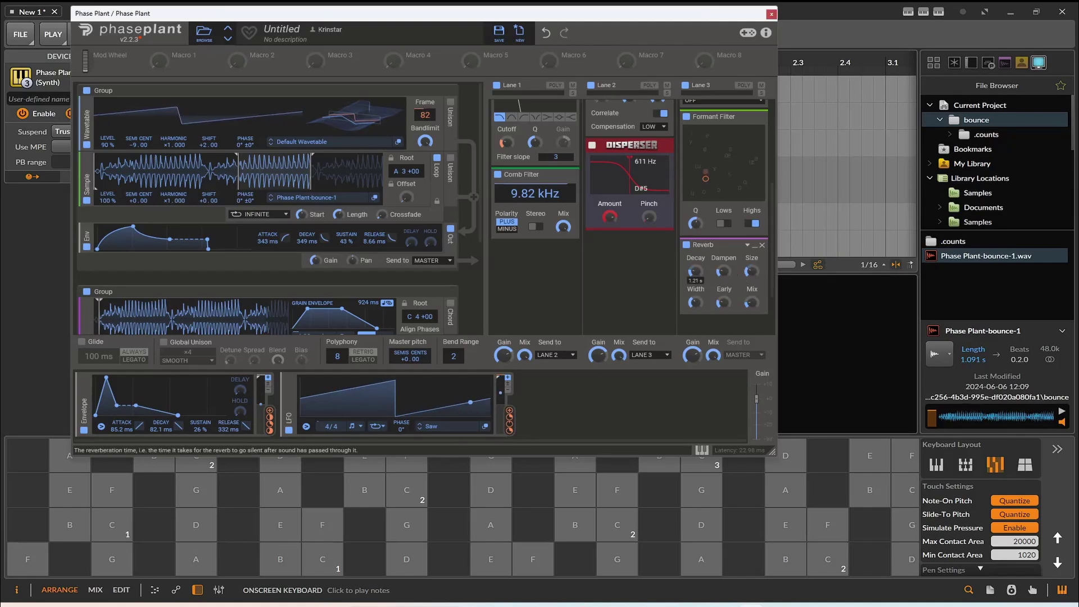
- Lengthen the Reverb's Decay and audition the patch with low D, G and higher D notes
left_click(419, 537)
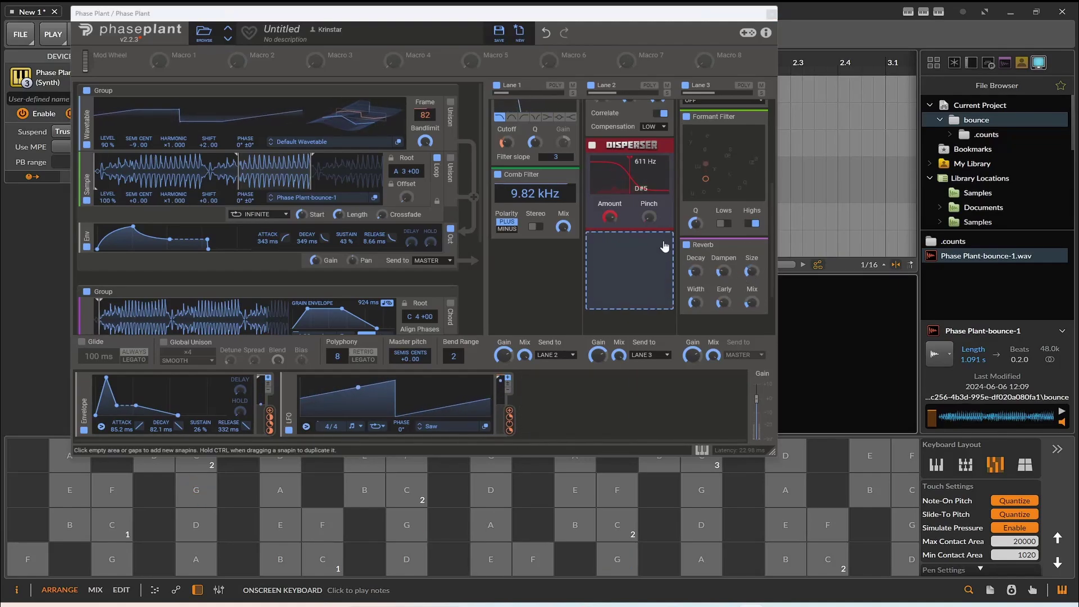
left_click(406, 533)
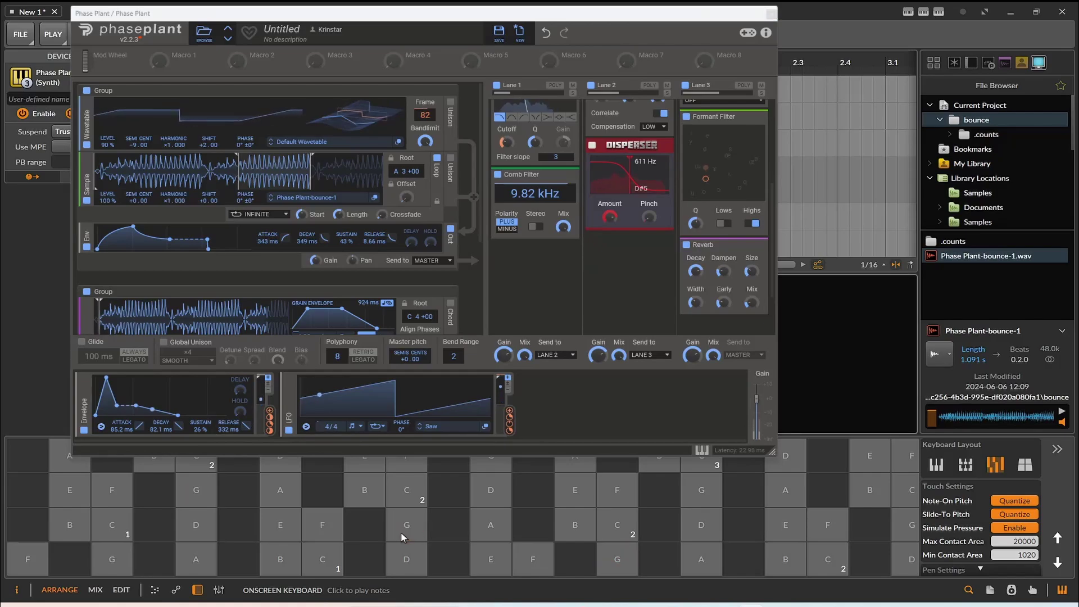
left_click(402, 536)
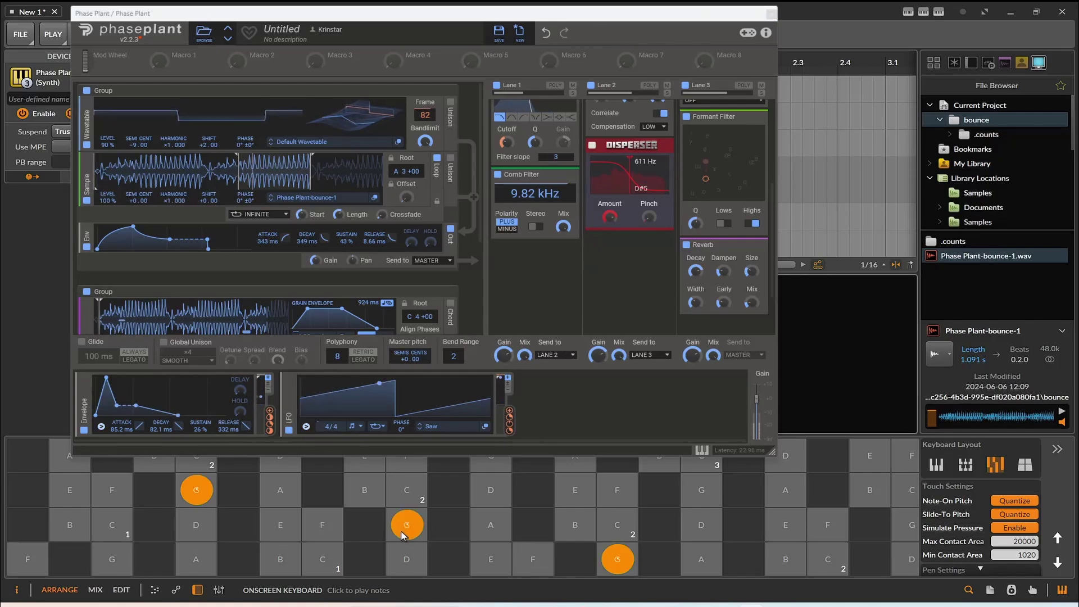
left_click(407, 561)
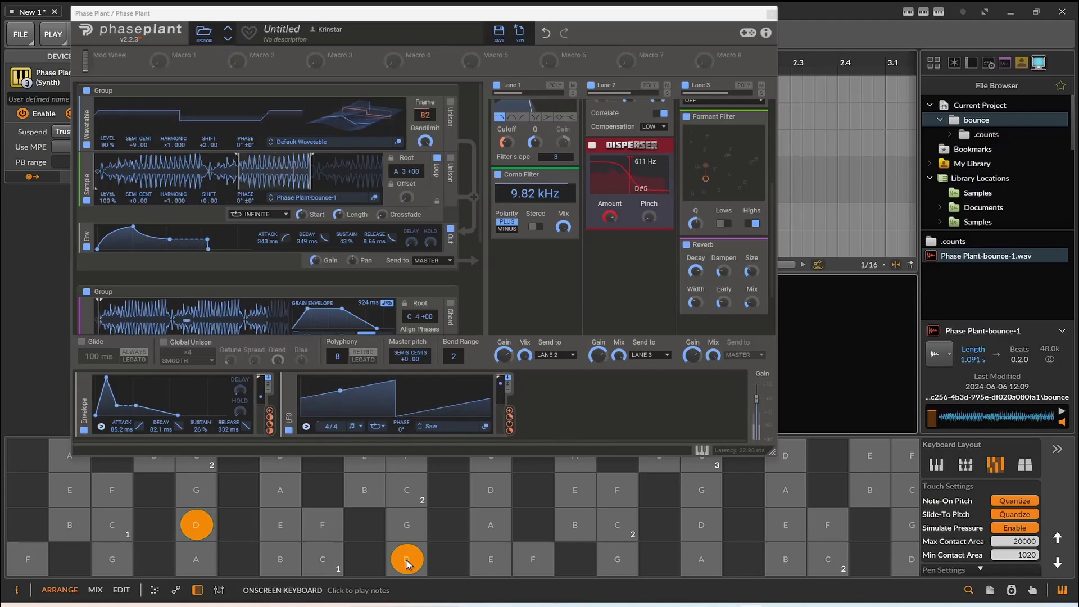
left_click(677, 530)
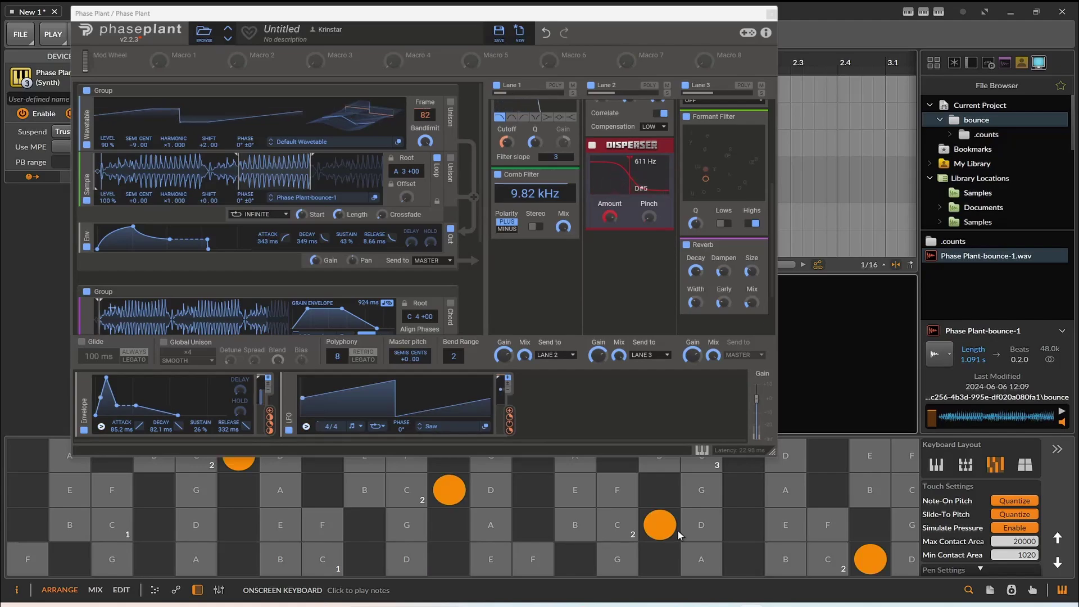
left_click(706, 526)
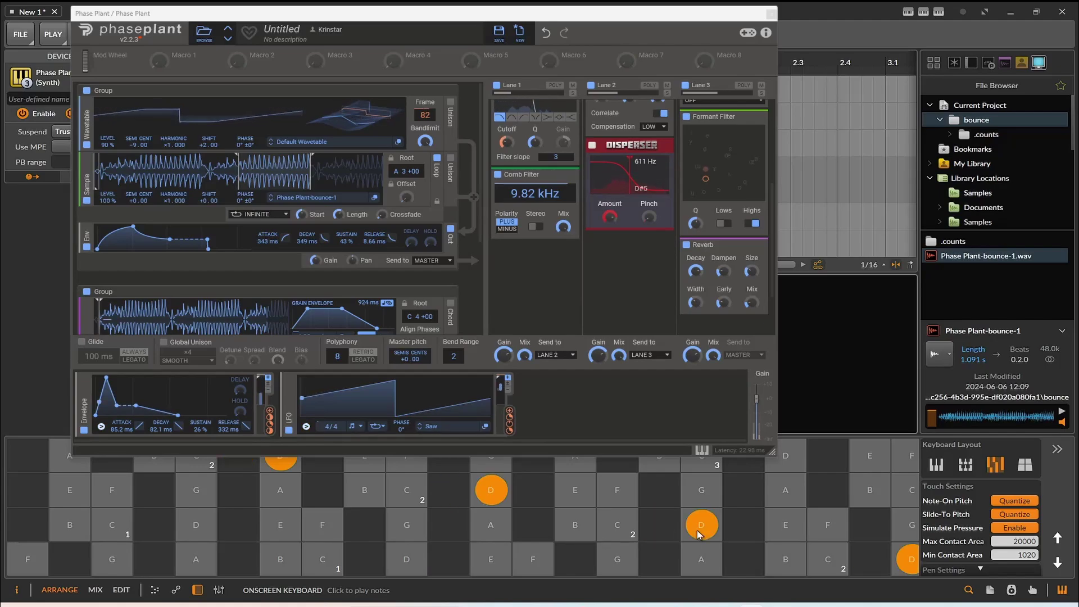
- Add a Frequency Shifter below the Disperser in Lane 2, set it to about −283 Hz, and audition a D note
left_click(628, 289)
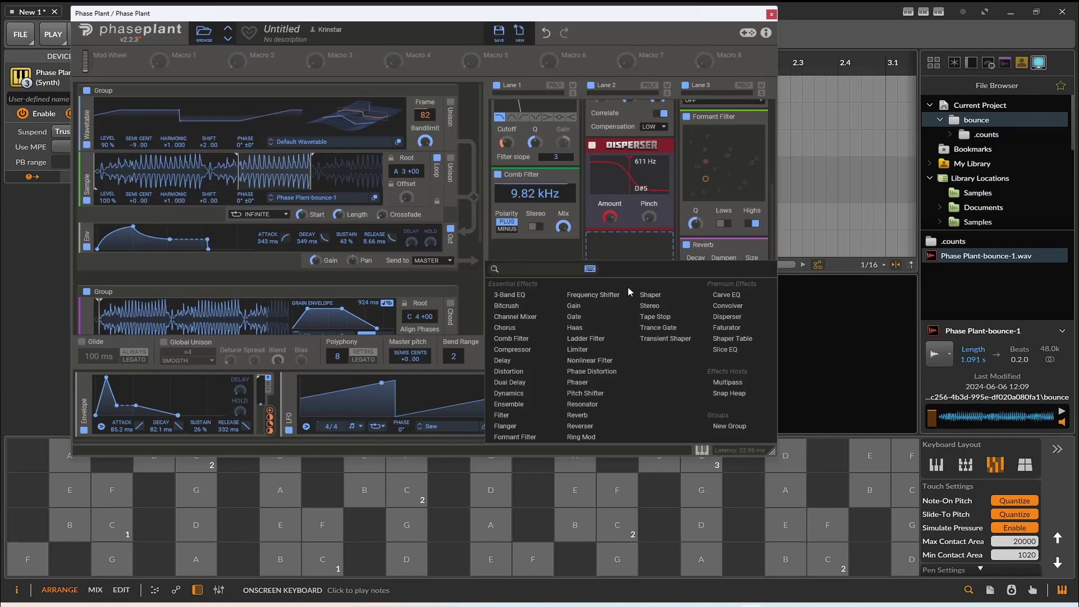
left_click(597, 296)
left_click_drag(624, 259, 624, 278)
left_click(404, 569)
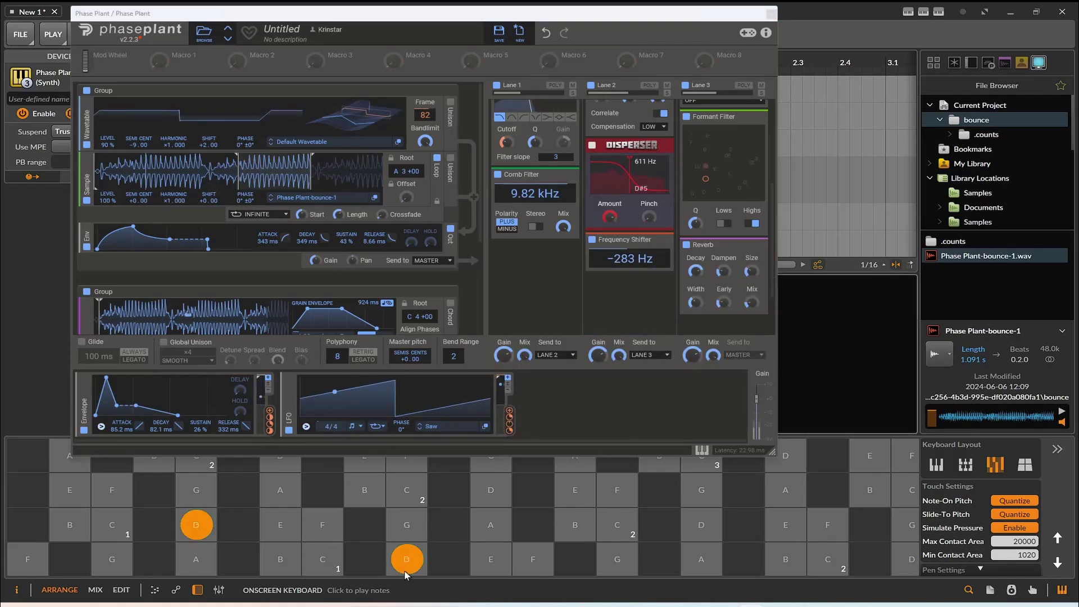
- Try Frequency Shifter amounts of about −1.17 kHz and −180 Hz while playing D and G notes
left_click_drag(626, 271, 628, 266)
left_click(407, 556)
left_click(406, 523)
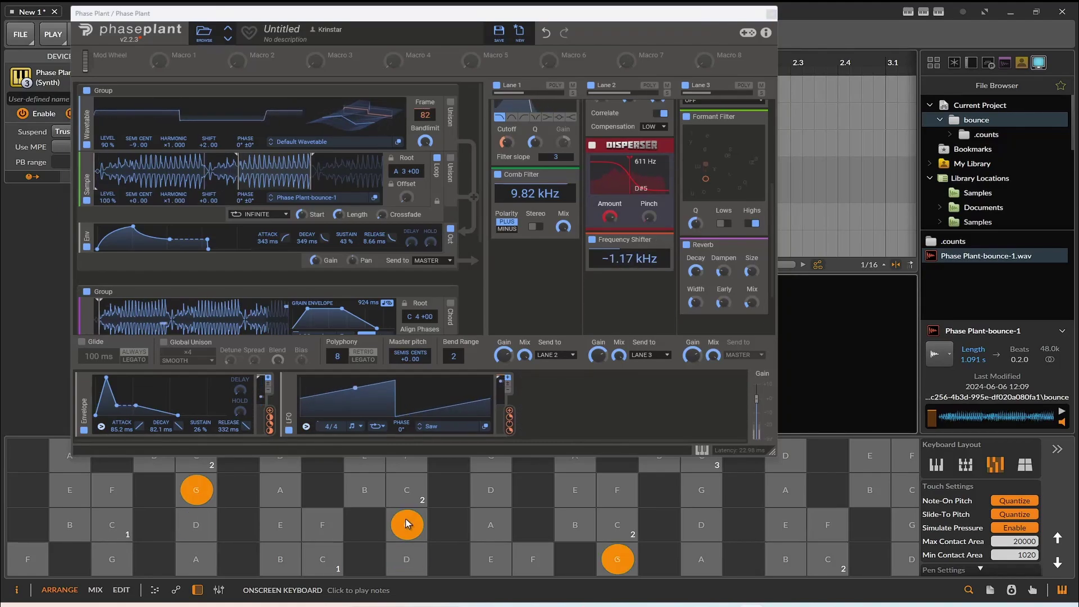
left_click_drag(623, 258, 624, 254)
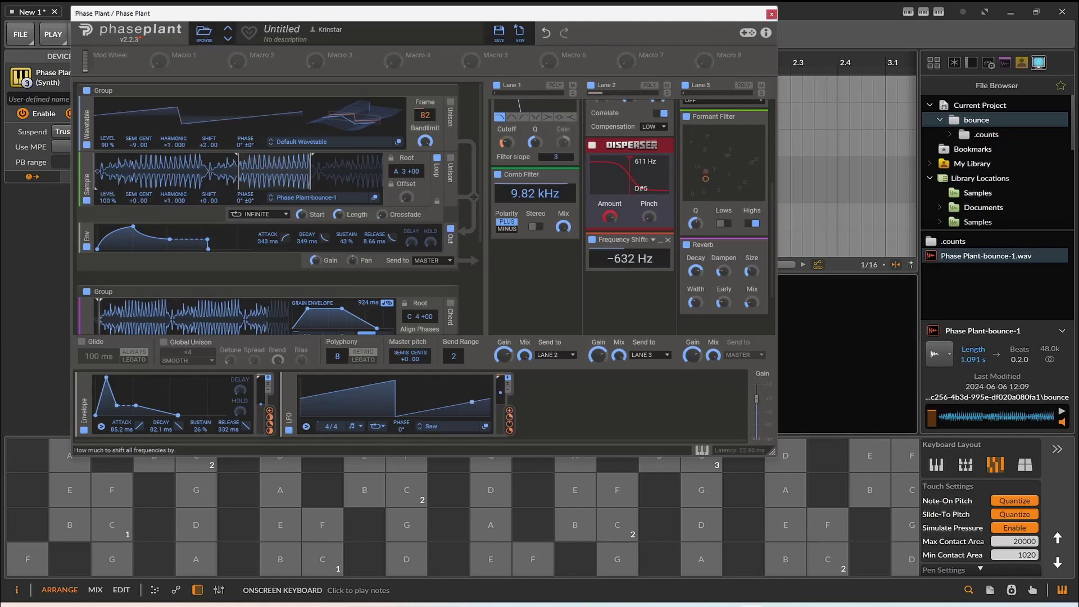
left_click(499, 502)
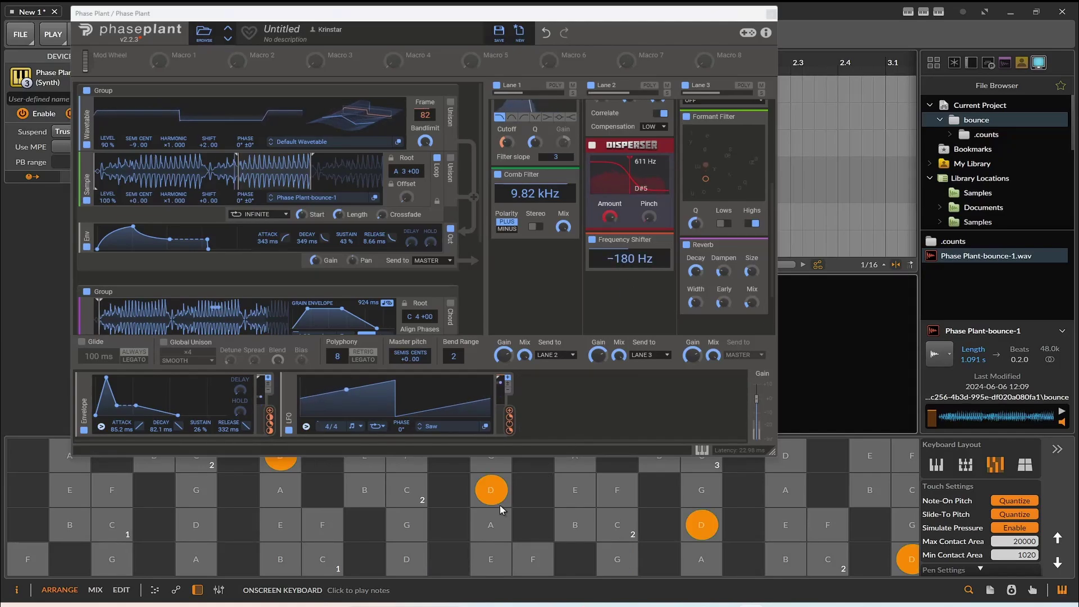
- Compare positive Frequency Shifter amounts of about 1.52 kHz, 727 Hz and 462 Hz with low notes, keeping 462 Hz
left_click(536, 557)
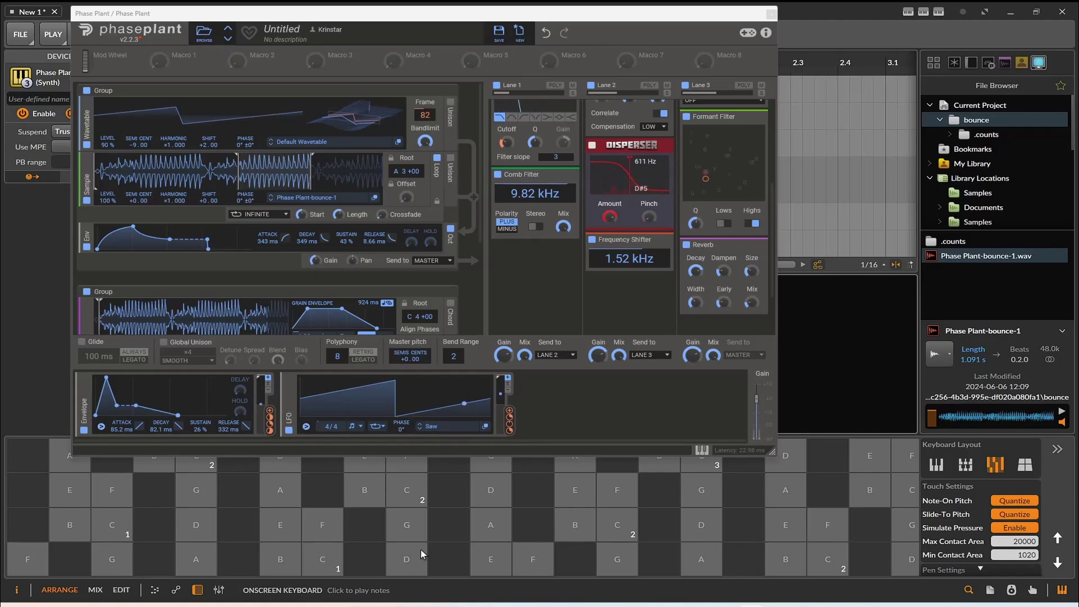
left_click(403, 558)
left_click_drag(618, 257, 611, 265)
left_click(497, 554)
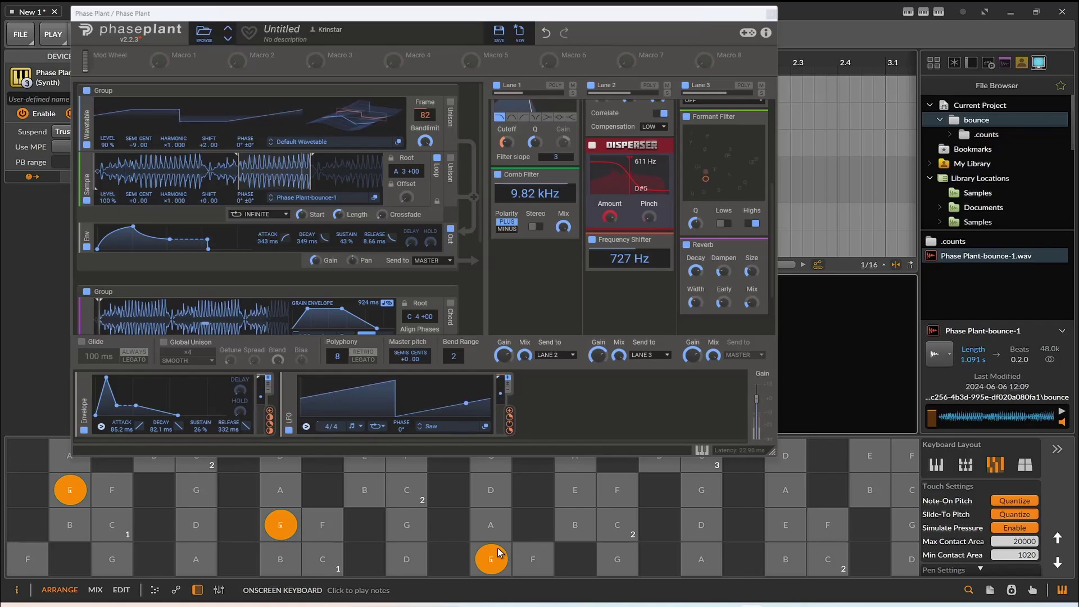
left_click_drag(621, 257, 621, 295)
left_click(420, 555)
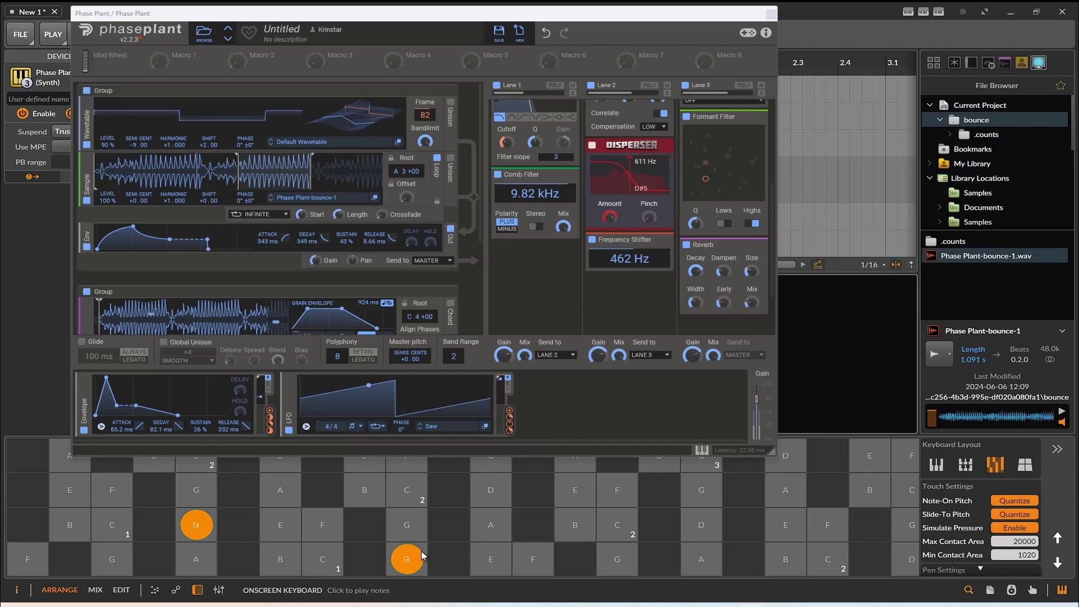
- Modulate the Frequency Shifter's amount with the LFO at +37.5% and audition a low D note
left_click_drag(500, 438, 629, 269)
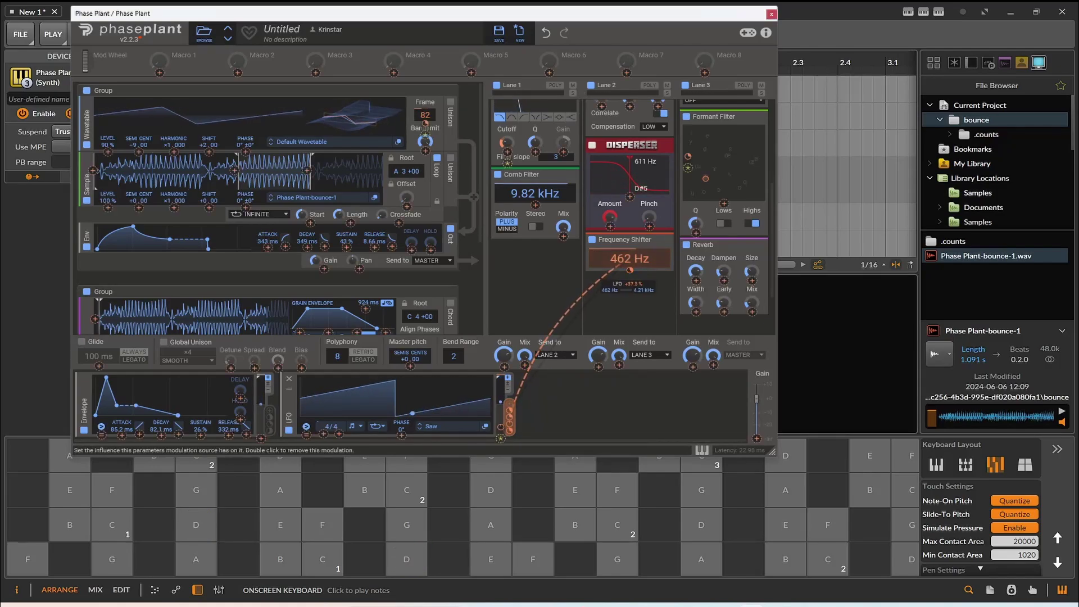
left_click(408, 558)
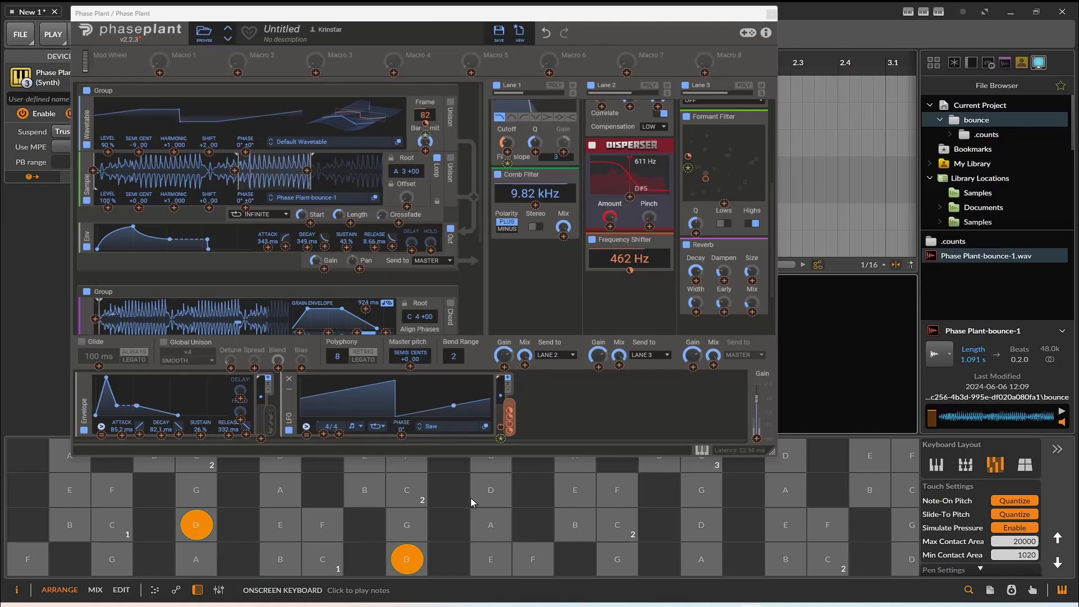
- Try modulating the Frequency Shifter's amount with the LFO at −35.5% and audition a low D note
left_click_drag(508, 416, 629, 269)
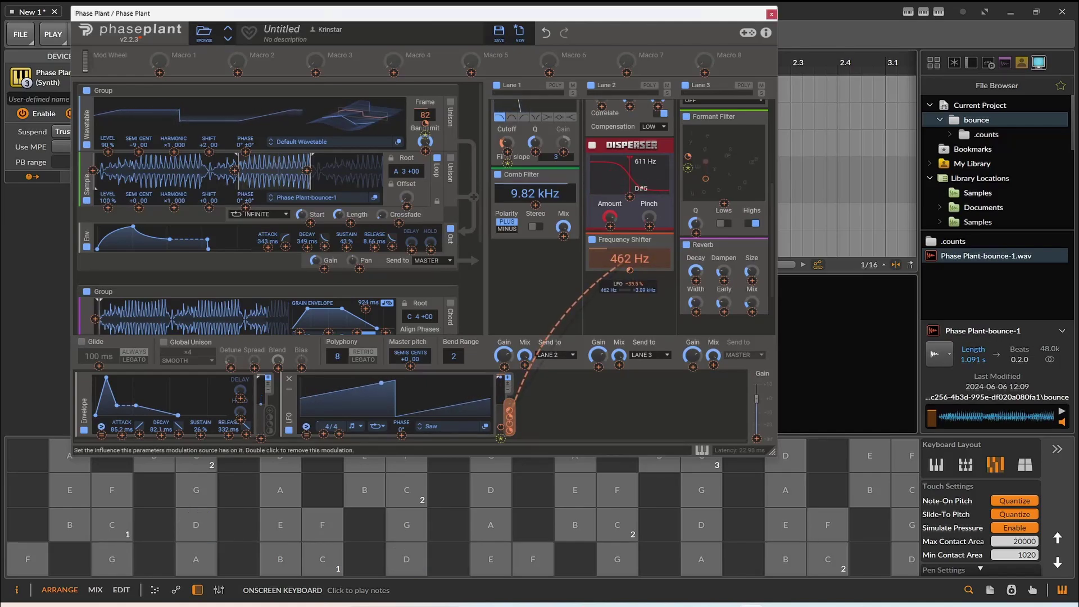
left_click(405, 560)
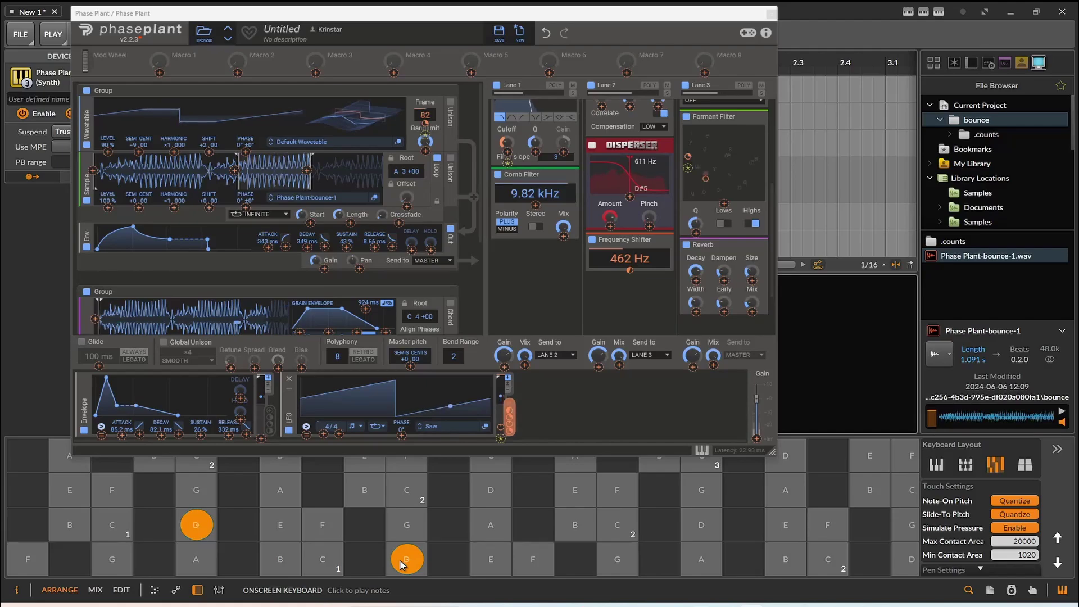
left_click(405, 560)
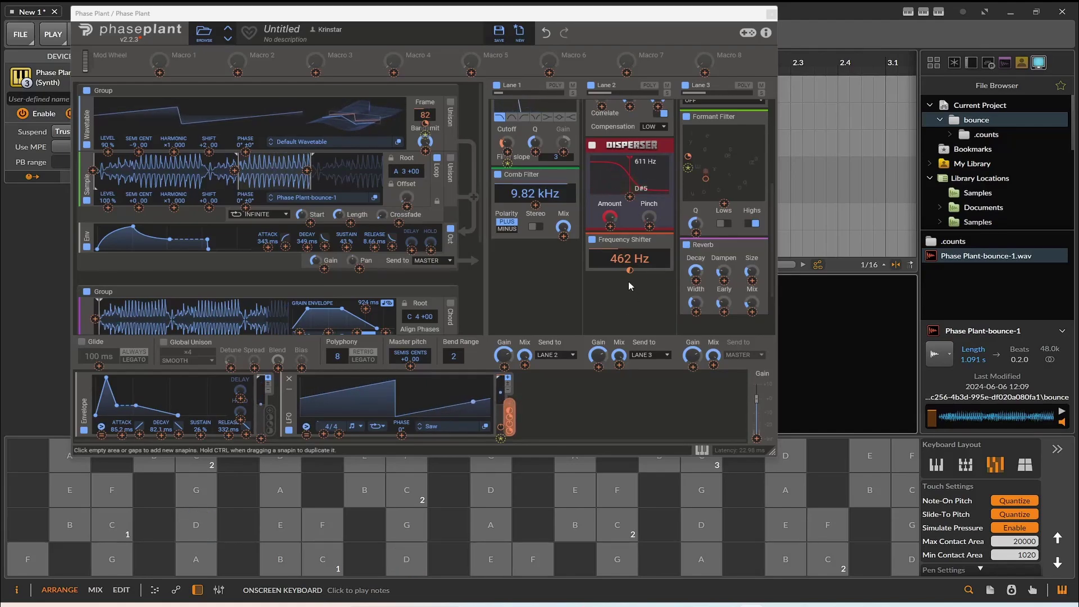
- Set the LFO modulation of the Frequency Shifter's amount to −21.5% and audition D, G and C notes
mouse_move(629, 272)
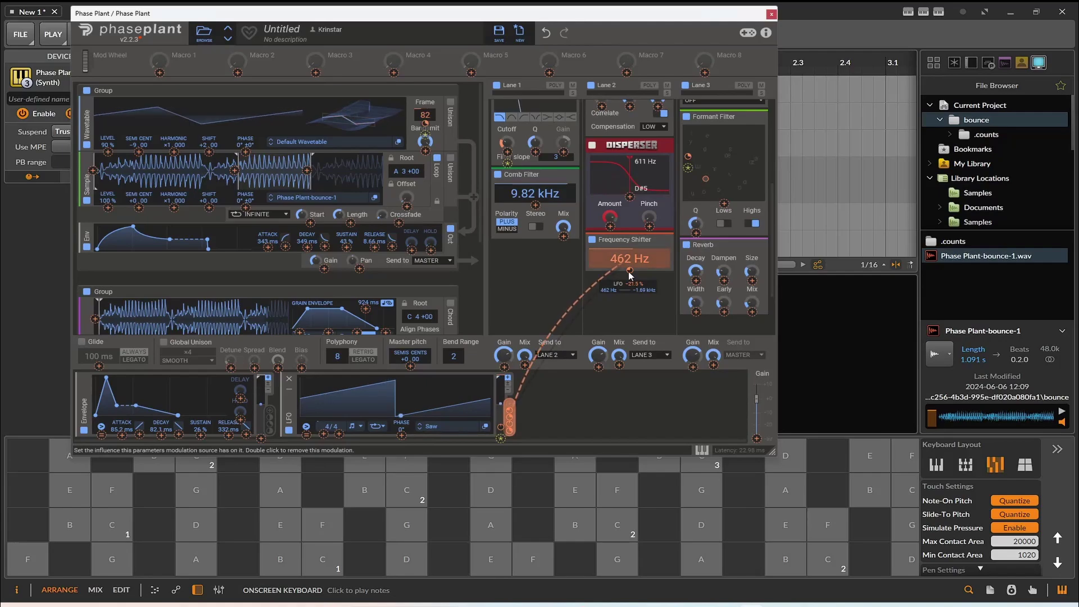
left_click(409, 556)
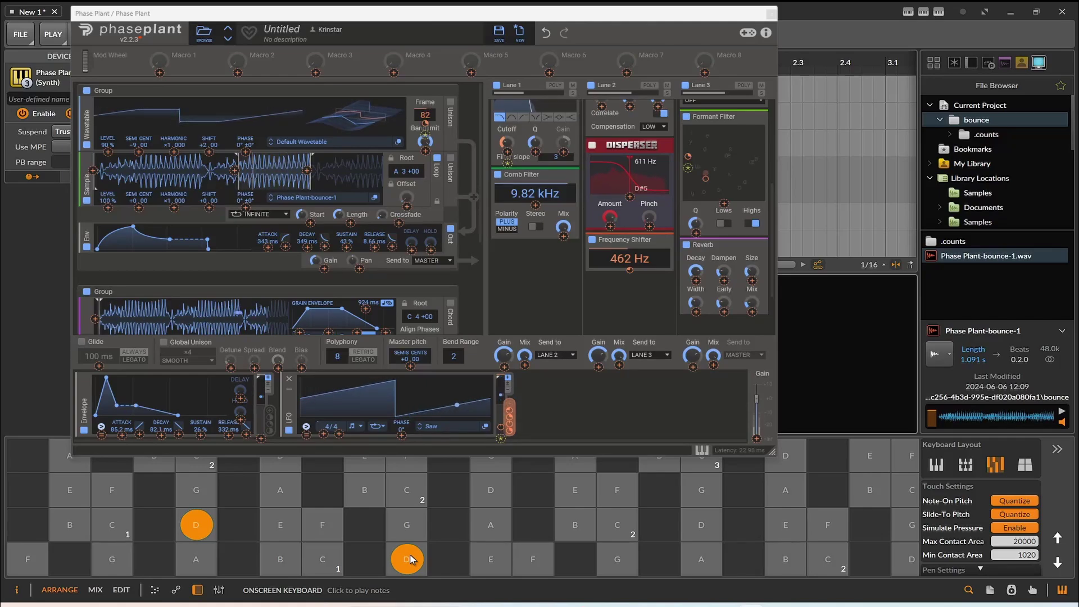
left_click_drag(410, 554, 410, 554)
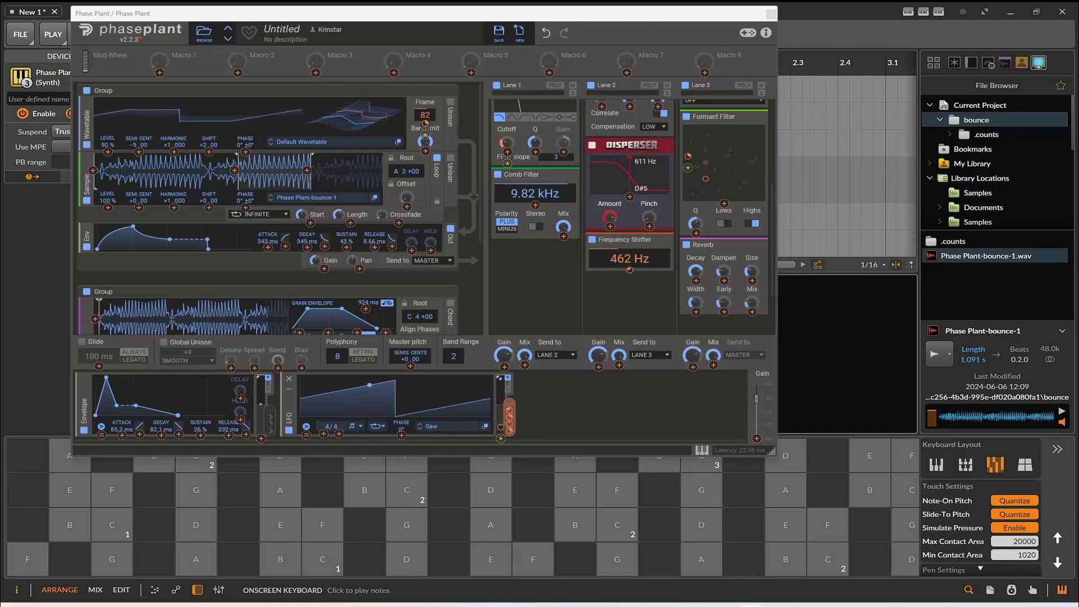
left_click(389, 527)
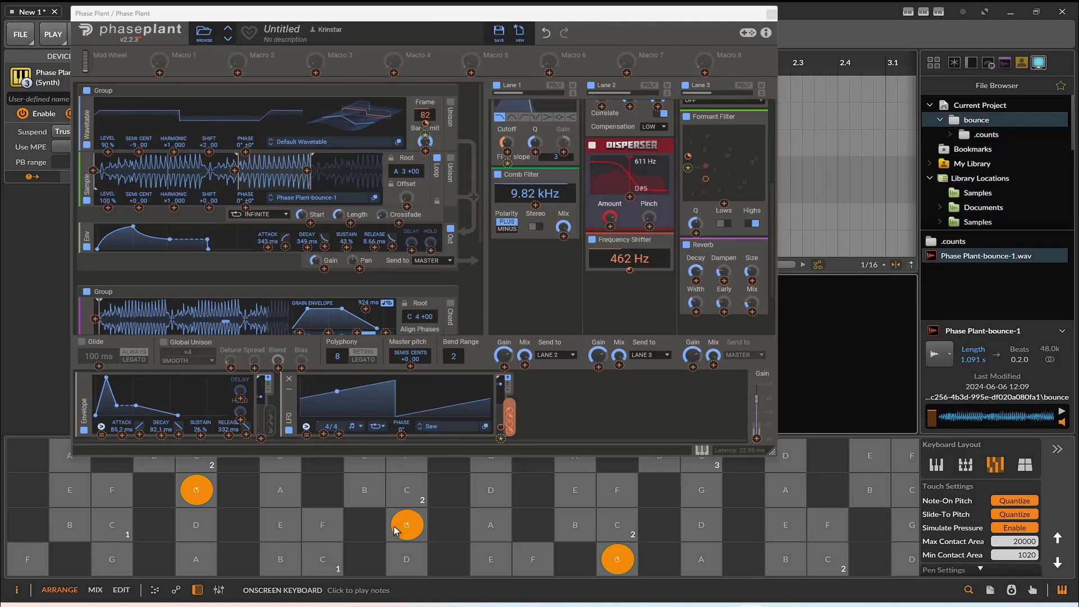
left_click(318, 562)
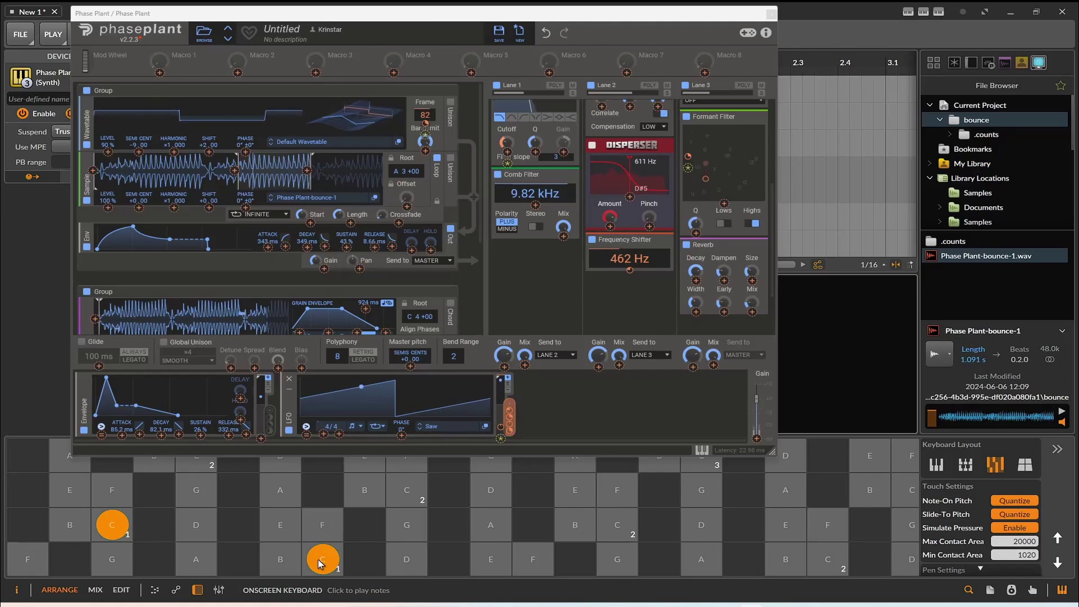
left_click_drag(319, 563, 318, 563)
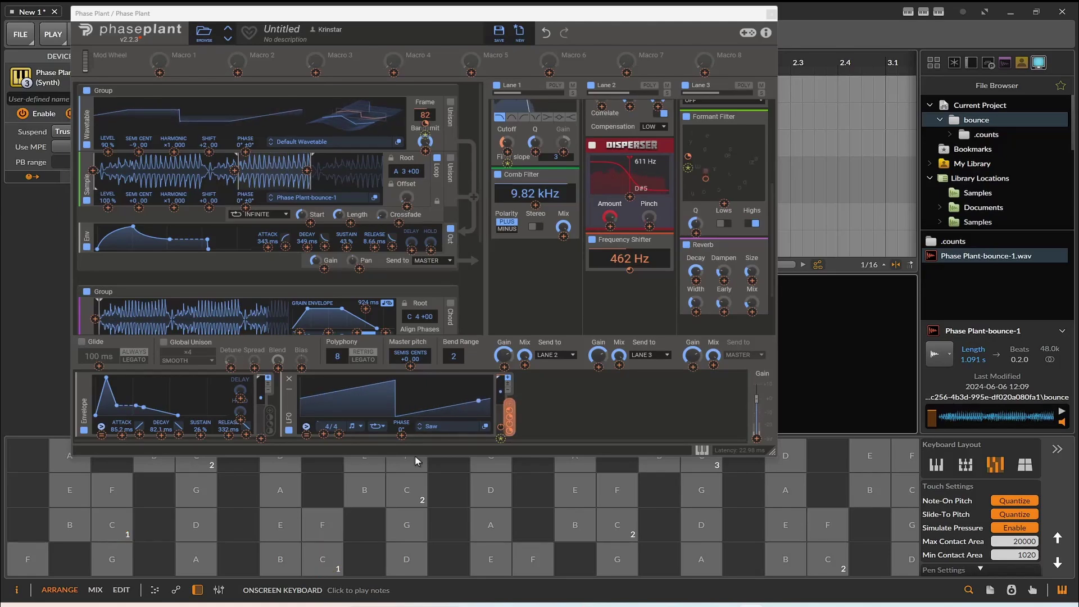
- Close the Phase Plant window and play back the existing clip on the Phase Plant track
left_click(771, 13)
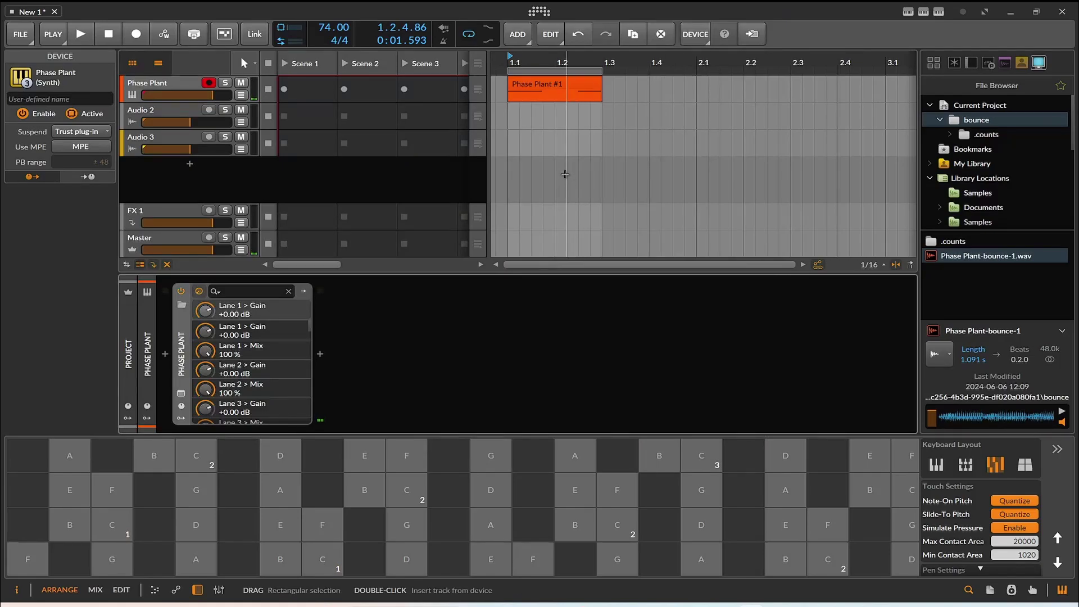
key("space")
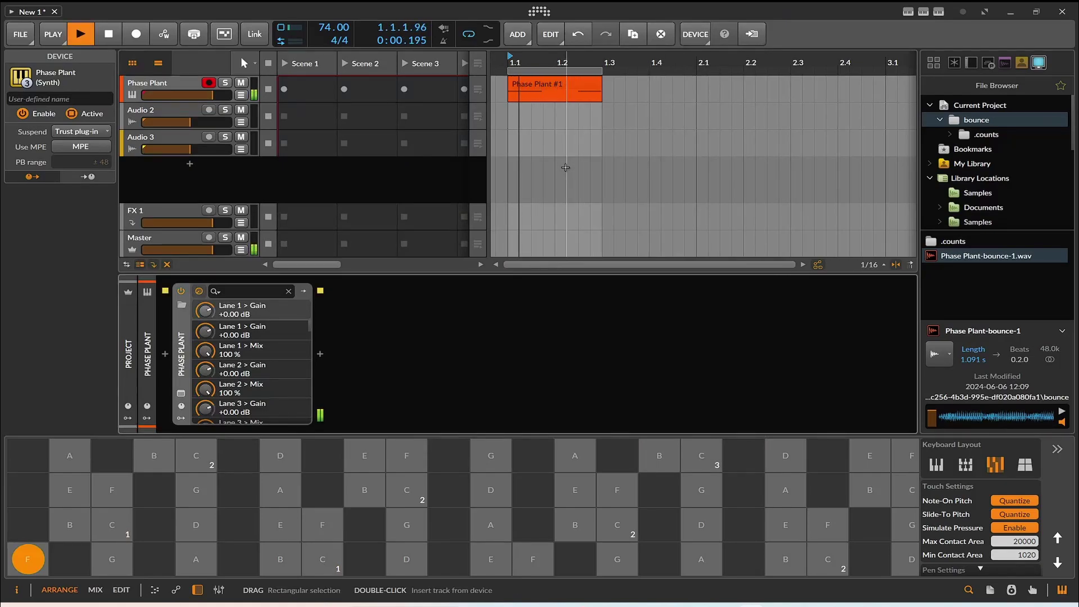
key("space")
- Delete the Phase Plant #1 clip and insert a new one-bar clip from 1.1 to 2.1 on the same track
left_click(567, 85)
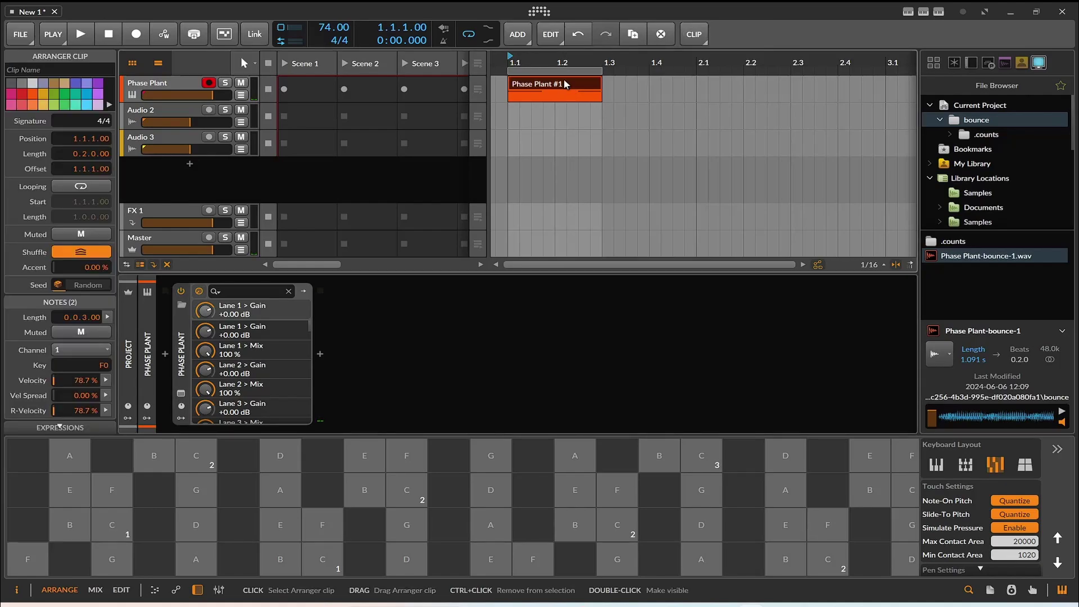
key("Delete")
left_click(563, 80)
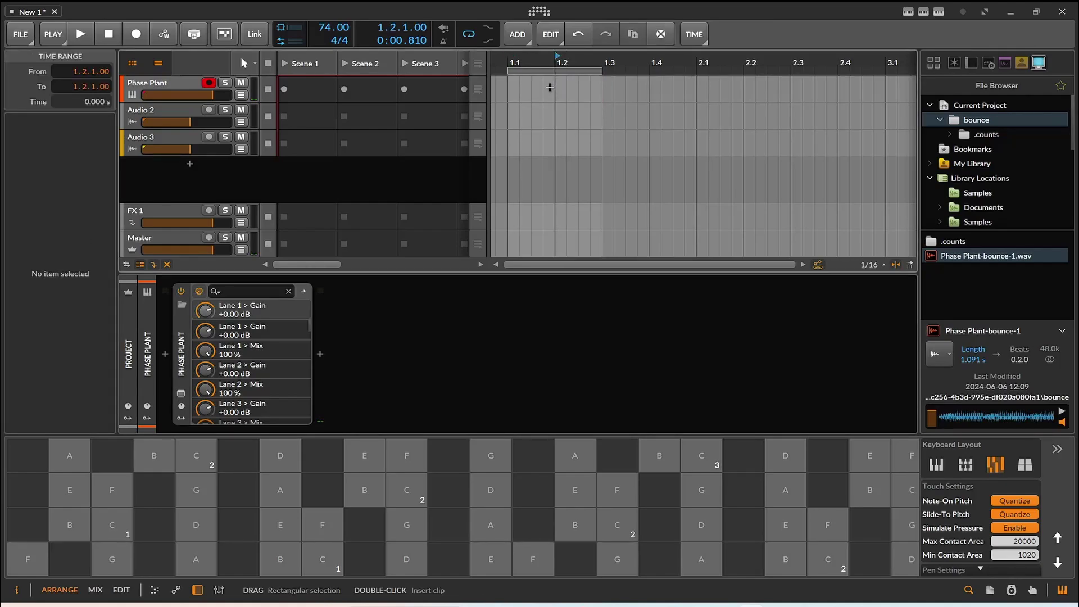
key("ctrl+z")
double_click(580, 87)
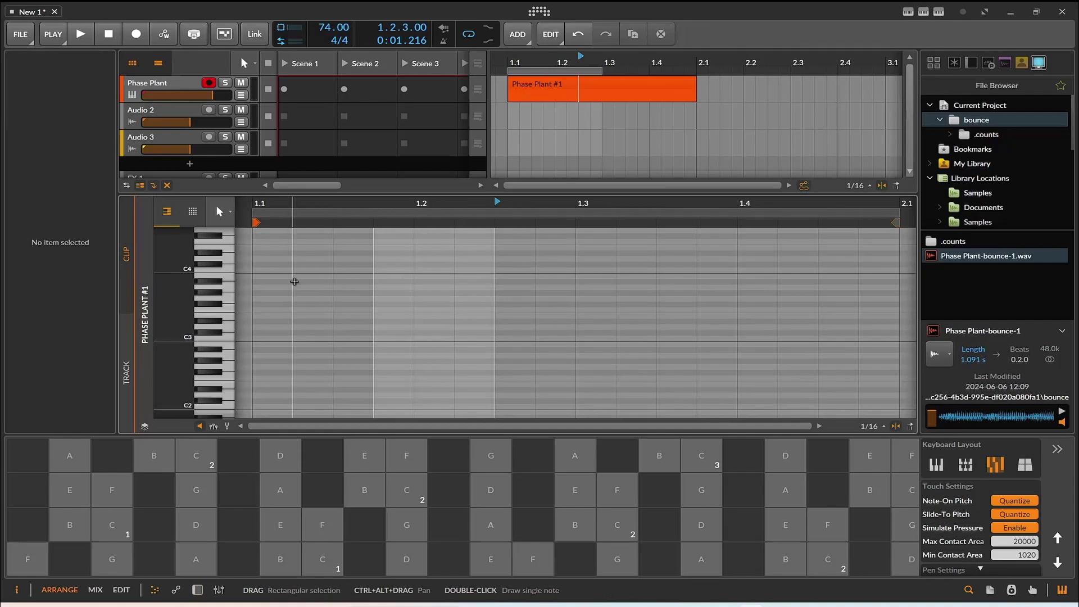
- Draw a D#0 note in the new clip, extend its end to 2.1 and play it back
double_click(275, 339)
left_click_drag(274, 339, 895, 387)
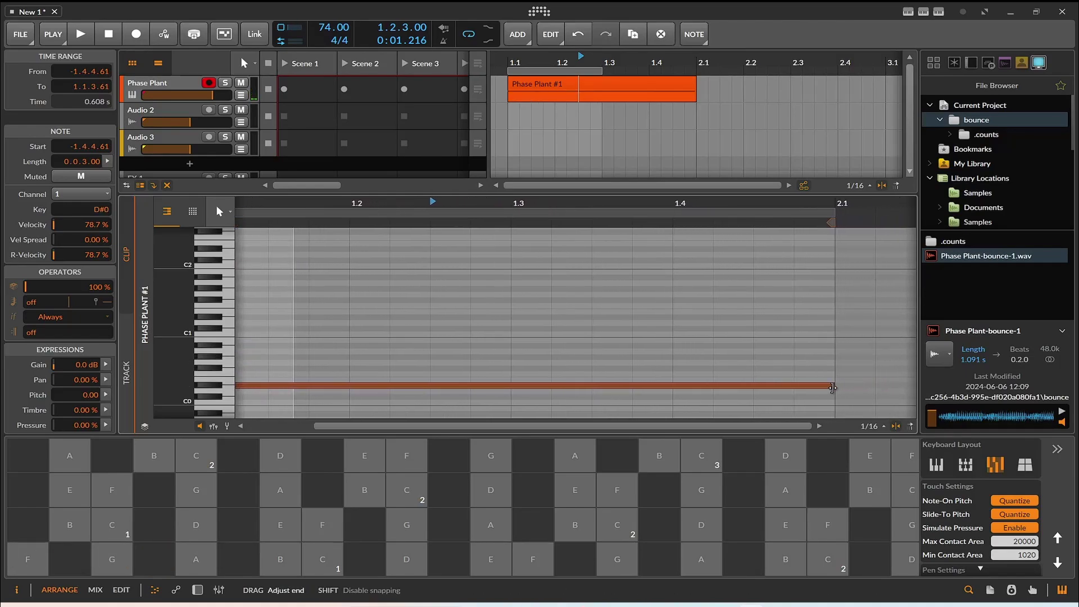
key("space")
key("space")
key("space")
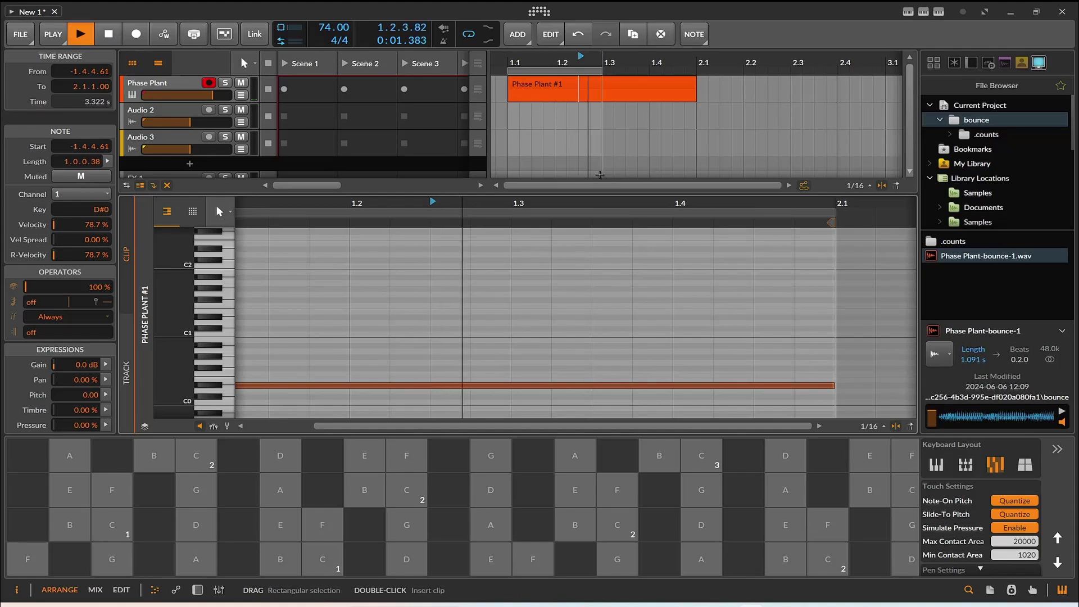
key("space")
- Trim the D#0 note's start to 1.1.1.00 so it lasts exactly one bar, and play the clip
scroll(413, 311, "down", 2)
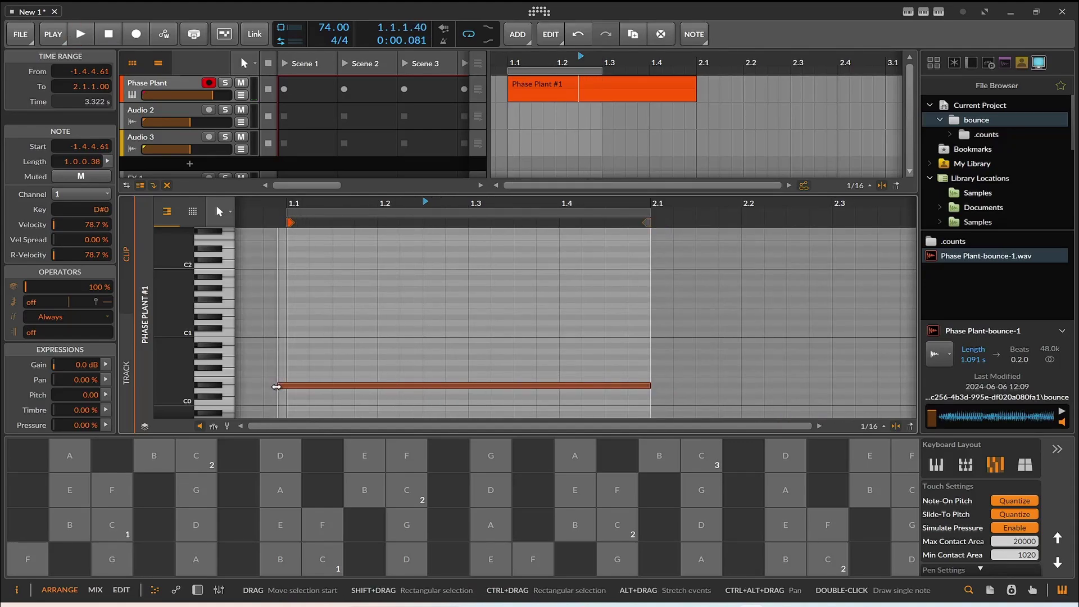
left_click_drag(279, 384, 288, 384)
key("space")
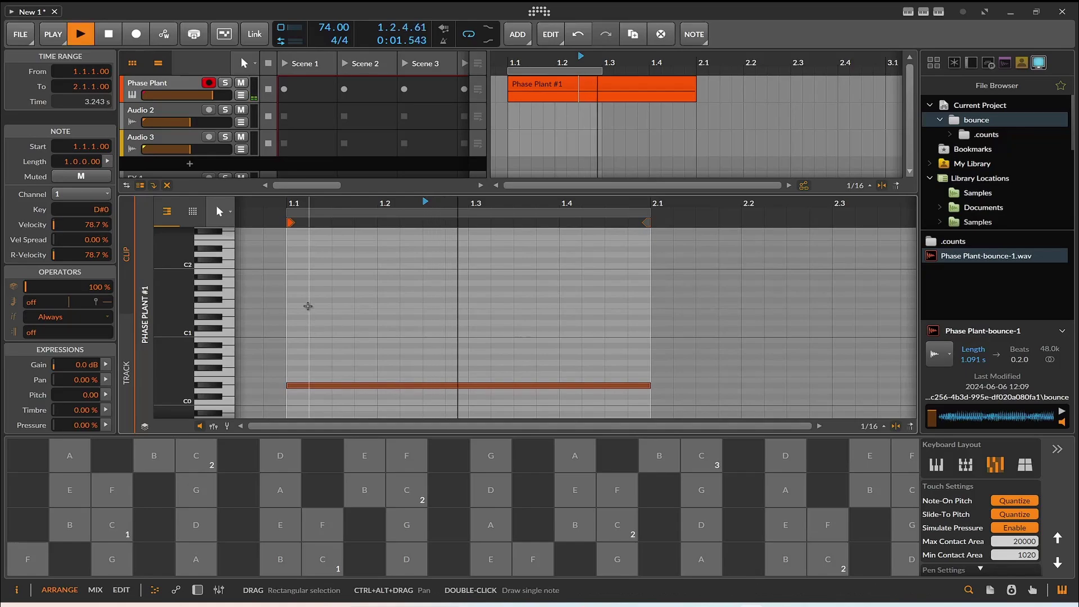
key("space")
- Set the playback start to 1.1, extend the arranger loop region to one bar and play the clip
left_click(508, 57)
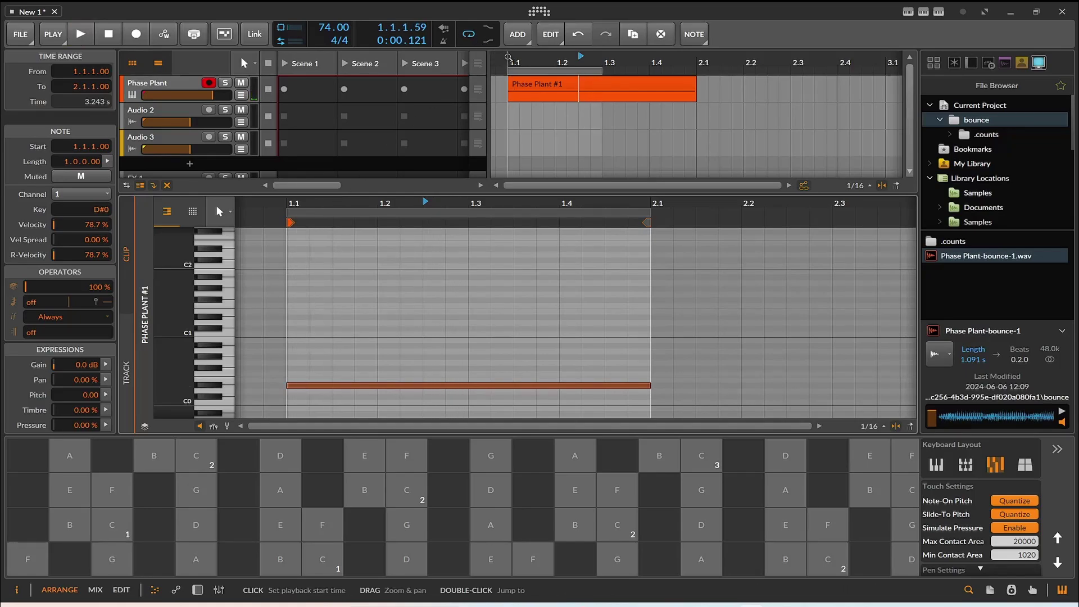
key("space")
left_click(508, 57)
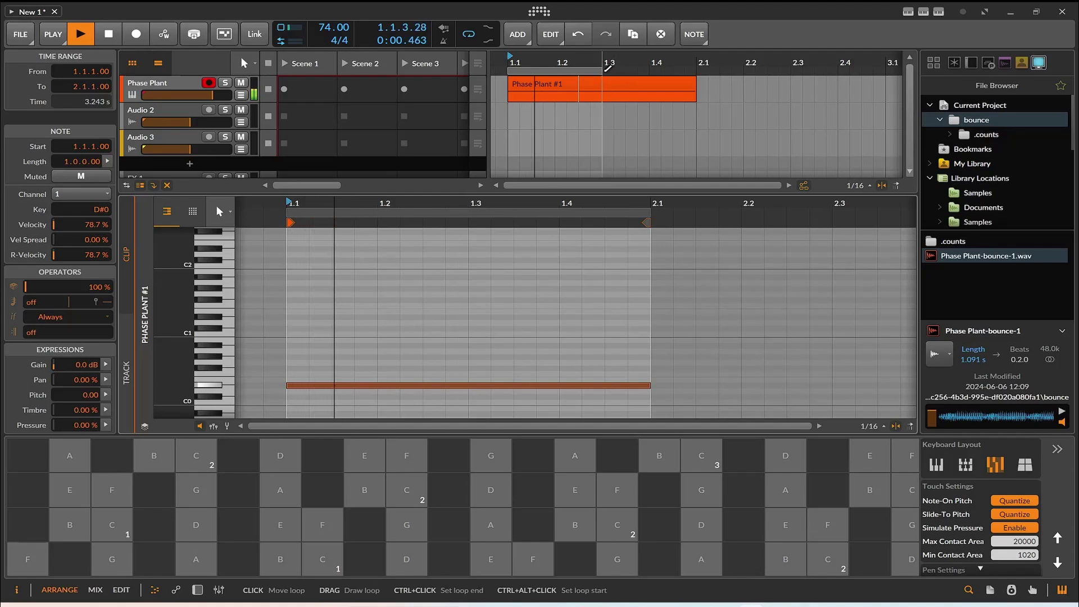
left_click_drag(603, 71, 691, 78)
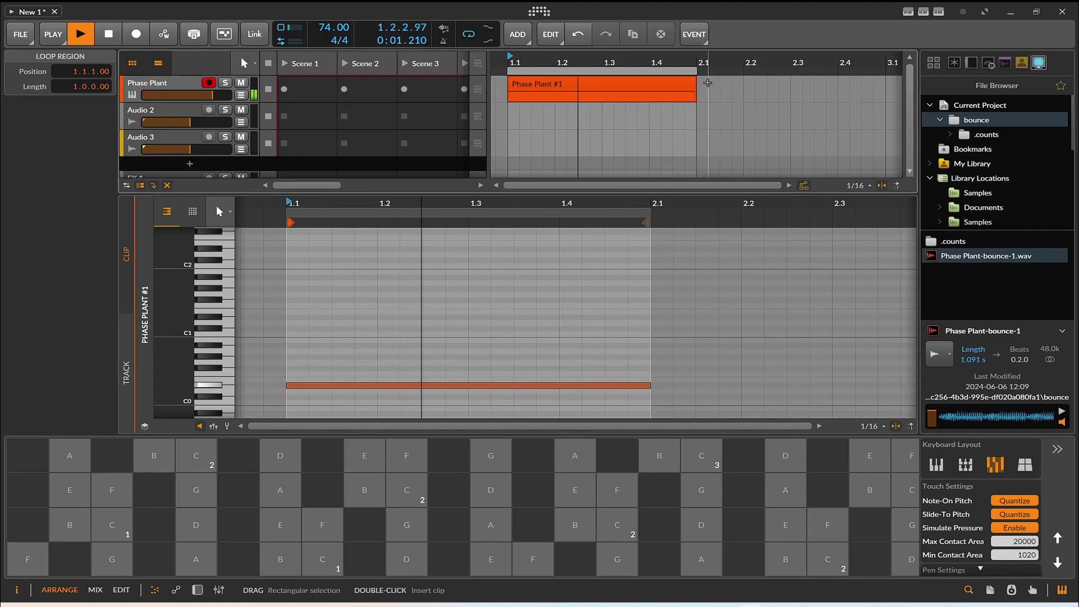
key("space")
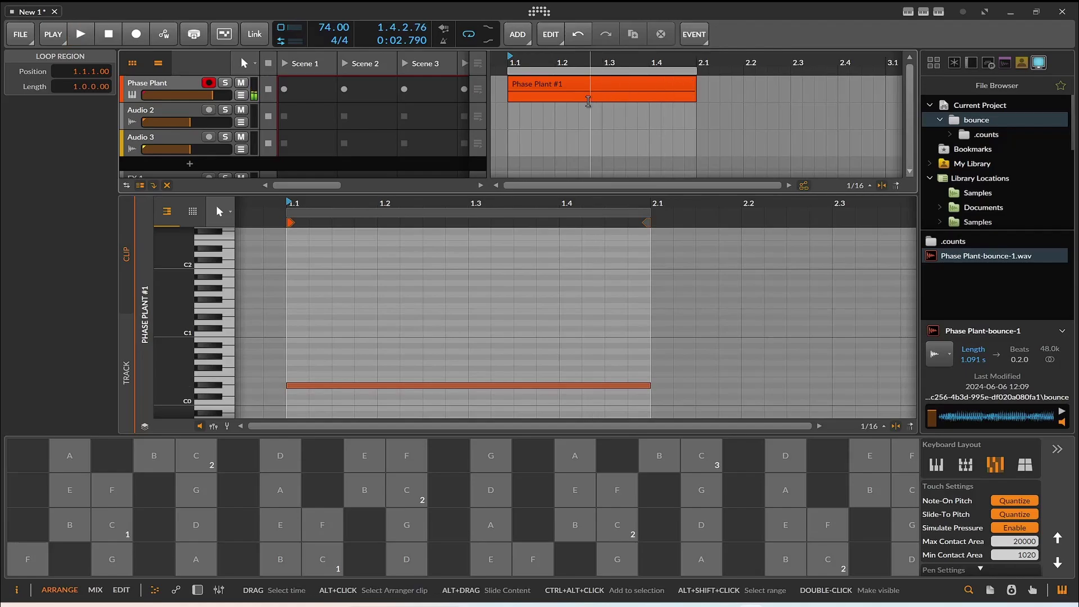
- Bounce the one-bar Phase Plant clip to a new audio track and play the result
right_click(597, 89)
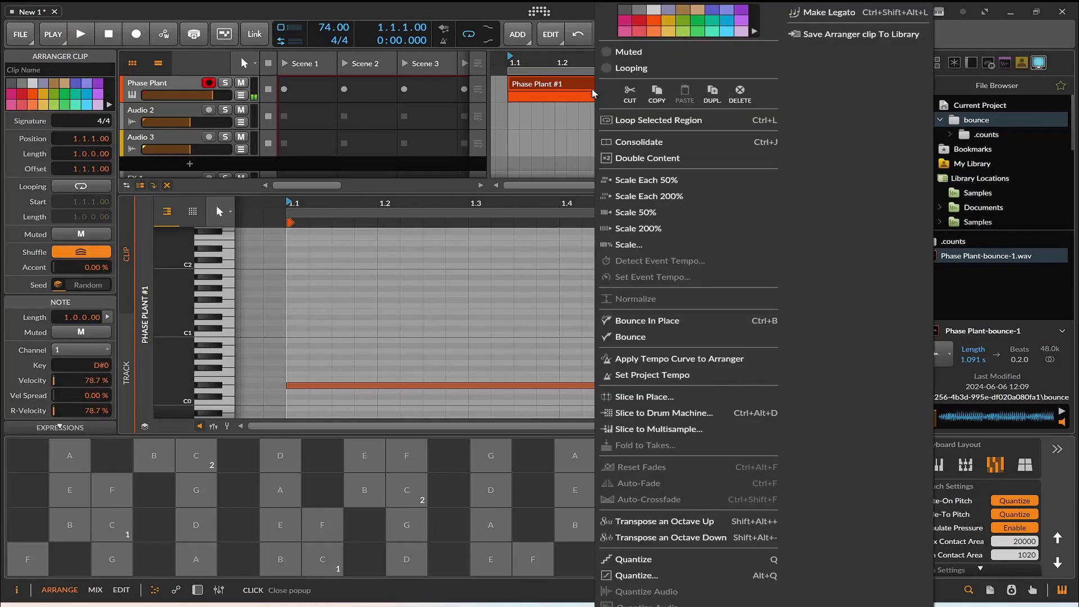
left_click(646, 336)
left_click(581, 439)
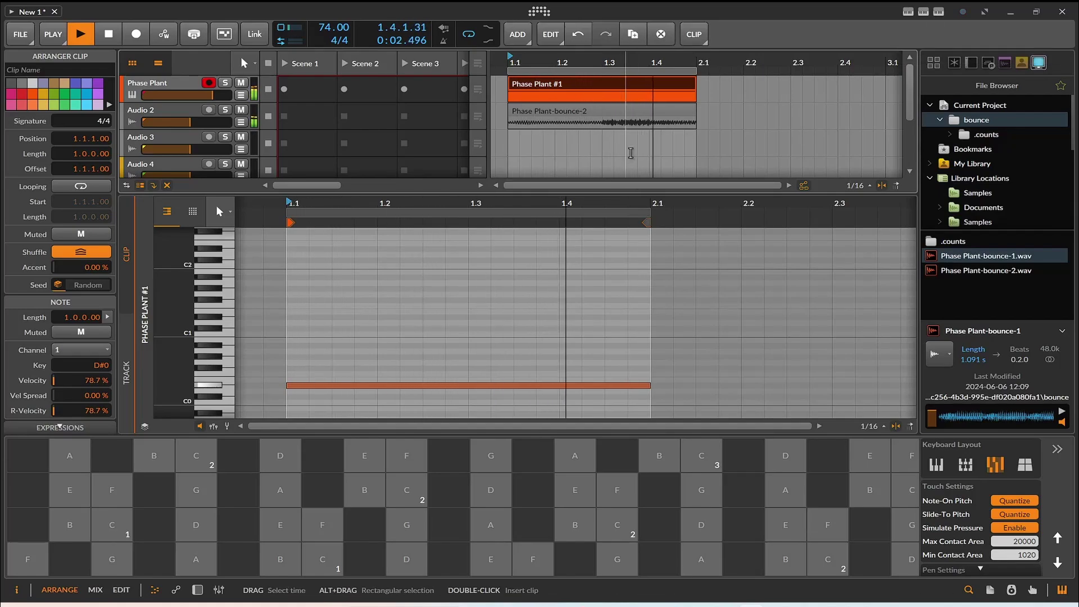
key("space")
- Split the bounced clip's audio event at 1.3 with the Knife tool, and return to the Pointer tool
left_click(602, 132)
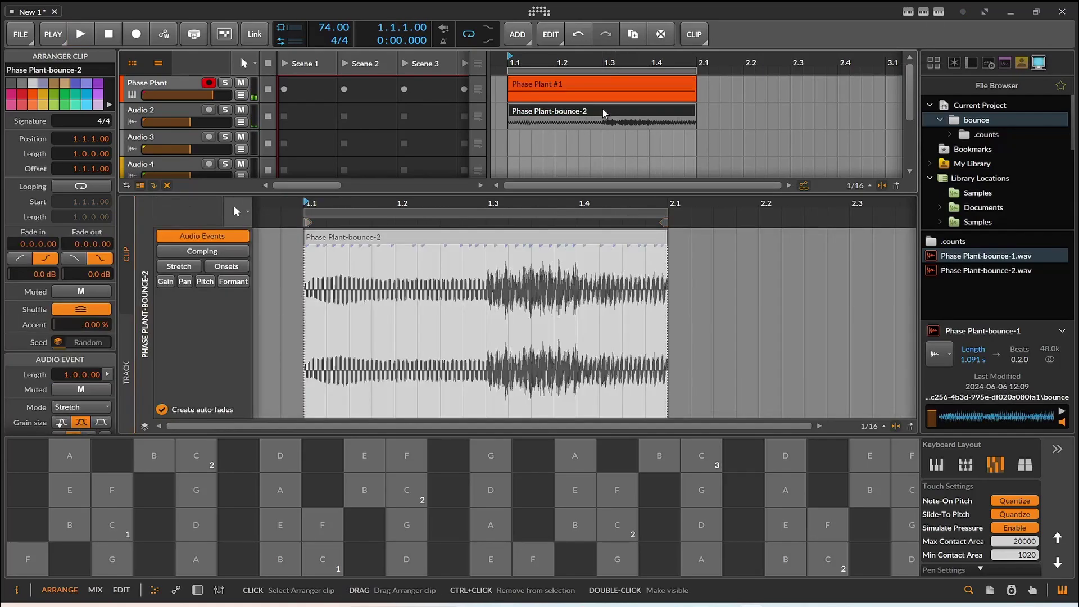
left_click_drag(581, 315, 272, 318)
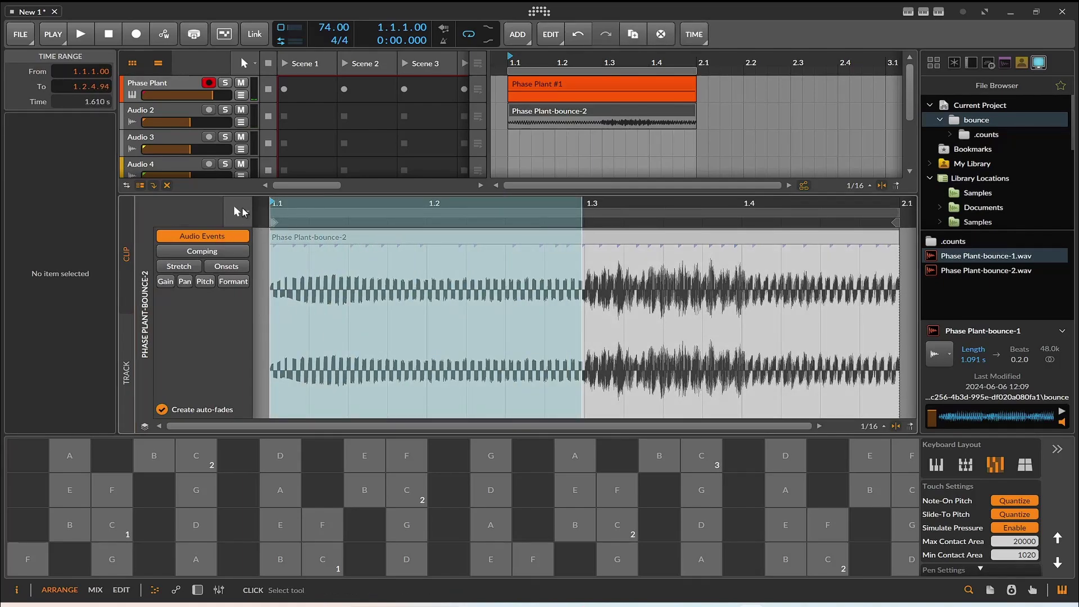
left_click(242, 208)
left_click(256, 298)
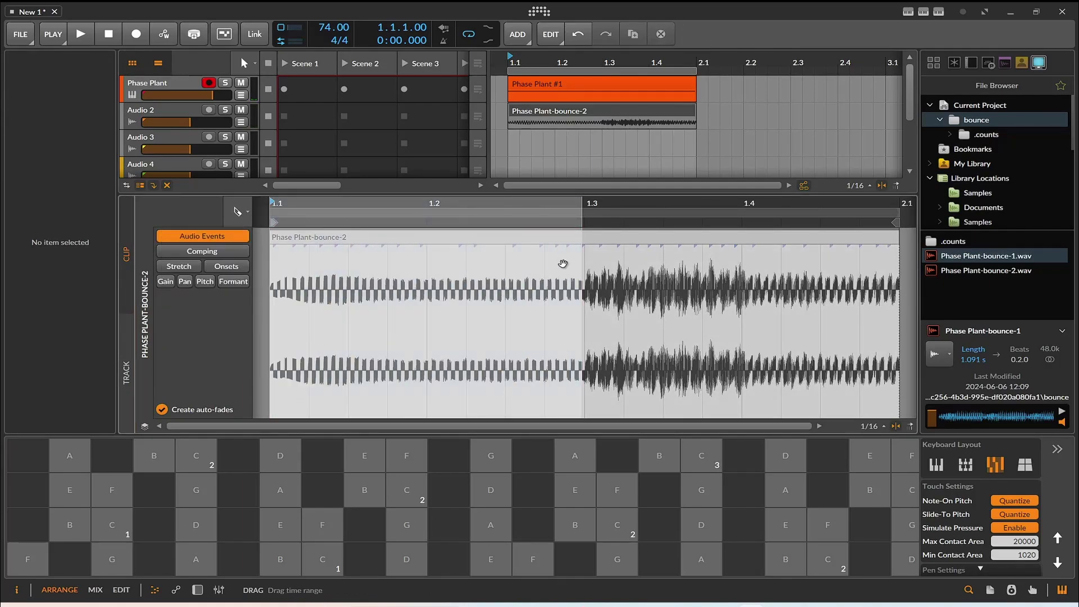
key("ctrl+z")
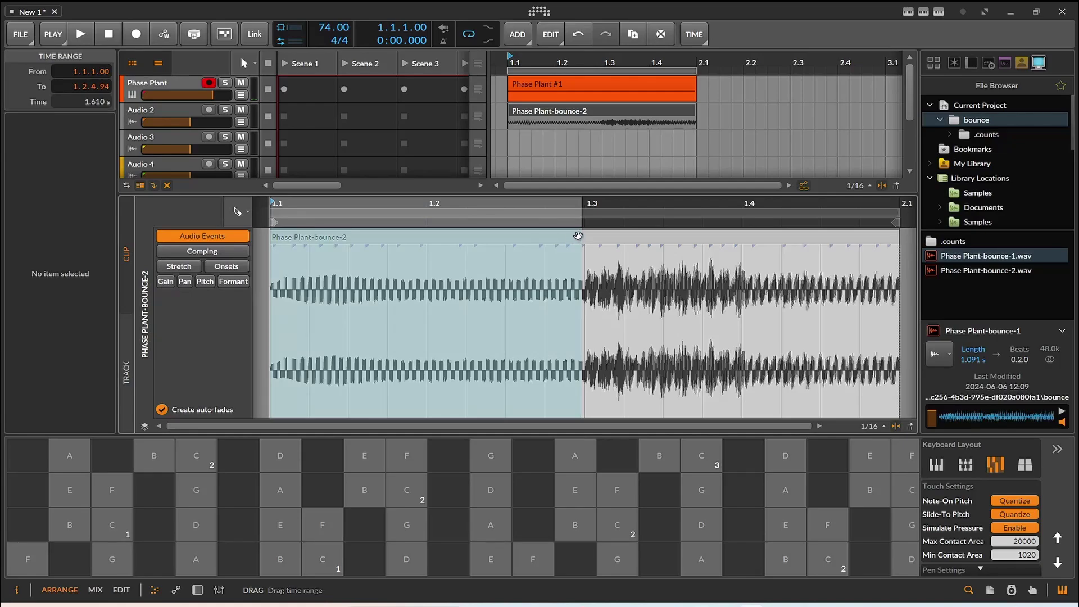
left_click(587, 239)
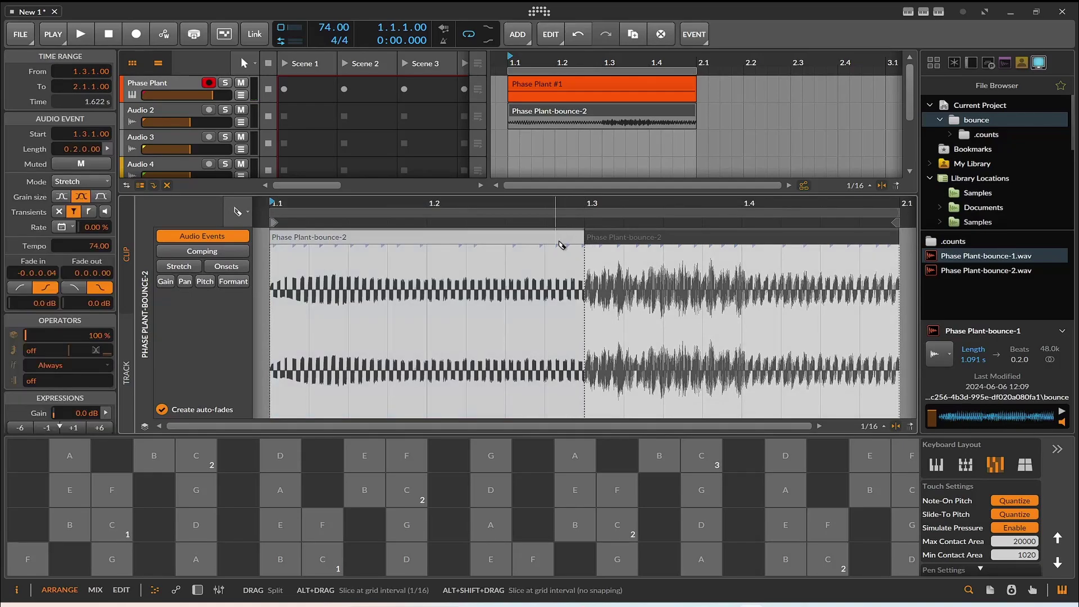
left_click(240, 212)
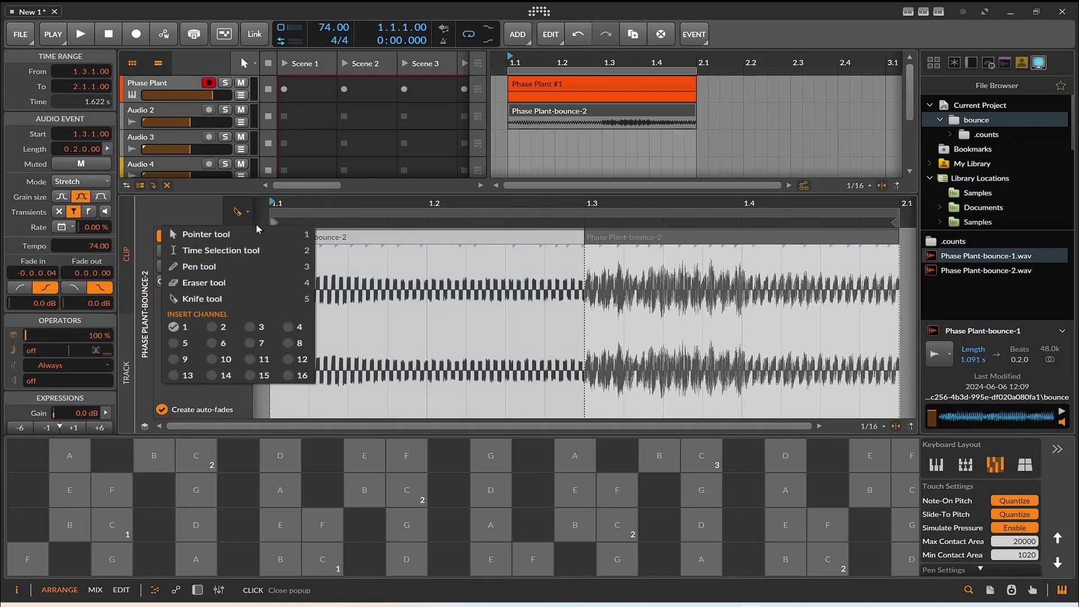
left_click(257, 233)
- Try deleting the first half of the bounced audio, moving the second half to 1.1 and playing it
left_click(378, 248)
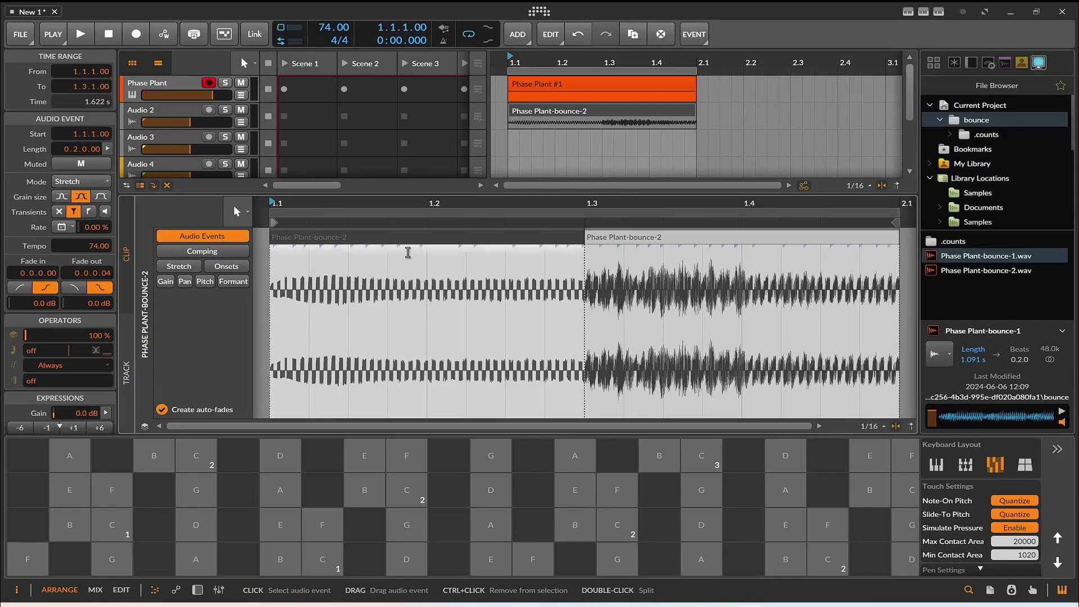
key("Delete")
left_click_drag(631, 248, 316, 248)
key("space")
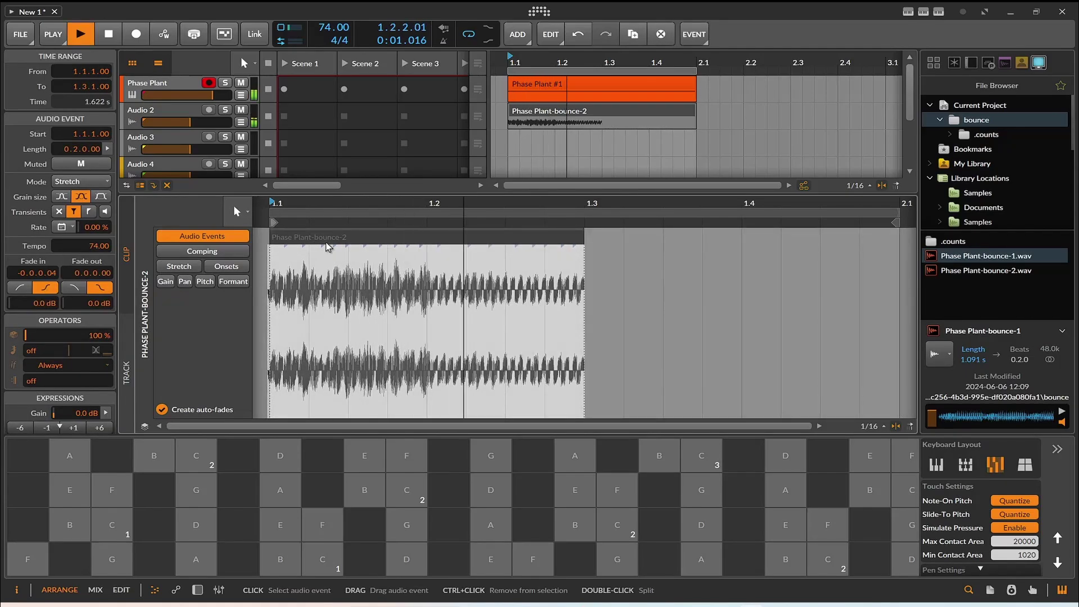
key("space")
key("space")
key("space")
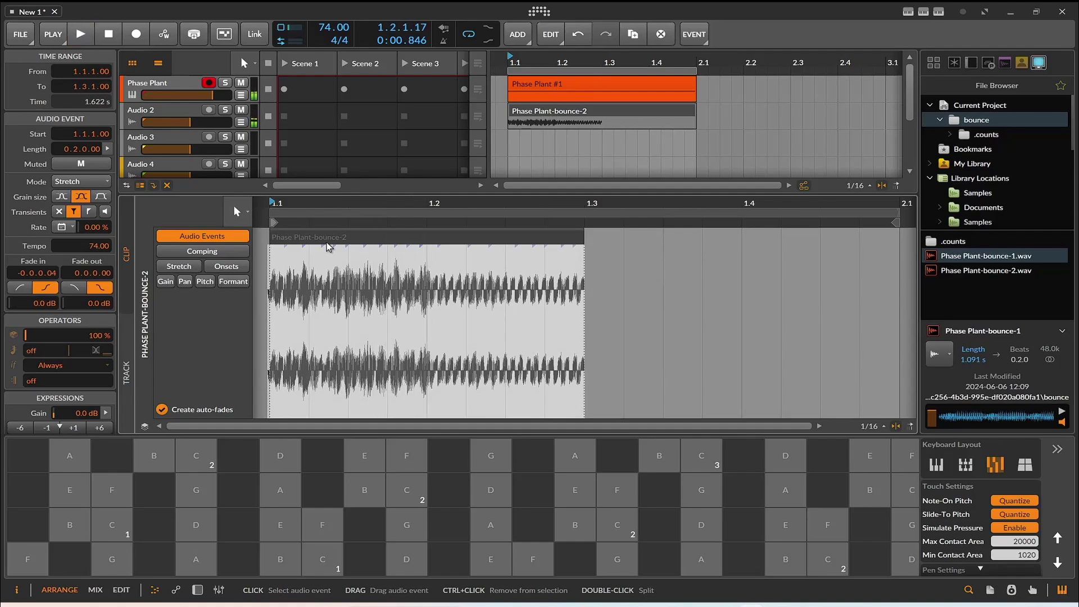
- Undo the move and deletion of the audio halves, and play the full bounced clip
key("ctrl+z")
key("ctrl+z")
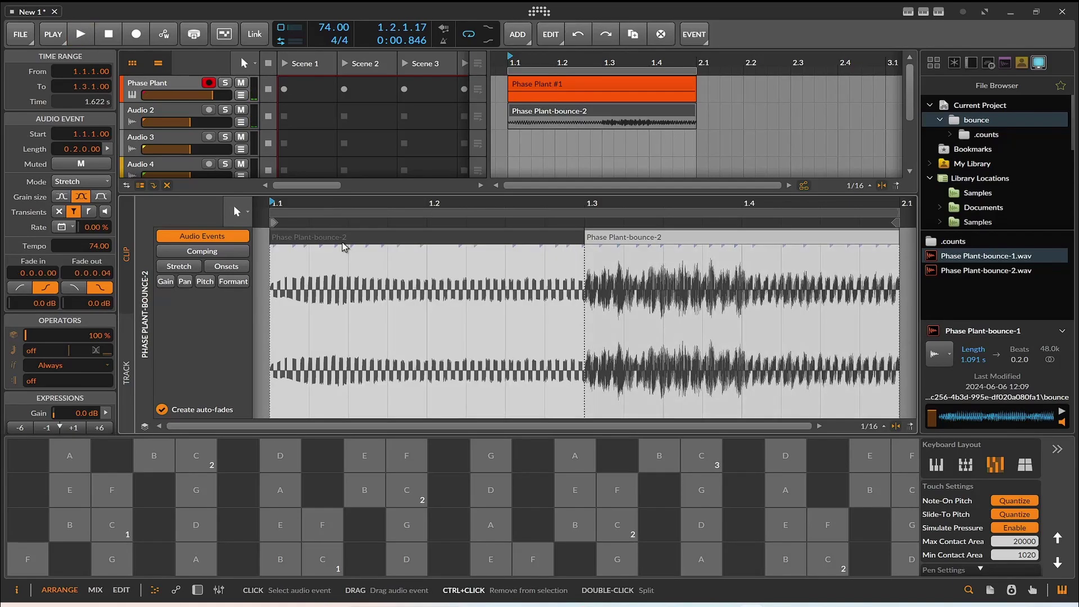
key("space")
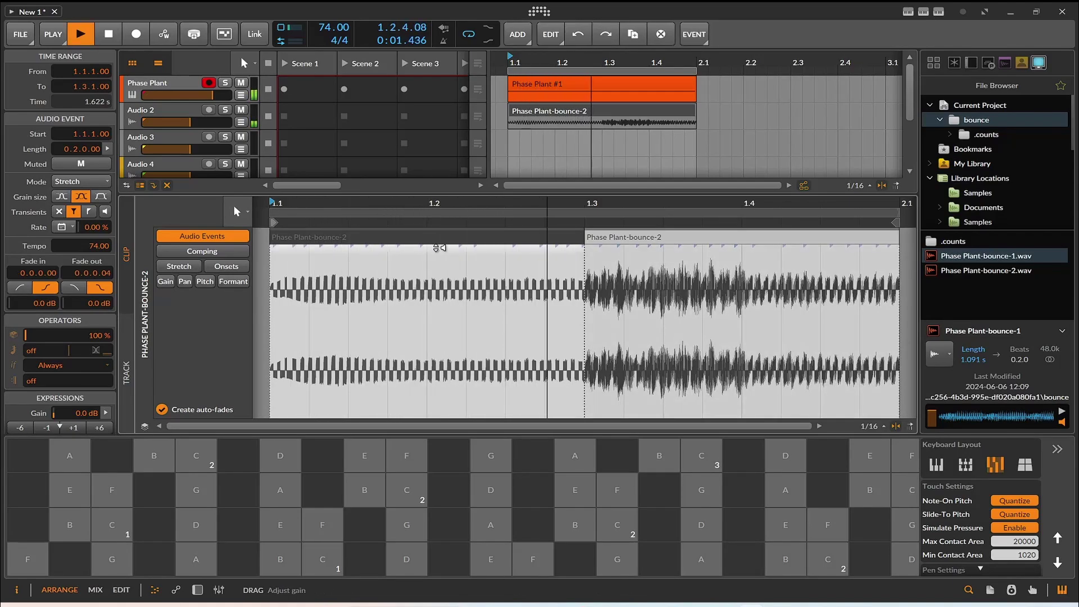
- Stop playback and split the first half of the bounced audio at 1.2.4 and 1.2.3 with the Knife tool
key("space")
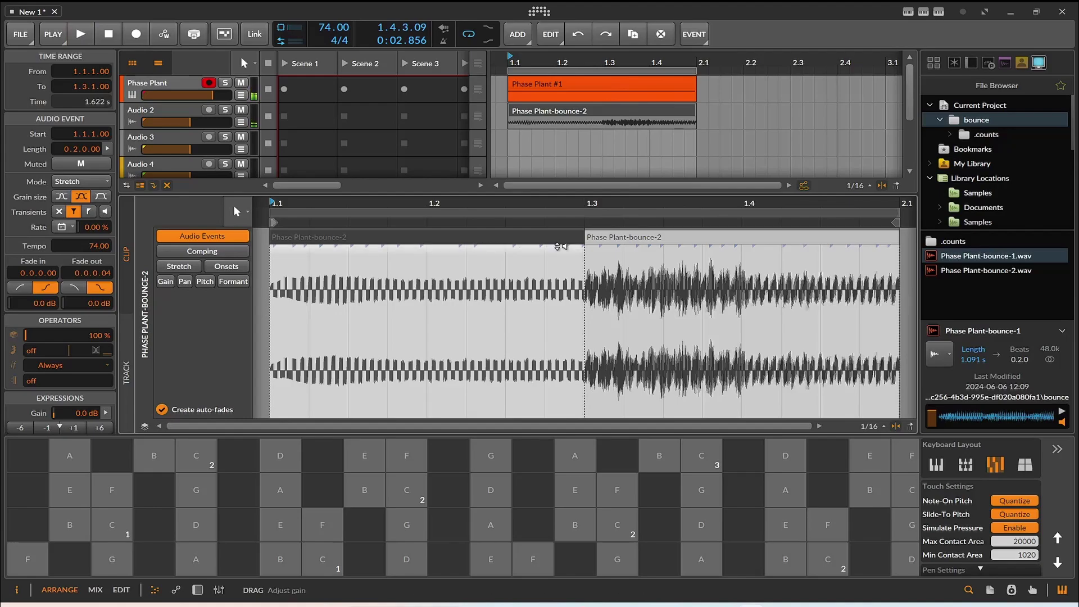
left_click(239, 211)
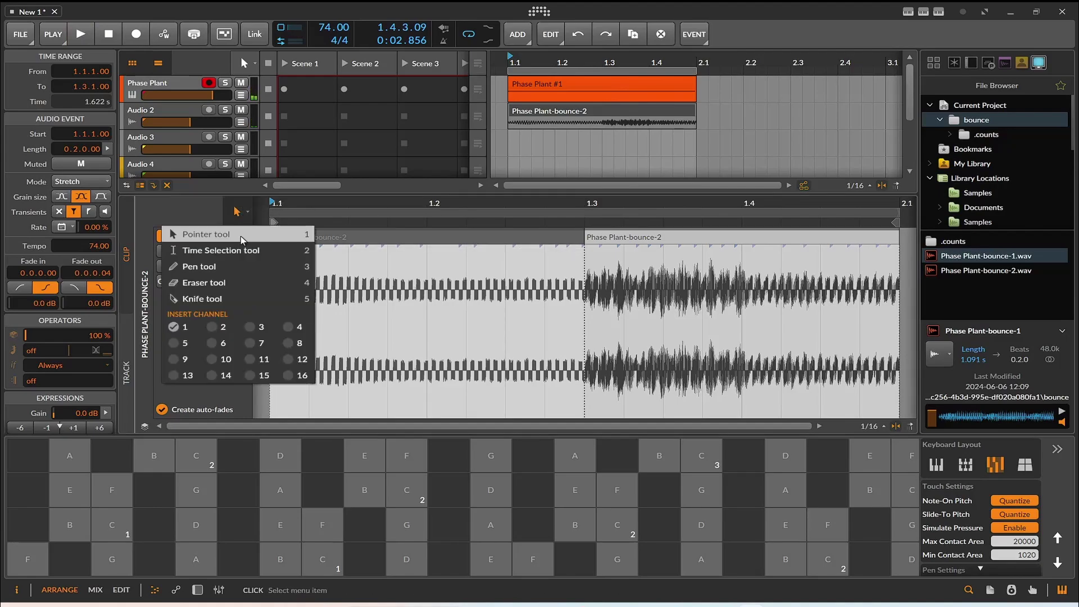
left_click(233, 299)
left_click(545, 261)
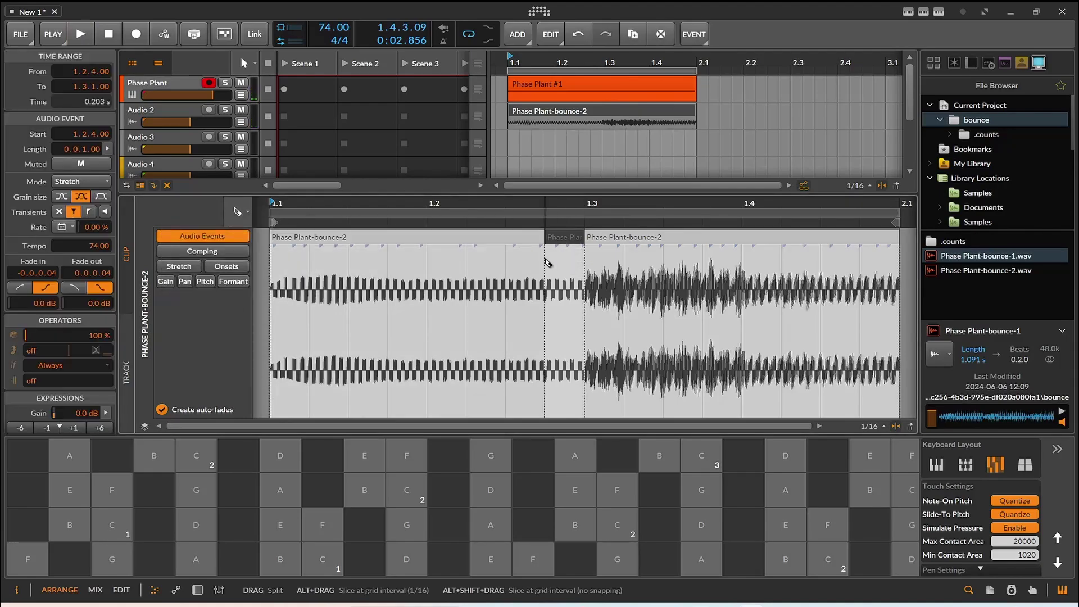
left_click(507, 241)
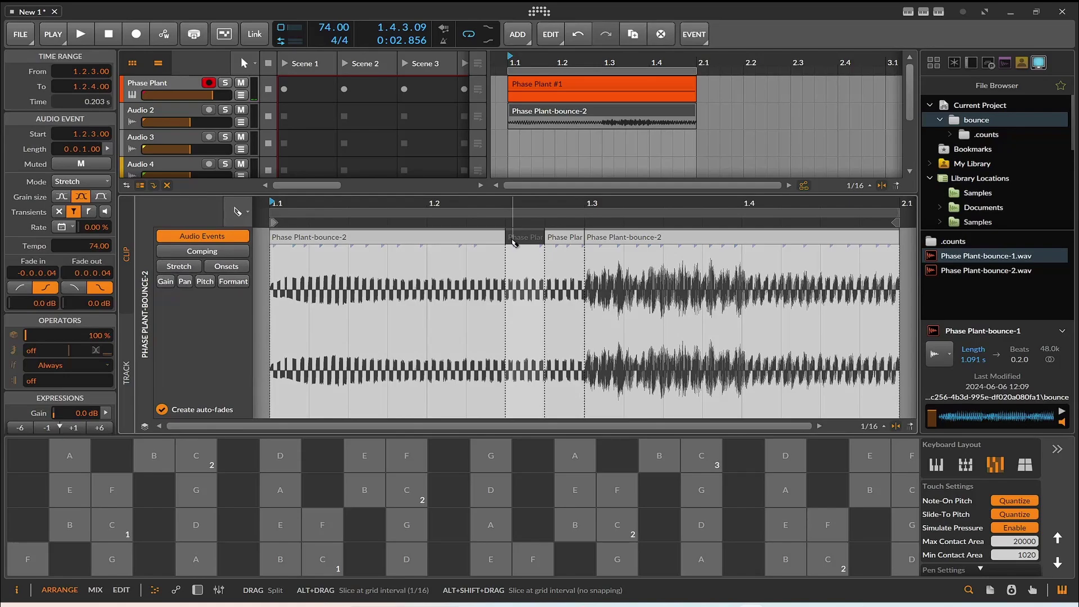
- Return to the Pointer tool and delete the long audio event that runs from 1.1 to 1.2.3
left_click(241, 212)
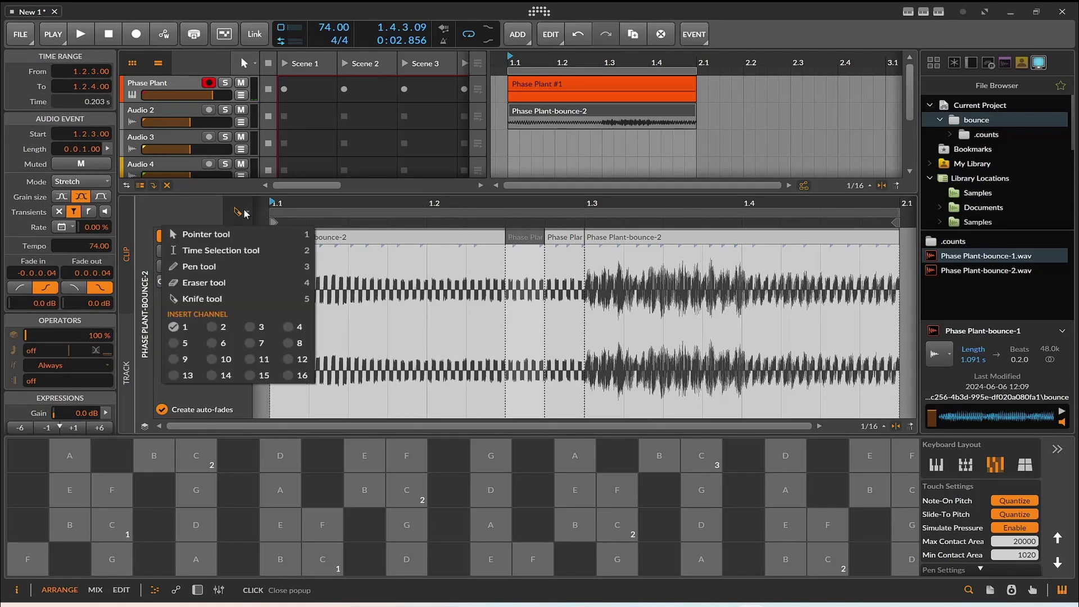
left_click(267, 236)
left_click(432, 245)
key("Delete")
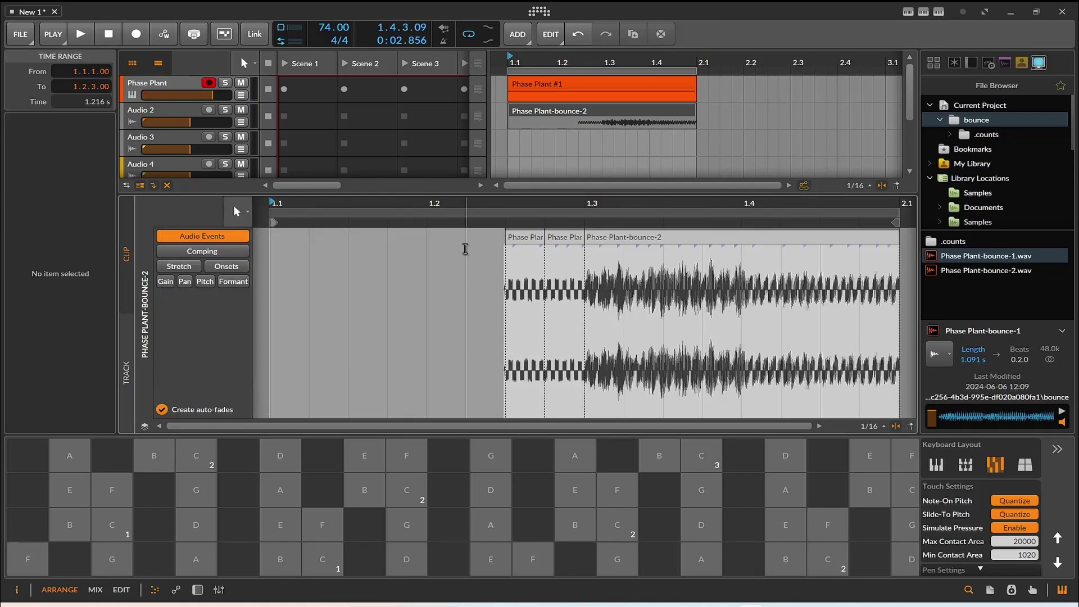
- Mute the Phase Plant track and play the trimmed bounce on its own
key("space")
key("space")
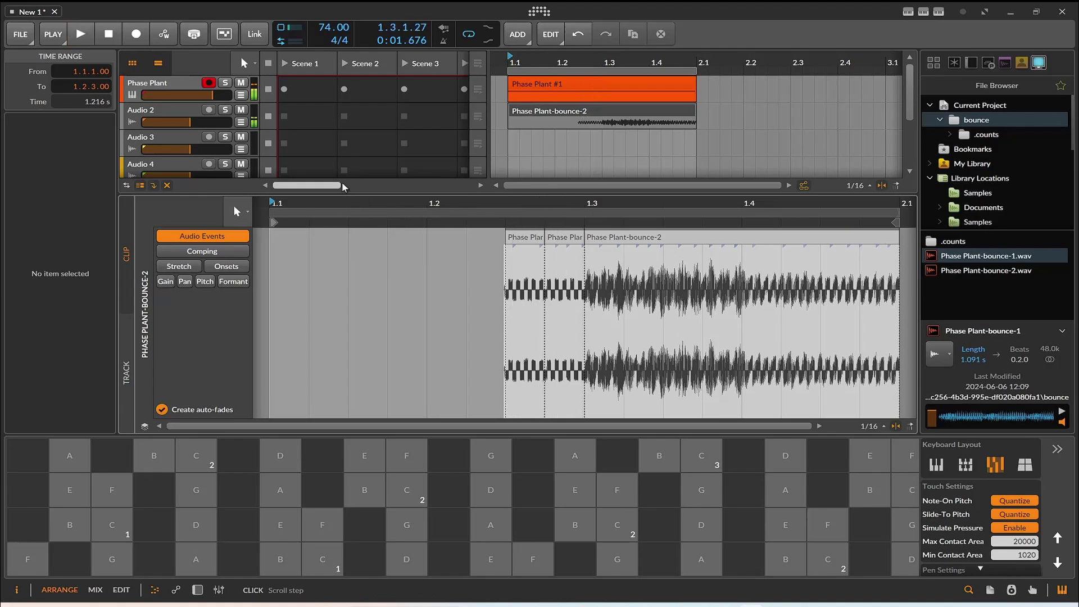
left_click(241, 82)
key("space")
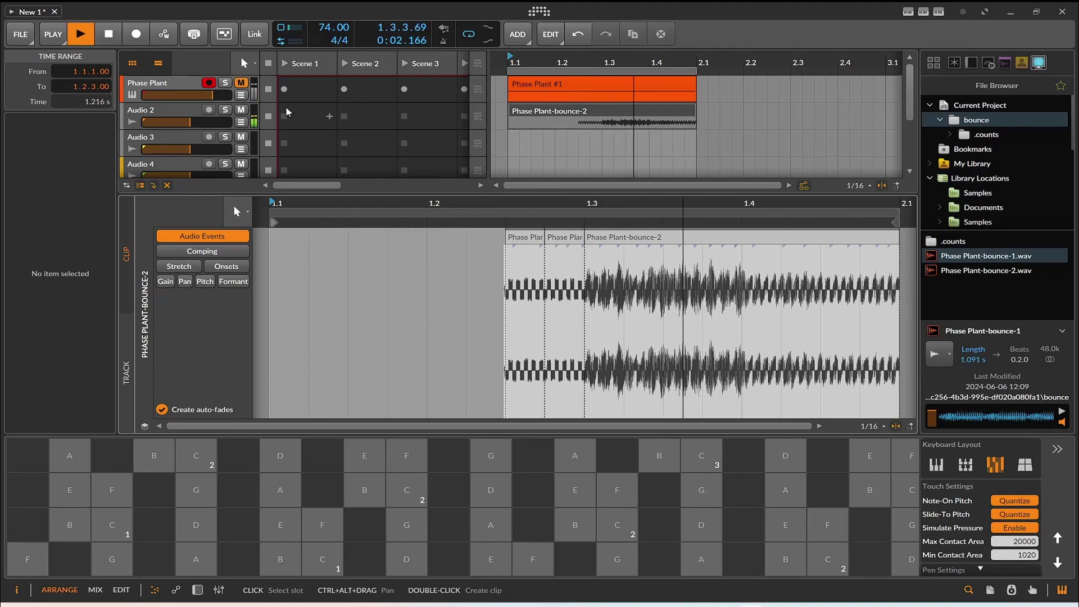
key("space")
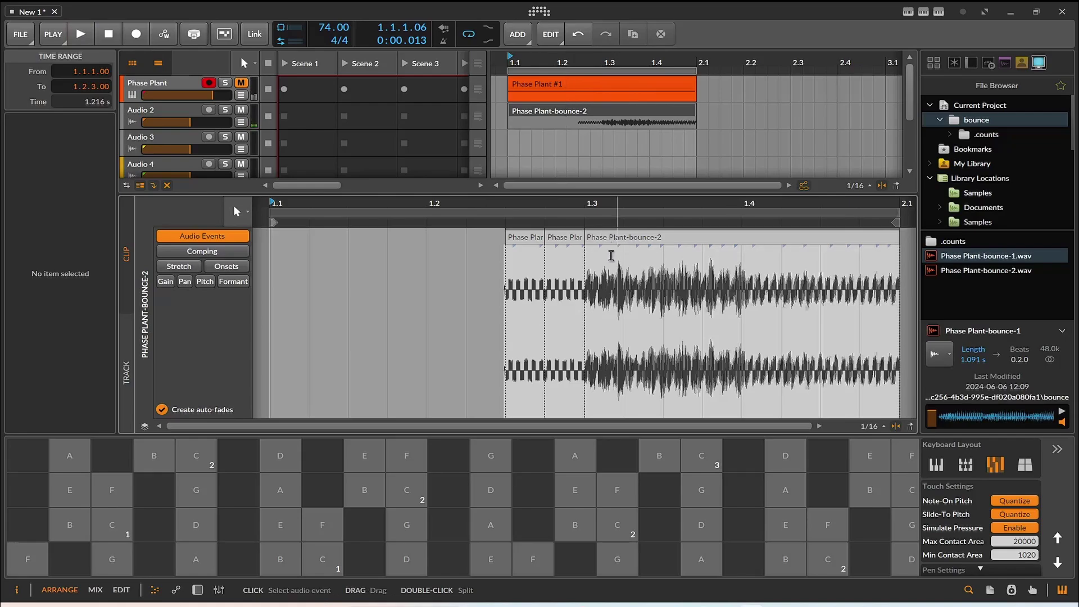
- Normalize the bounced audio event that starts at 1.3 and play the clip
right_click(611, 257)
left_click(618, 242)
left_click(618, 243)
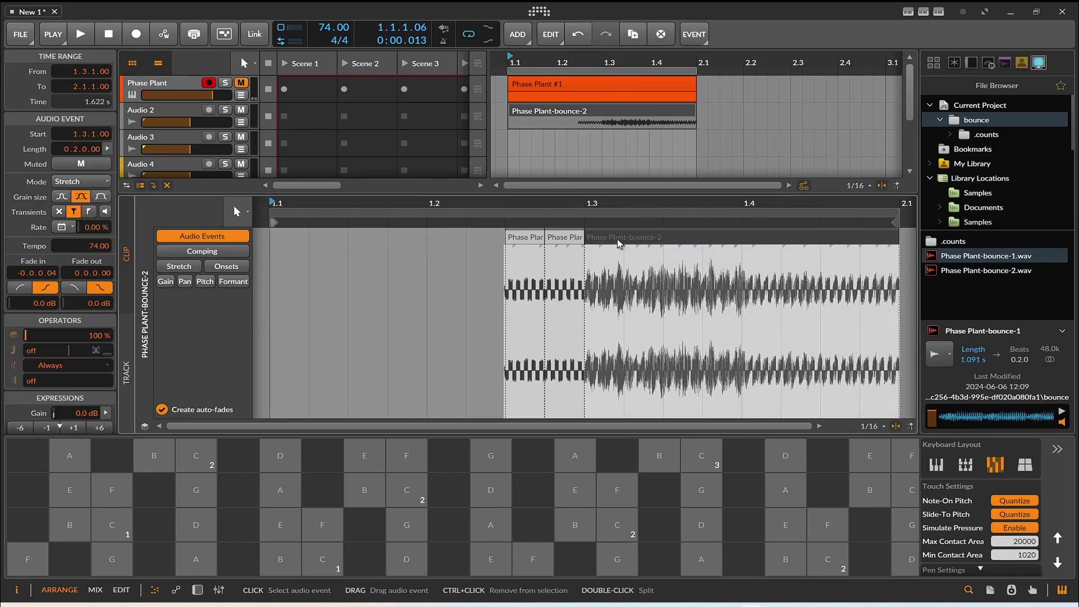
right_click(619, 243)
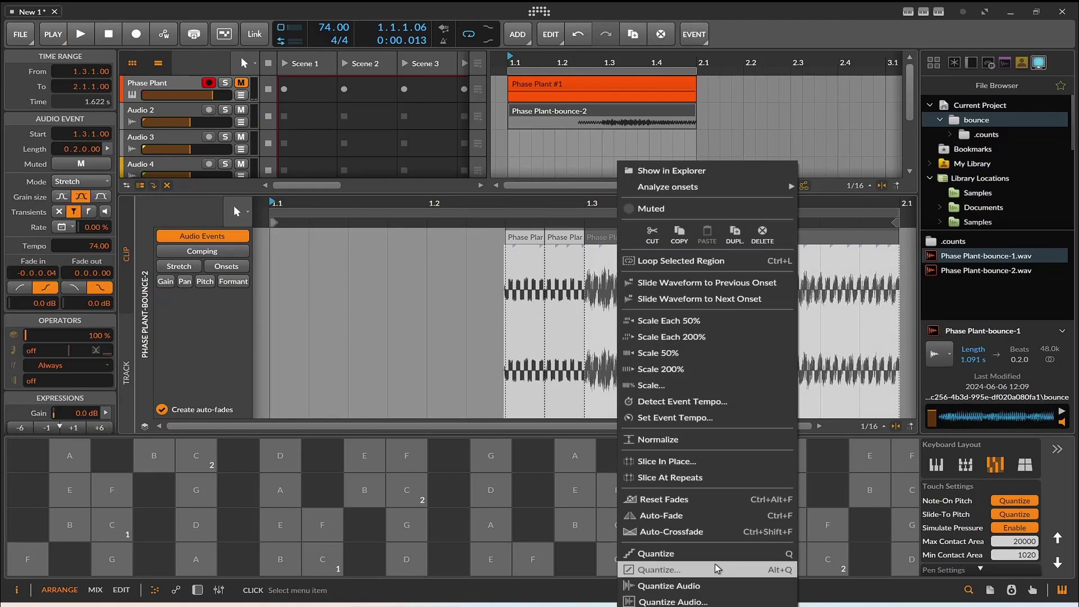
left_click(699, 440)
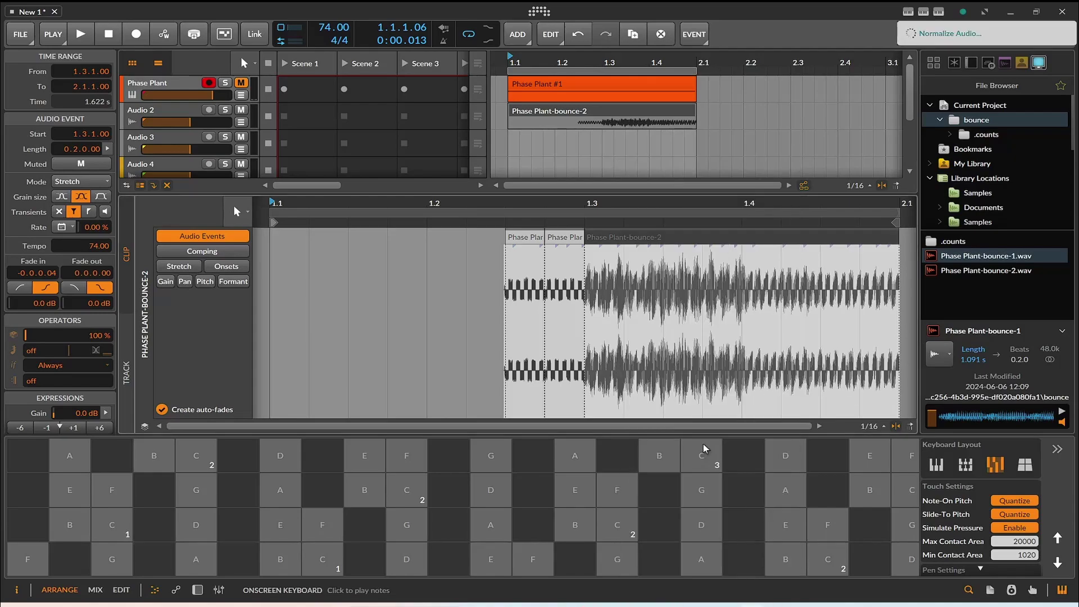
key("space")
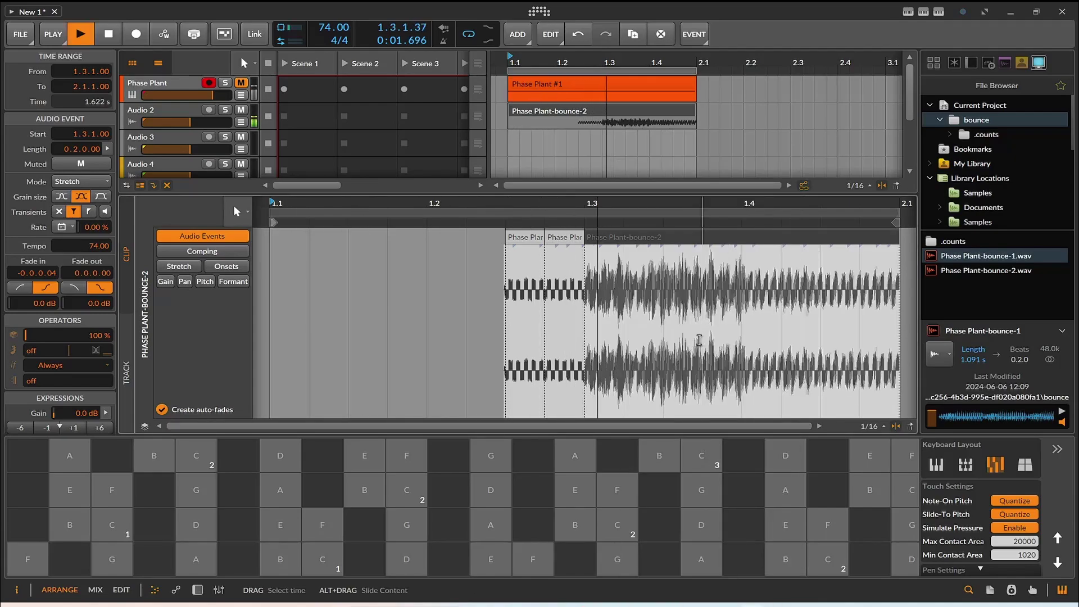
key("space")
- Delete the two short slices before 1.3 and move the normalized audio event to 1.1
left_click(562, 236)
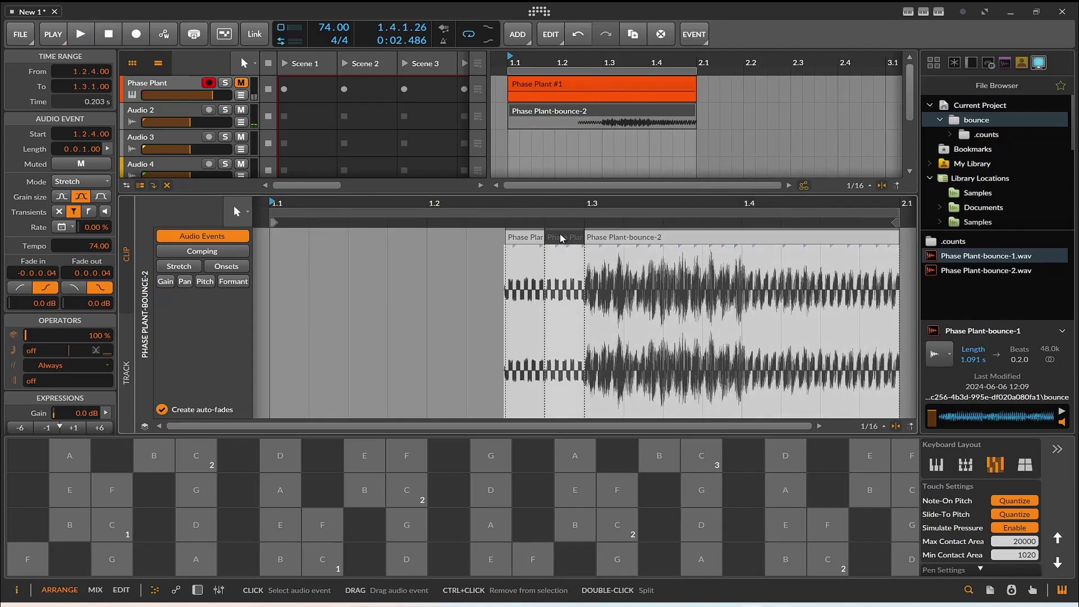
key("Delete")
left_click(542, 235)
key("Delete")
left_click(625, 237)
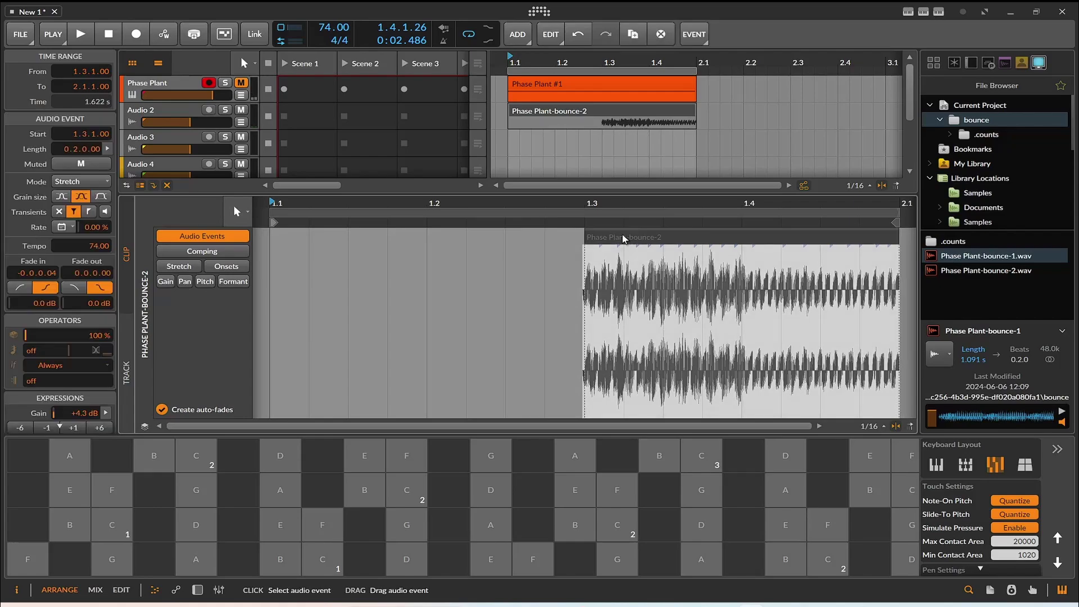
left_click_drag(625, 237, 301, 246)
- Play the repositioned audio from the start several times to hear the normalized bass, and stop playback
key("space")
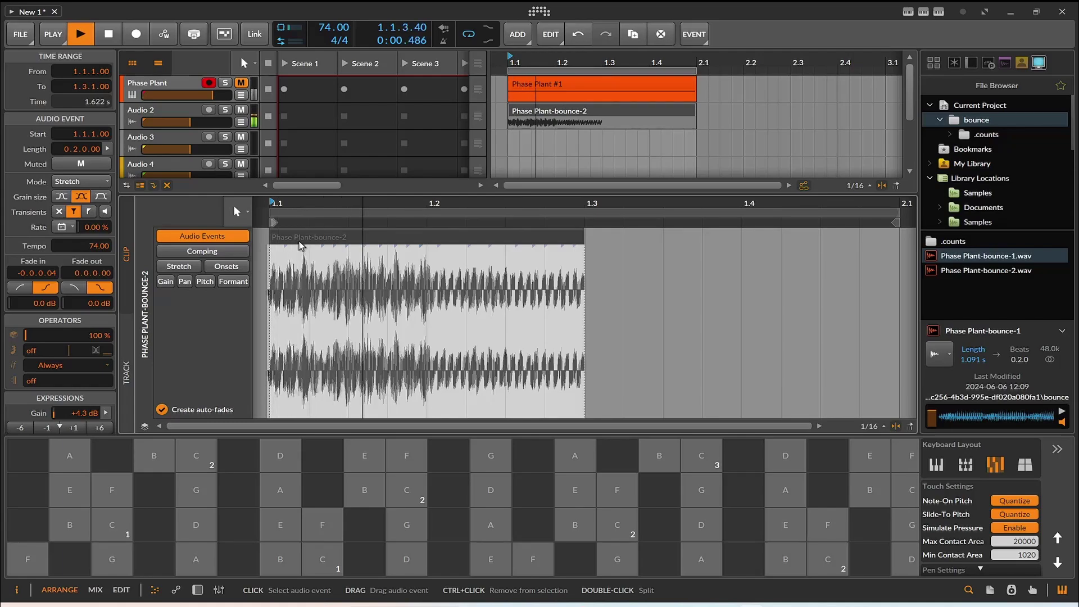
left_click(108, 35)
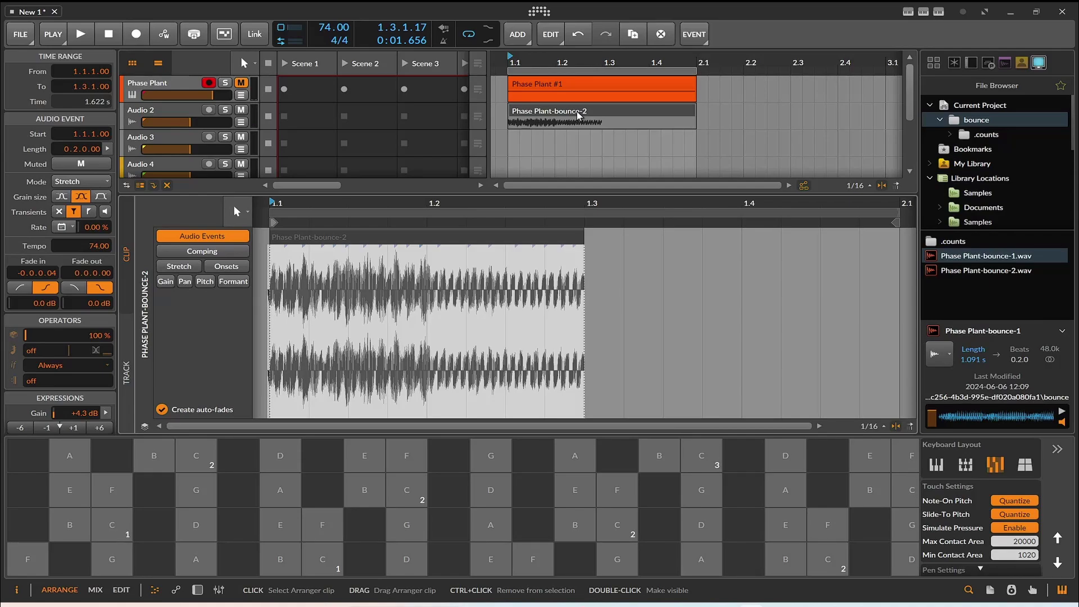
left_click(80, 34)
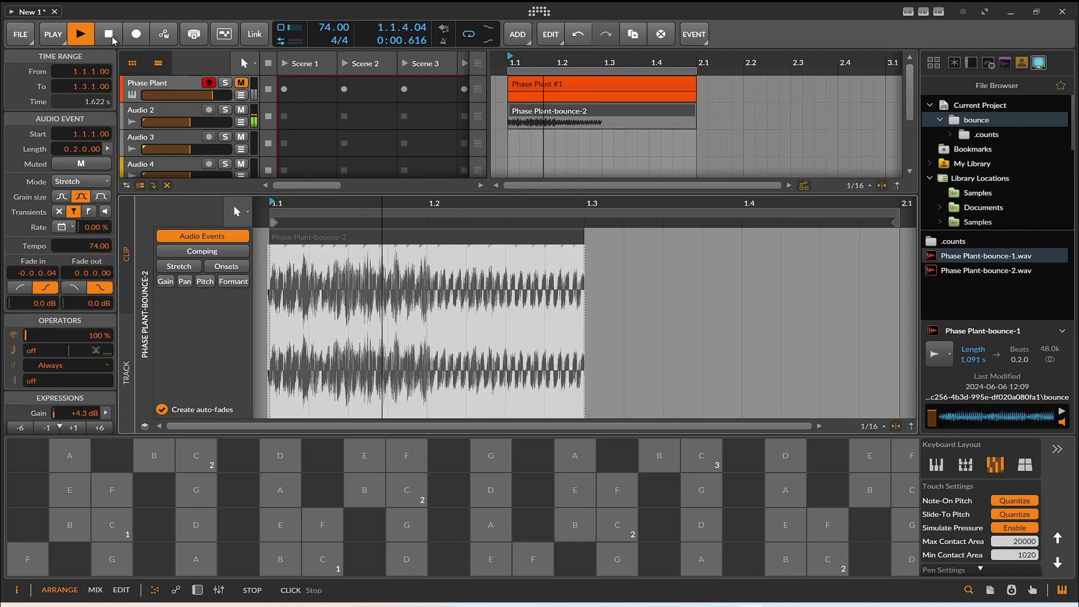
left_click(110, 35)
left_click(87, 36)
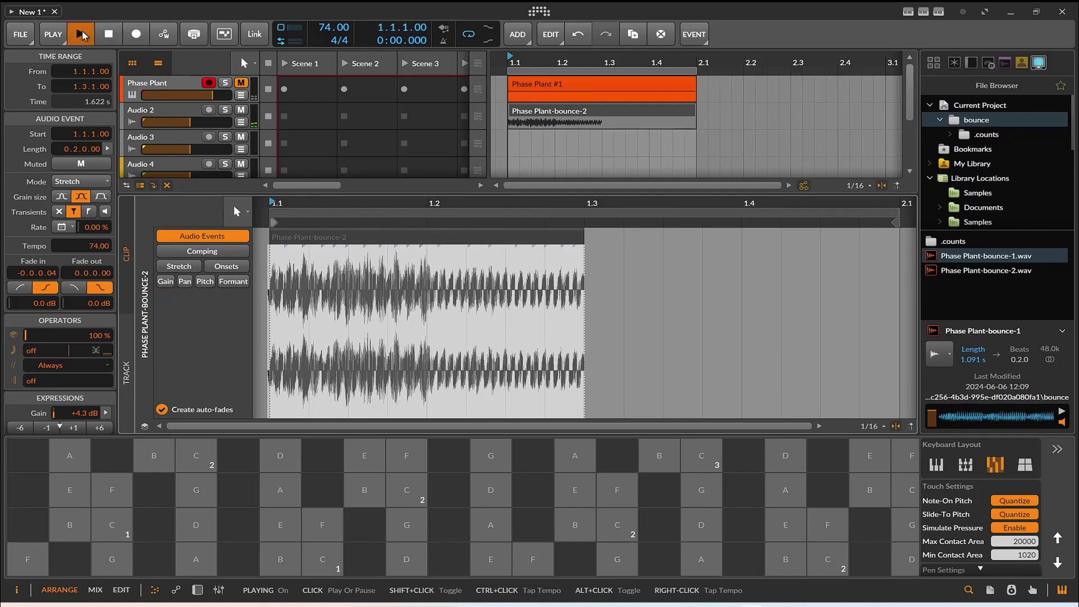
left_click(109, 35)
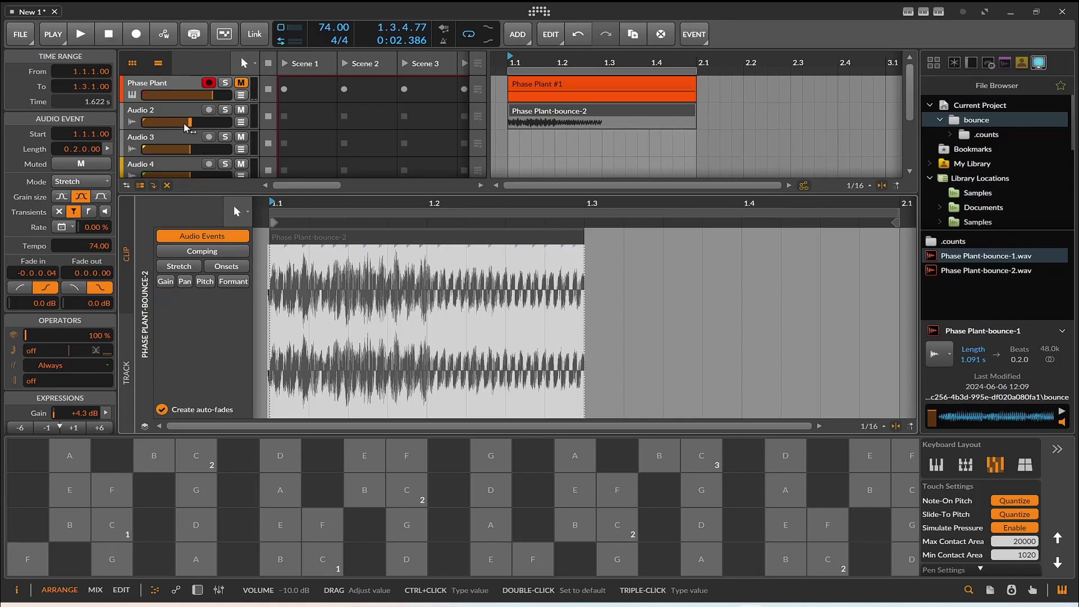
- Search the devices for "inf" and add the Infiltrator effect to the Audio 2 track's device chain
left_click(578, 121)
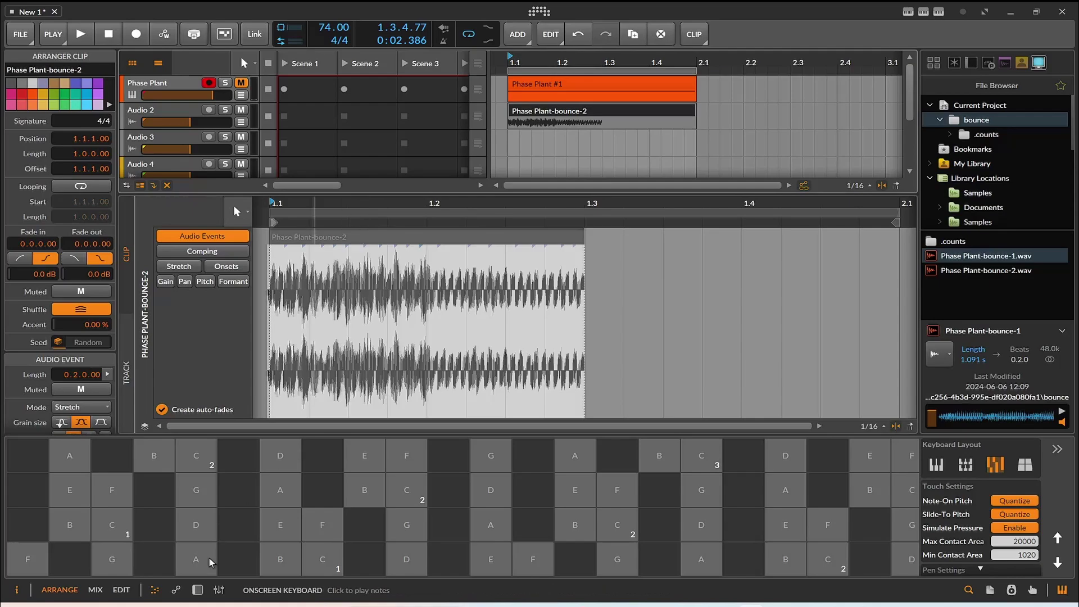
left_click(198, 590)
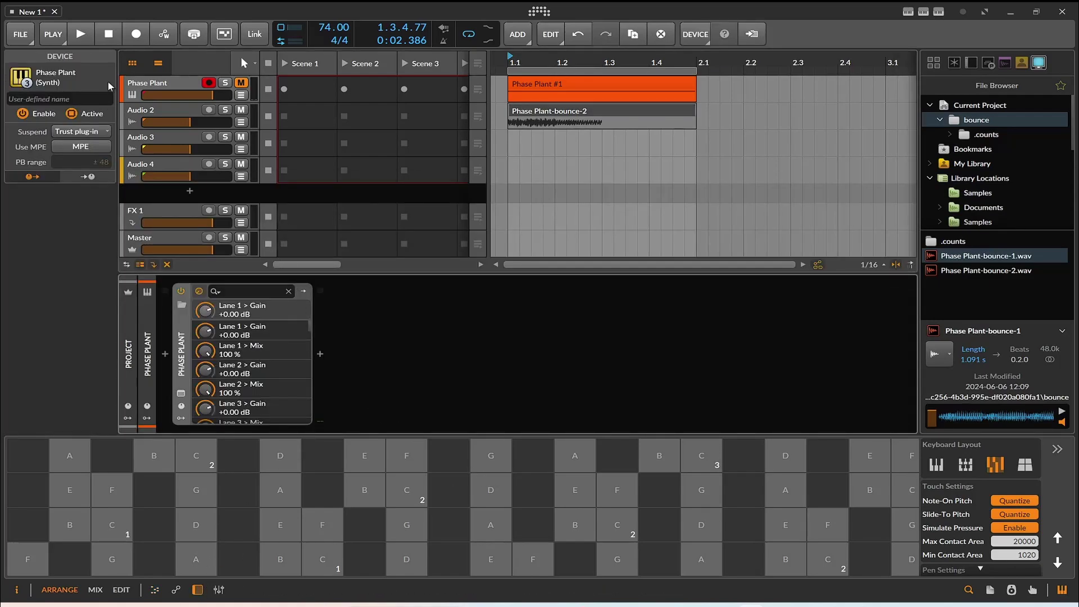
left_click(147, 110)
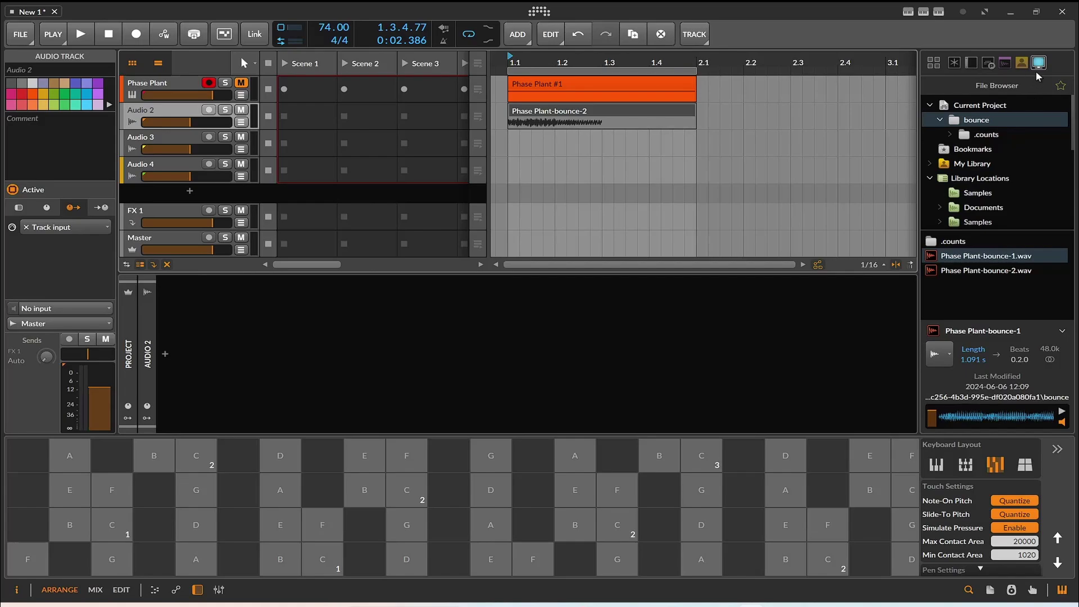
left_click(963, 65)
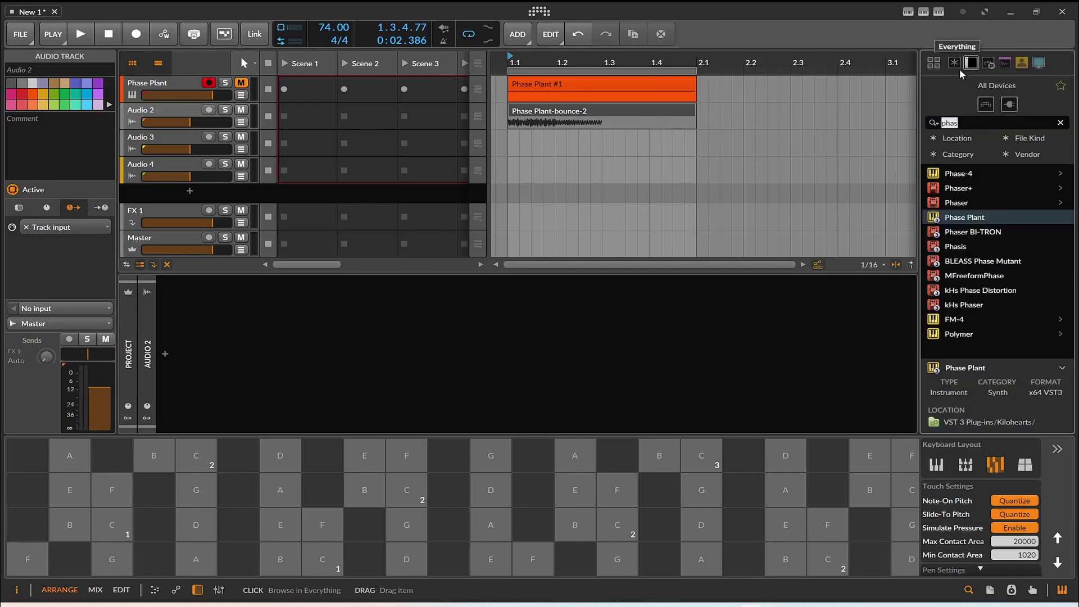
left_click(951, 123)
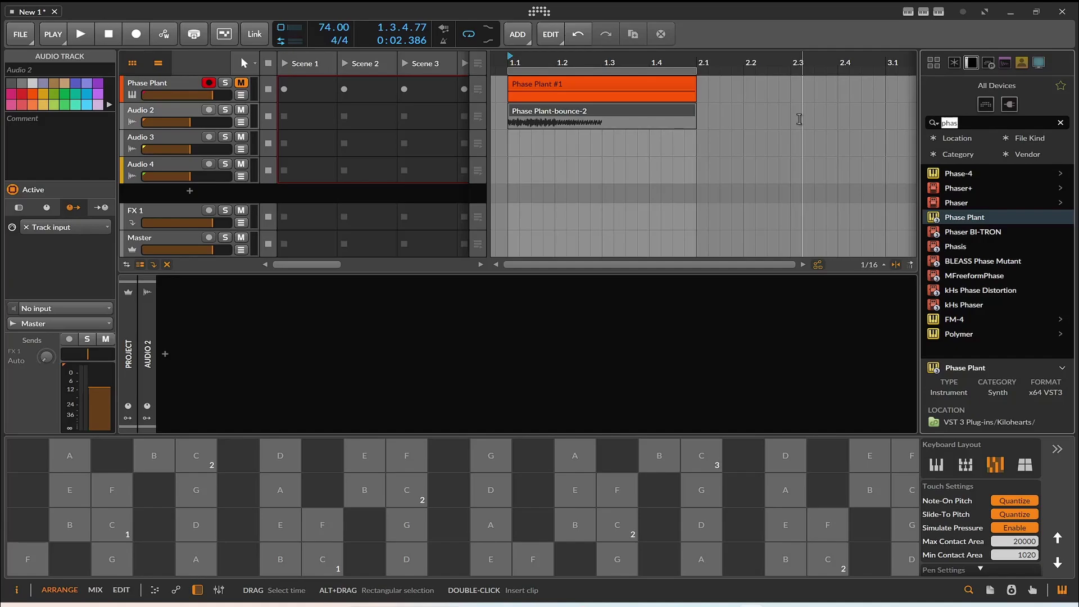
type("inf")
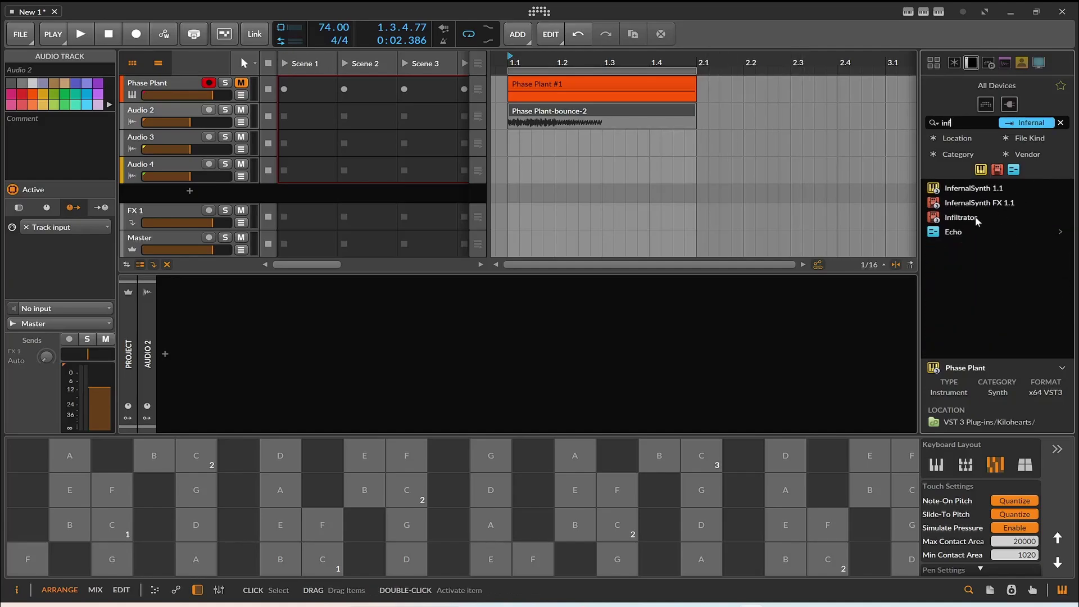
left_click_drag(958, 217, 729, 326)
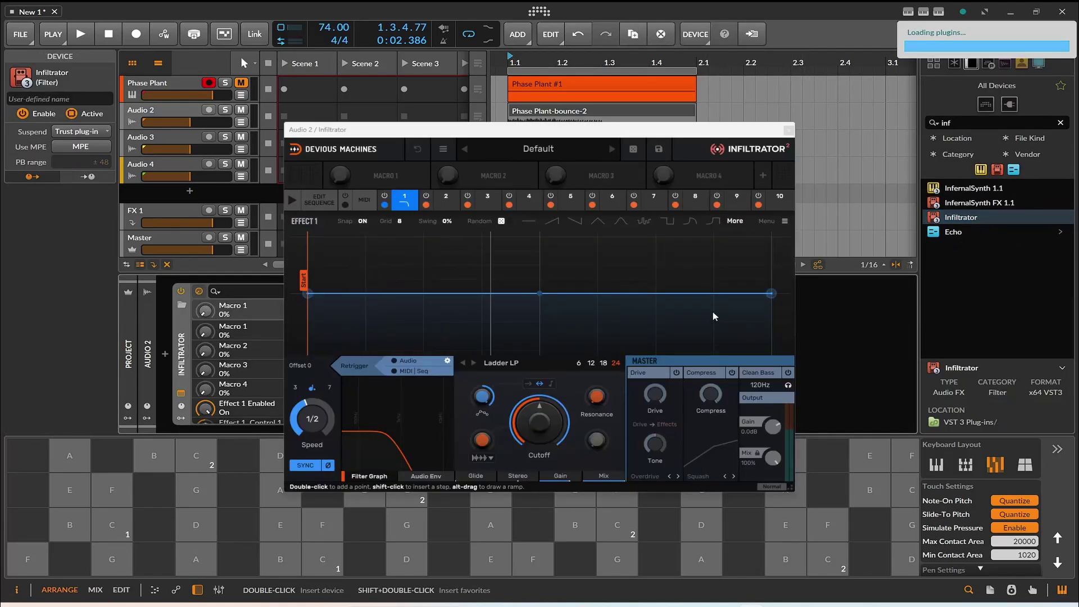
- Play the bass through Infiltrator's Init and After Party presets, and move the peak of After Party's Effect 1 curve earlier
key("space")
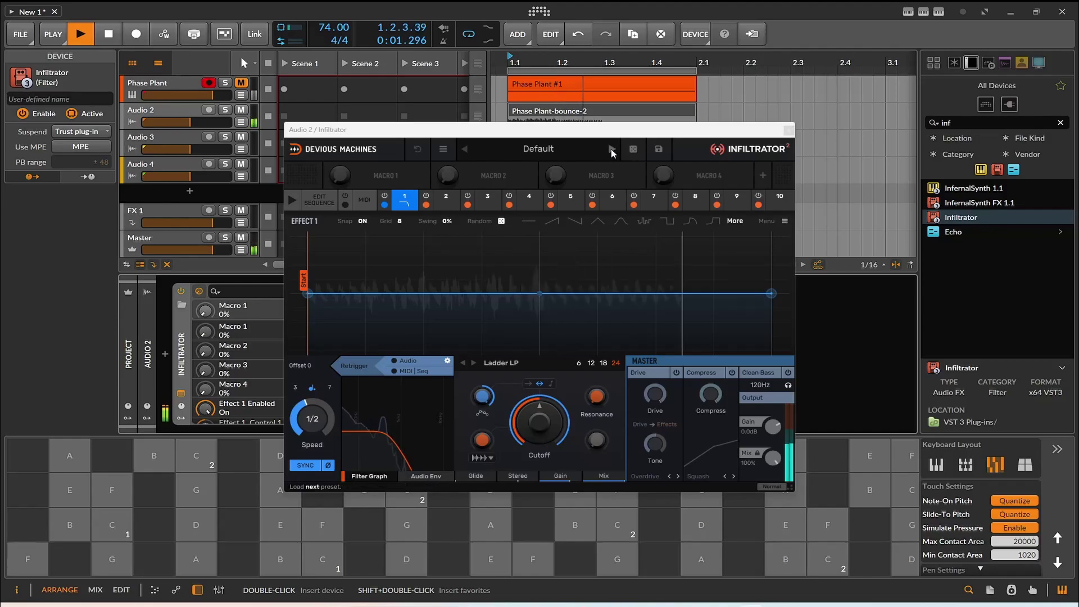
left_click(611, 150)
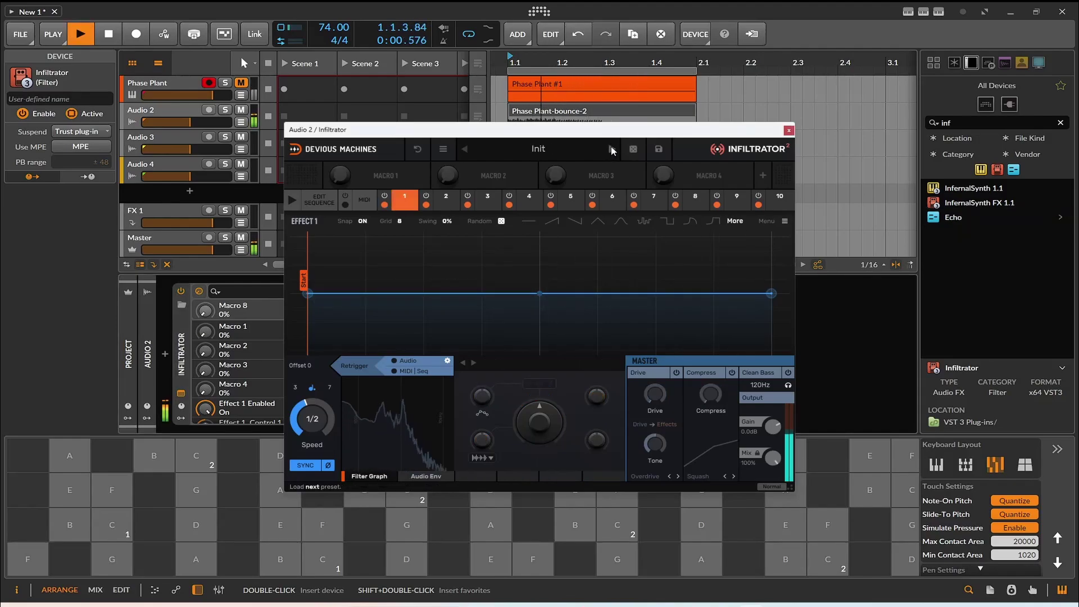
left_click(612, 148)
key("space")
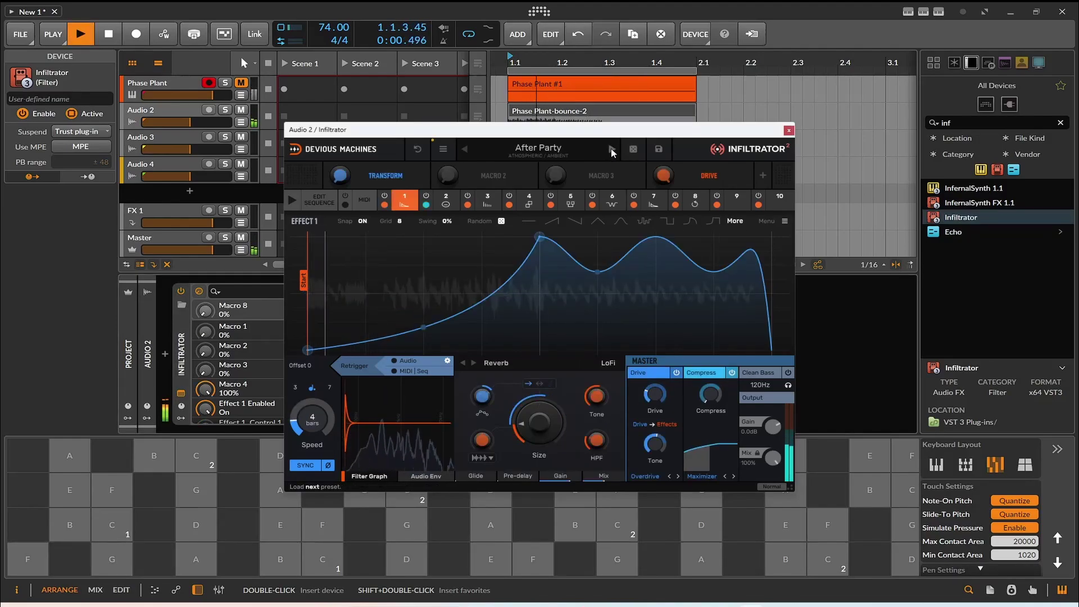
left_click_drag(539, 237, 388, 244)
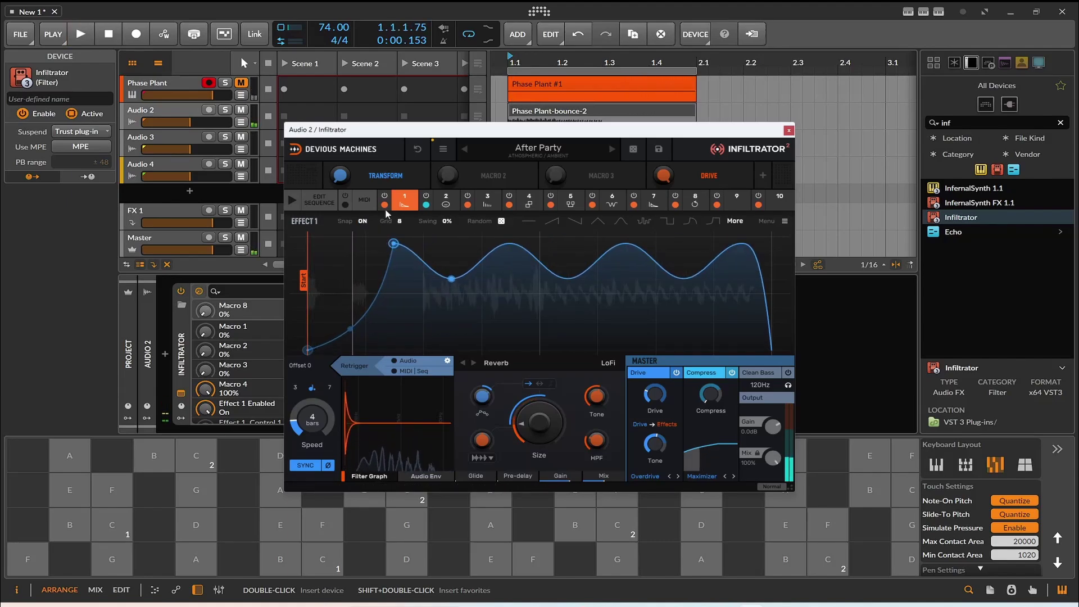
- Audition the Infiltrator presets Alien Relic, Broken Siren and Chernobyl on the bass, leaving Chernobyl loaded
left_click(613, 150)
key("space")
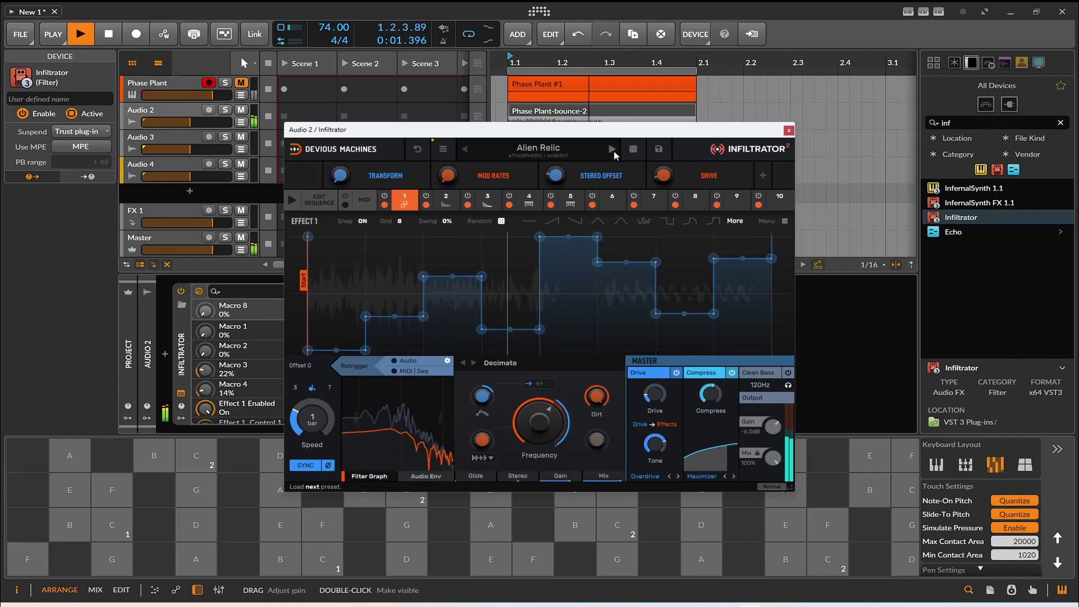
left_click(614, 150)
key("space")
key("space")
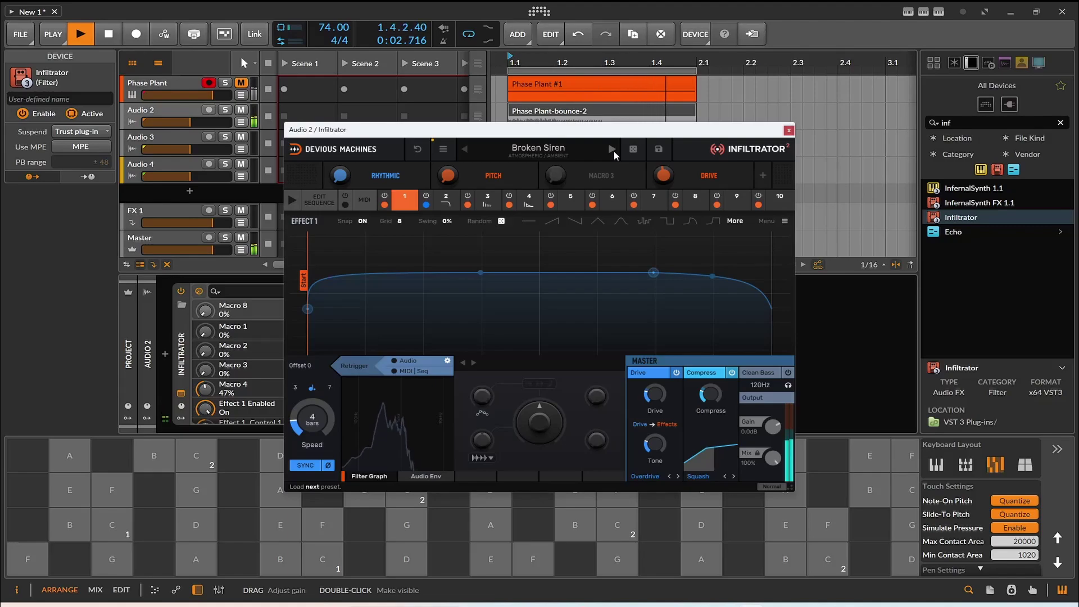
left_click(613, 150)
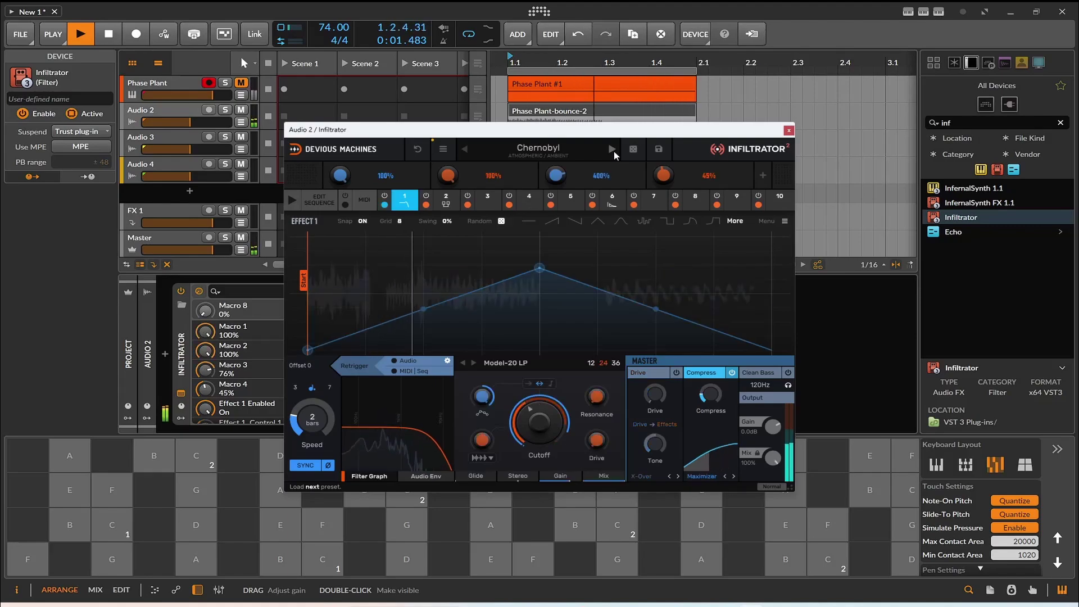
key("space")
key("space")
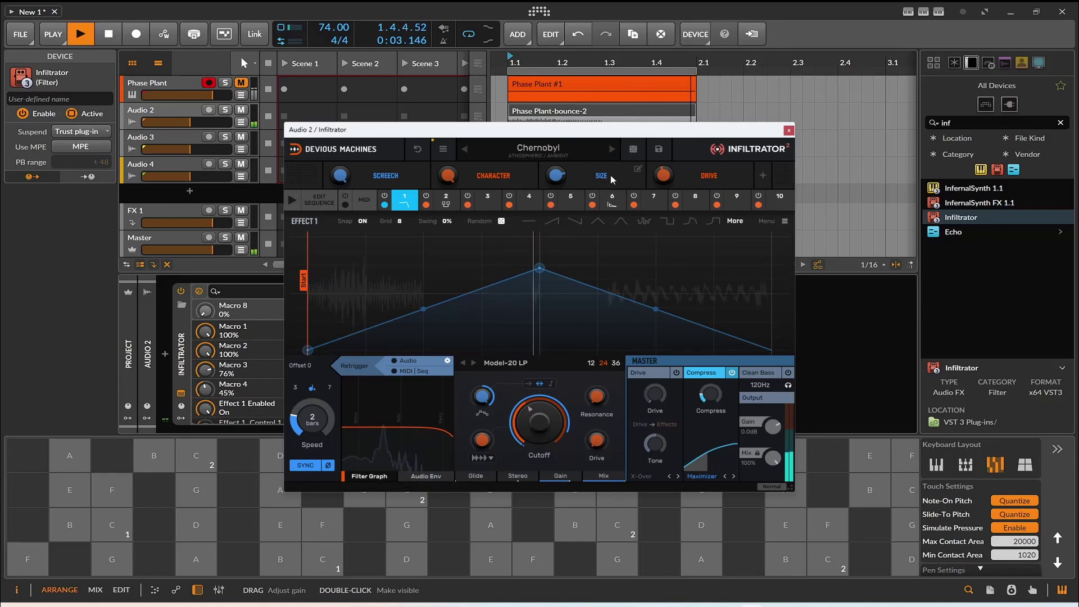
- Audition the Infiltrator presets Distant Suns, Drones of Canada, Eerie, End of the Universe, Fade to Dark and For The Longest Time on the bass
left_click(612, 149)
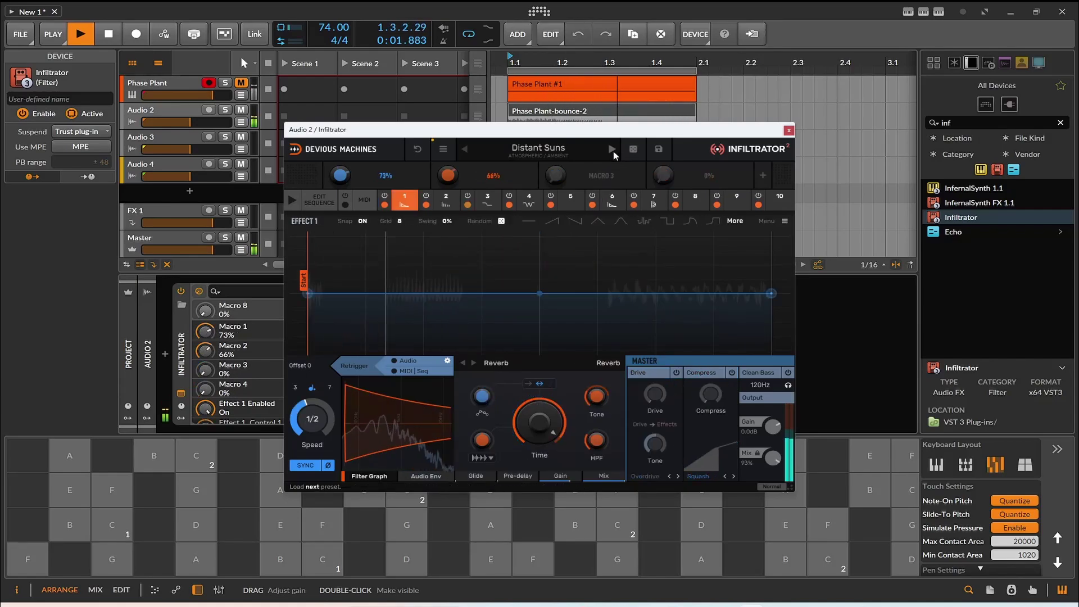
left_click(613, 153)
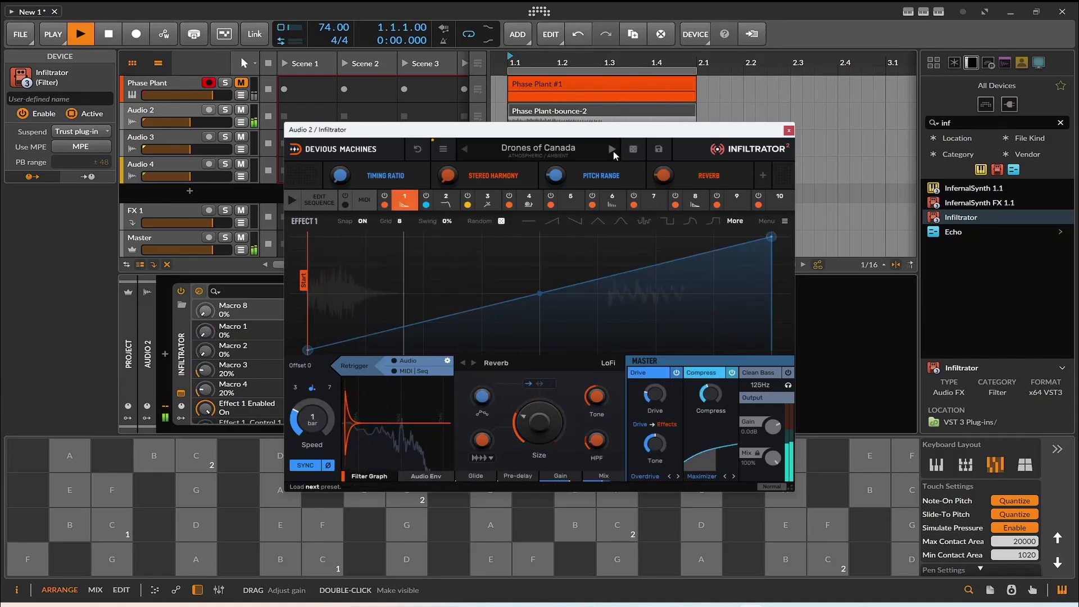
left_click(613, 150)
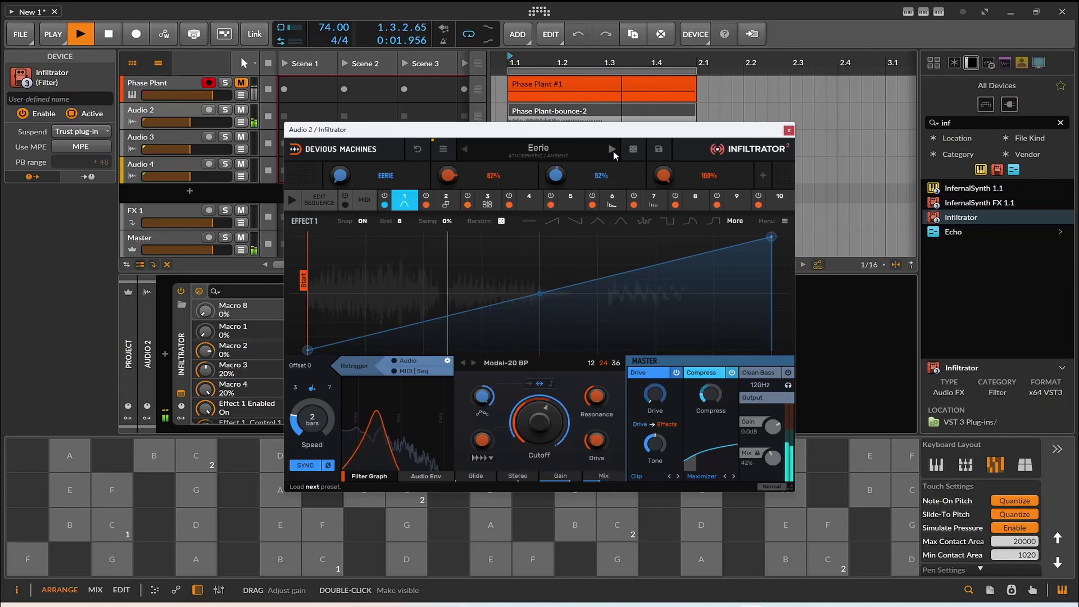
left_click(612, 150)
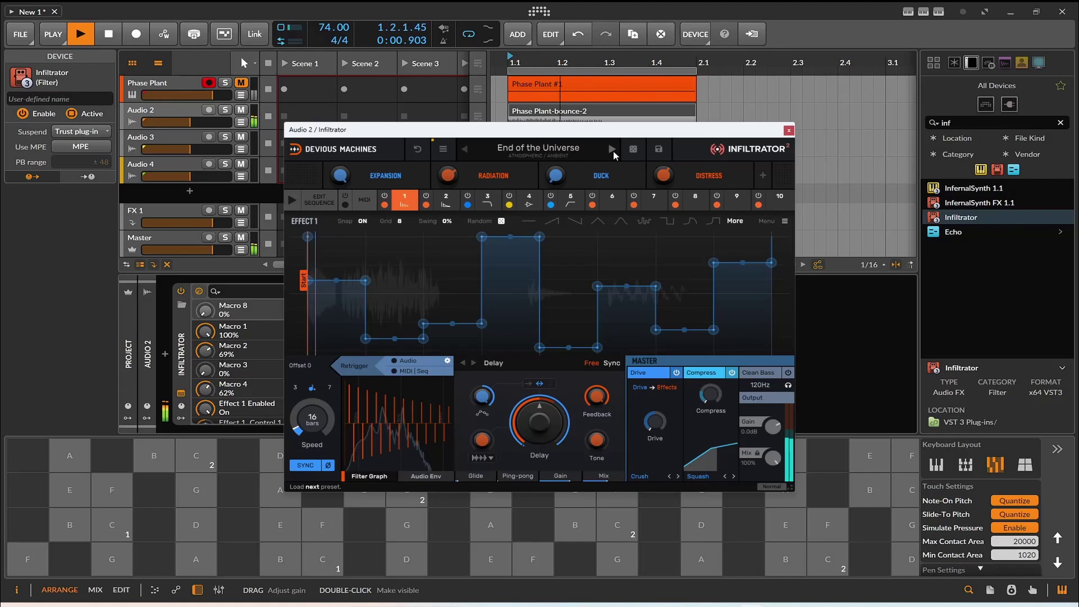
left_click(612, 152)
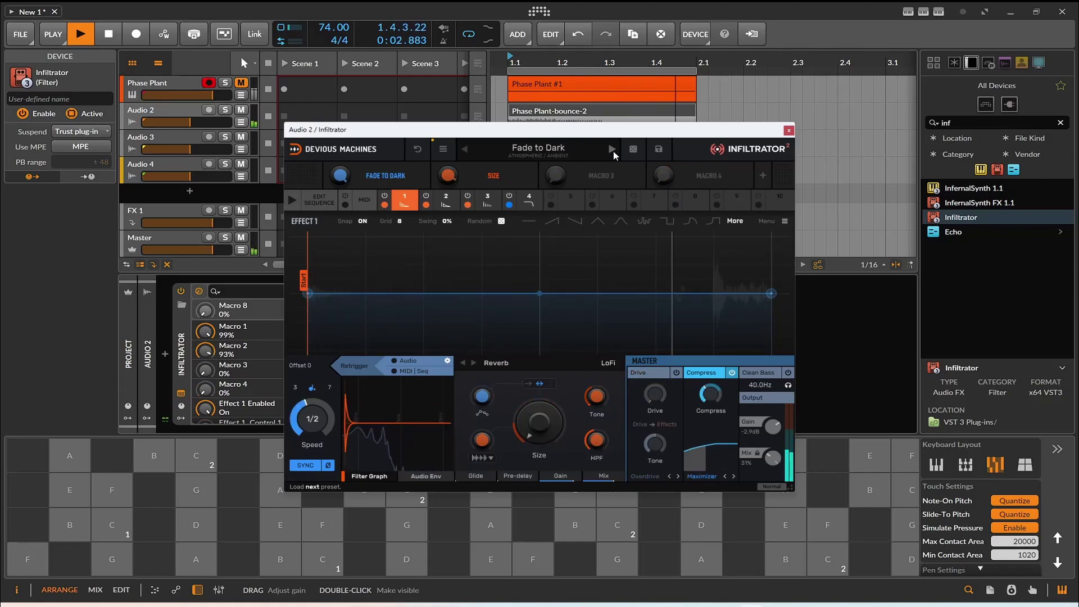
left_click(612, 152)
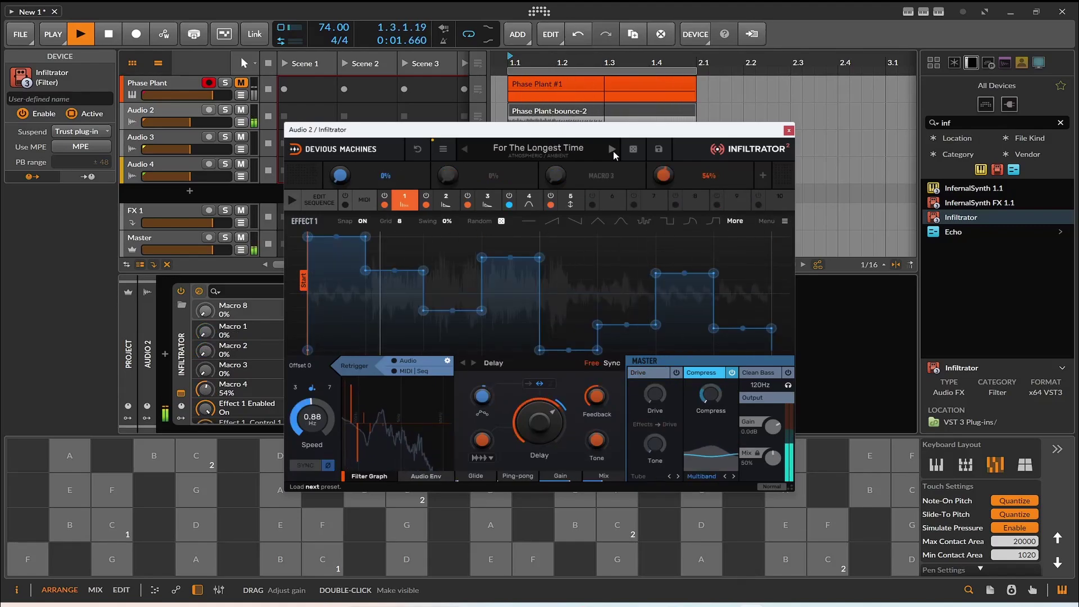
- Audition the presets Instant Padness, Modular Ambient Music, Shepard Toneish, World Falling To Pieces 8 Bars, Computer Static and Confusing Tunnels
left_click(613, 151)
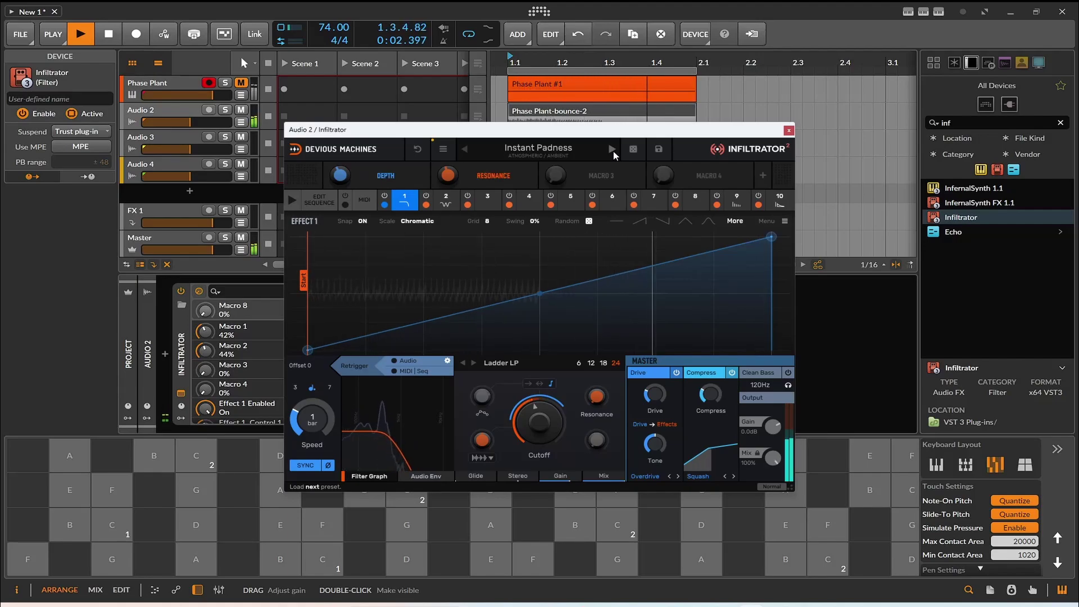
left_click(612, 151)
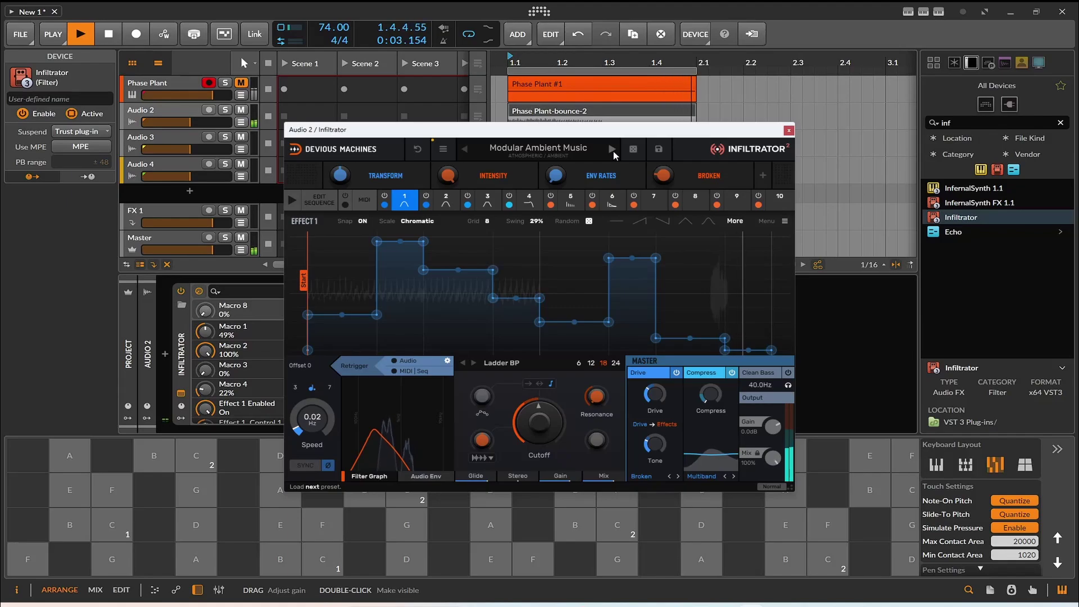
left_click(613, 152)
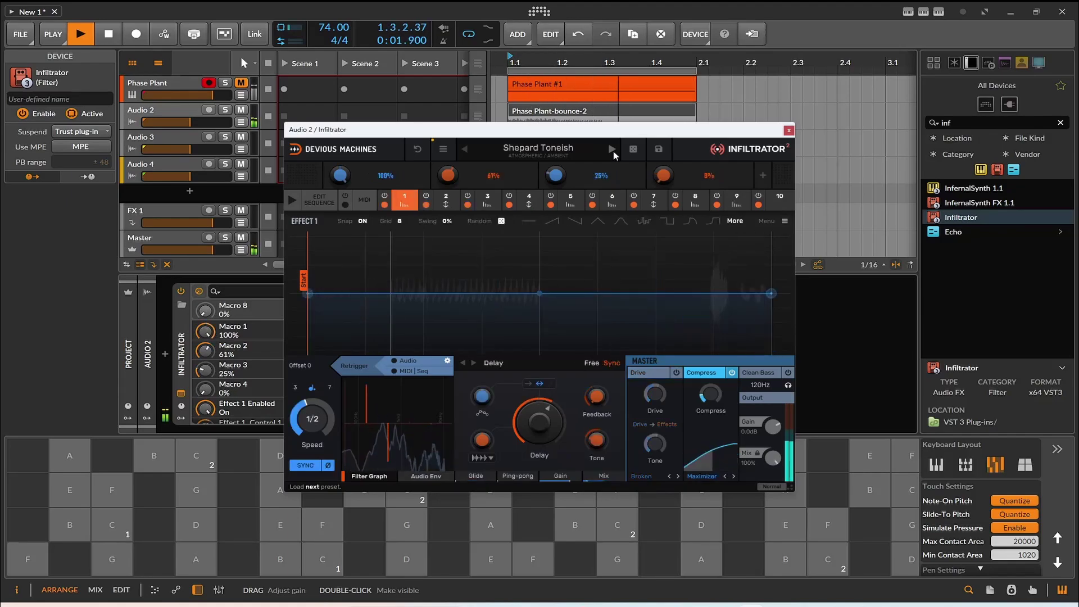
left_click(612, 151)
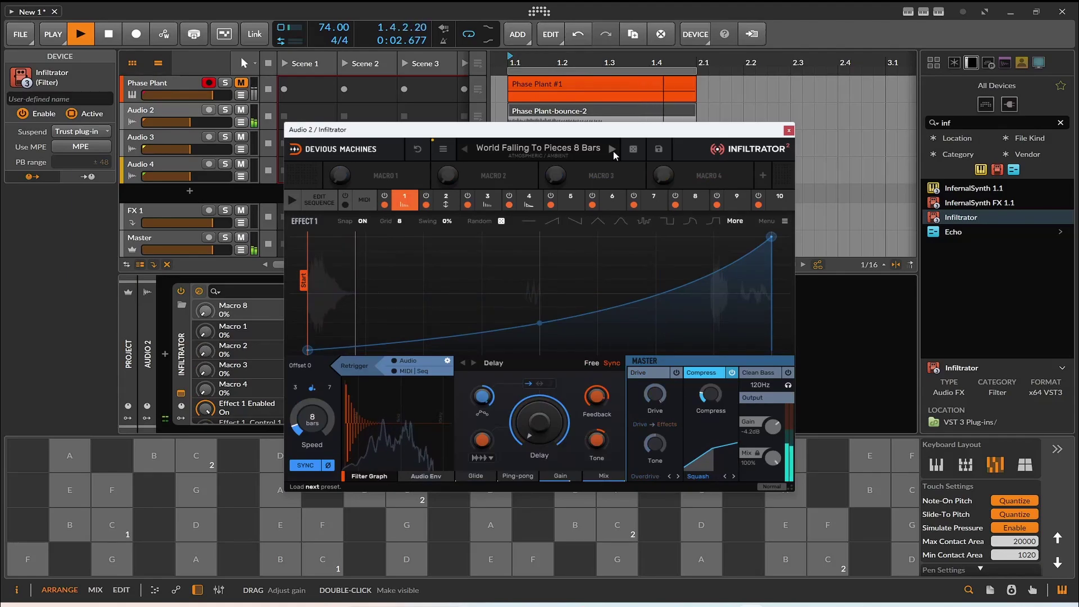
left_click(612, 152)
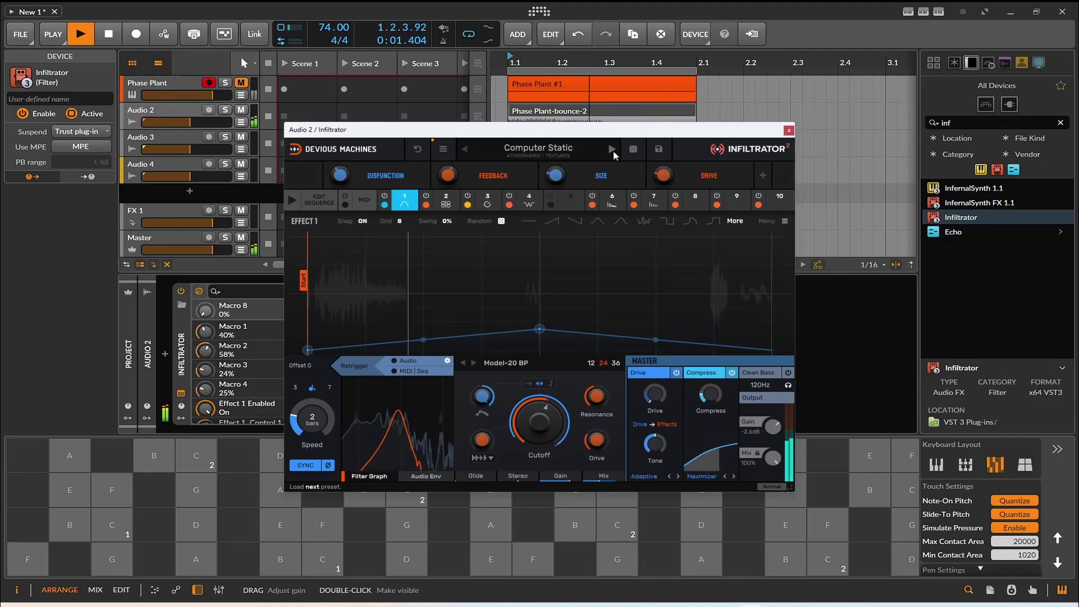
left_click(612, 152)
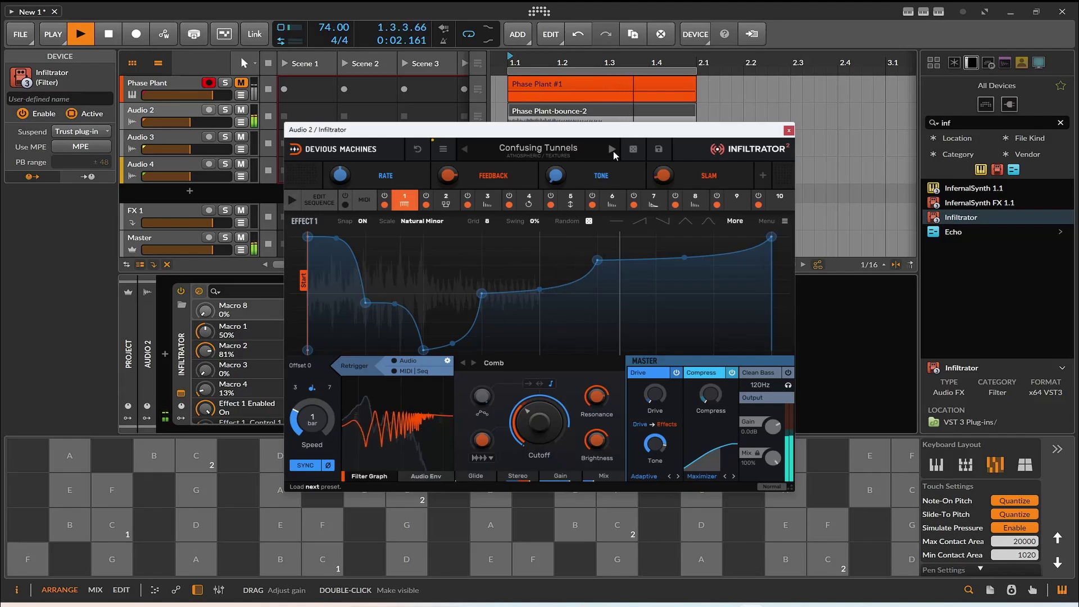
- Load the Dimension K preset, raise the start of its Effect 1 curve, and audition the presets Disturbing and Dystopia, restarting playback
left_click(613, 150)
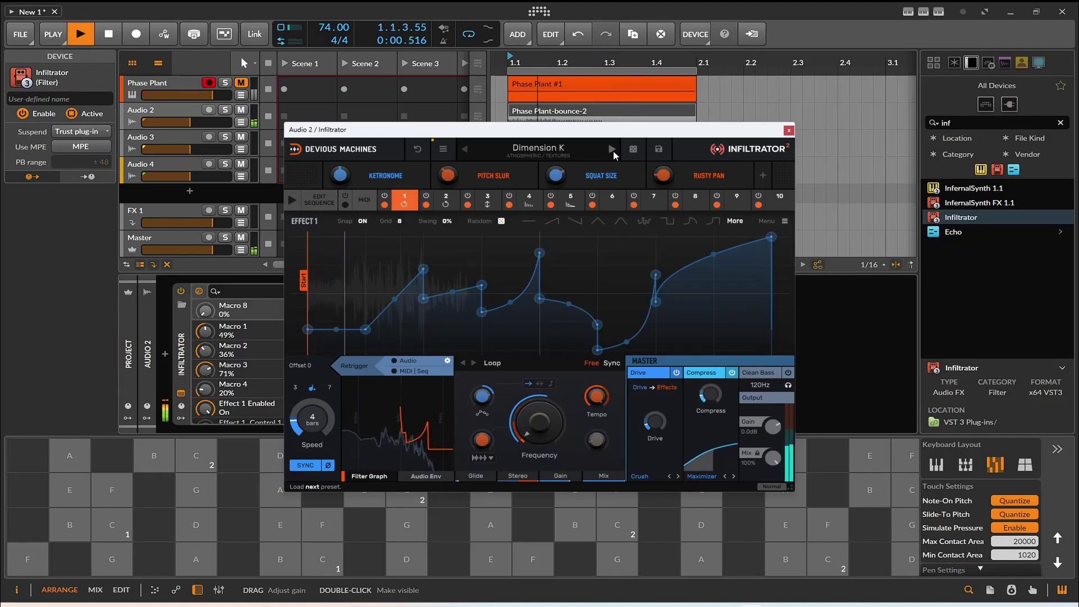
left_click_drag(365, 329, 308, 253)
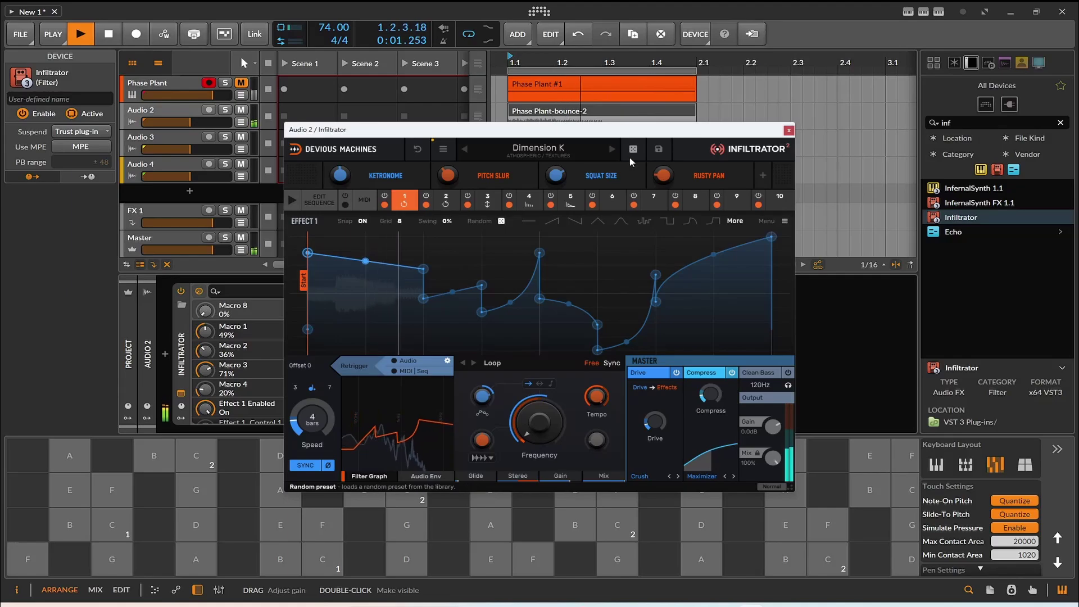
left_click(612, 149)
left_click(612, 150)
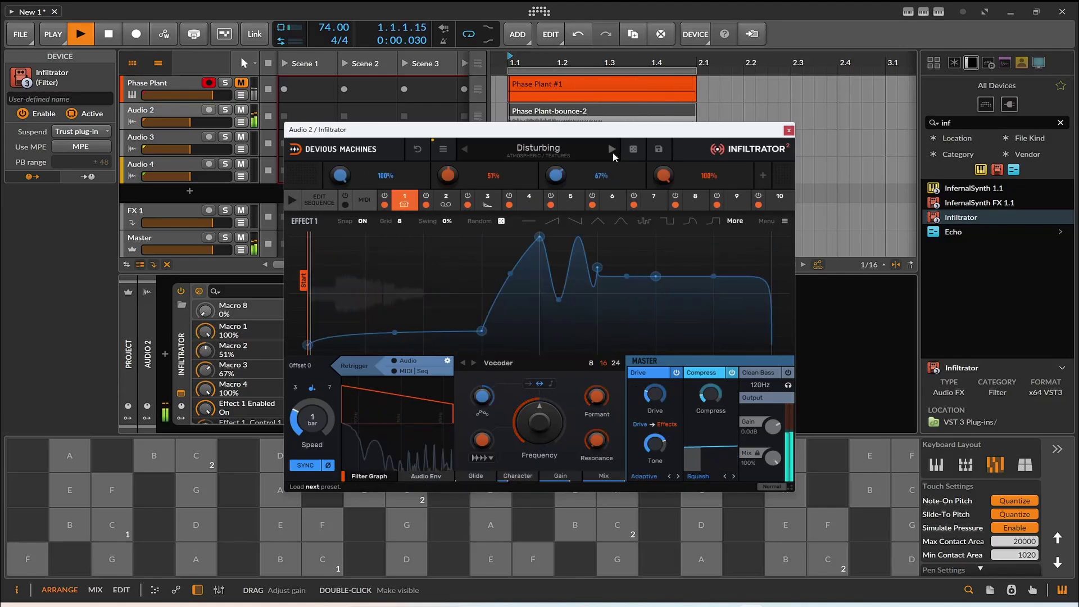
left_click(611, 149)
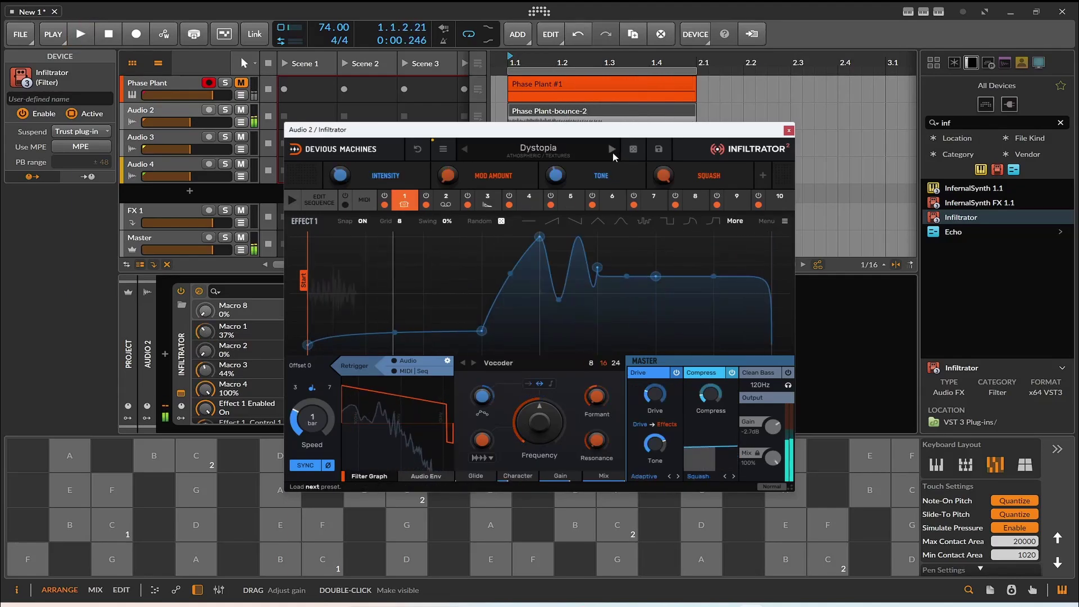
key("space")
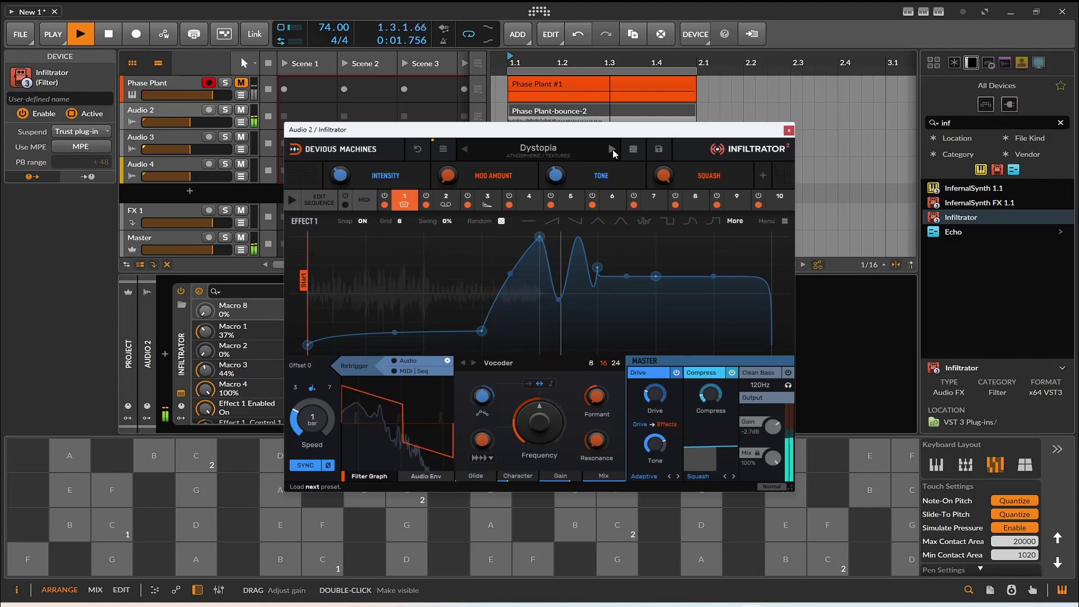
- Audition the presets Ever Expanding, Fragile, Horror Bed 1 and Horror Bed 2, load Impending Doom, and stop playback
left_click(612, 149)
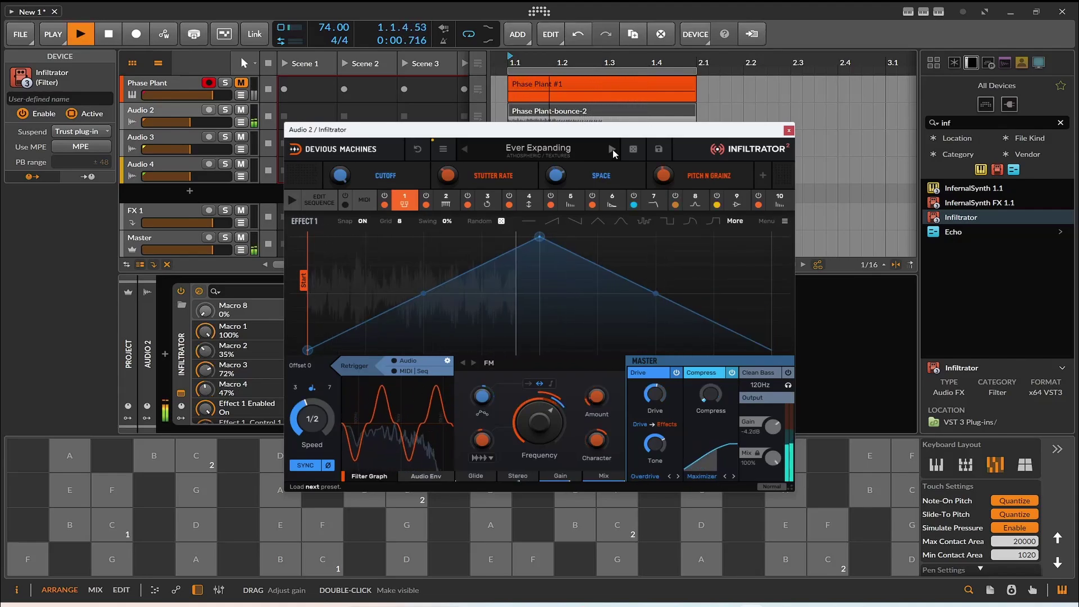
left_click(612, 149)
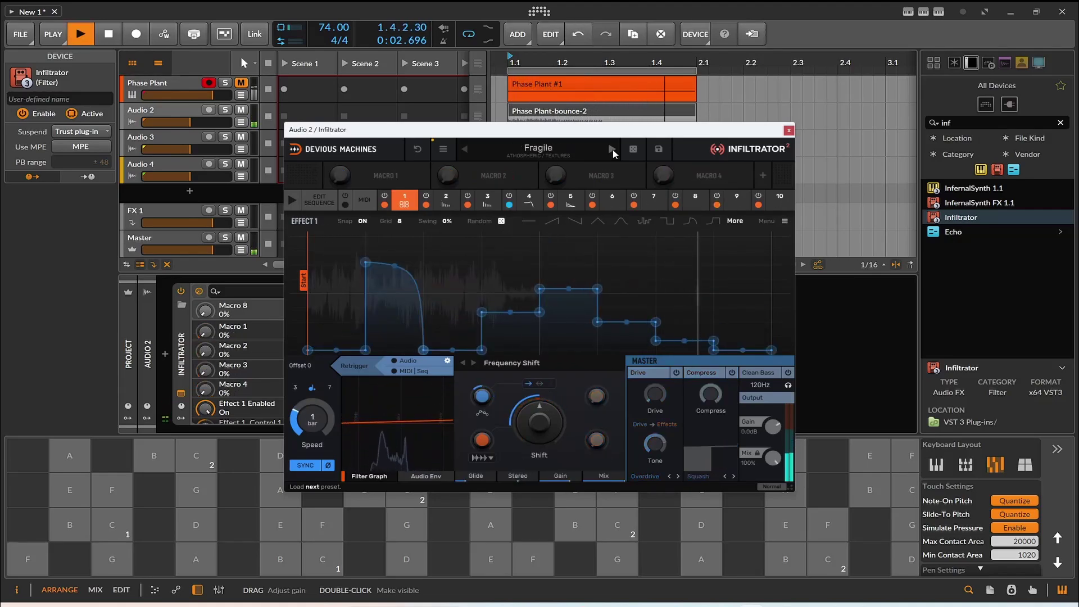
left_click(612, 150)
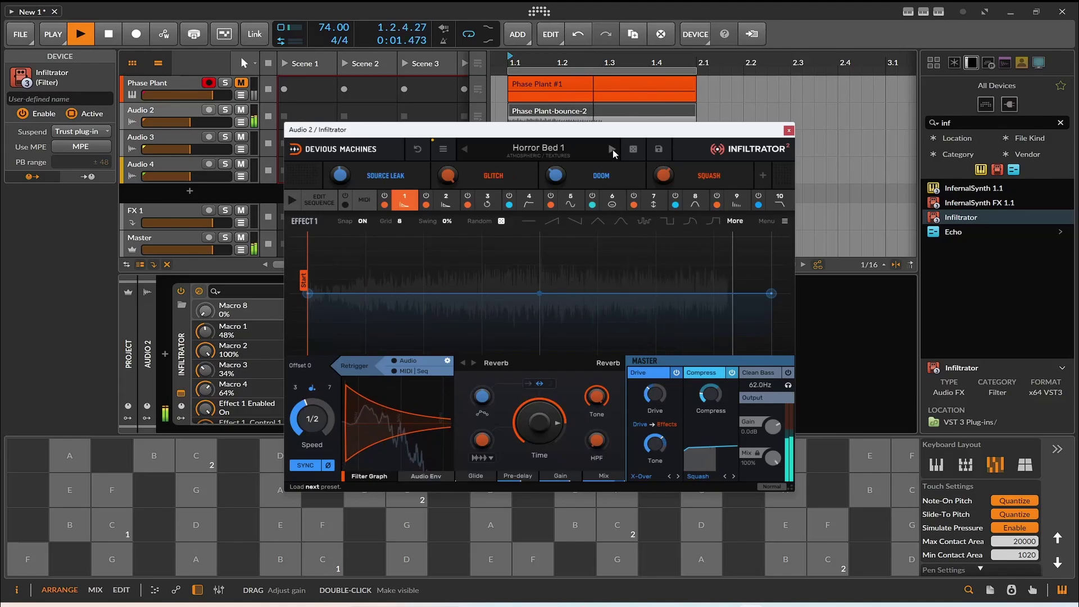
left_click(613, 150)
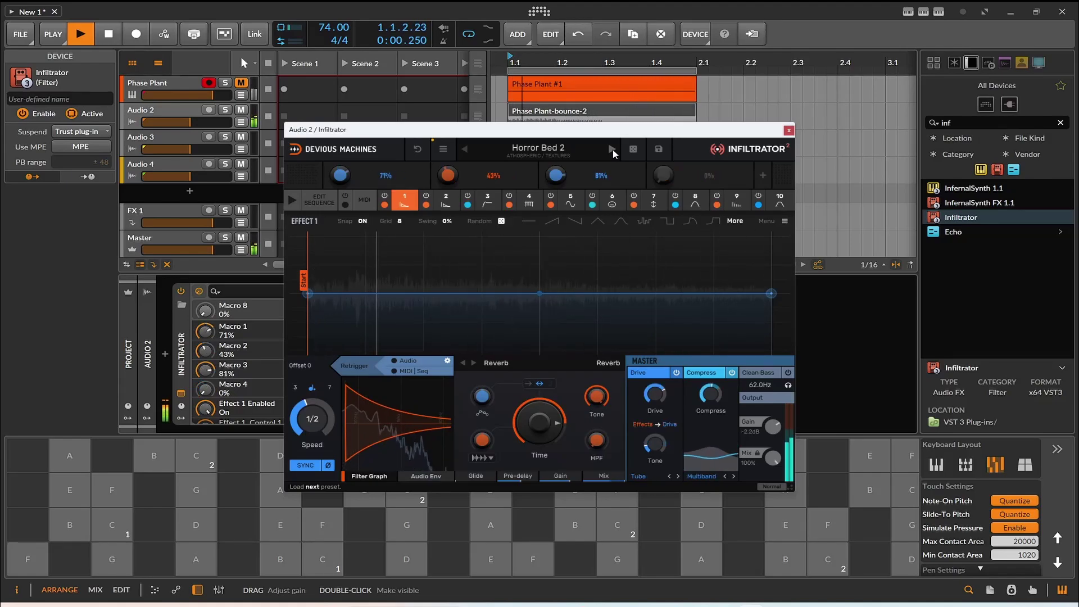
left_click(612, 149)
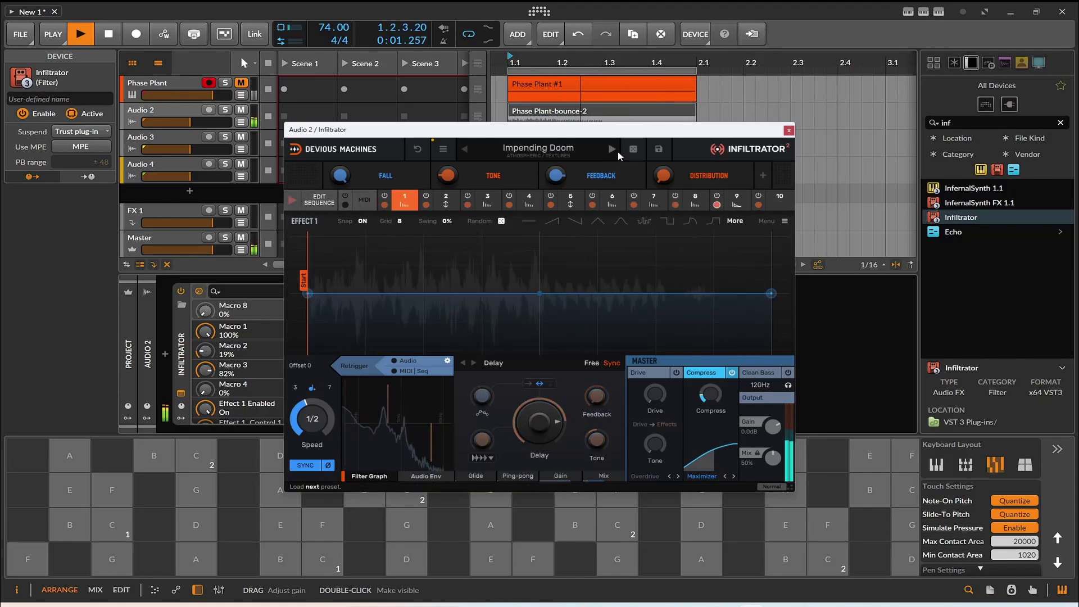
key("space")
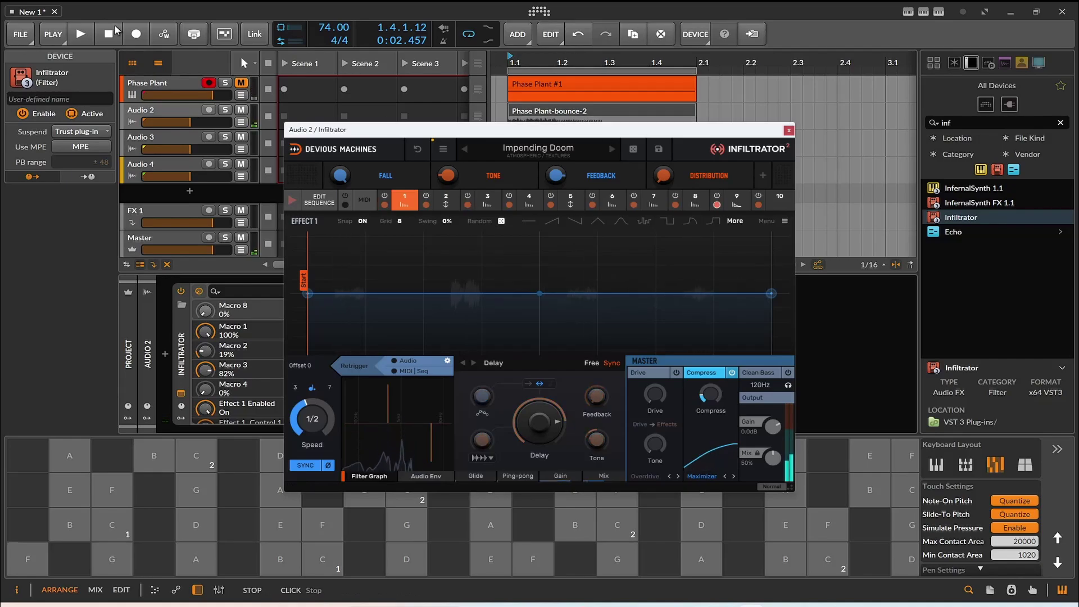
- Save the project in the Projects folder under a file name beginning with "theh"
left_click(20, 33)
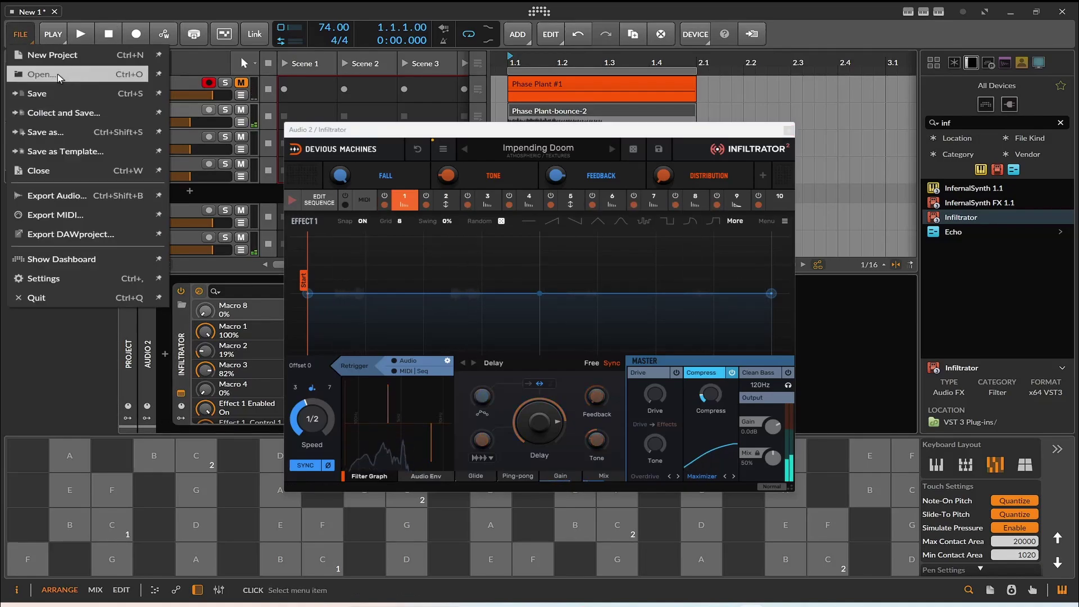
left_click(37, 93)
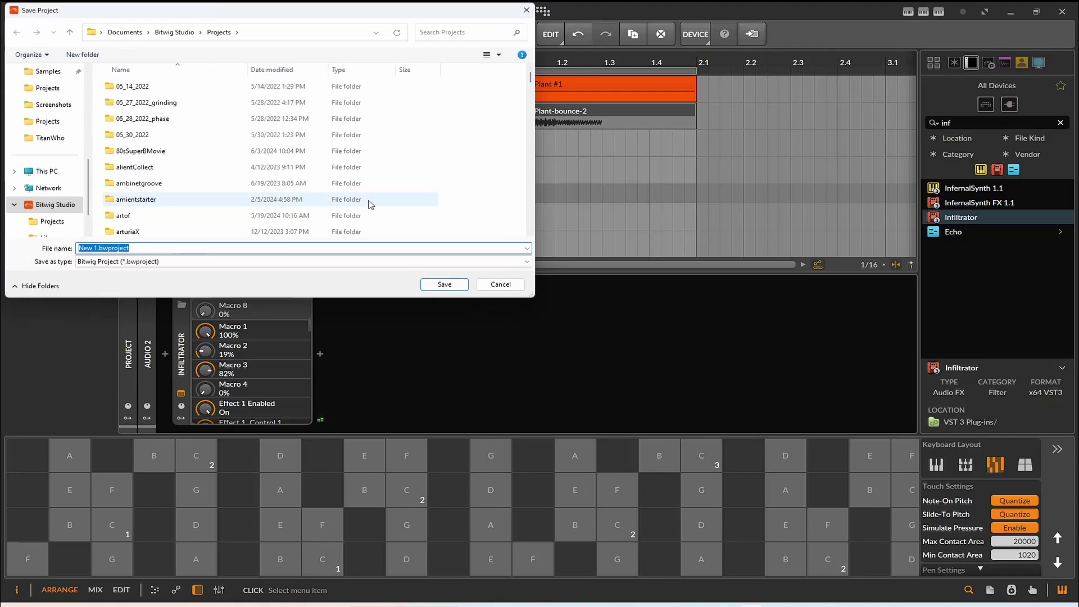
type("theh")
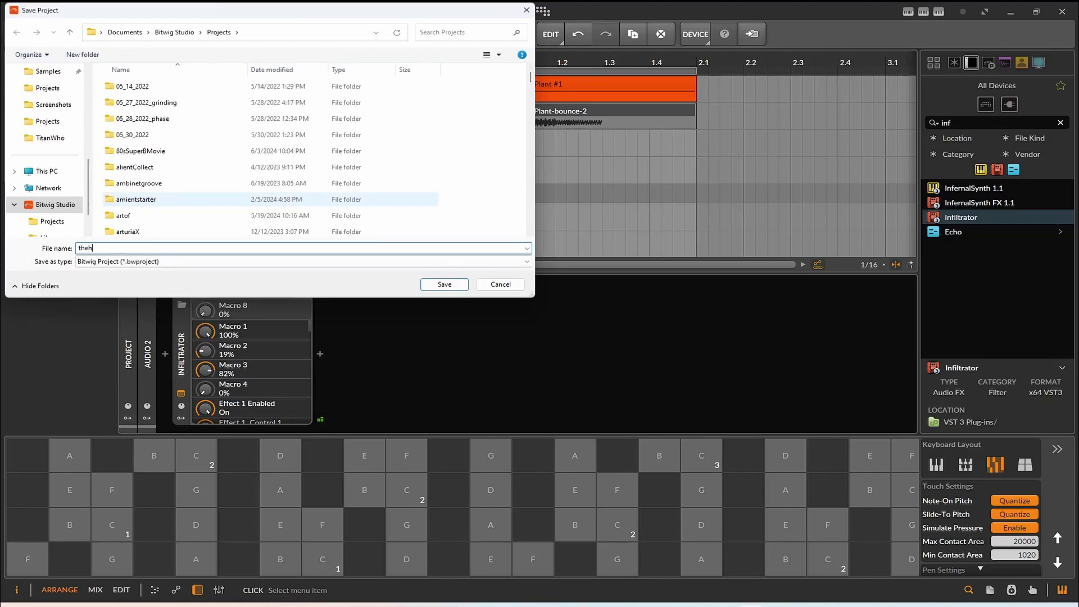